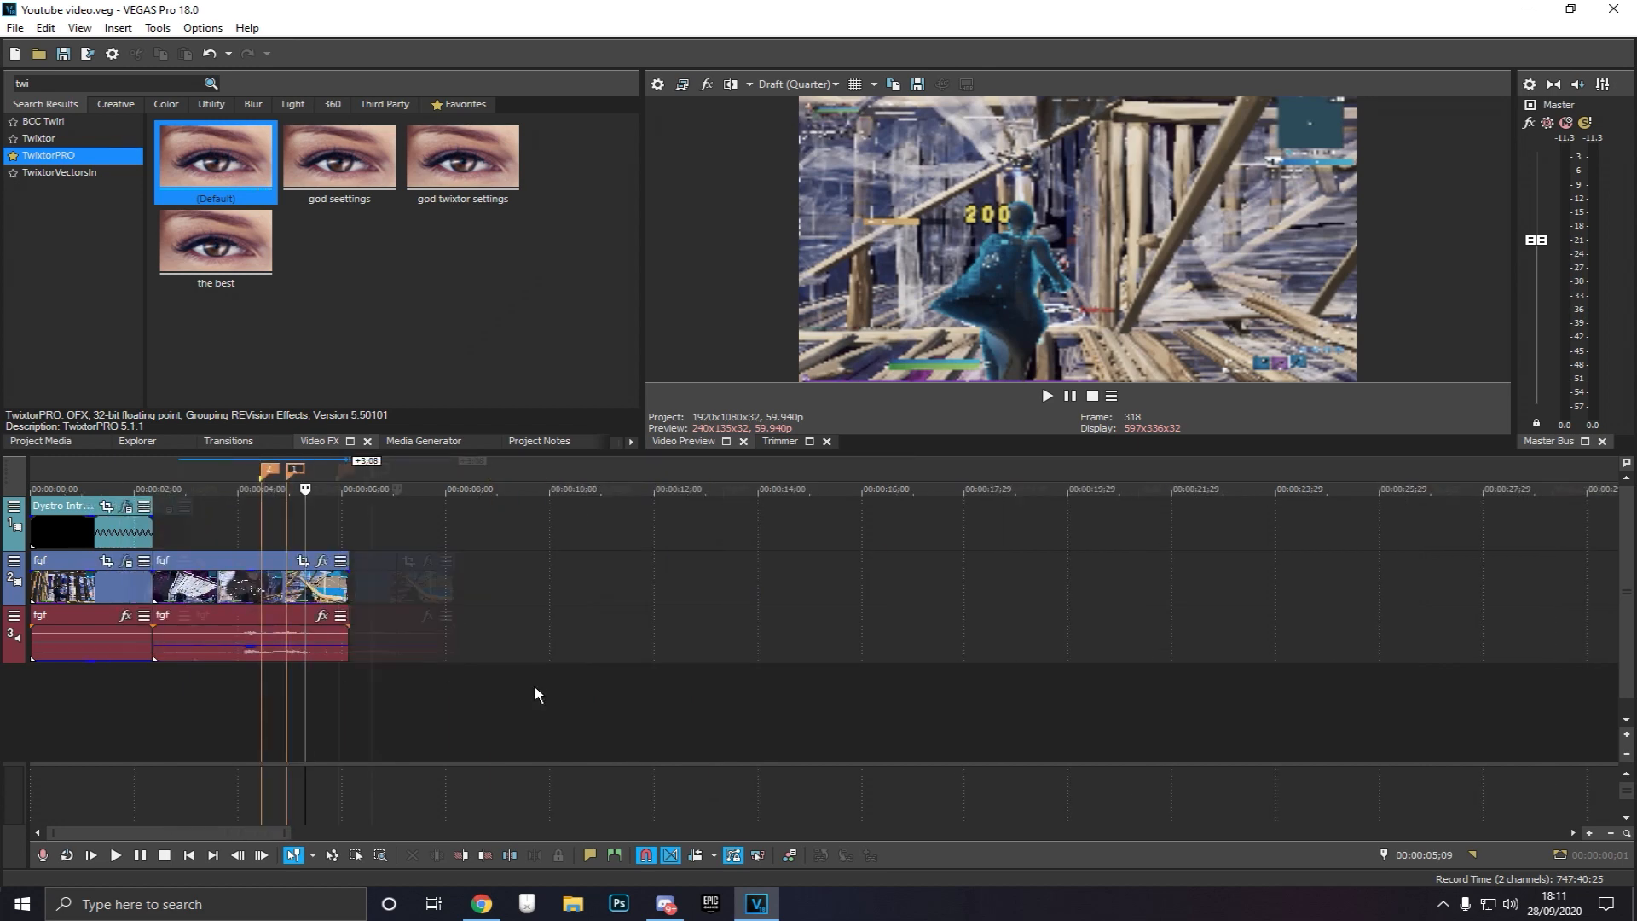
Examine the gameplay clip section between the two timeline markers
scroll(279, 691, "up", 3)
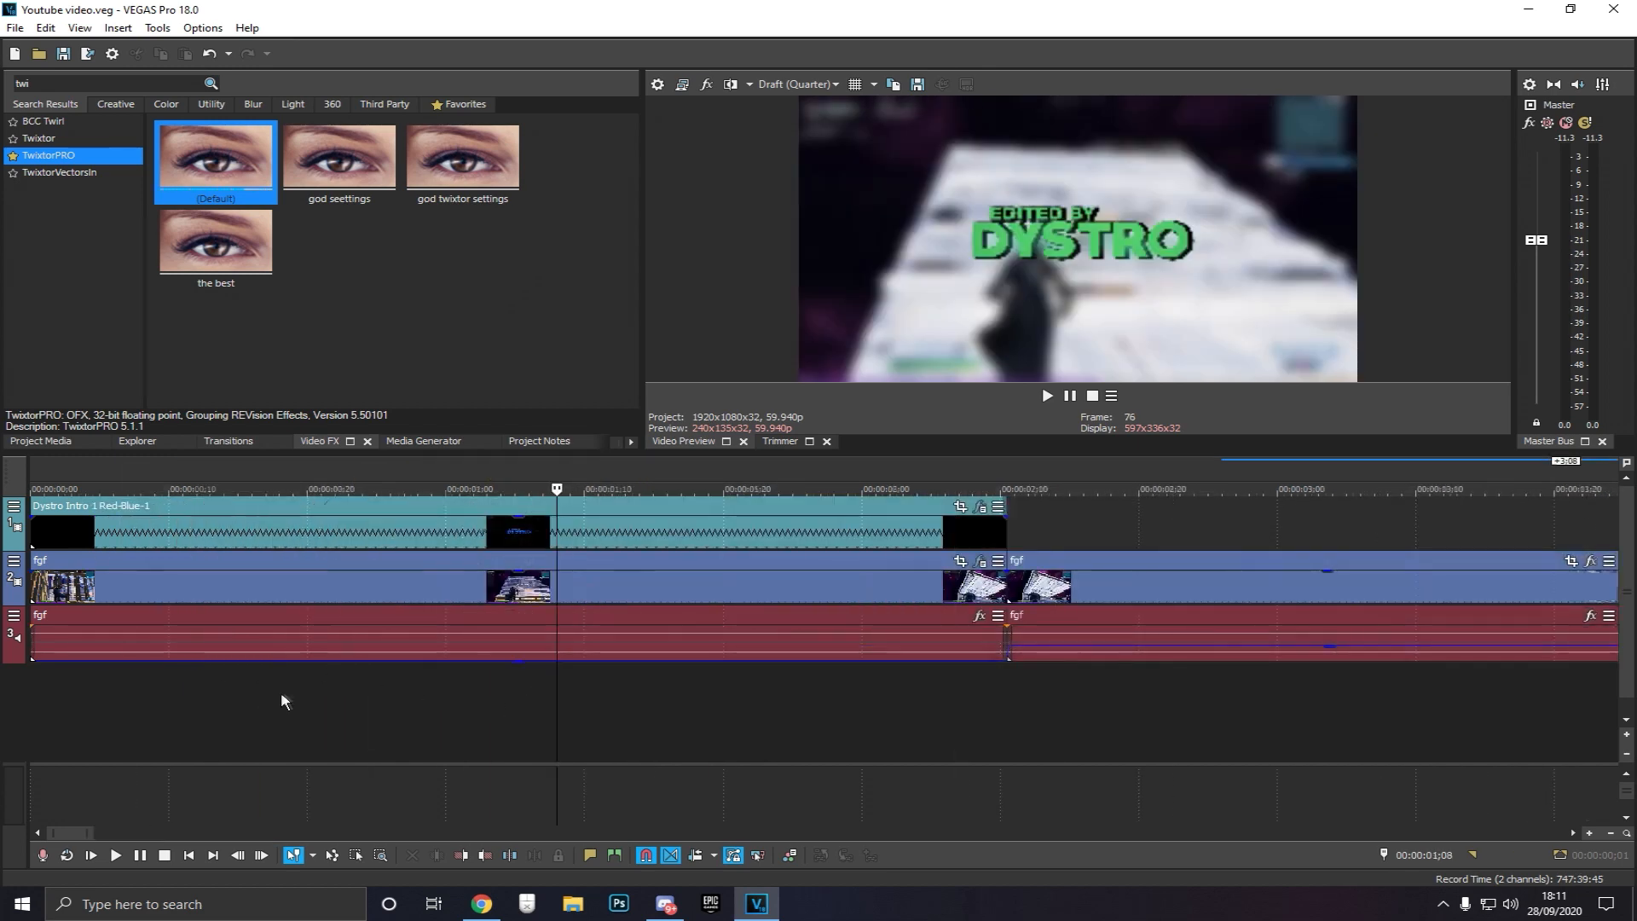
scroll(404, 689, "down", 5)
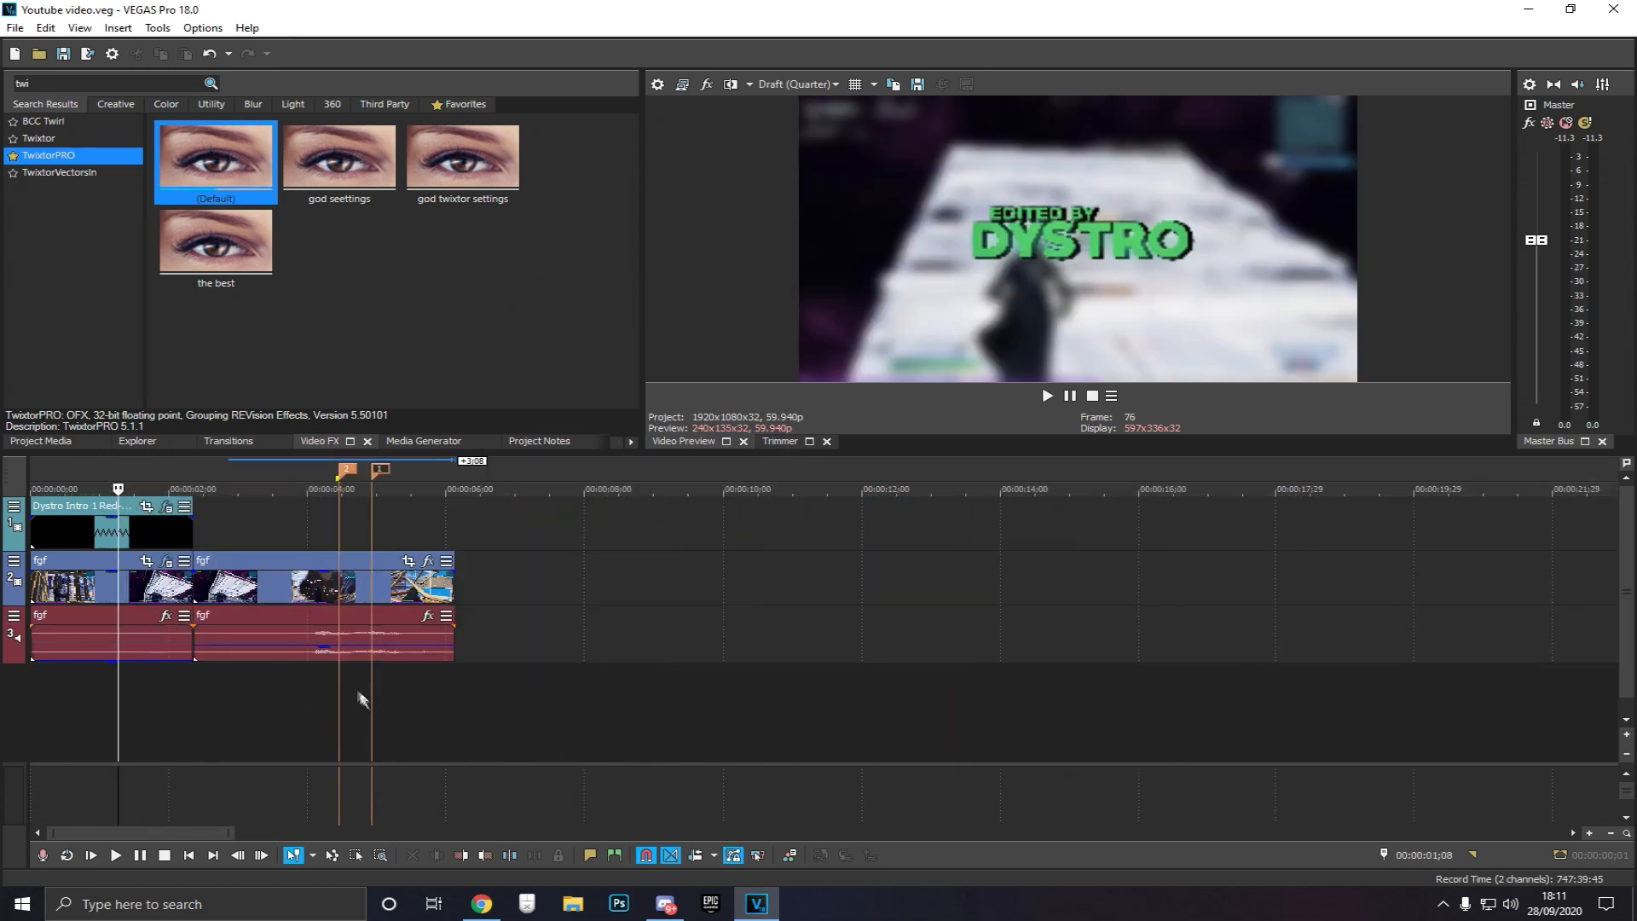
left_click(379, 704)
scroll(383, 694, "up", 3)
scroll(512, 709, "down", 3)
scroll(469, 709, "up", 3)
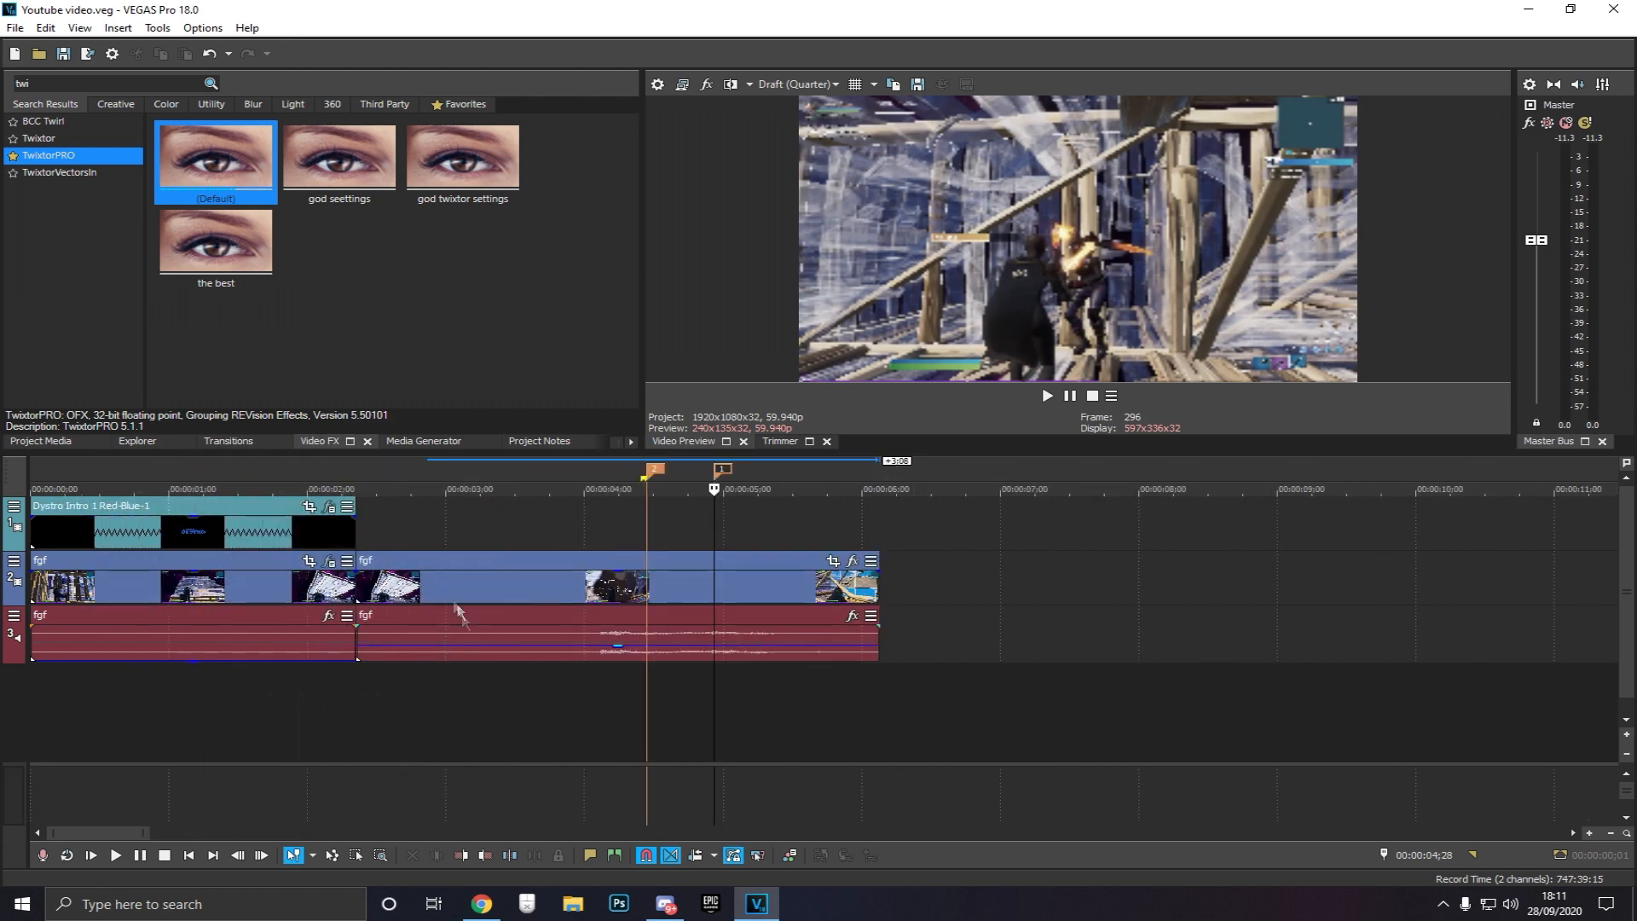
left_click(478, 560)
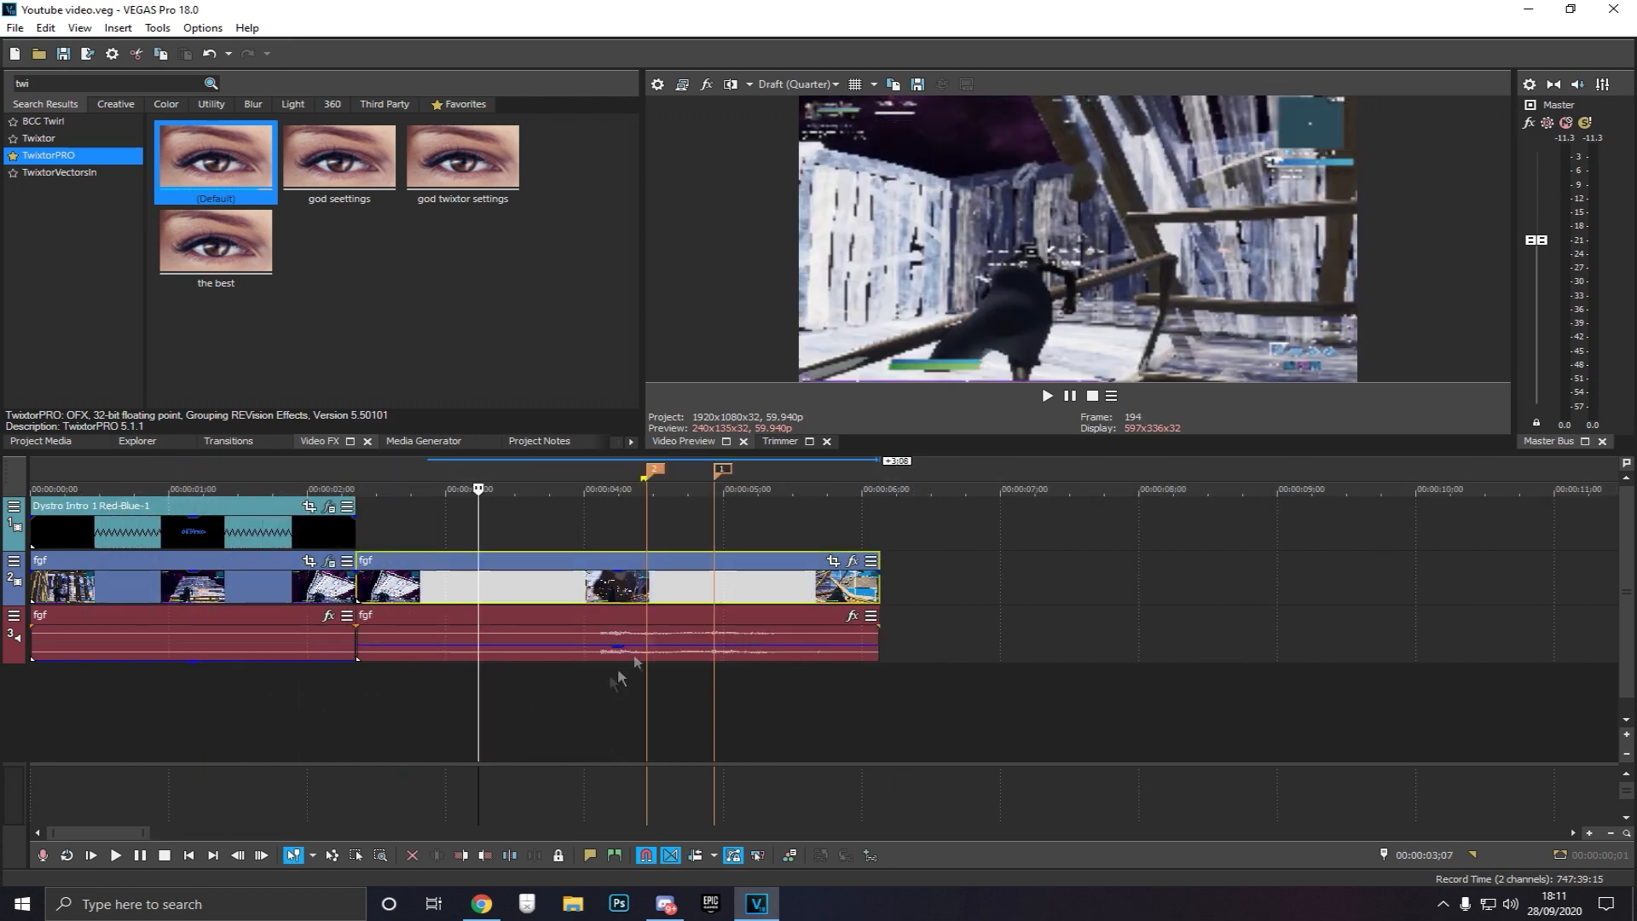
left_click(650, 534)
left_click(716, 537)
scroll(828, 641, "up", 3)
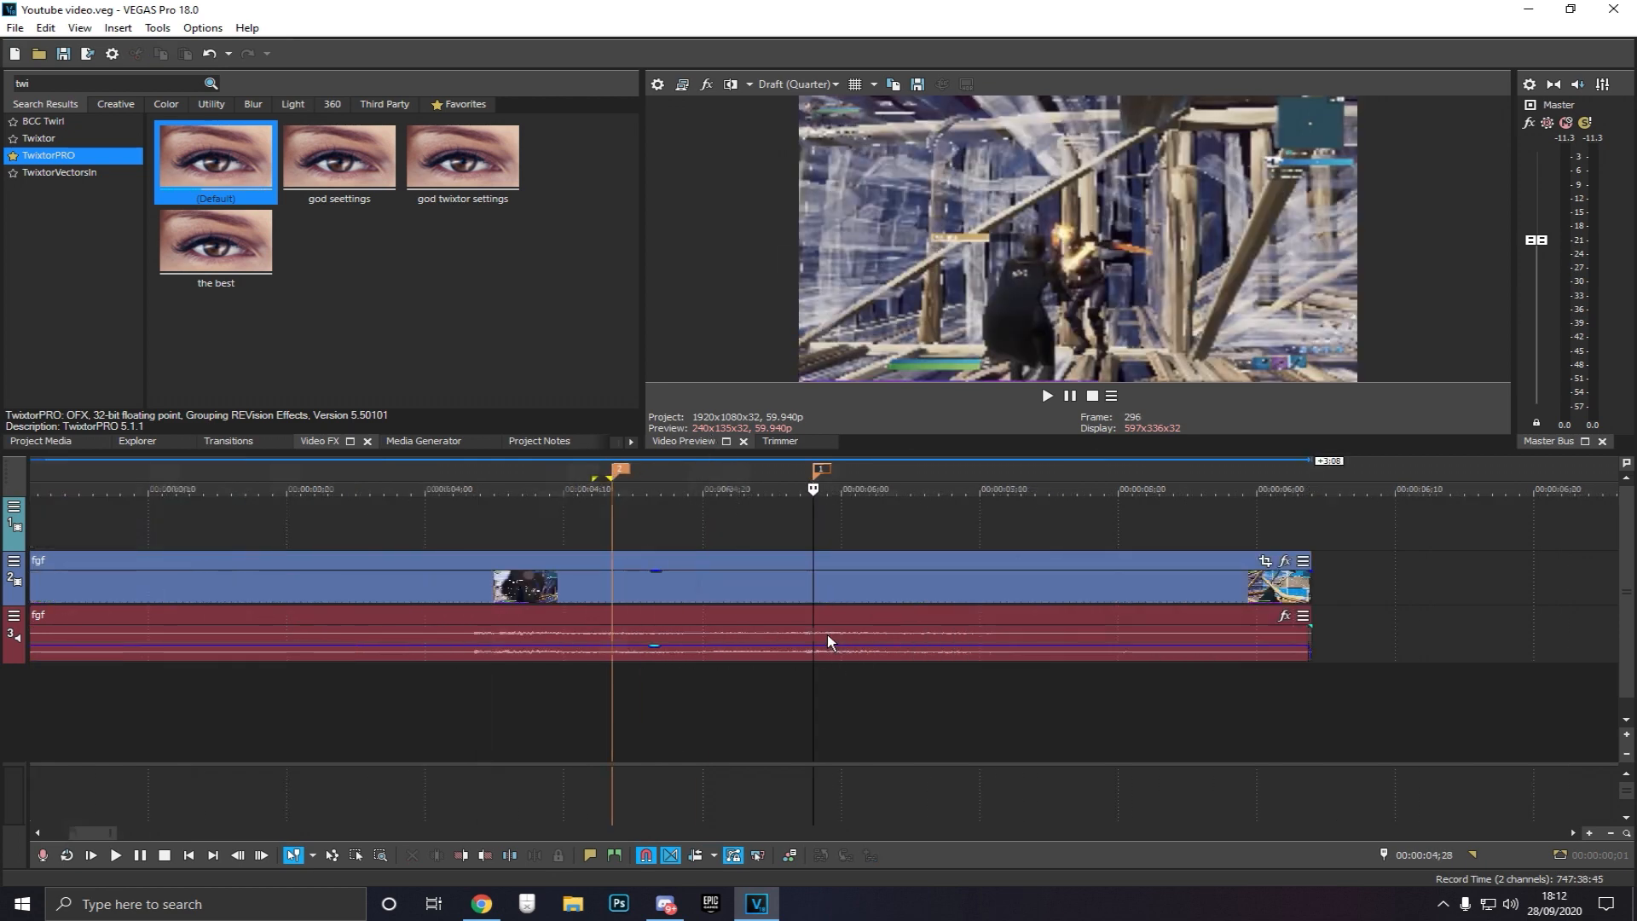
Set the preview quality to Draft Full
left_click(793, 83)
mouse_move(802, 95)
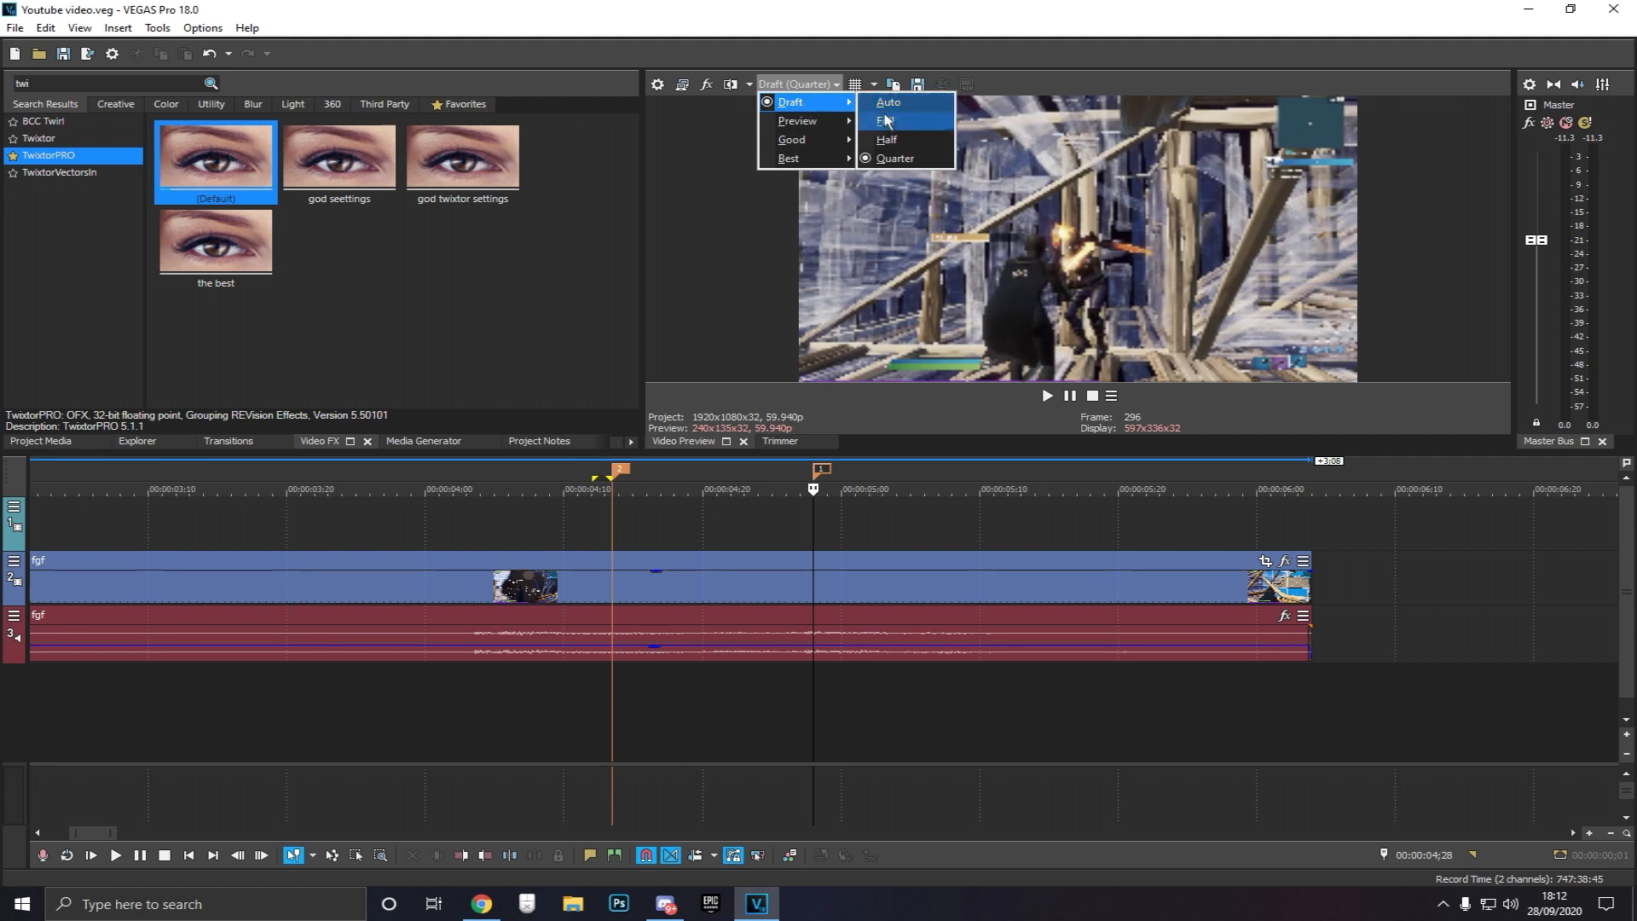
left_click(890, 119)
Step frame by frame around the end marker to inspect the footage
key("Left")
key("Left")
key("Left")
key("Right")
key("Right")
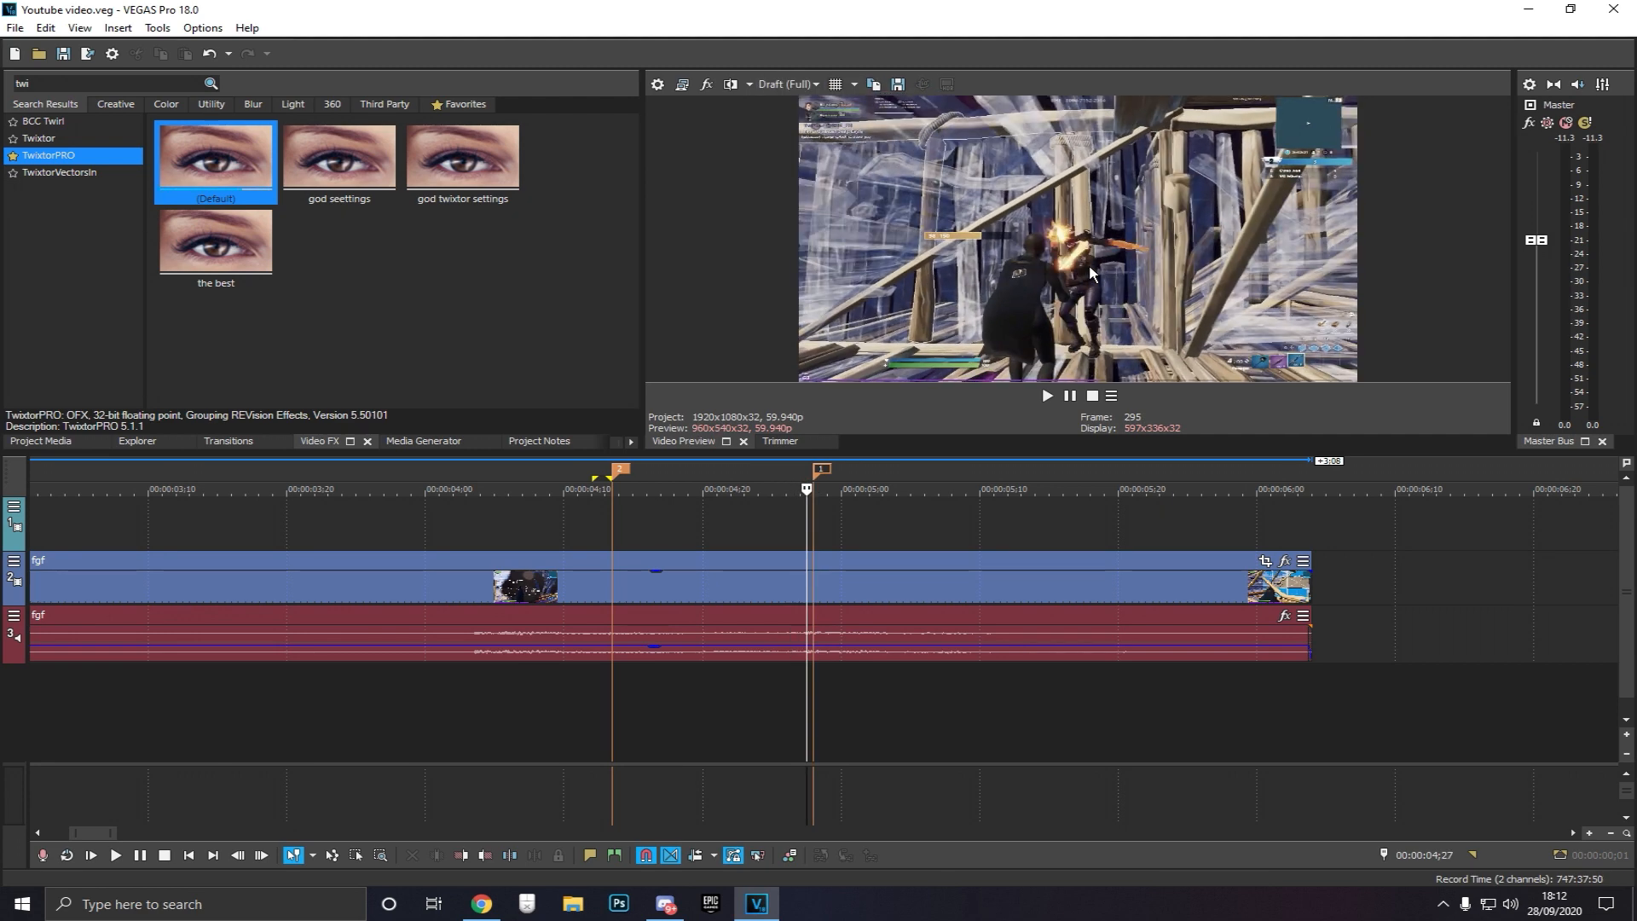
key("Left")
key("Right")
key("Left")
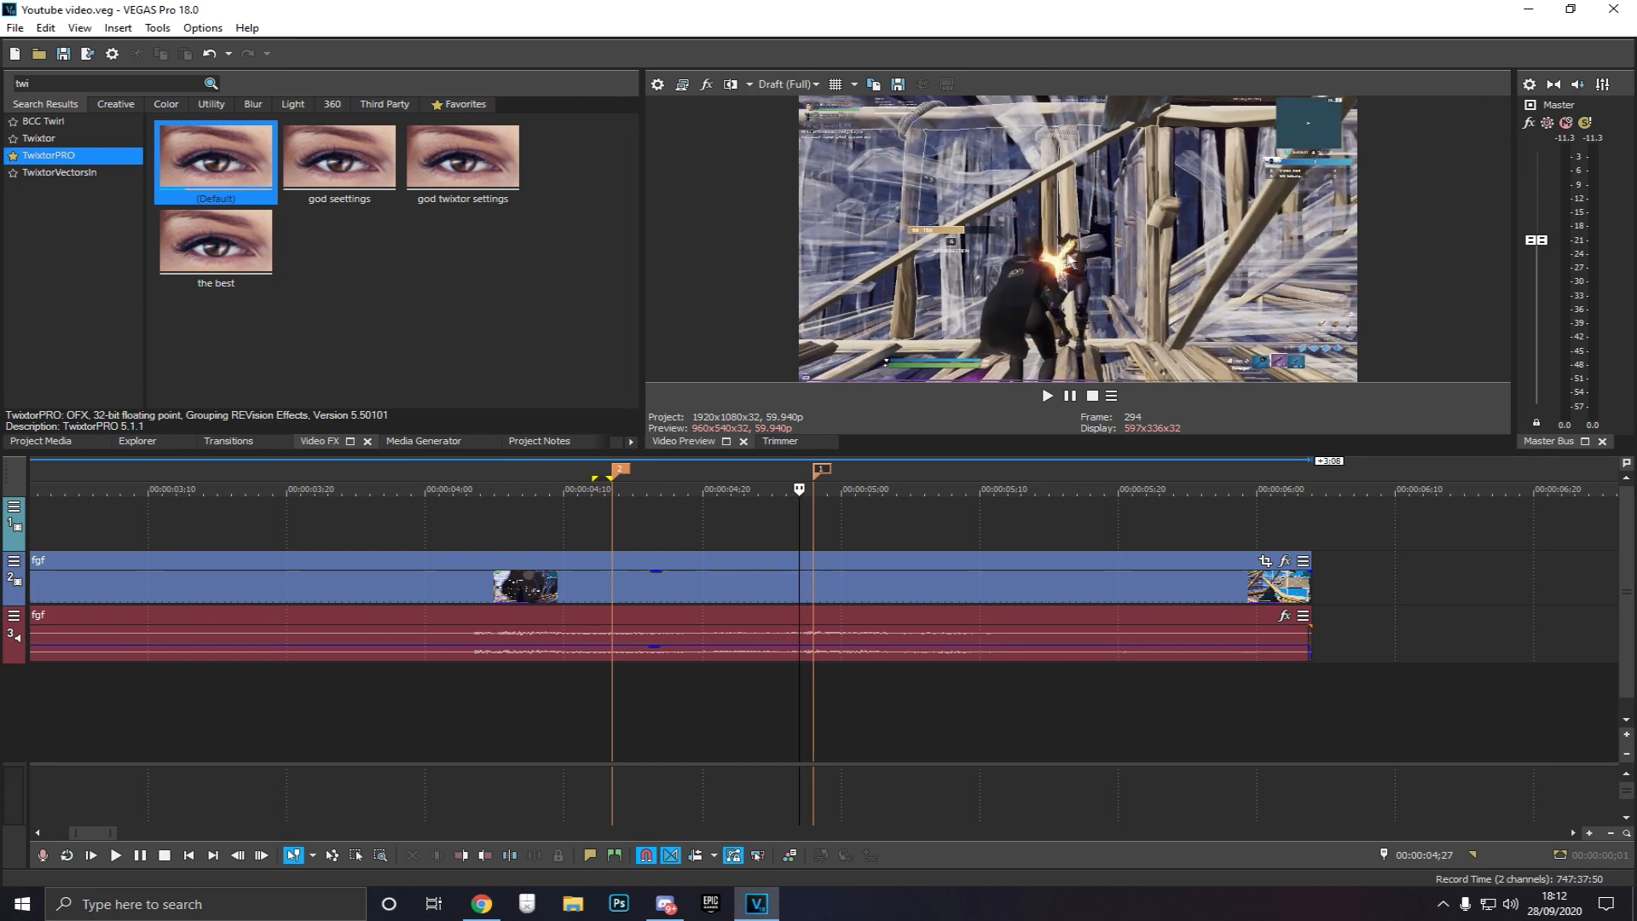
key("Right")
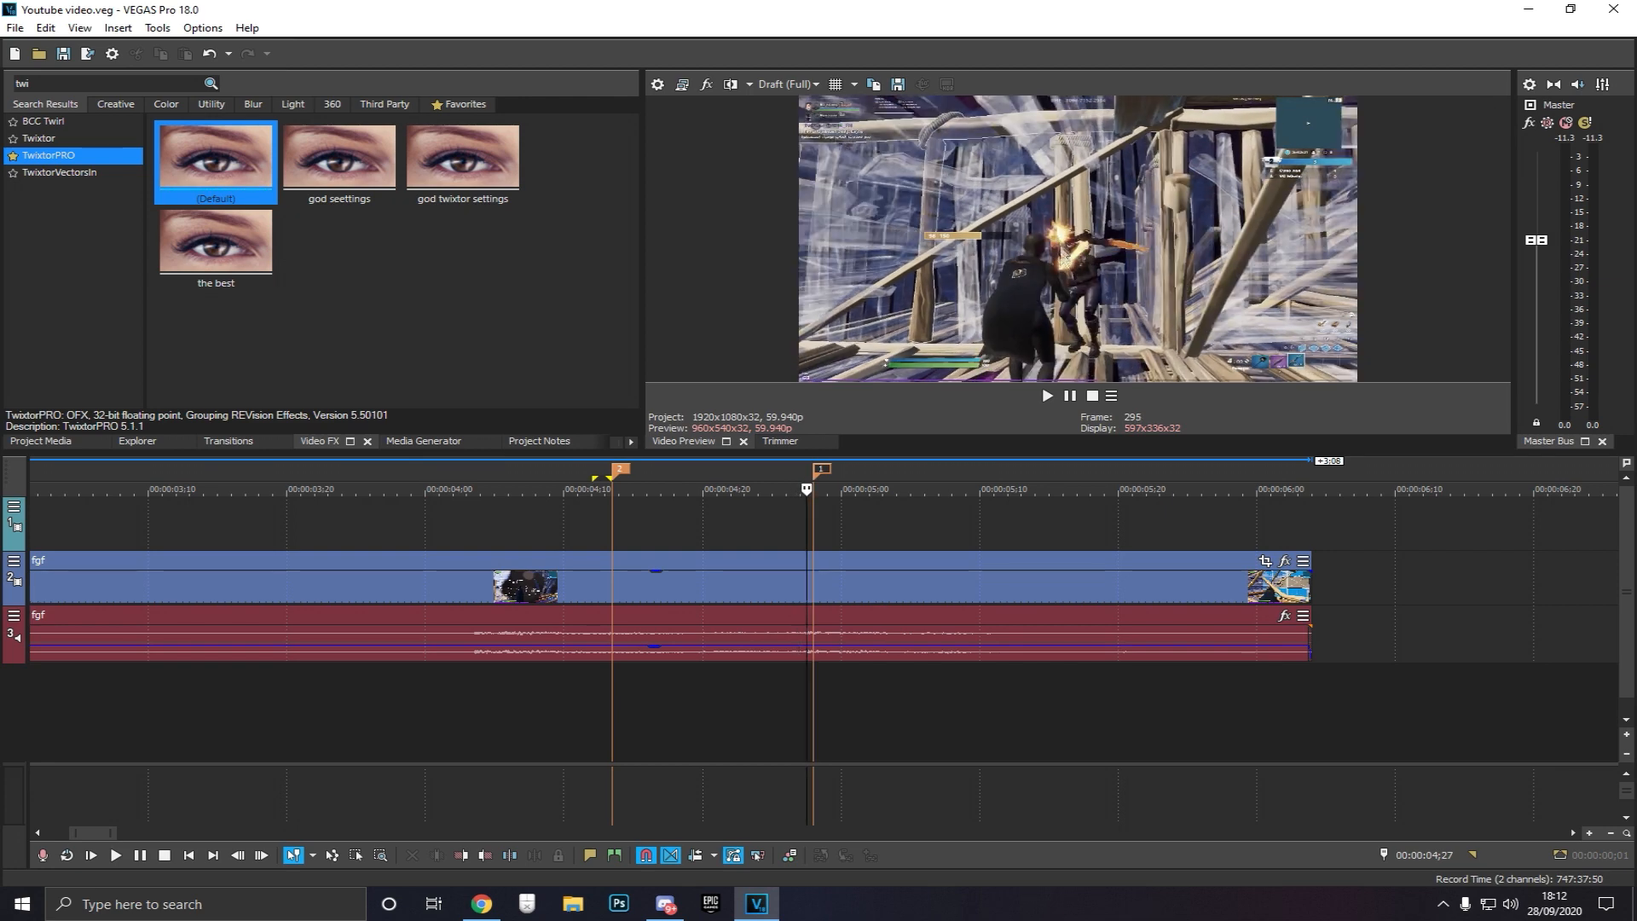
key("Right")
key("Left")
key("Right")
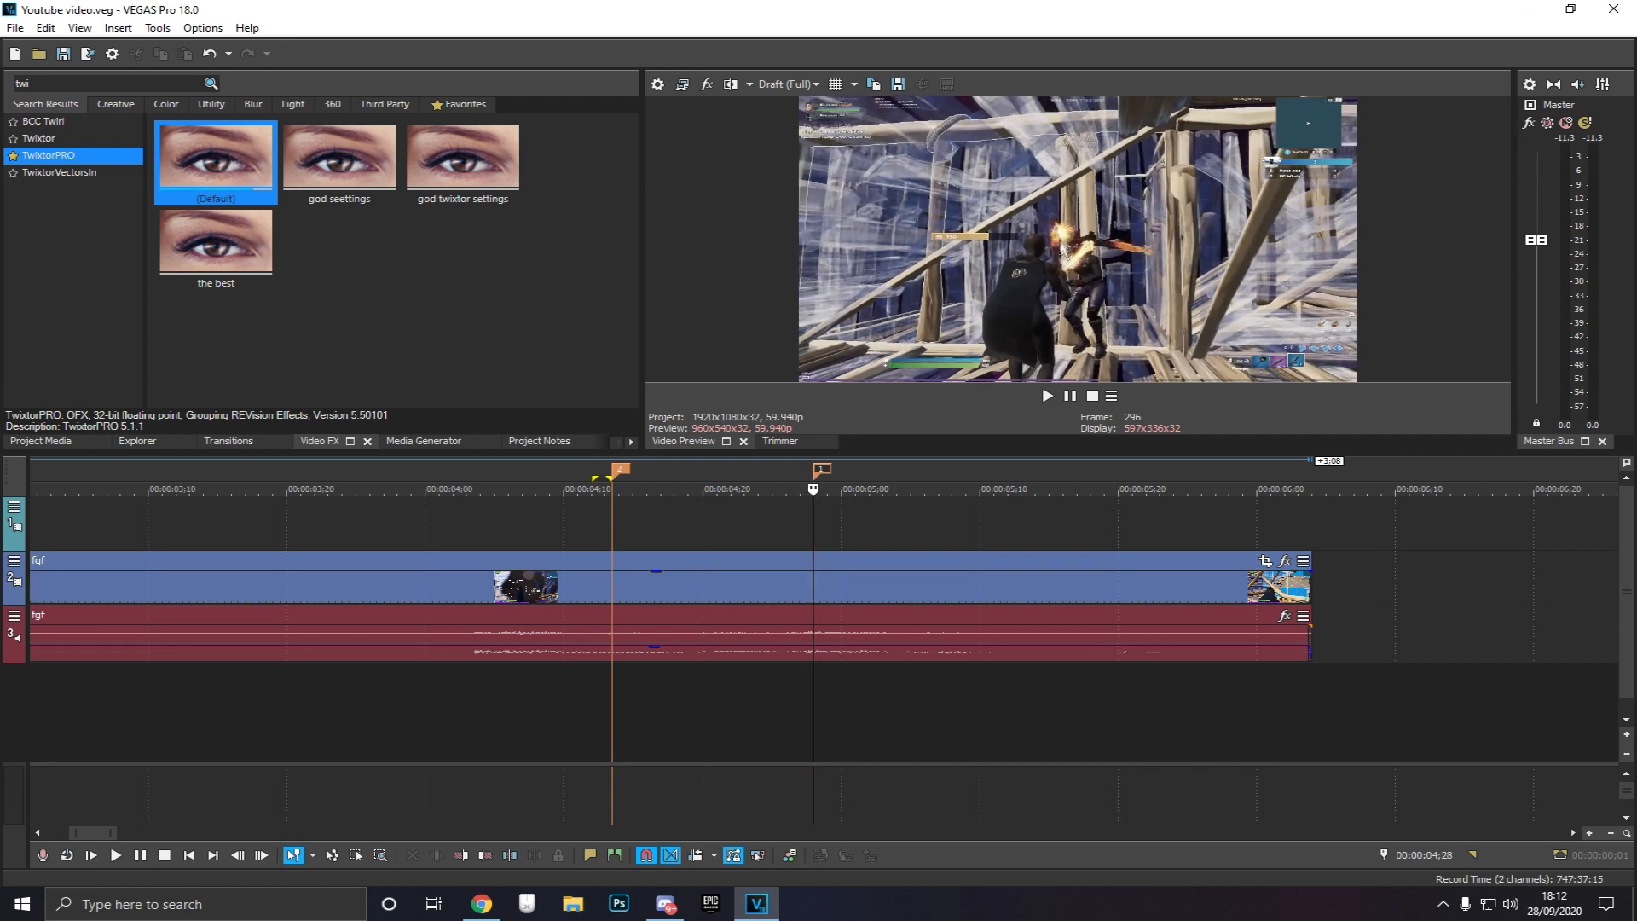
key("Right")
key("Right")
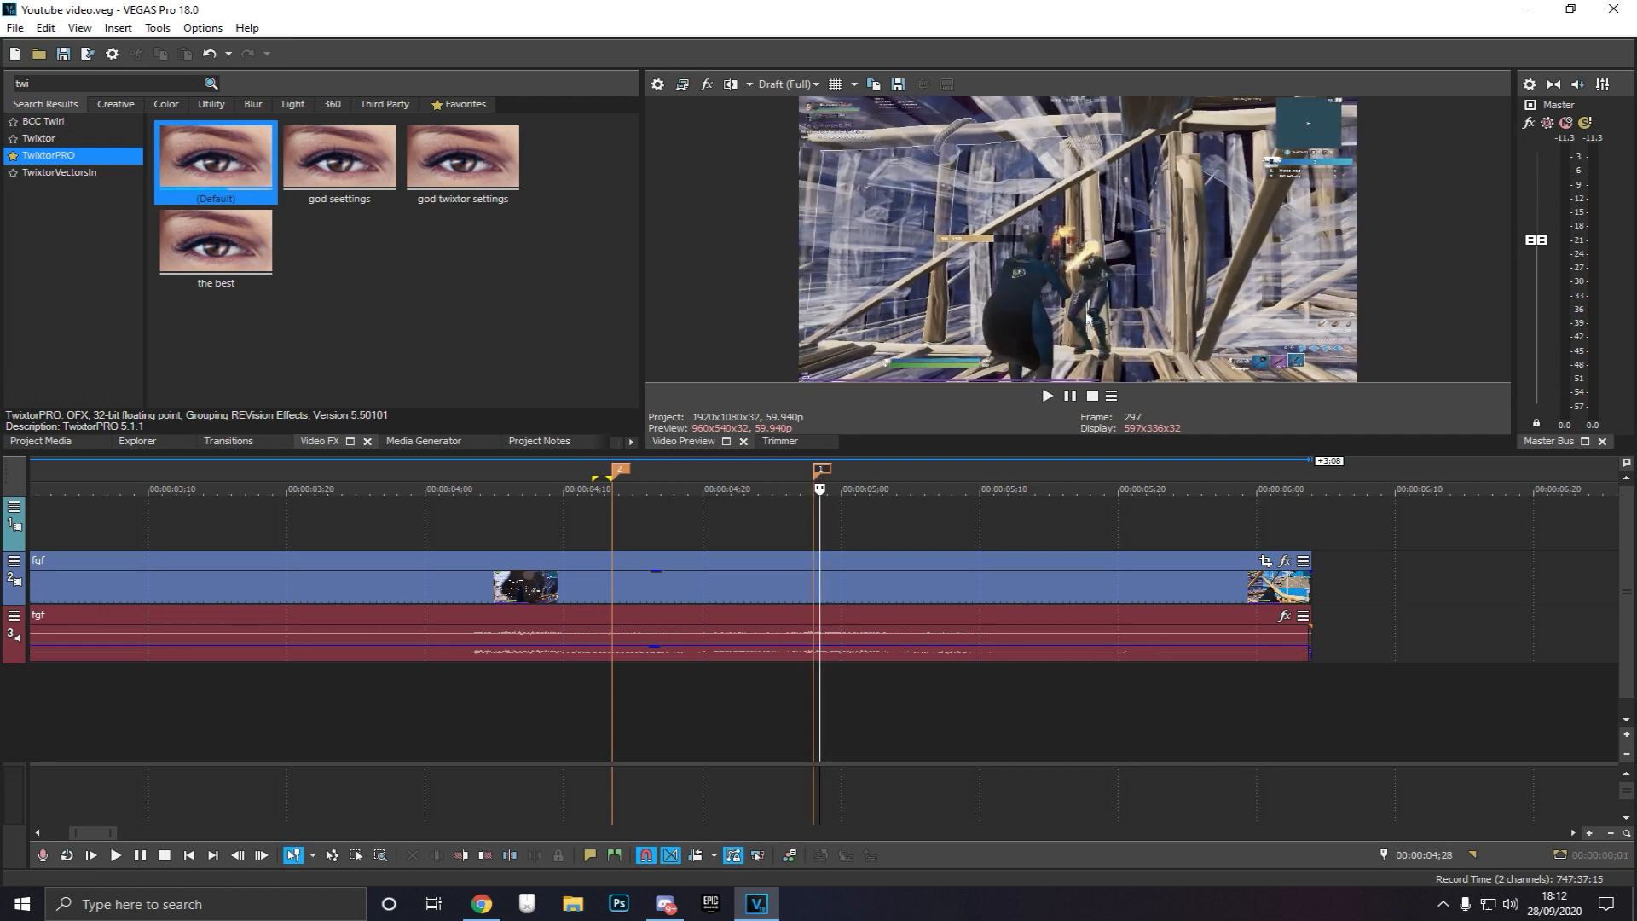
key("Left")
key("Left")
key("Right")
Nudge the loop region's end marker slightly later and play back the marked section
left_click_drag(821, 477, 827, 476)
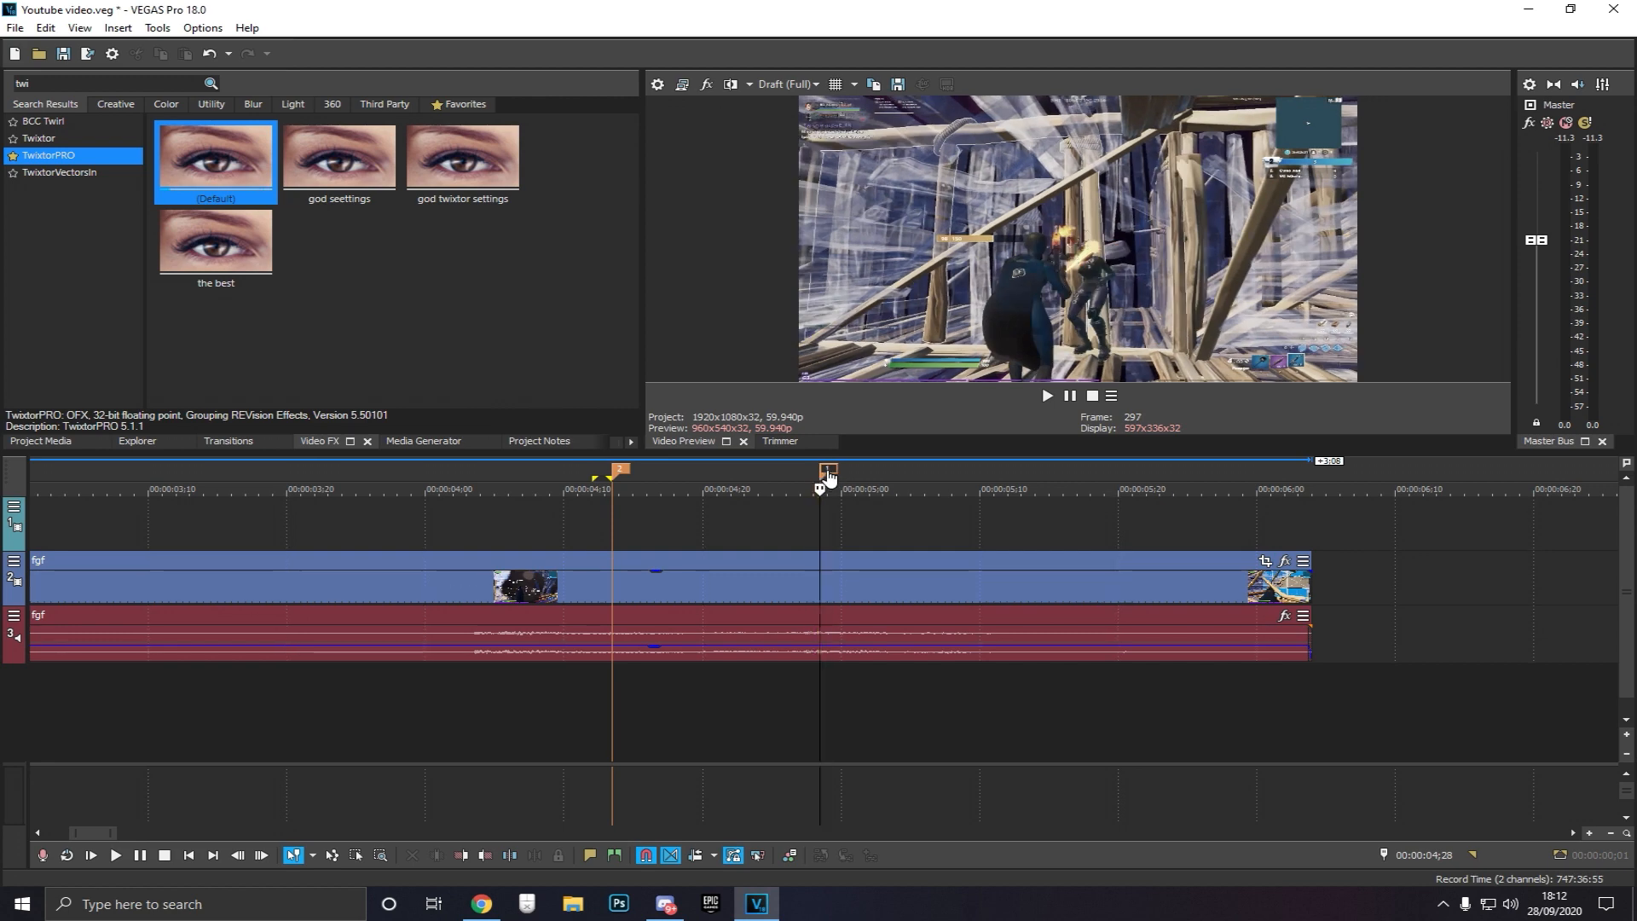
key("Left")
key("Right")
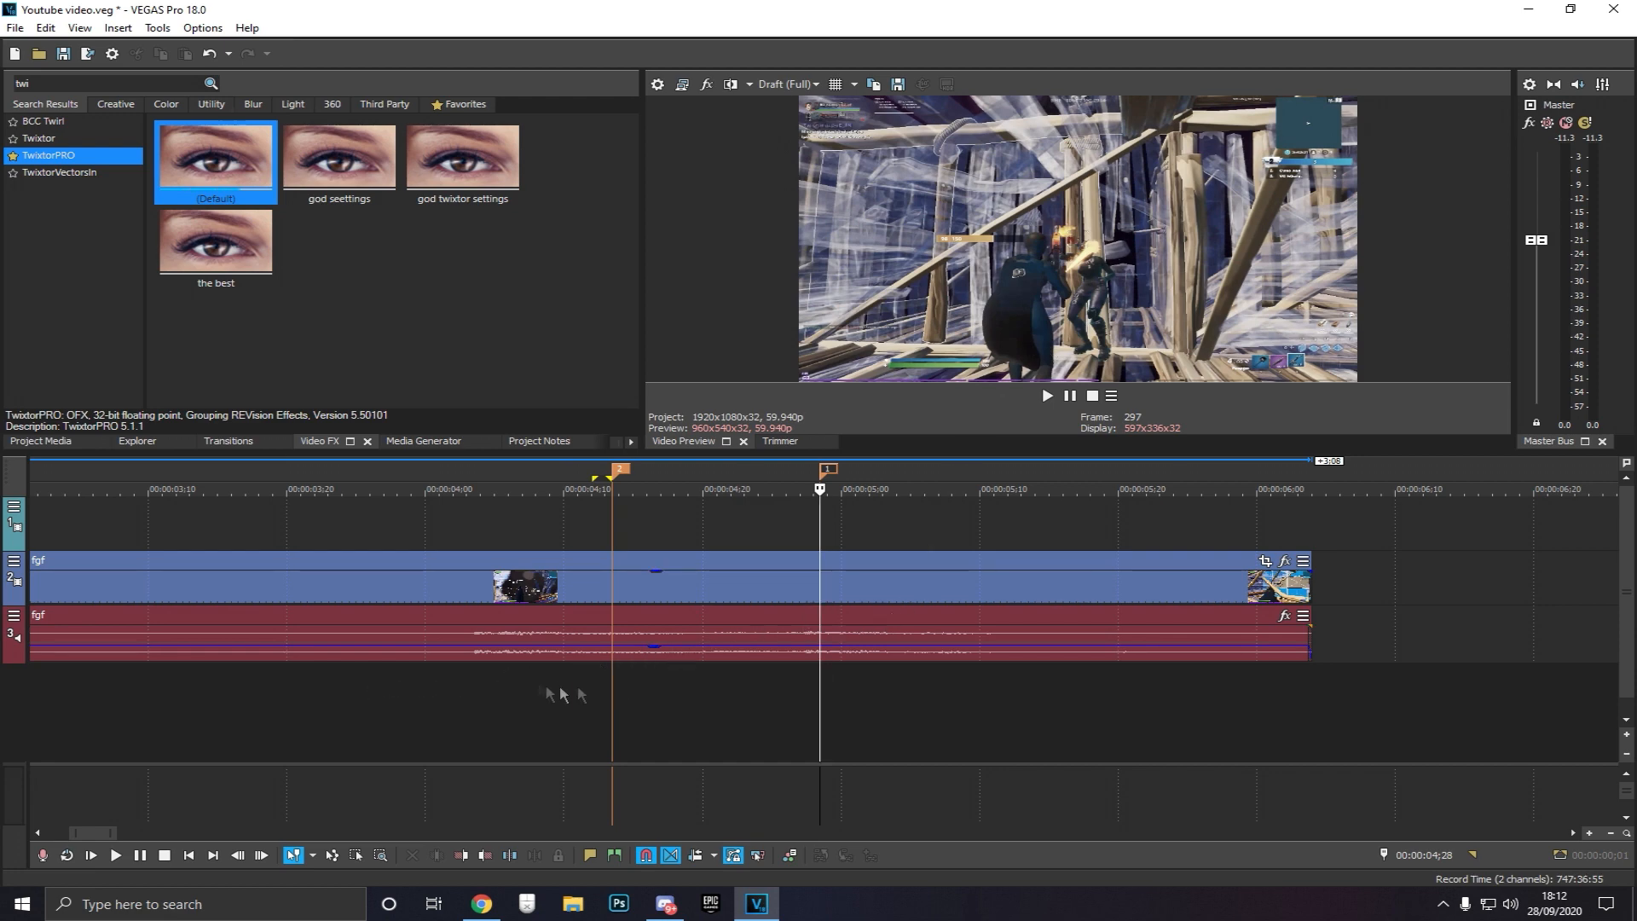
left_click(612, 686)
key("Left")
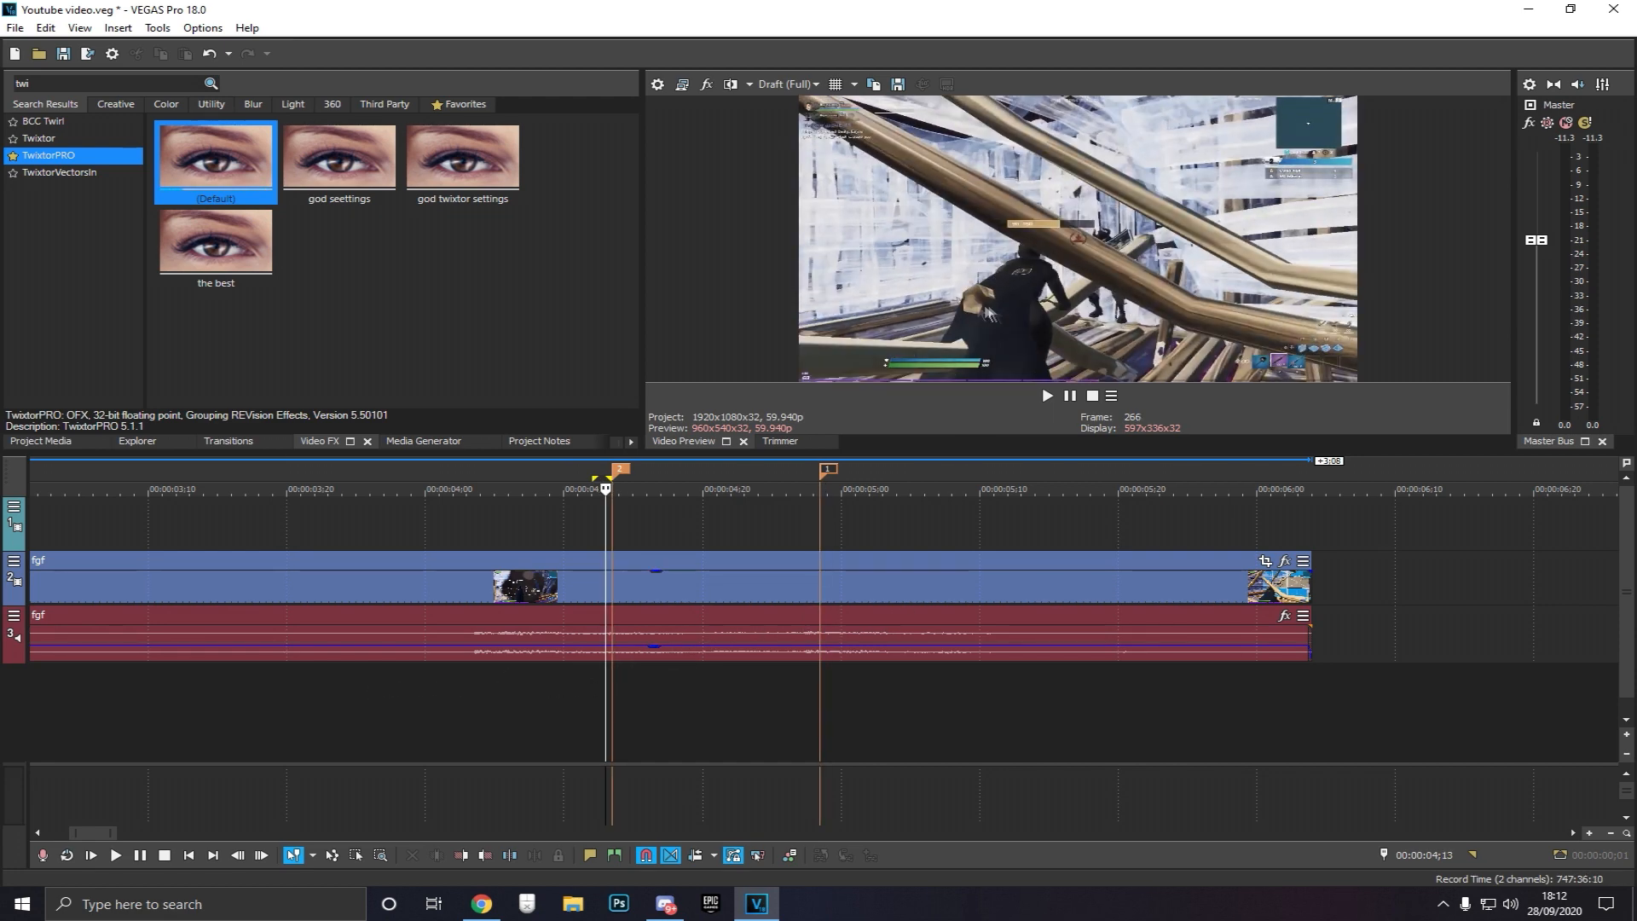
key("Right")
key("space")
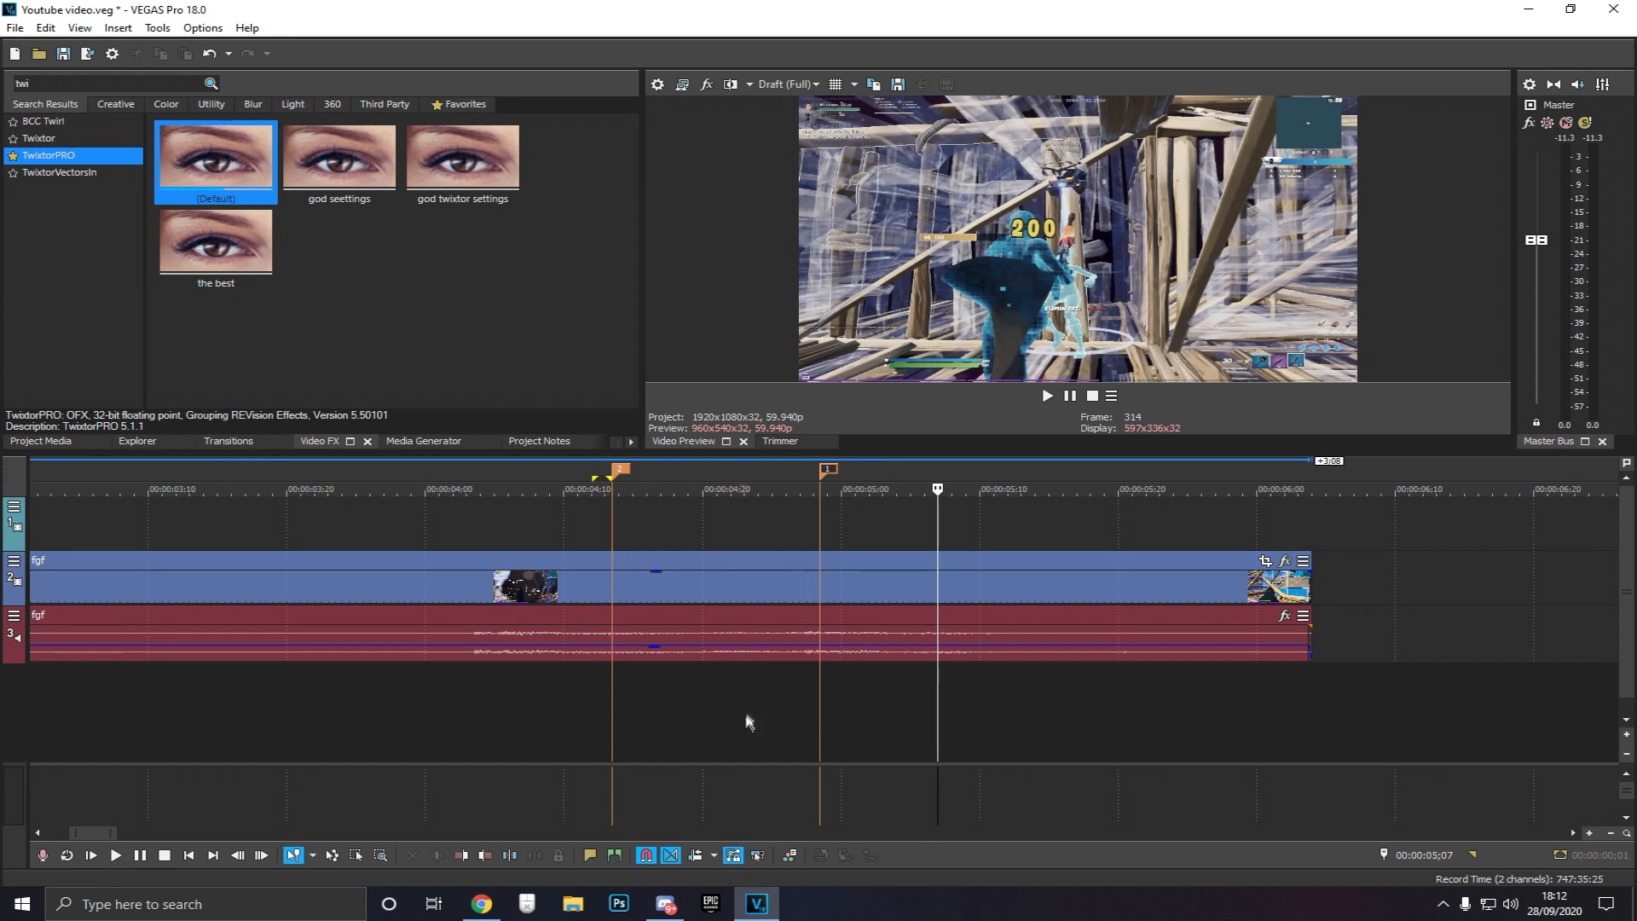
key("space")
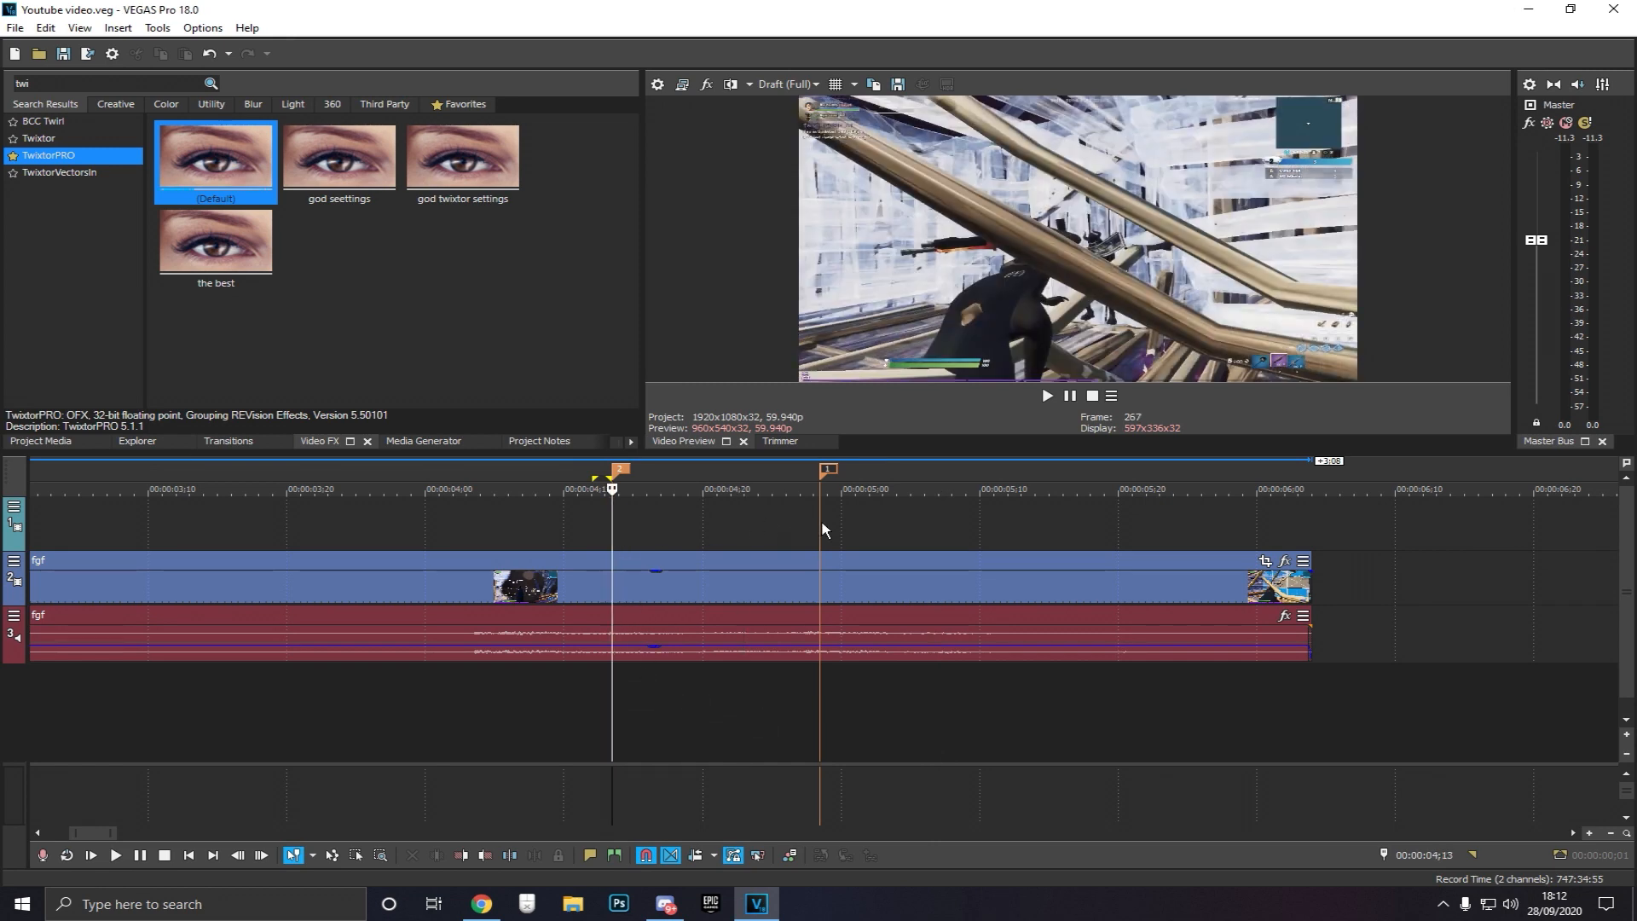
Split the gameplay video clip at the start marker
left_click(821, 519)
left_click(611, 534)
left_click(613, 590)
key("s")
left_click(647, 527)
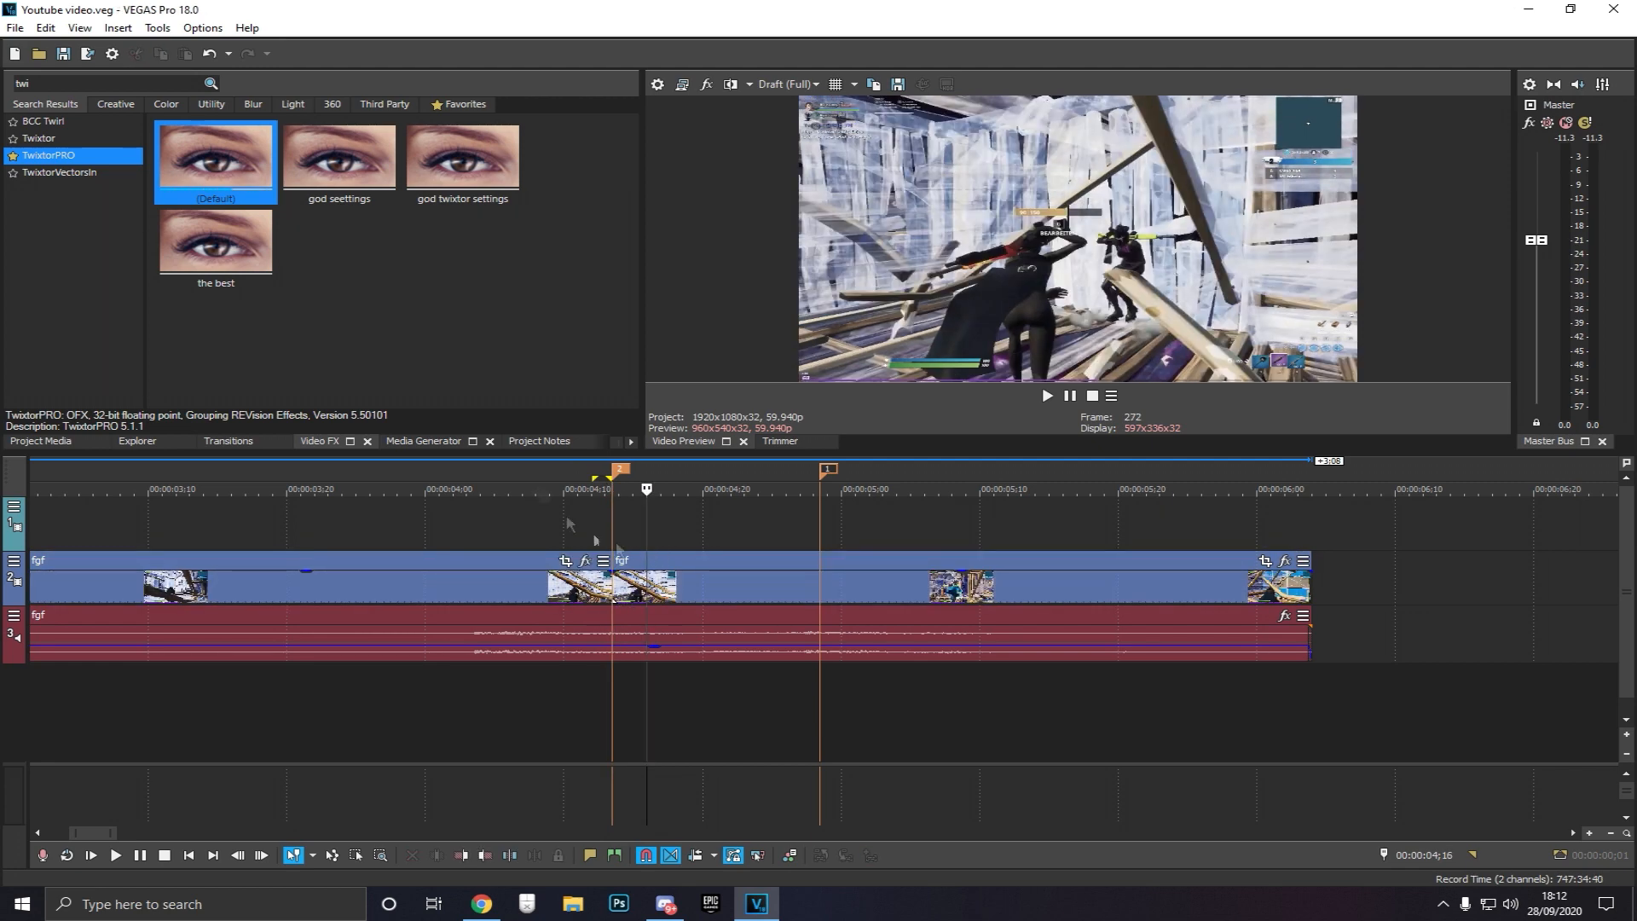
Apply the TwixtorPRO 'youtube video' preset to the clip section after the split
left_click(25, 157)
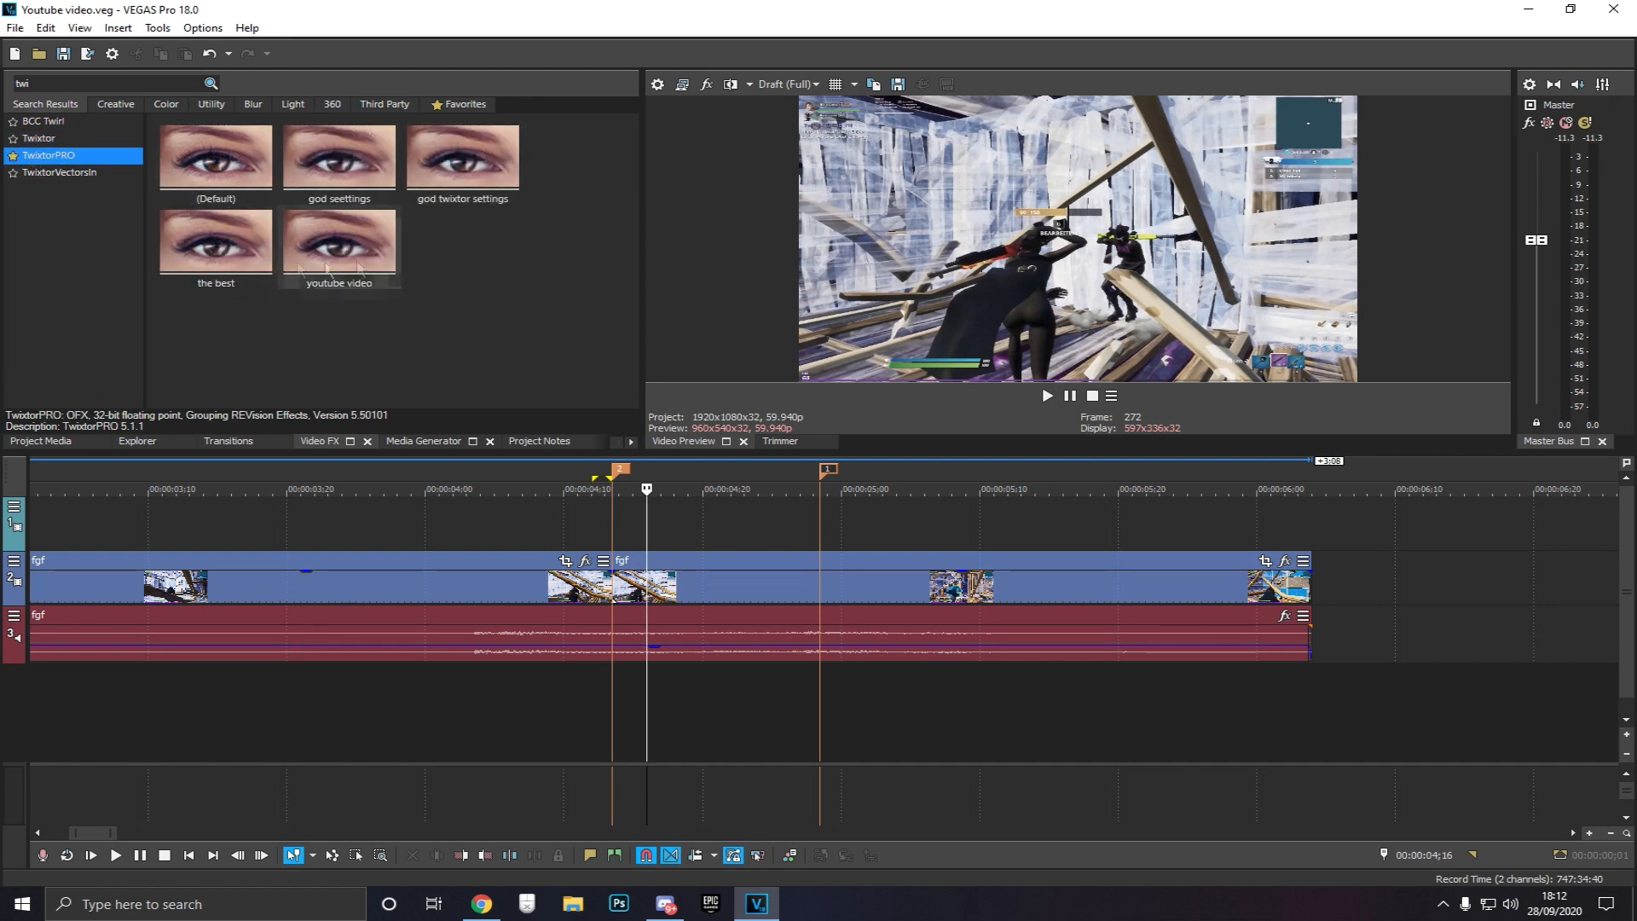
left_click_drag(216, 243, 715, 586)
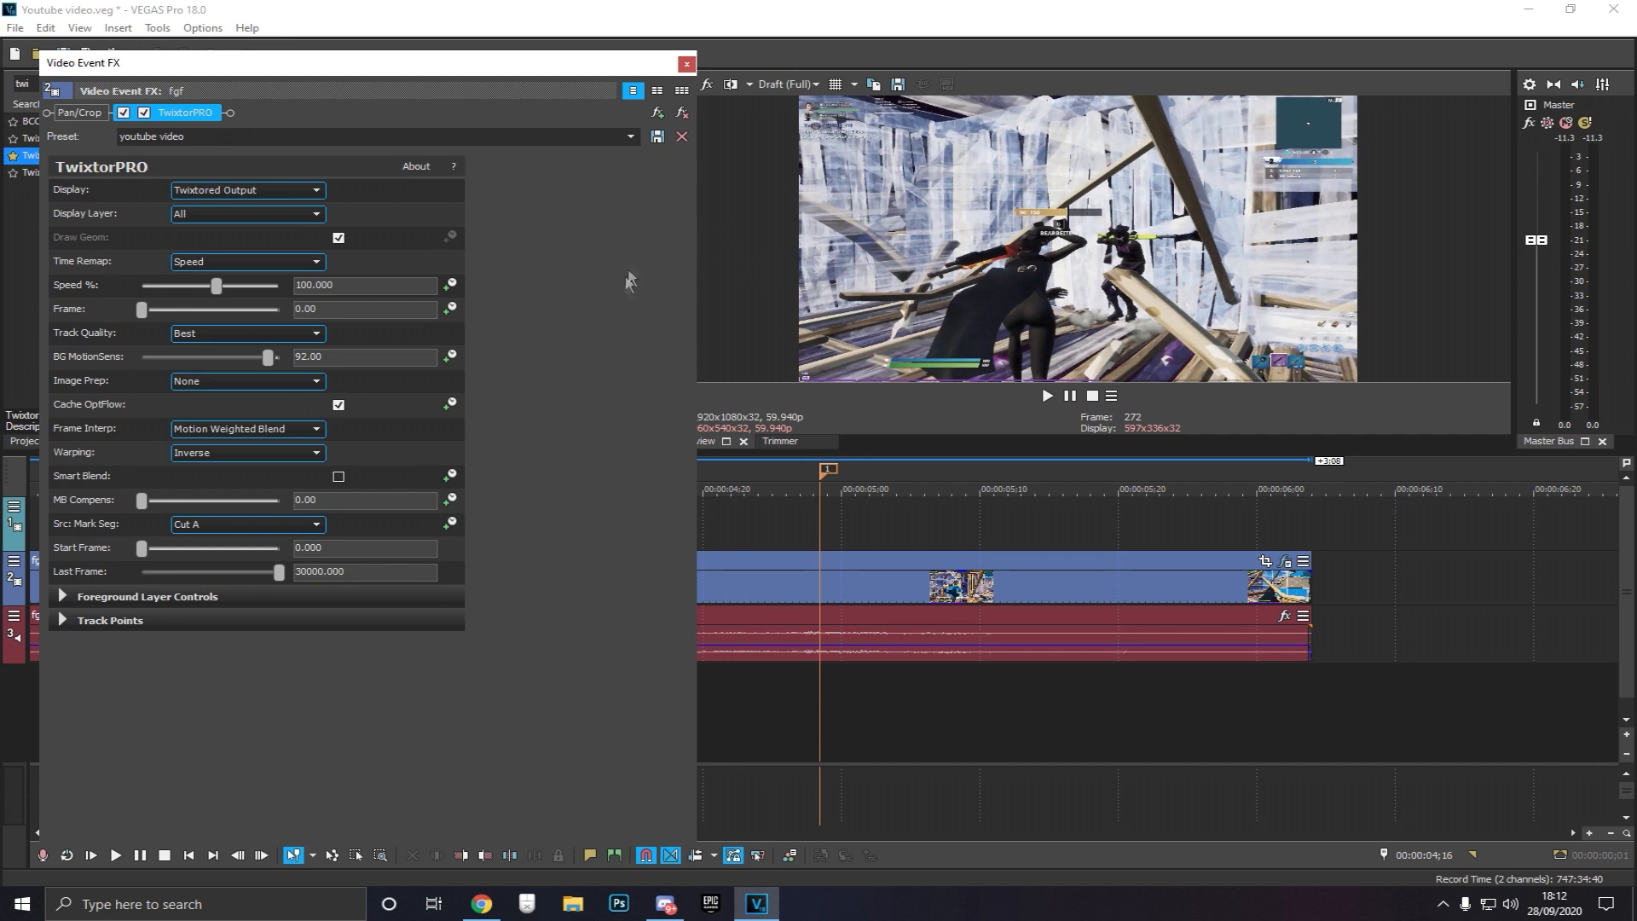
Set the TwixtorPRO Last Frame value to 300000
type("60")
key("Return")
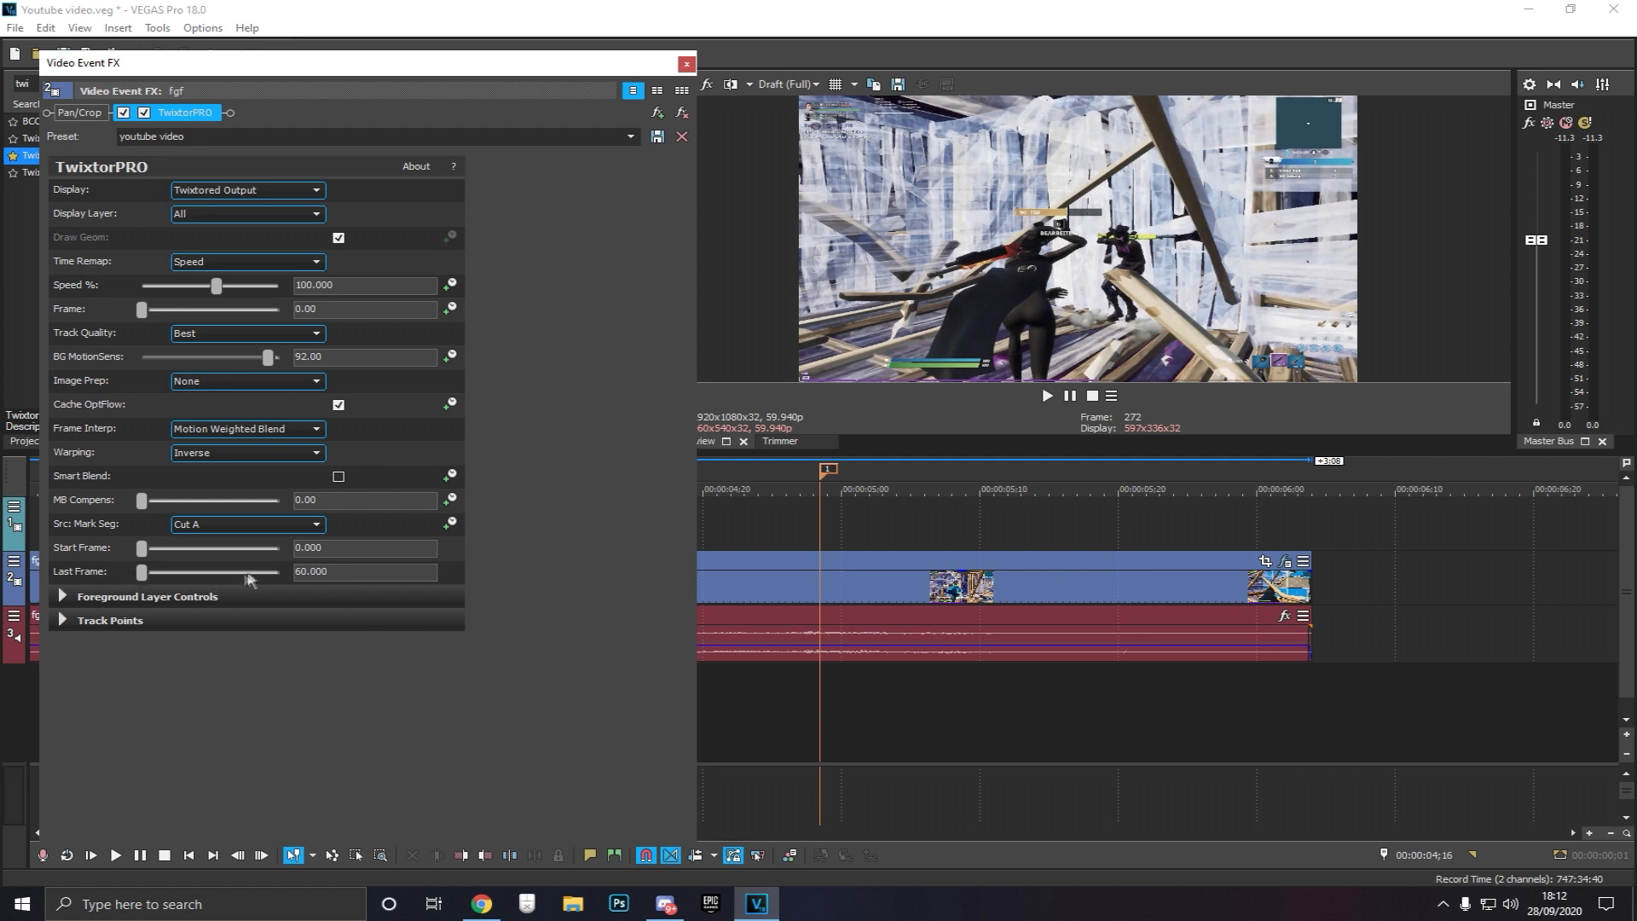
left_click_drag(362, 573, 262, 579)
type("300000")
key("Return")
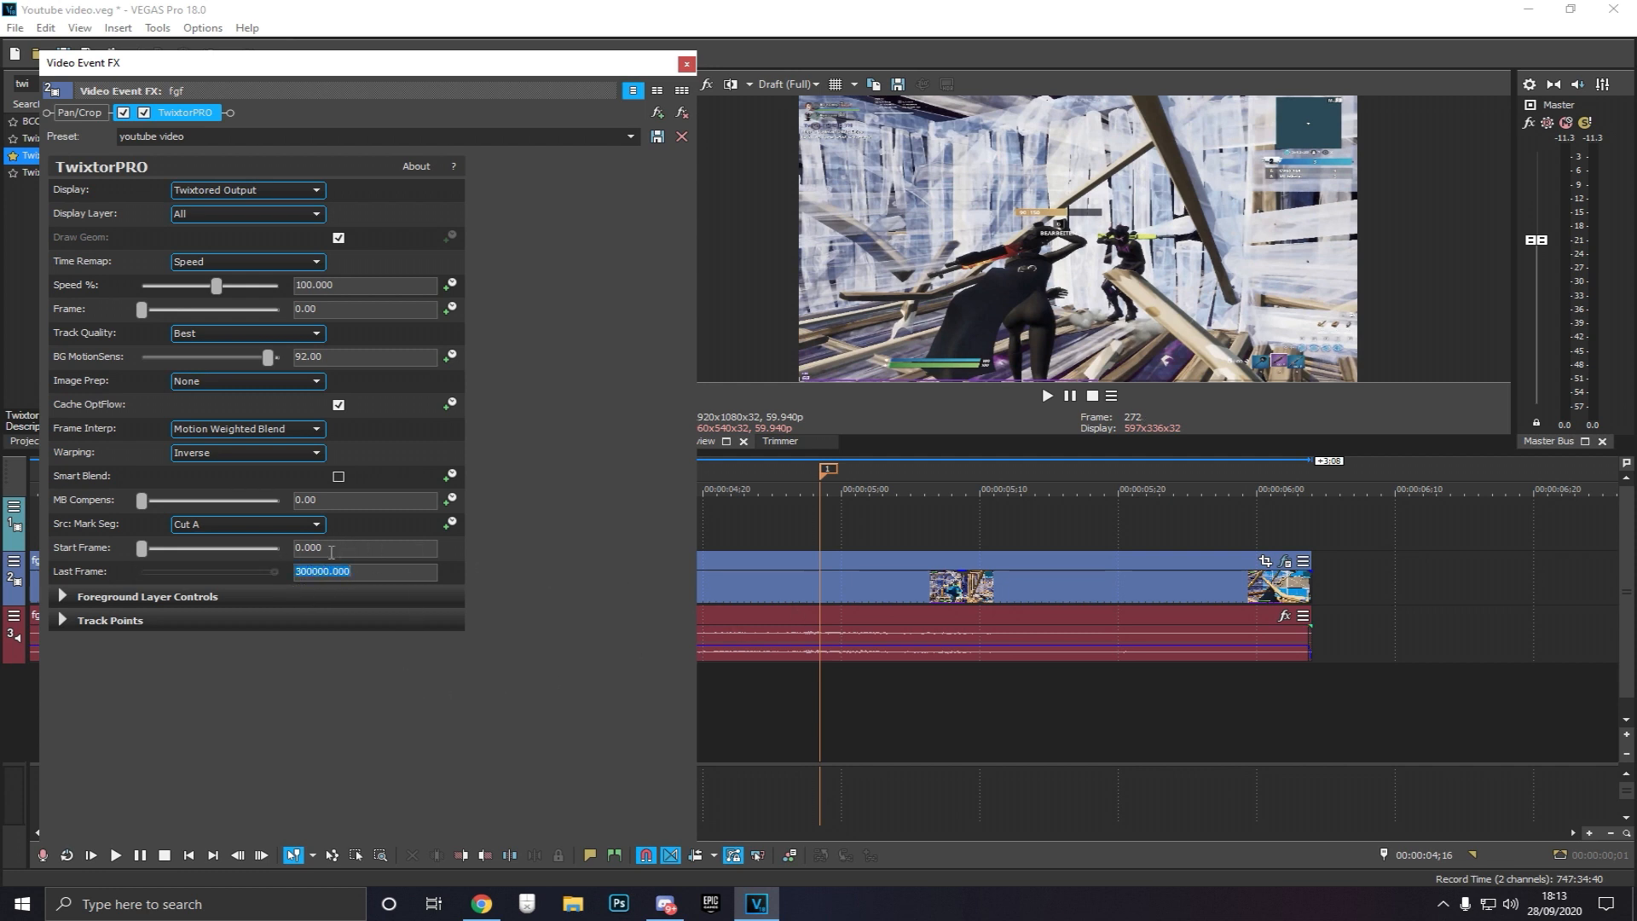
left_click(331, 569)
Step frame by frame through the effected clip section to review the result
left_click(725, 532)
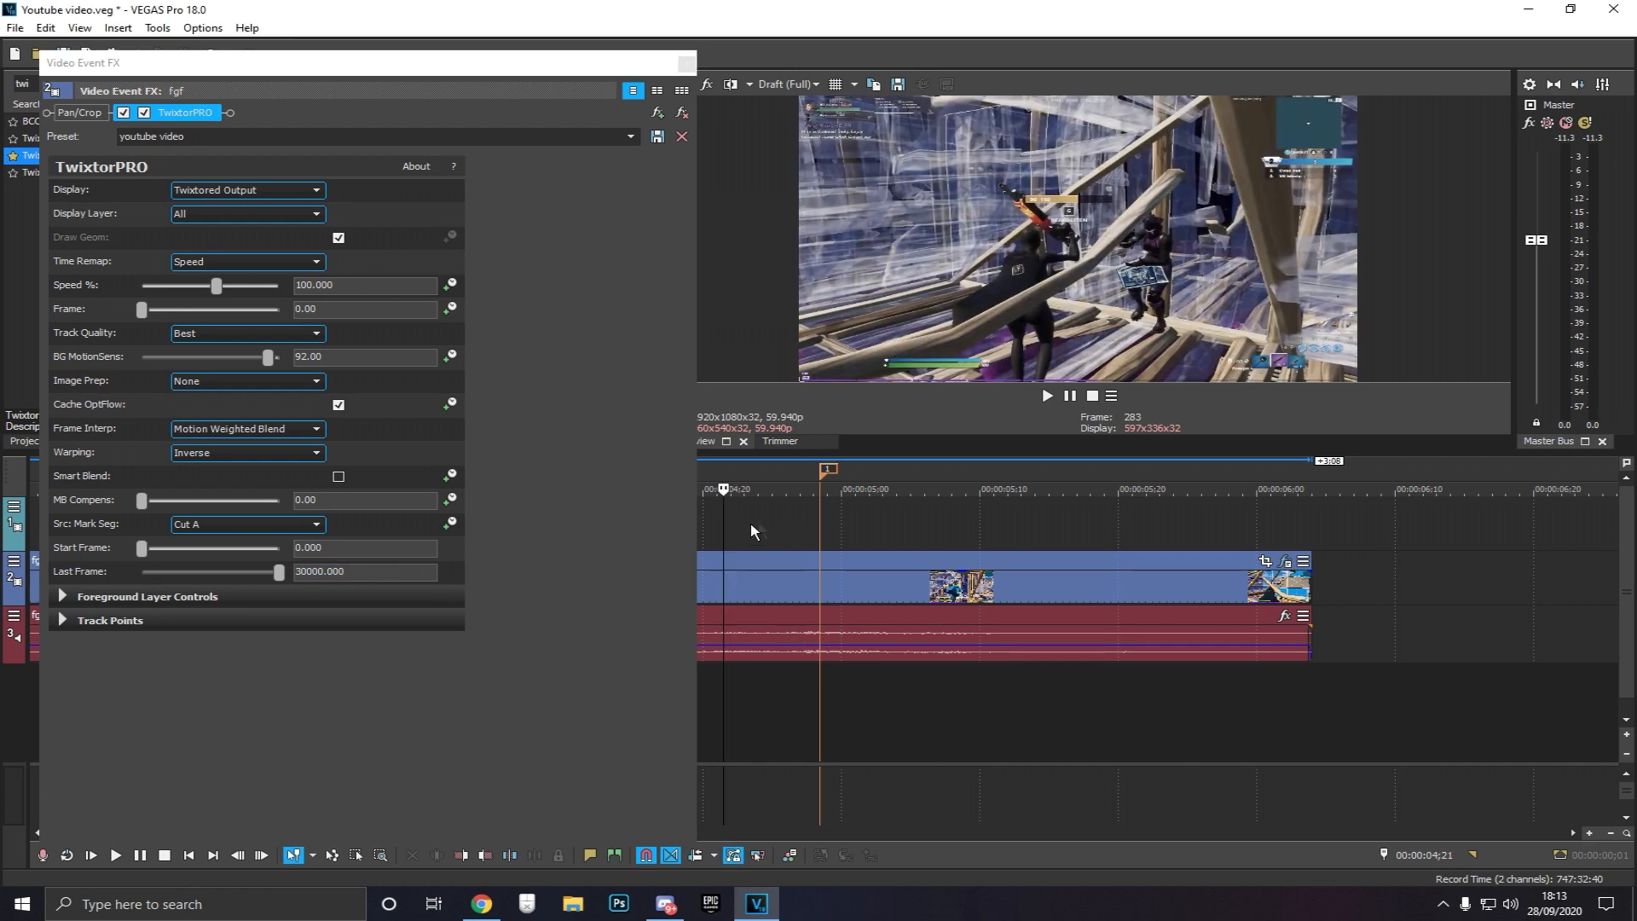
left_click_drag(552, 70, 426, 55)
left_click(692, 541)
key("Left")
key("Left")
key("Left")
key("Left")
key("Left")
key("Left")
key("Left")
key("Left")
key("Left")
key("Left")
key("Left")
key("Left")
key("Left")
key("Left")
key("Right")
key("Right")
key("Right")
key("Right")
key("Right")
key("Right")
key("Right")
key("Right")
key("Right")
key("Right")
key("Right")
key("Right")
key("Right")
key("Right")
key("Right")
key("Right")
key("Right")
key("Right")
key("Right")
key("Right")
key("Right")
key("Right")
key("Right")
key("Right")
key("Right")
key("Right")
key("Right")
key("Right")
key("Right")
key("Right")
key("Right")
key("Right")
key("Right")
key("Right")
key("Right")
key("Right")
key("Right")
key("Right")
key("Right")
key("Right")
key("Right")
key("Right")
key("Right")
key("Right")
key("Right")
key("Right")
key("Right")
key("Right")
key("Right")
key("Right")
key("Right")
key("Right")
key("Right")
key("Right")
key("Right")
Set the TwixtorPRO Speed to 50%
left_click_drag(406, 52, 1256, 38)
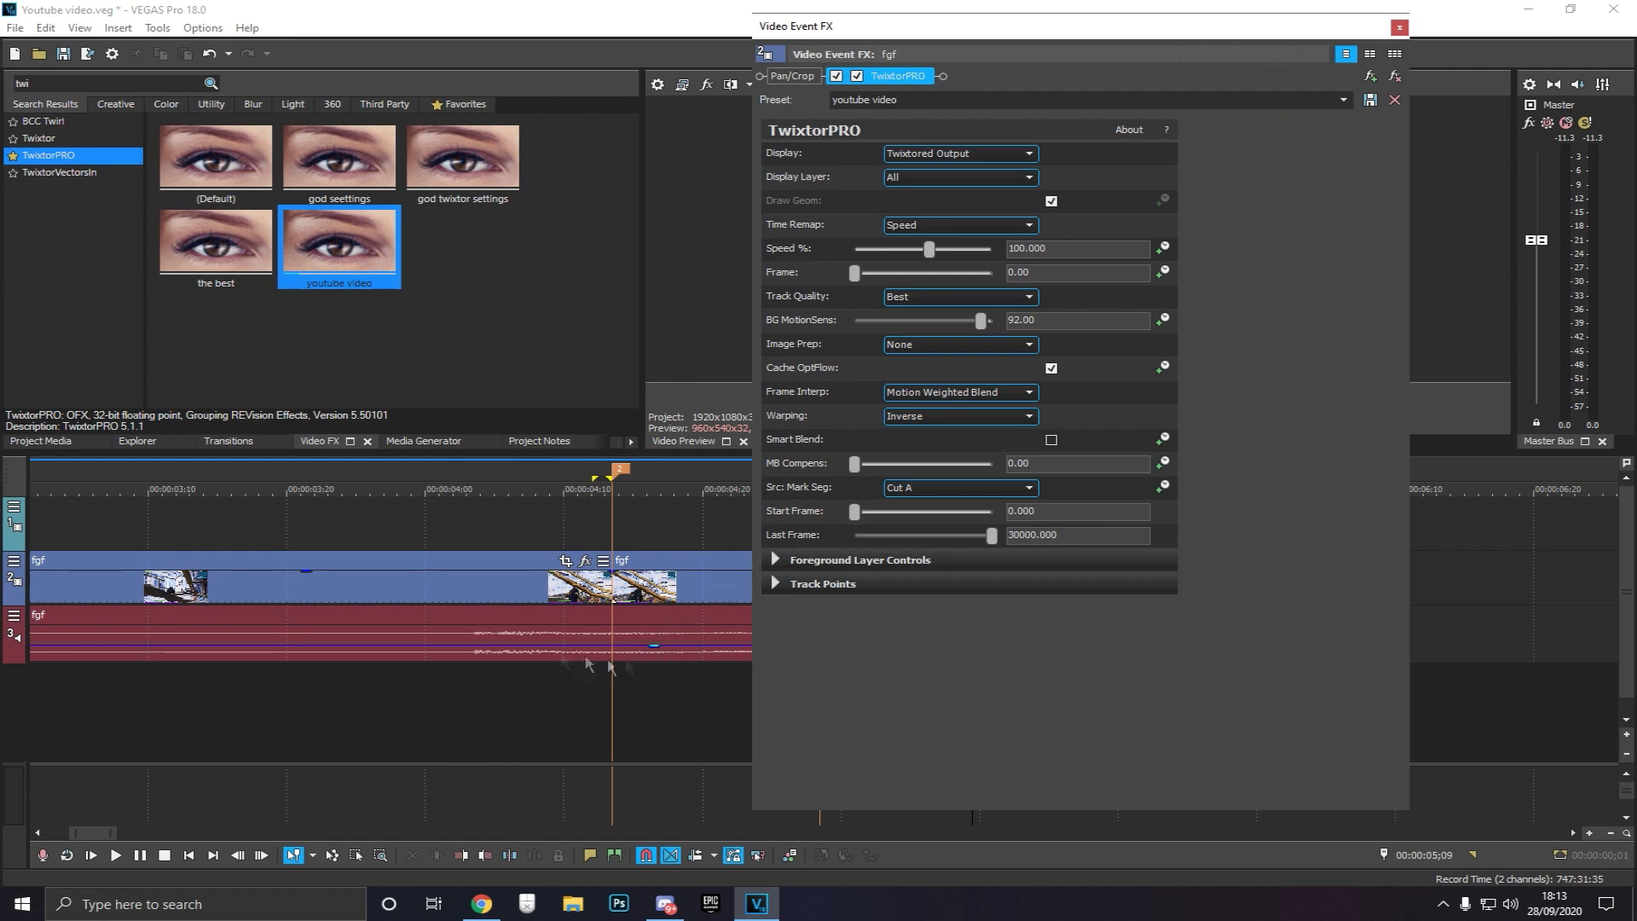
left_click_drag(1082, 38, 447, 59)
left_click_drag(448, 268, 309, 269)
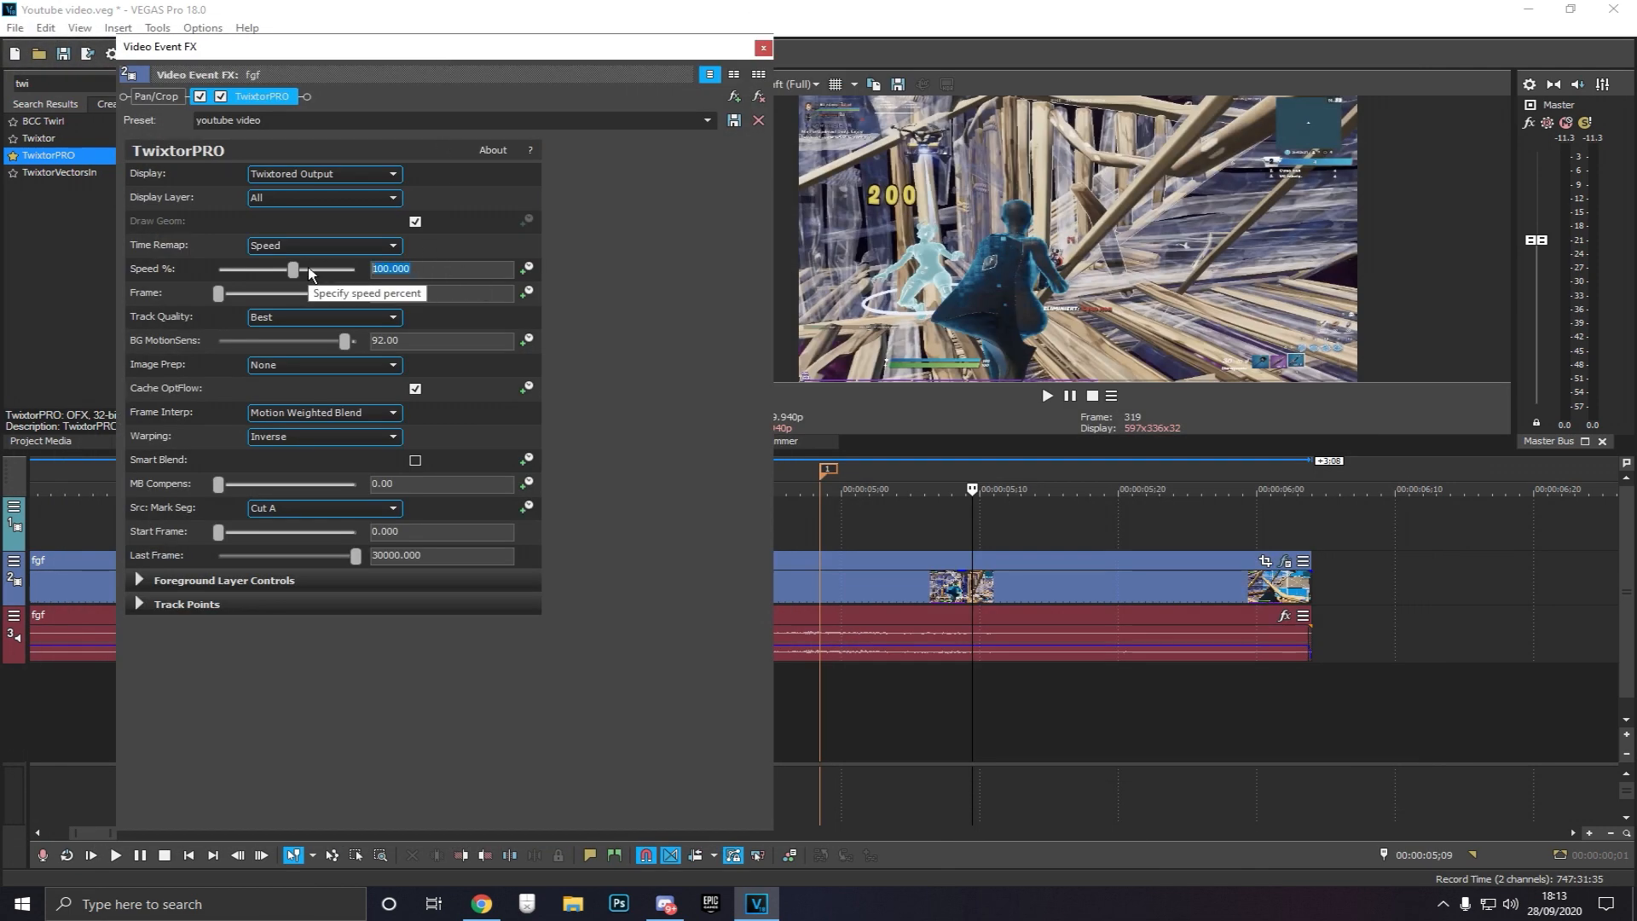
left_click(851, 712)
left_click_drag(595, 51, 493, 32)
left_click_drag(673, 323, 515, 323)
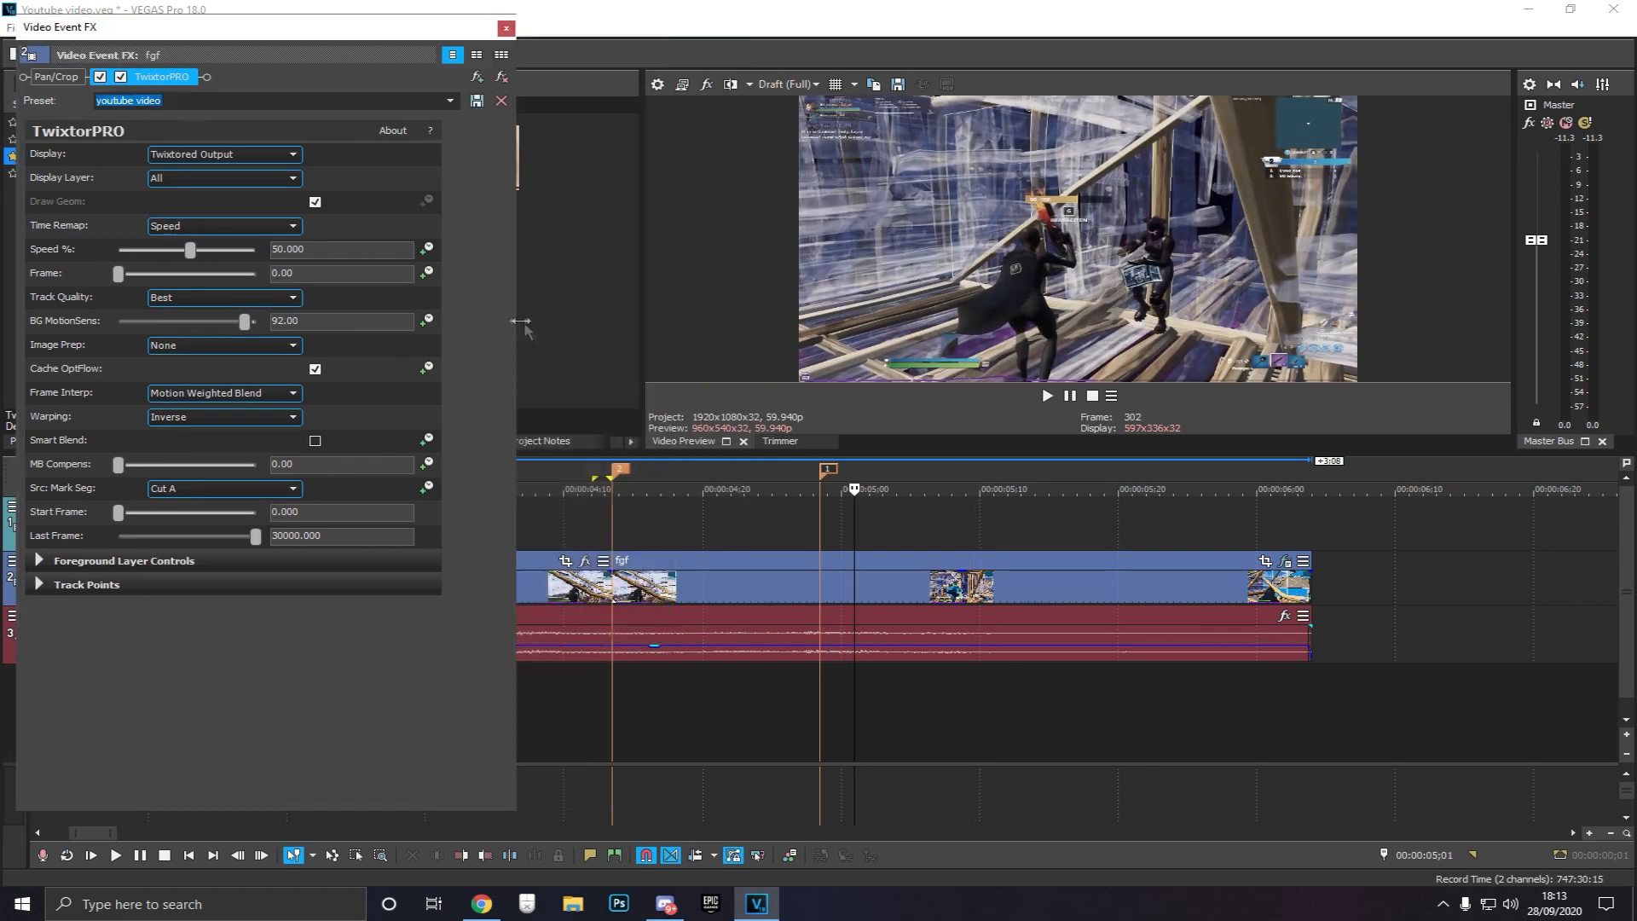
Step forward frame by frame through the slowed section
left_click(771, 524)
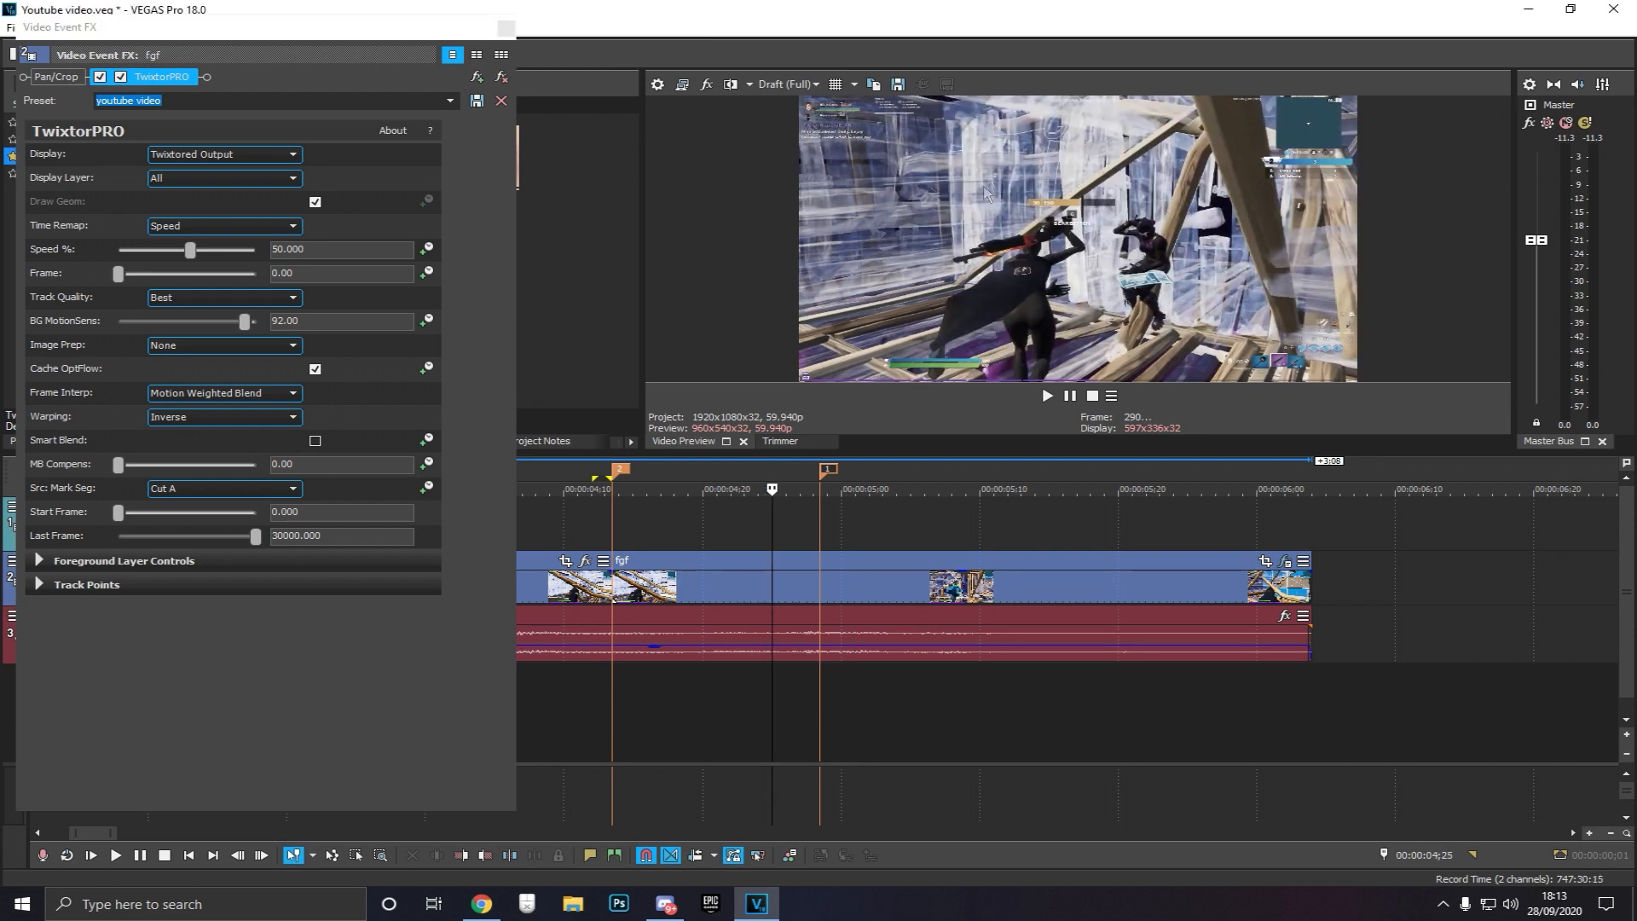
key("Right")
key("Right")
key("Right")
key("Right")
key("Right")
key("Right")
key("Right")
key("Right")
key("Right")
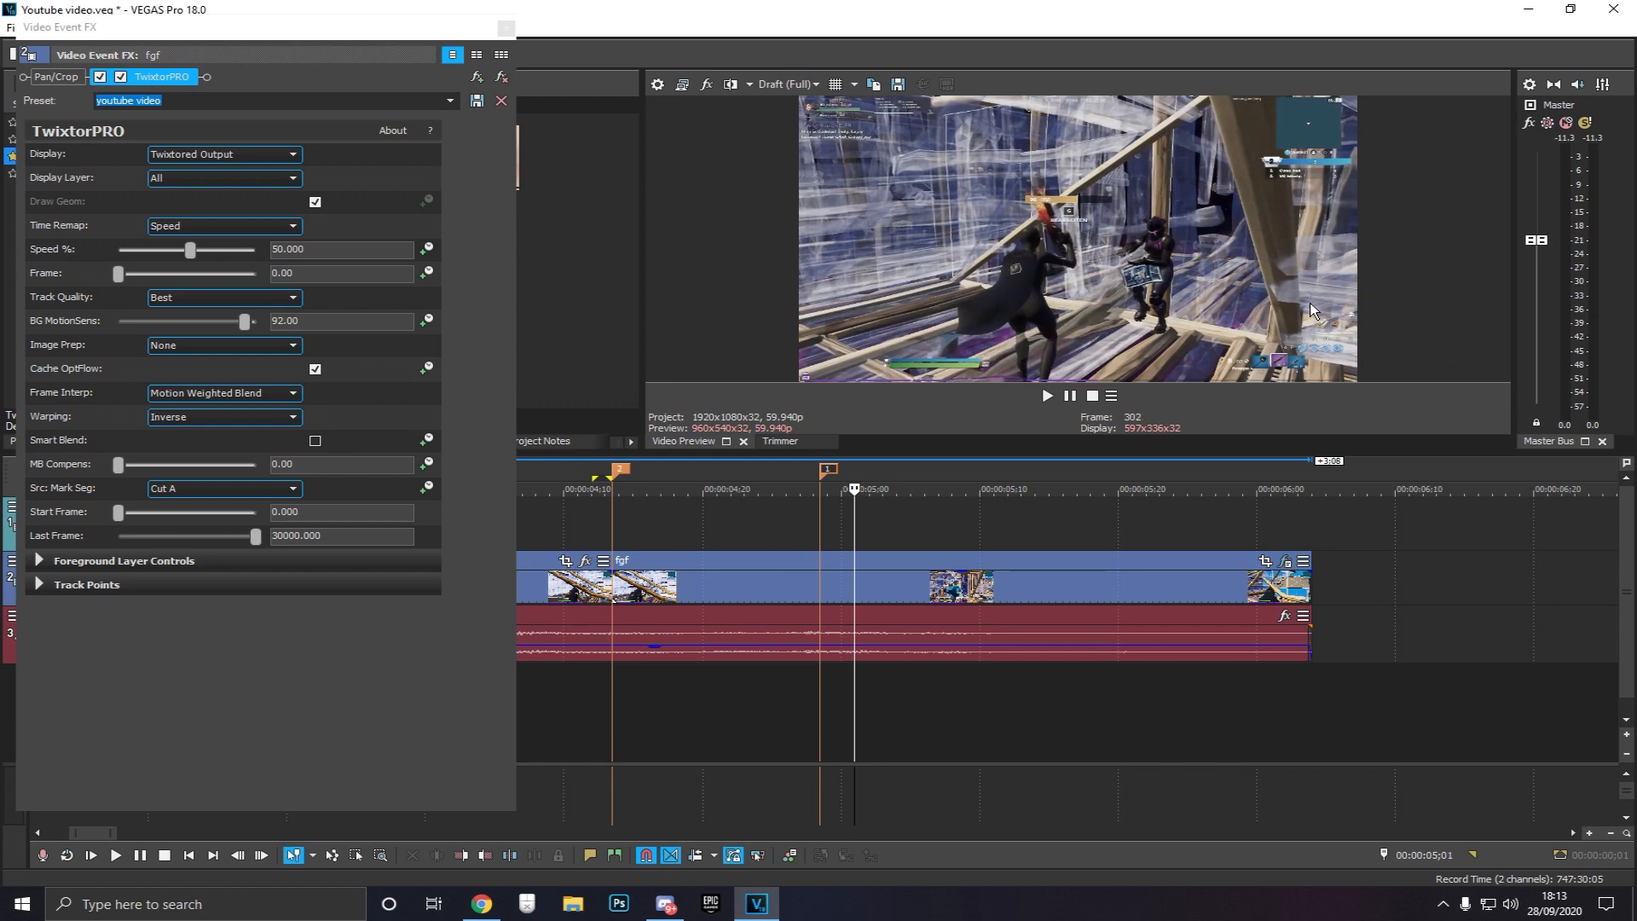
Set the TwixtorPRO Last Frame value to 30000
left_click_drag(255, 535, 117, 536)
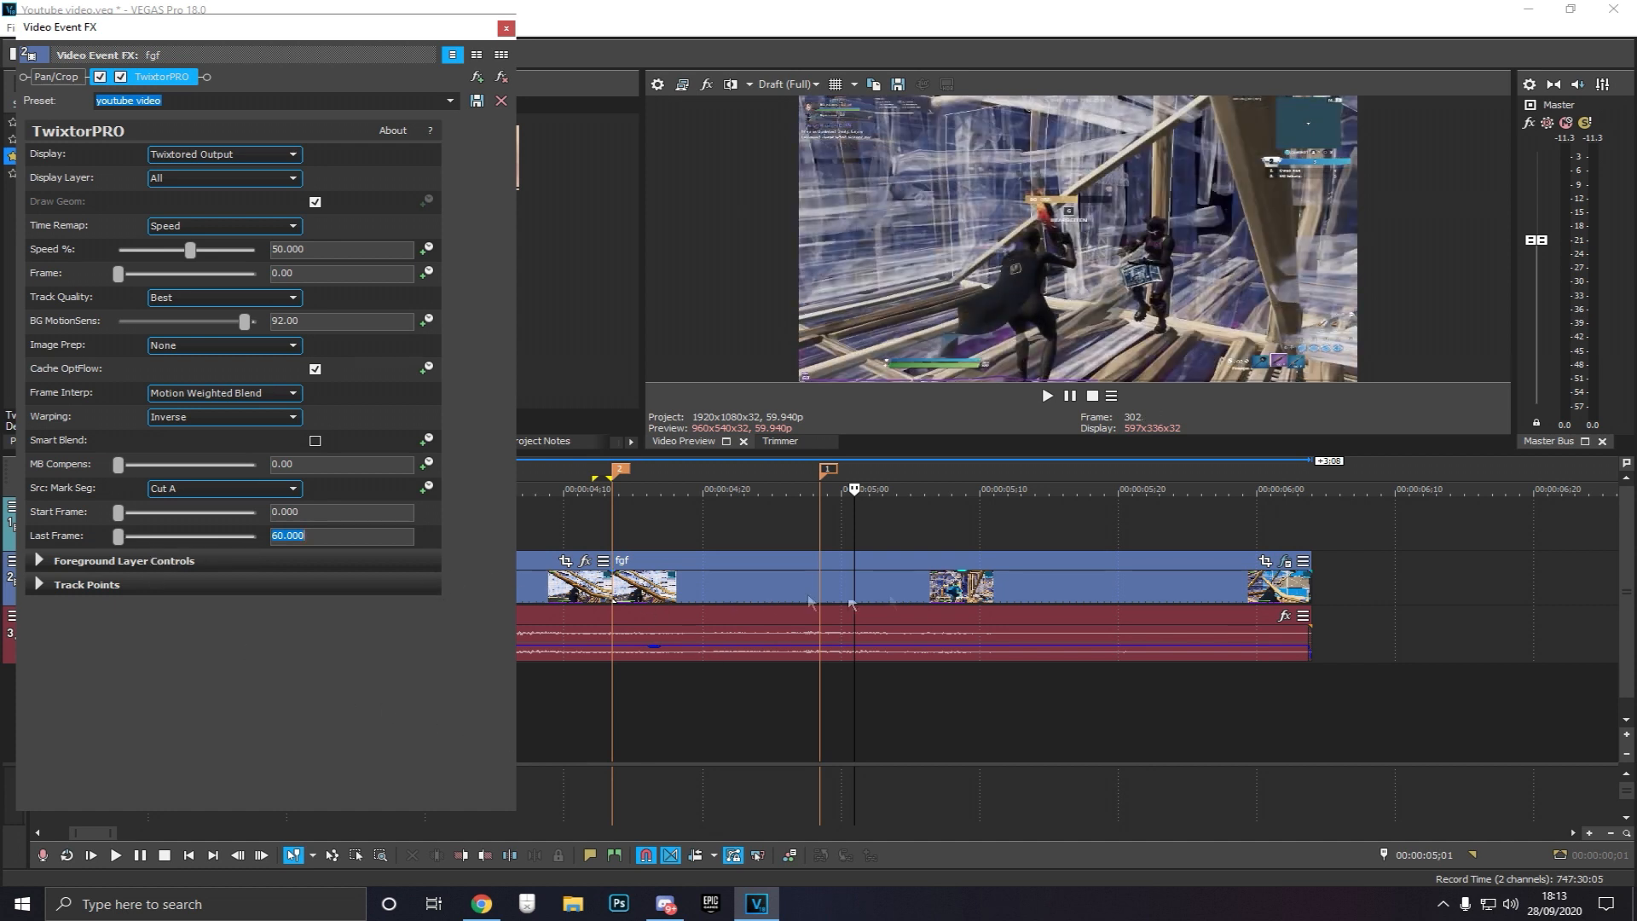
type("30000")
key("Return")
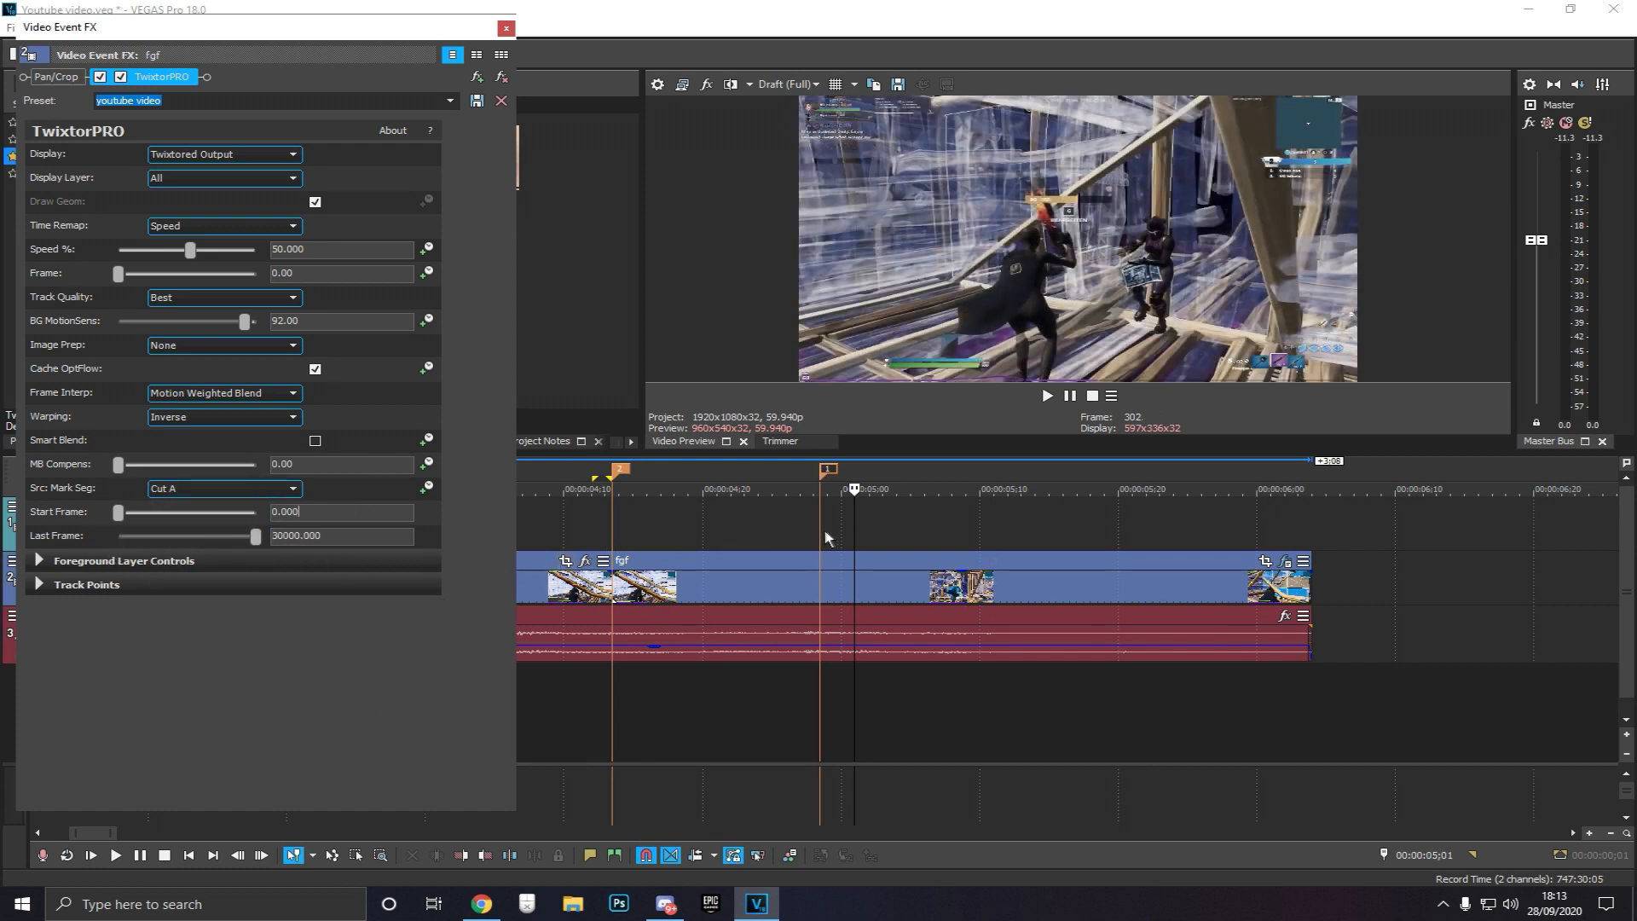
Add a Speed keyframe at the end marker and set it to 265%
left_click(821, 537)
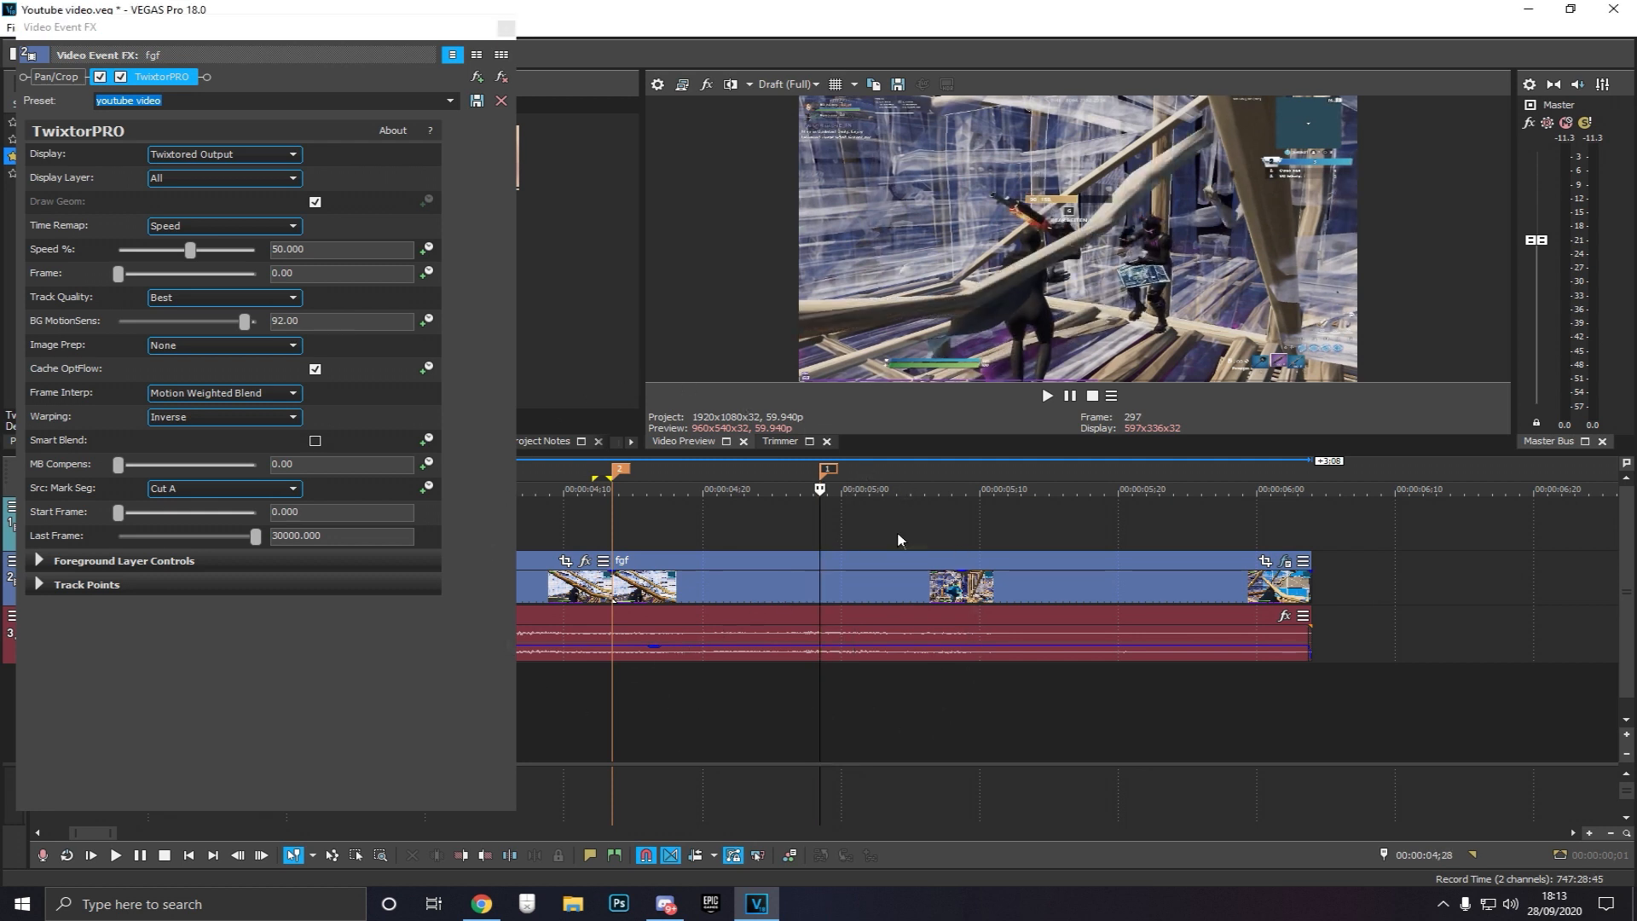
left_click(426, 248)
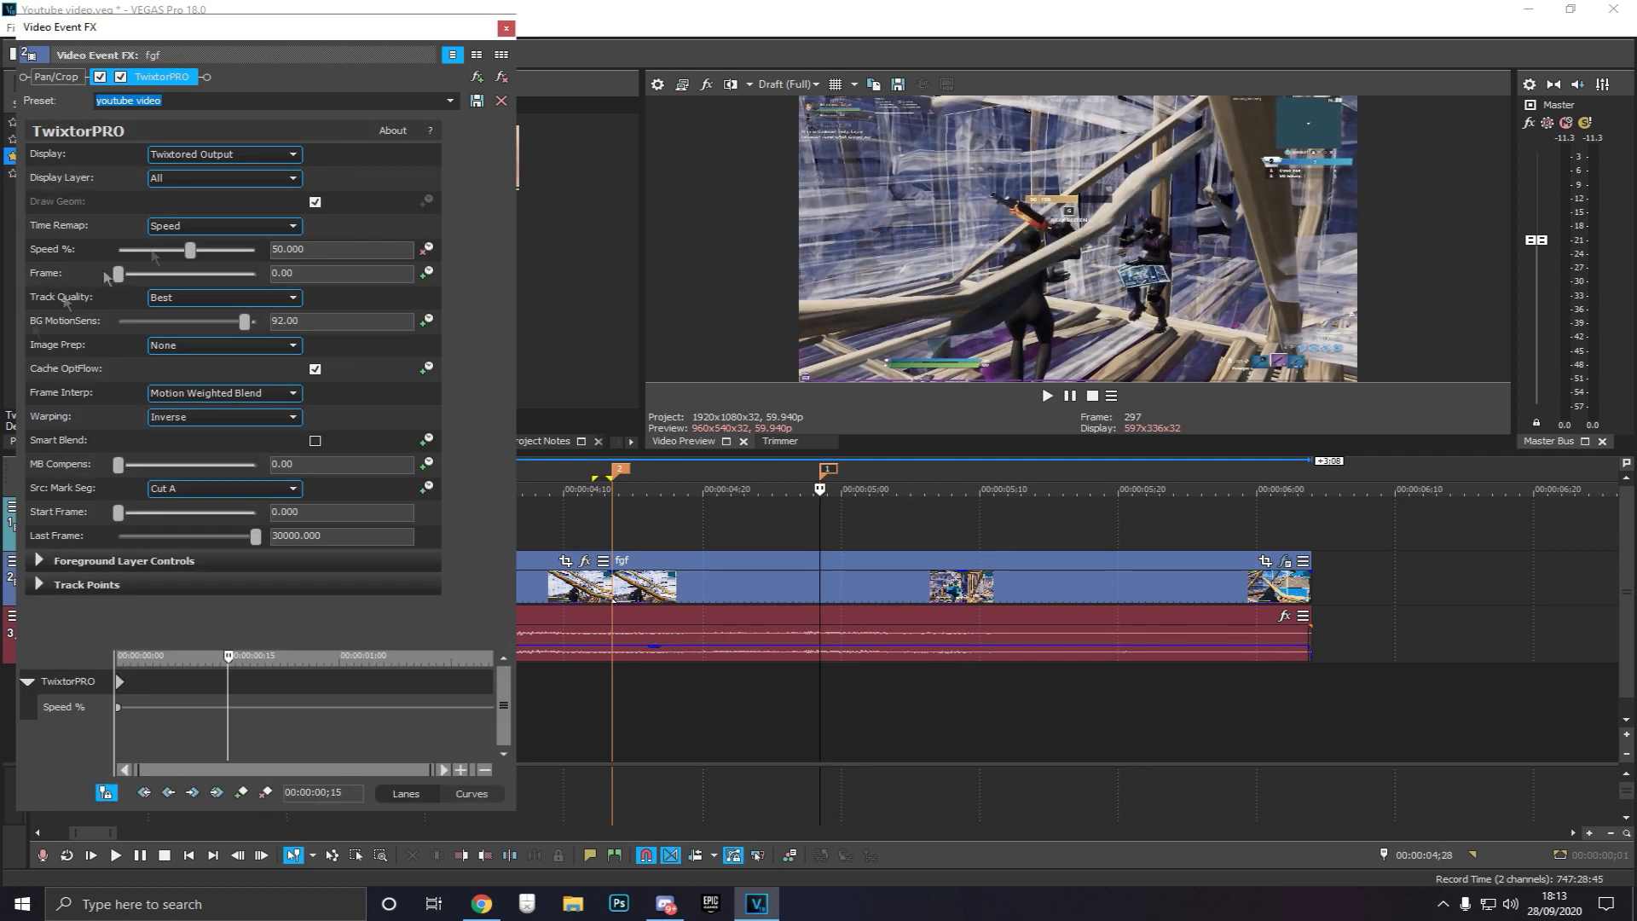
left_click(224, 720)
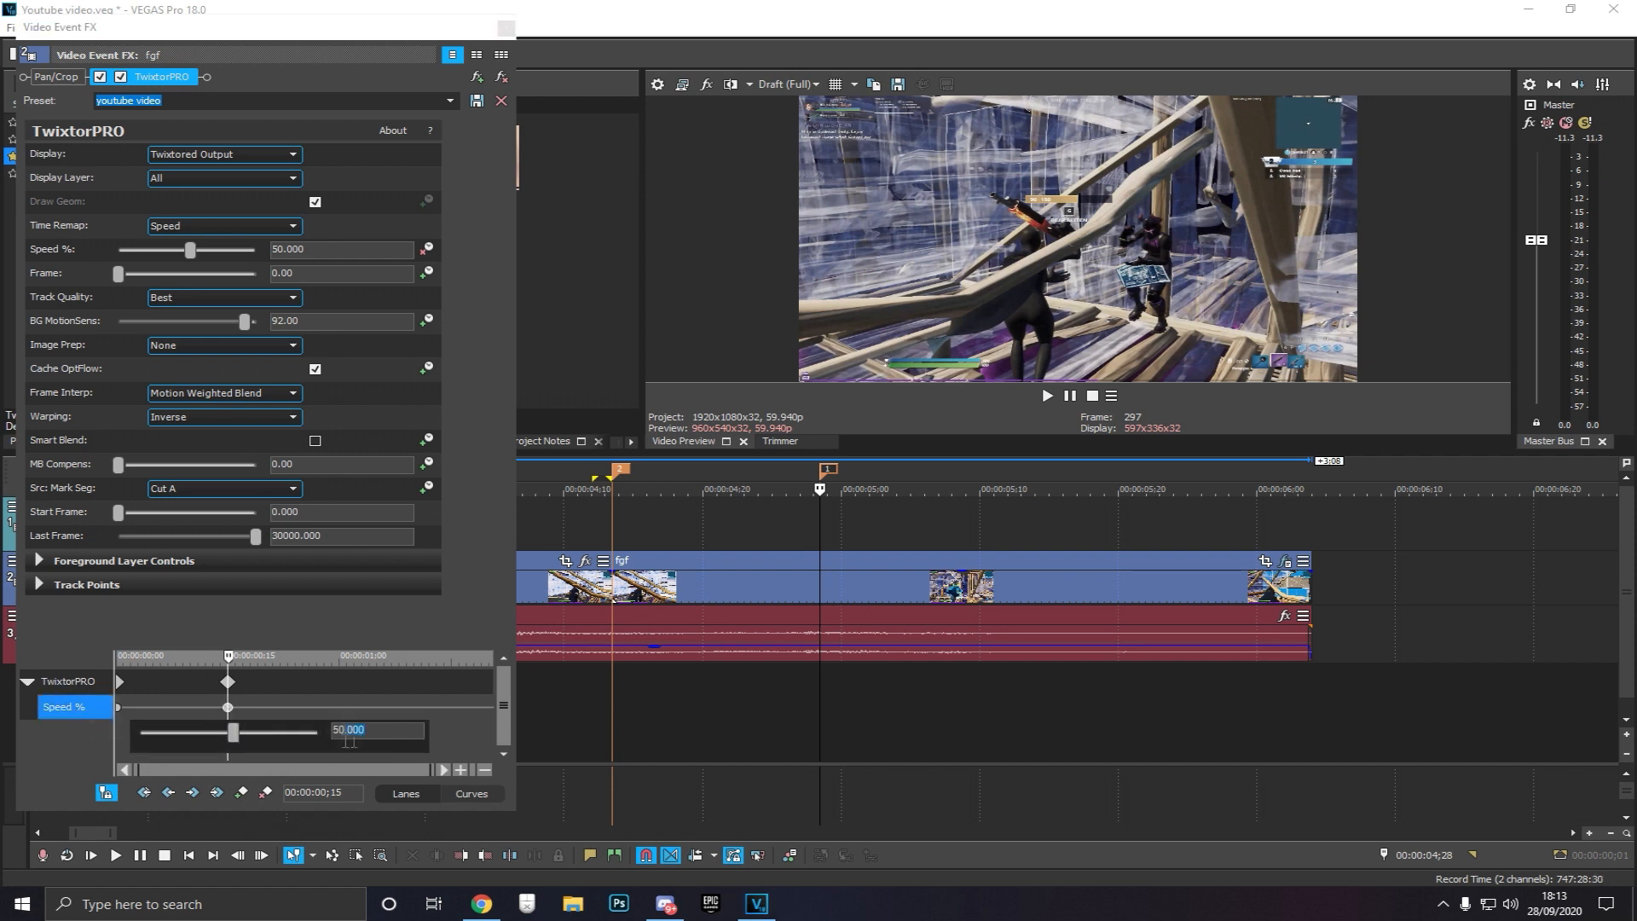
type("265")
key("Return")
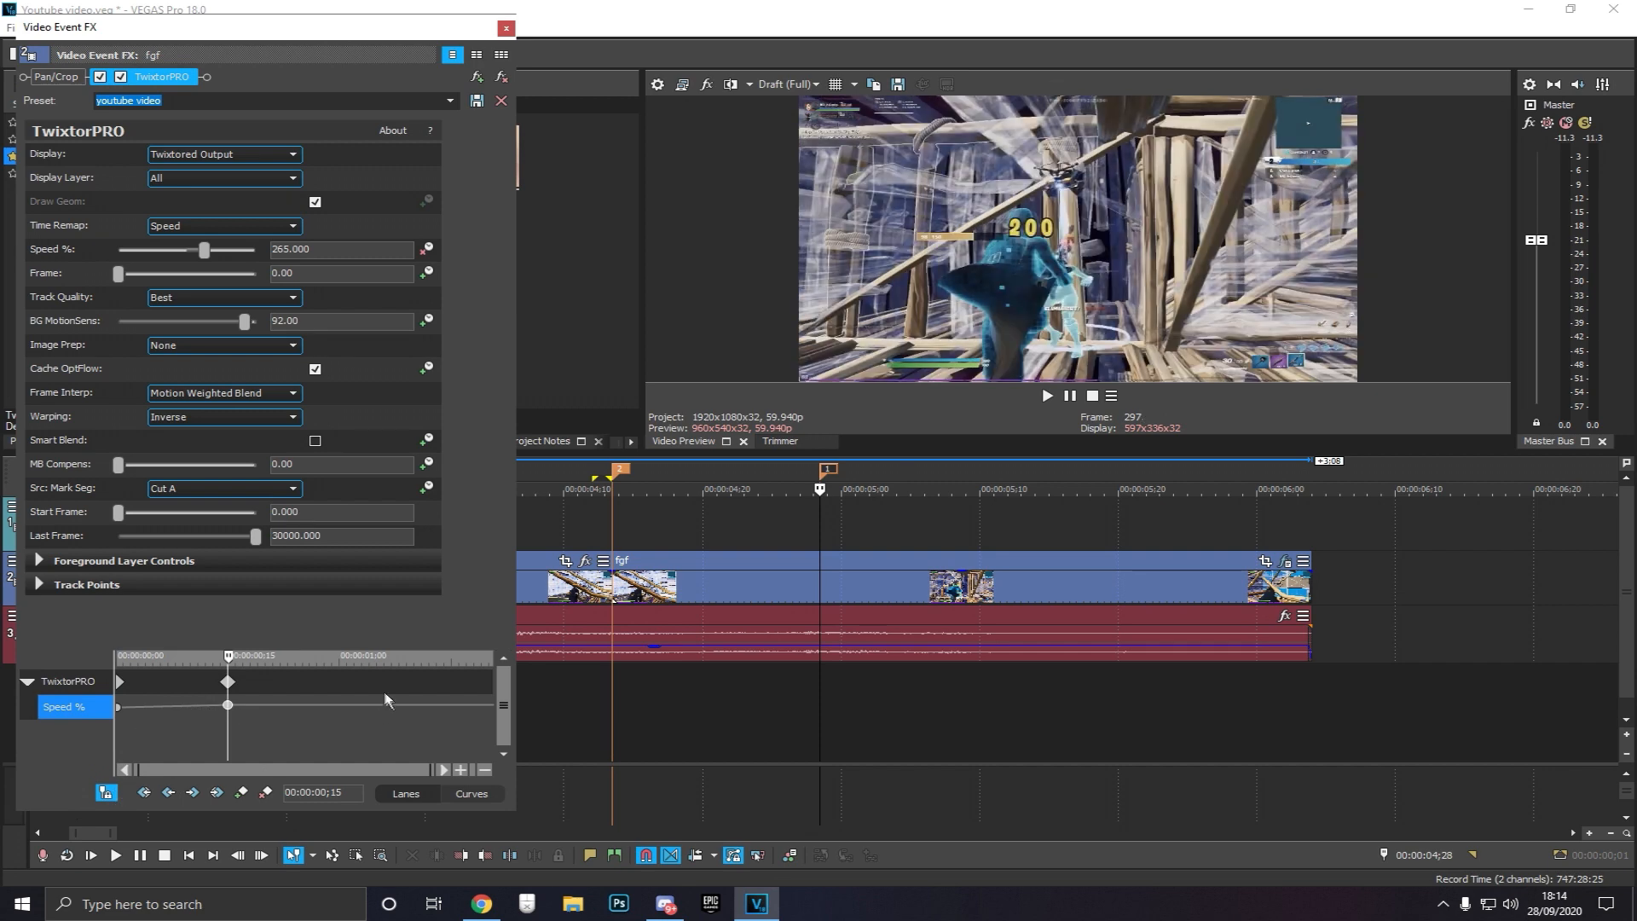
Add a Speed keyframe at 00:00:00;17 in the effect timeline and set it to 40%
key("space")
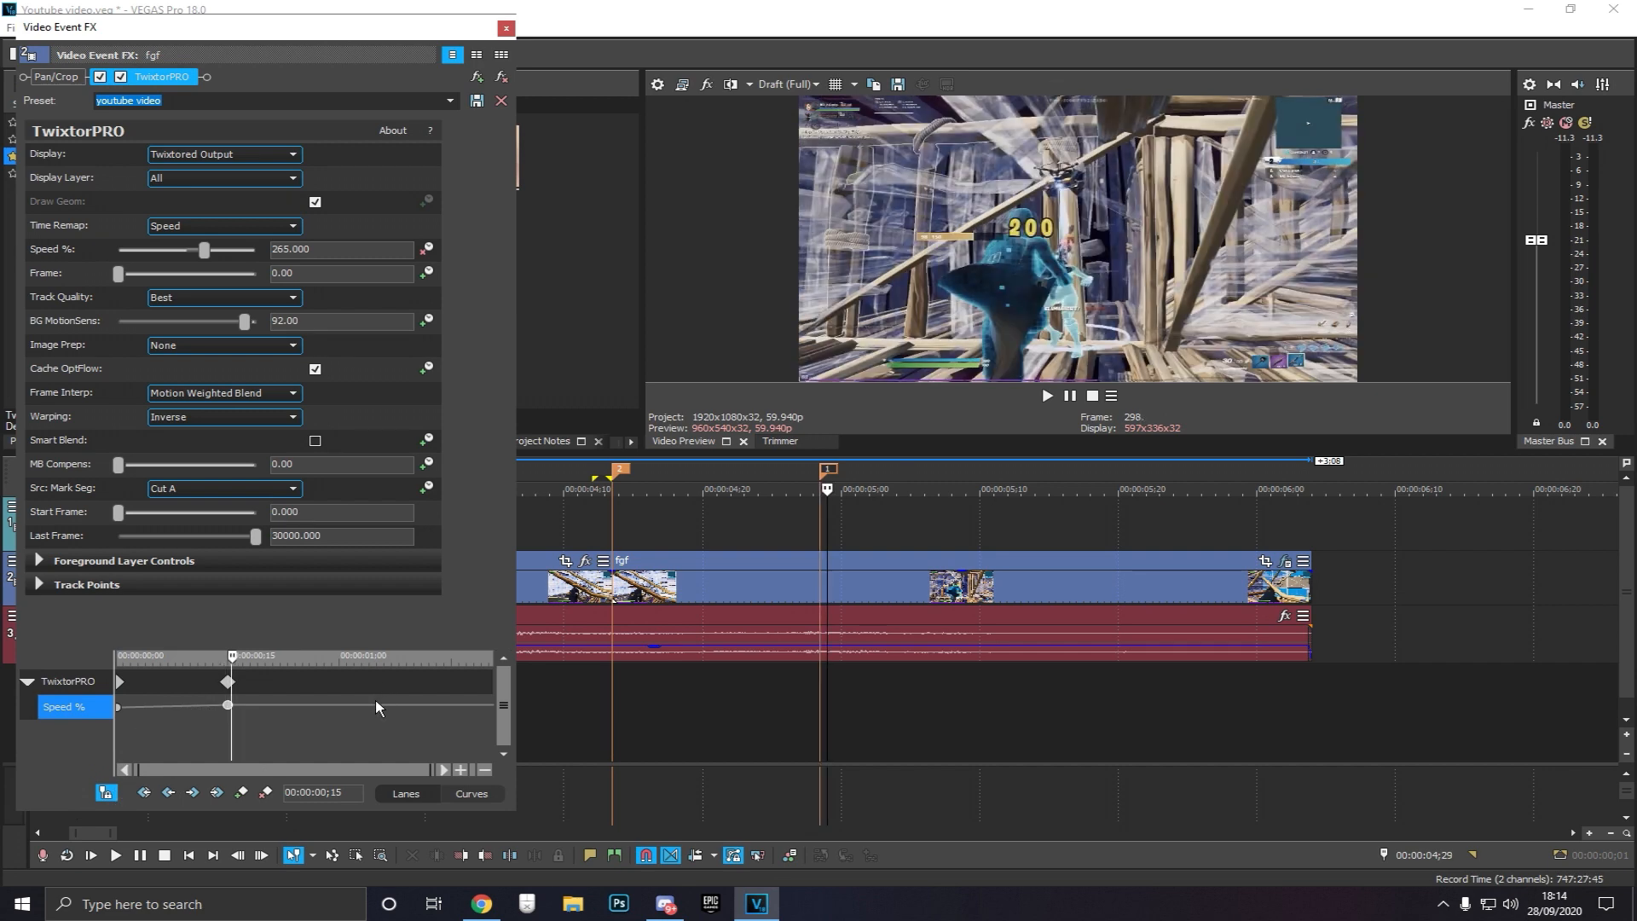
double_click(250, 708)
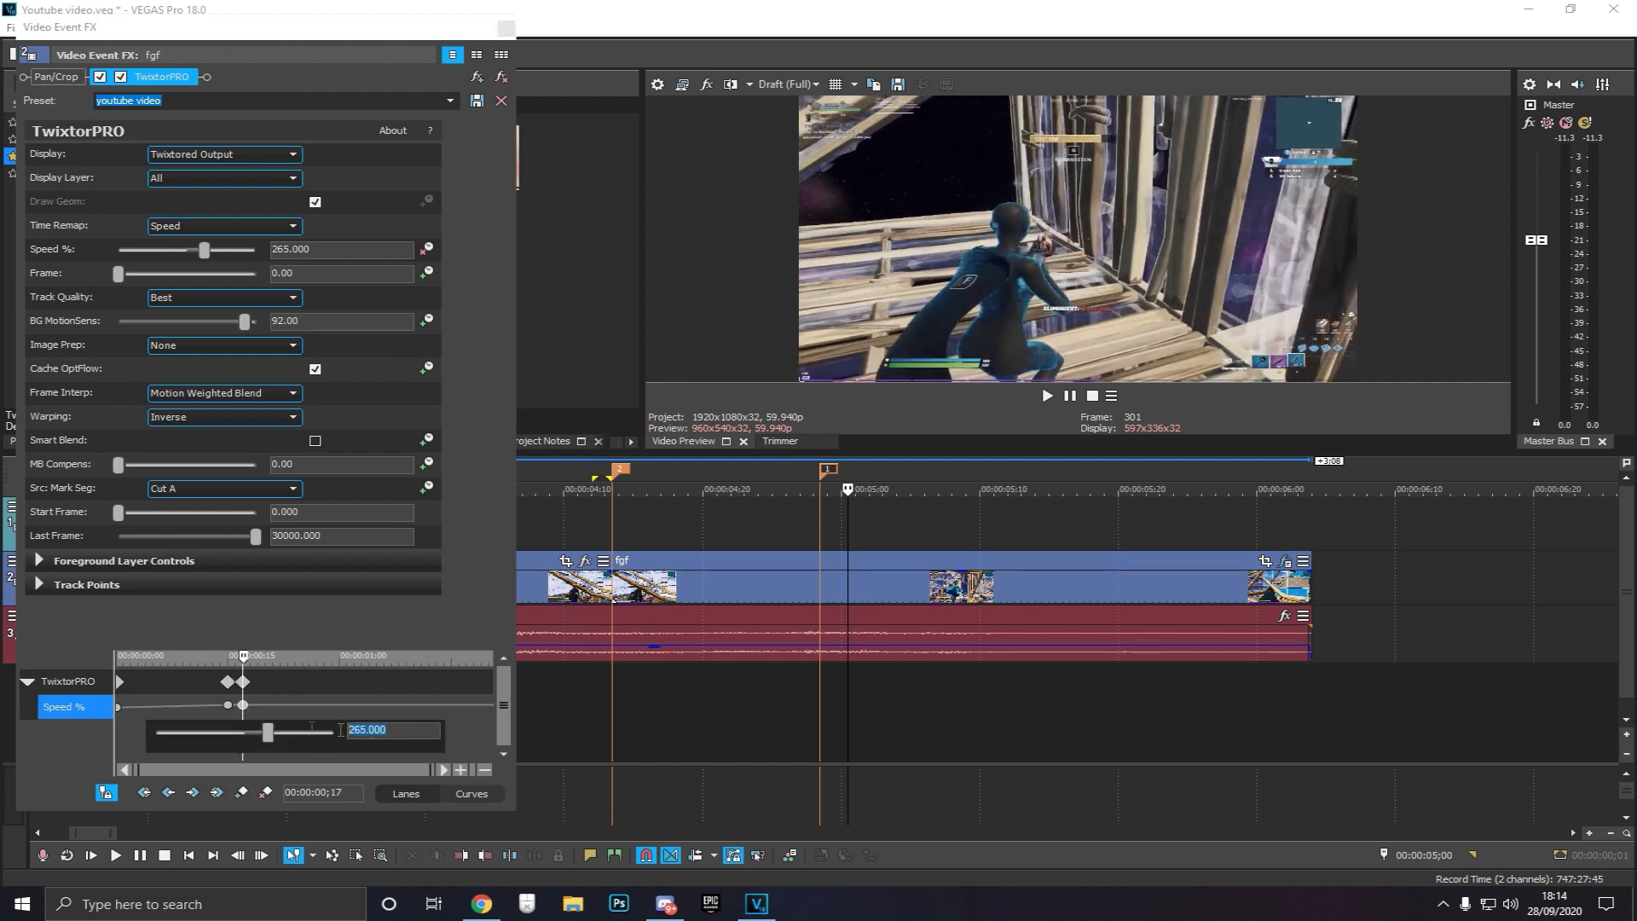
type("40")
key("Return")
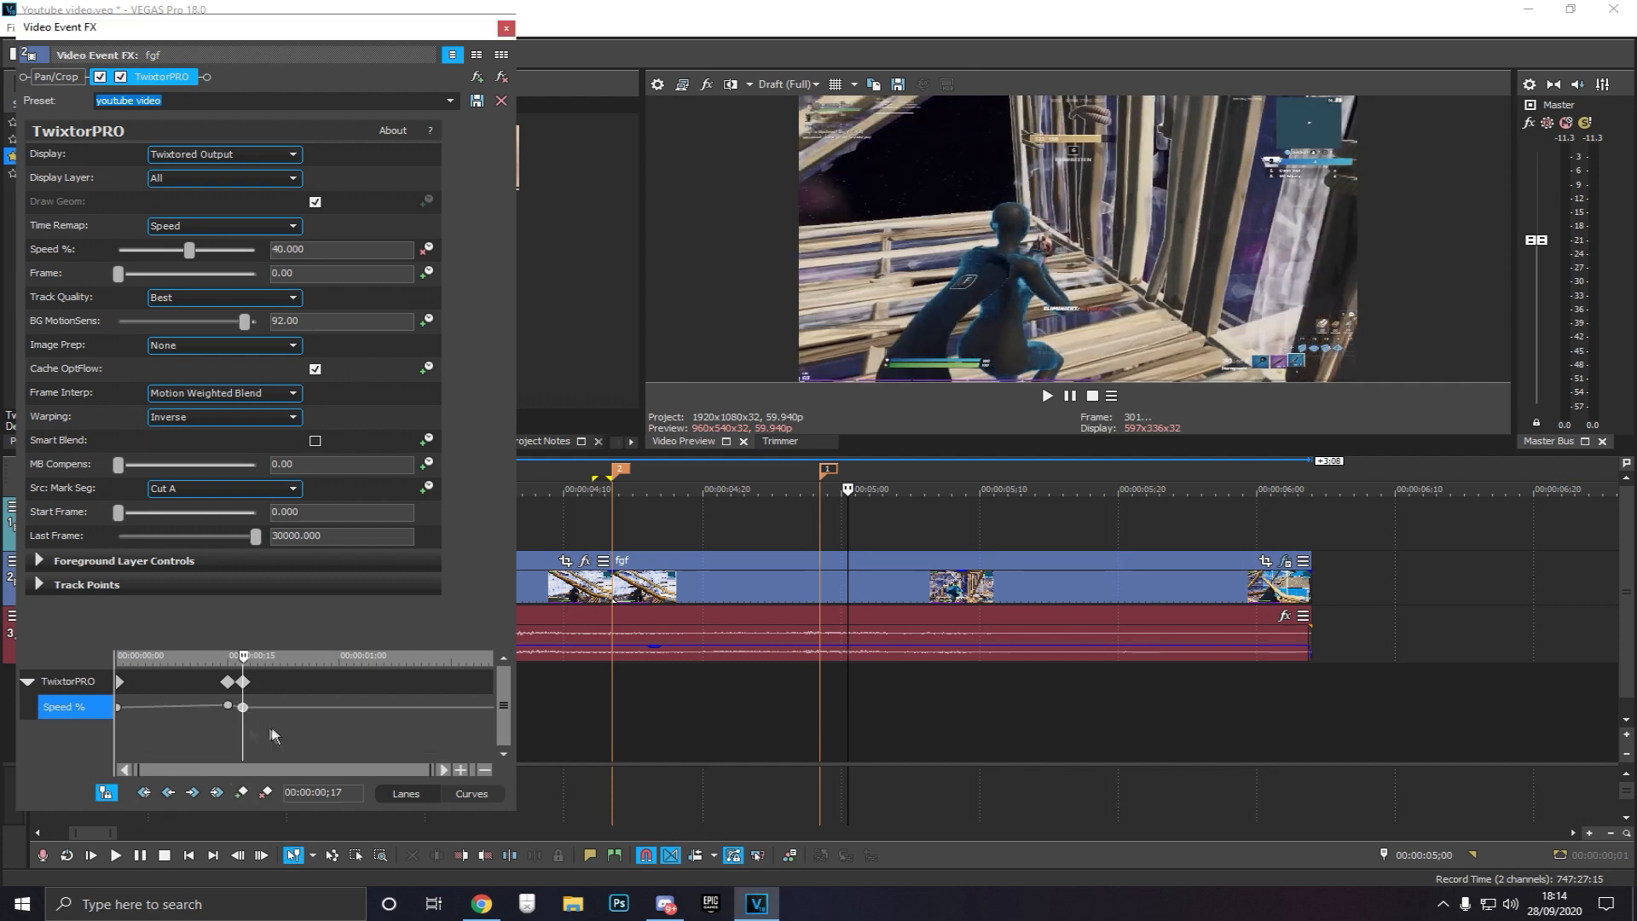
Add a Speed keyframe at 00:00:00;06 in the effect timeline and set it to 50%
left_click(227, 723)
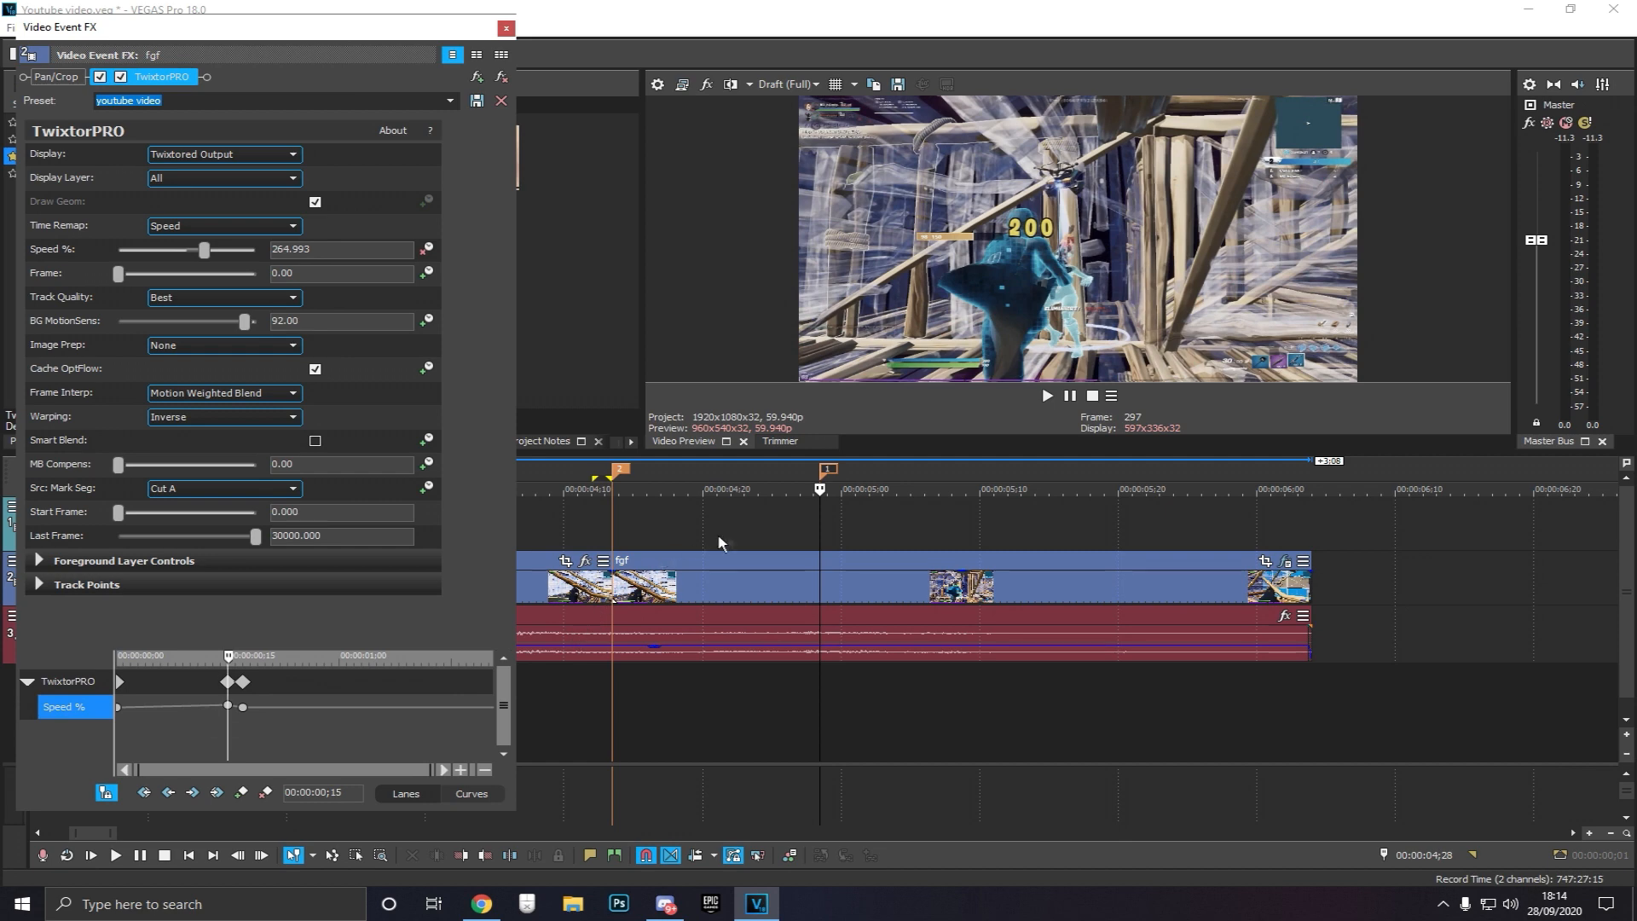
left_click(738, 521)
left_click(688, 524)
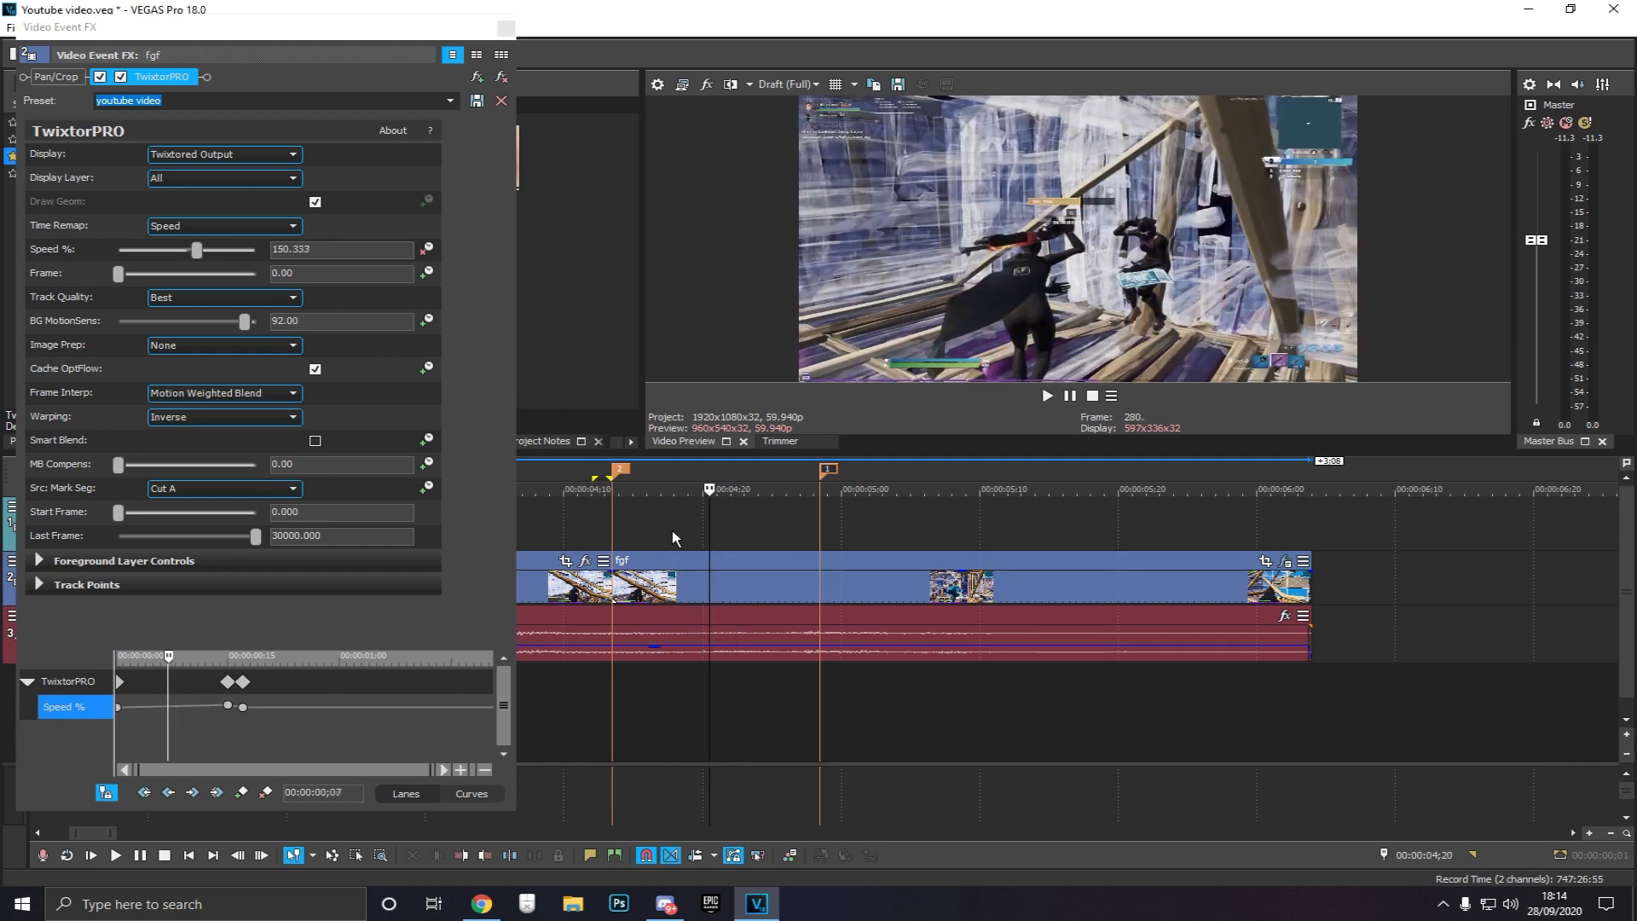
key("Left")
key("Left")
key("Left")
key("Left")
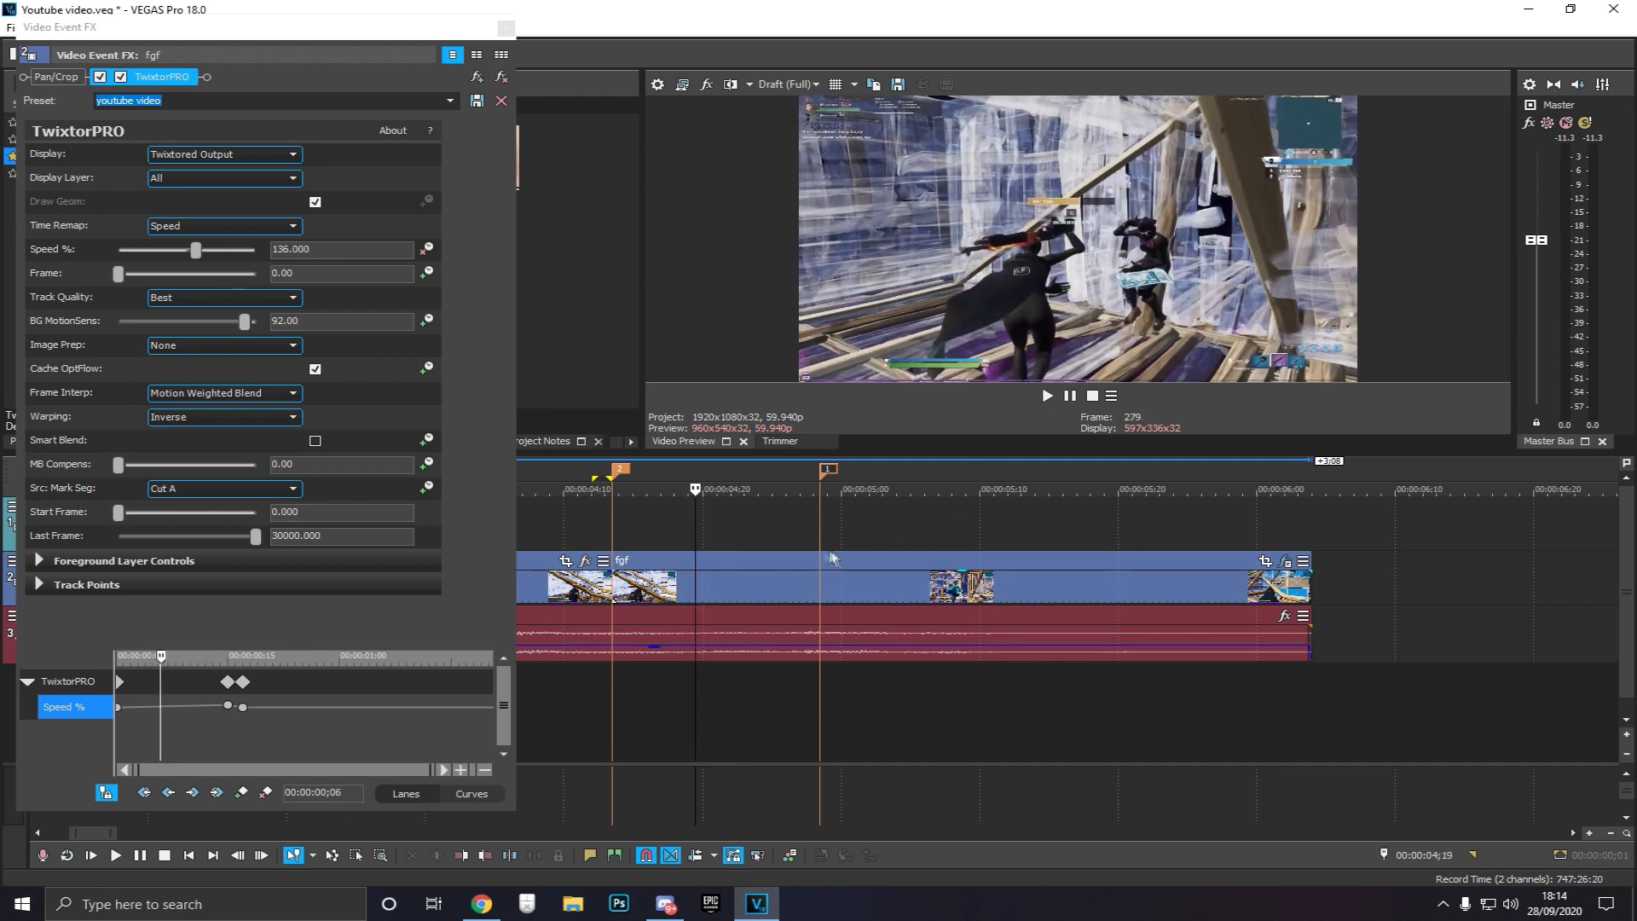
key("Right")
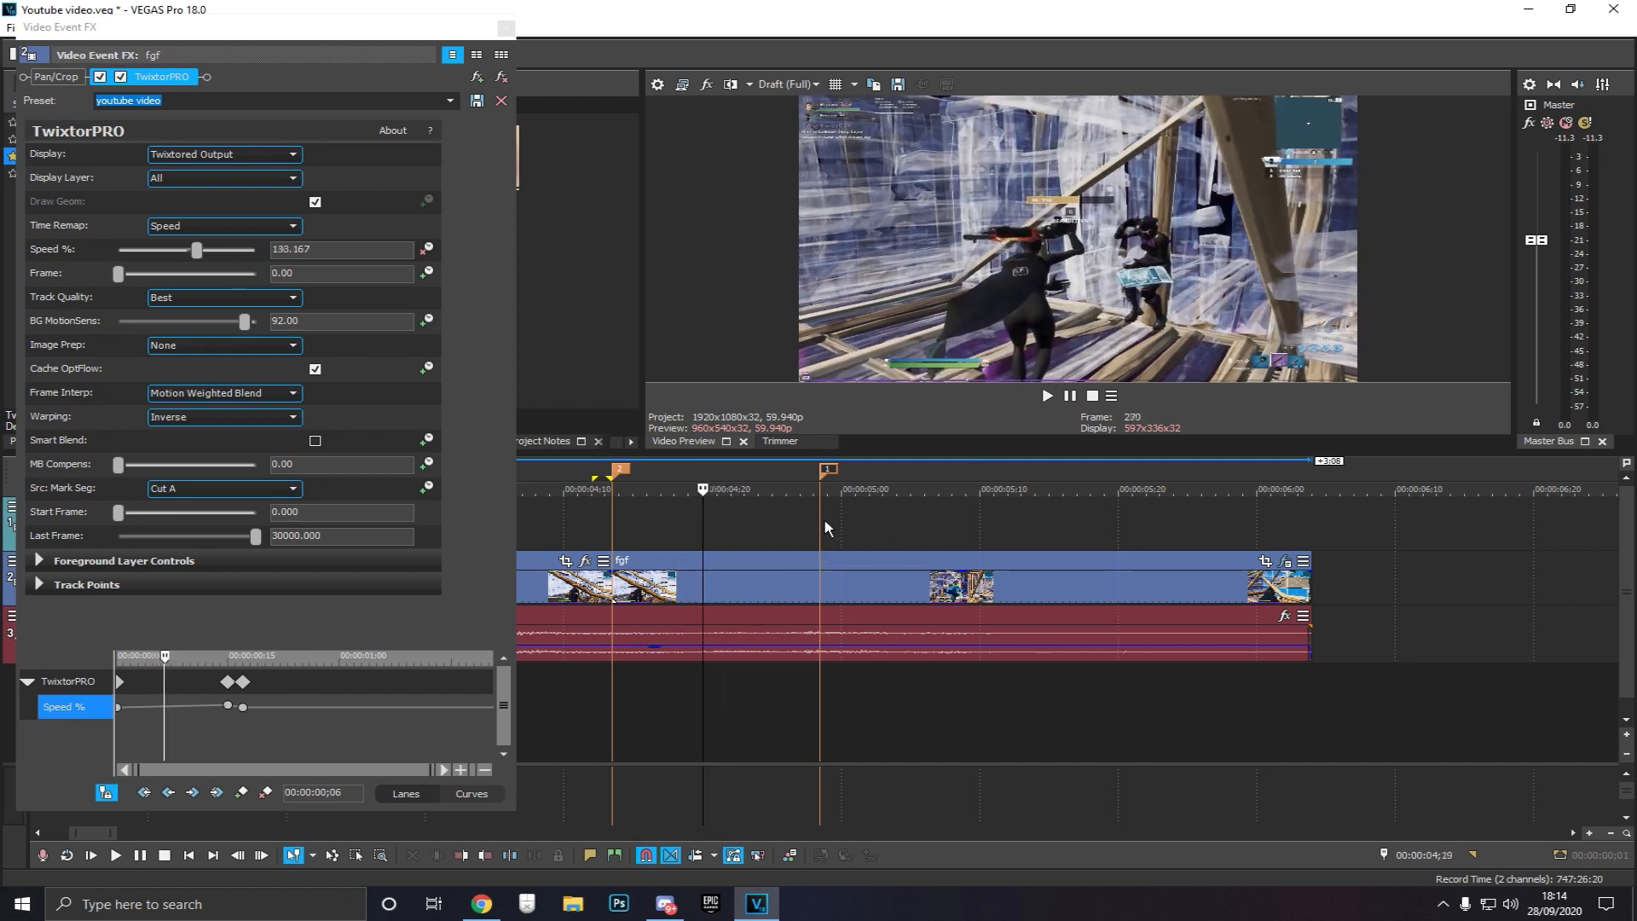
left_click(242, 793)
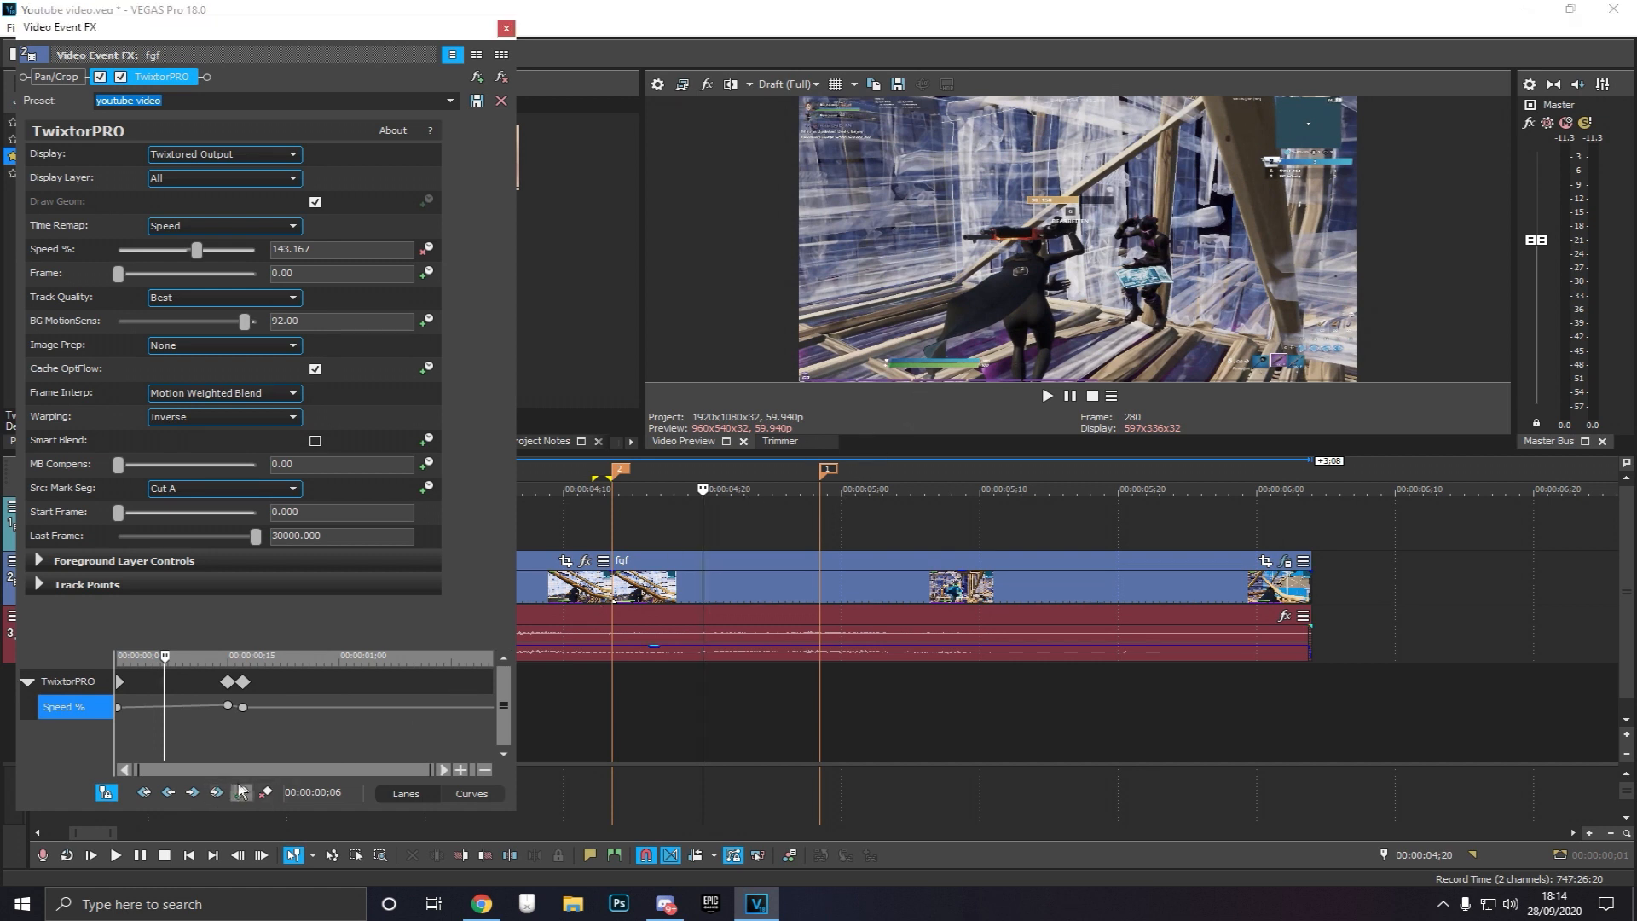
double_click(164, 706)
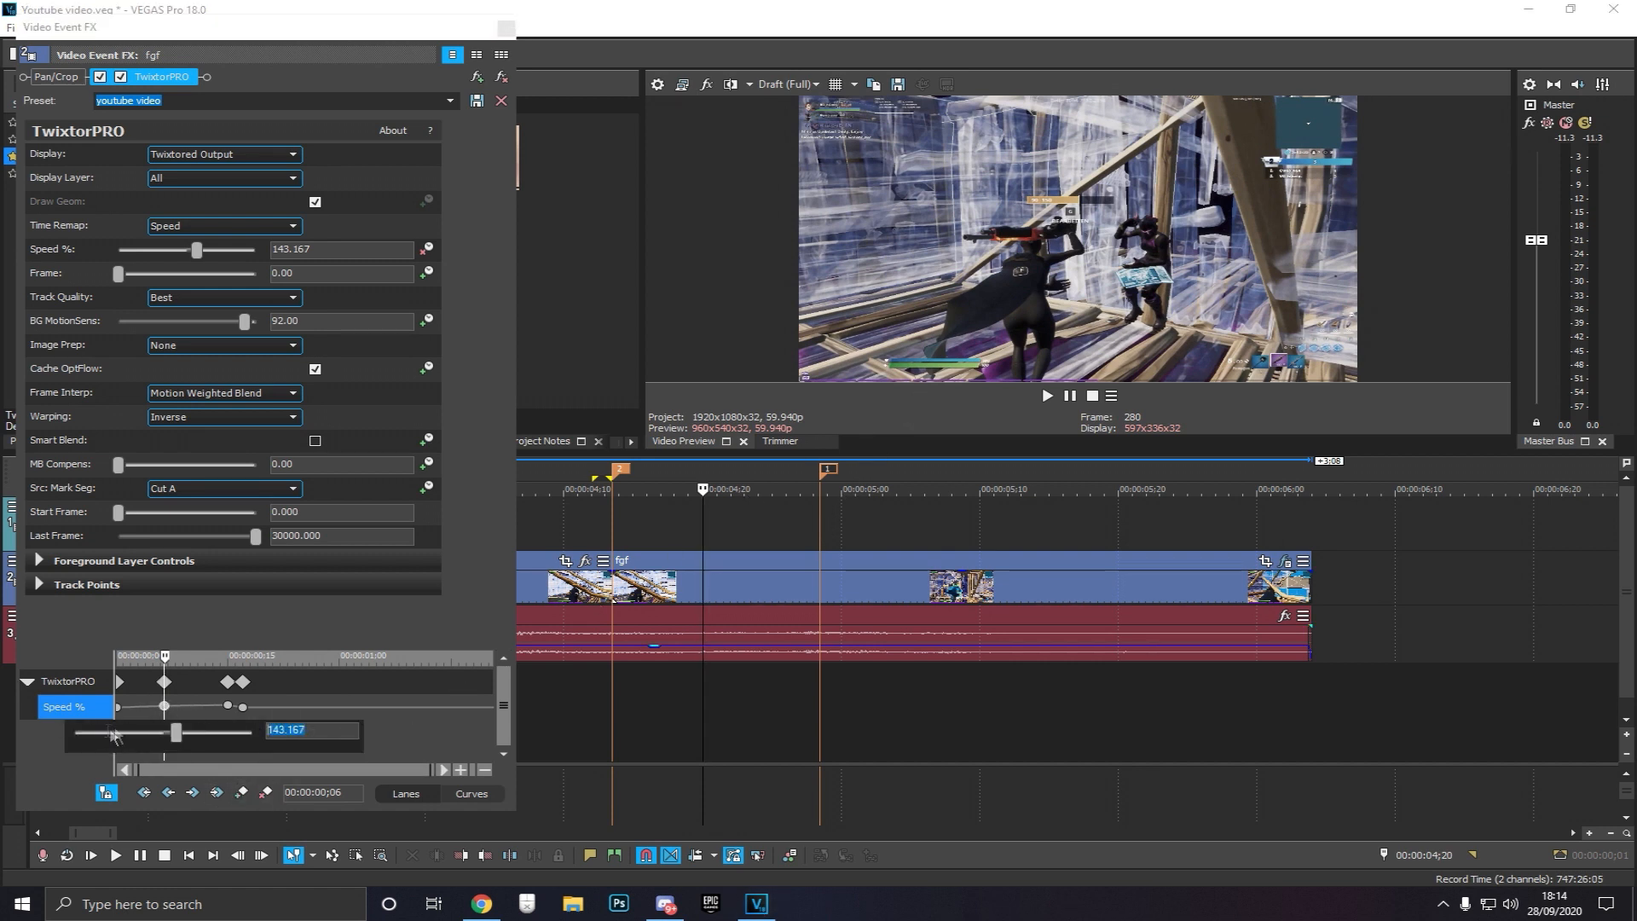
type("50")
key("Return")
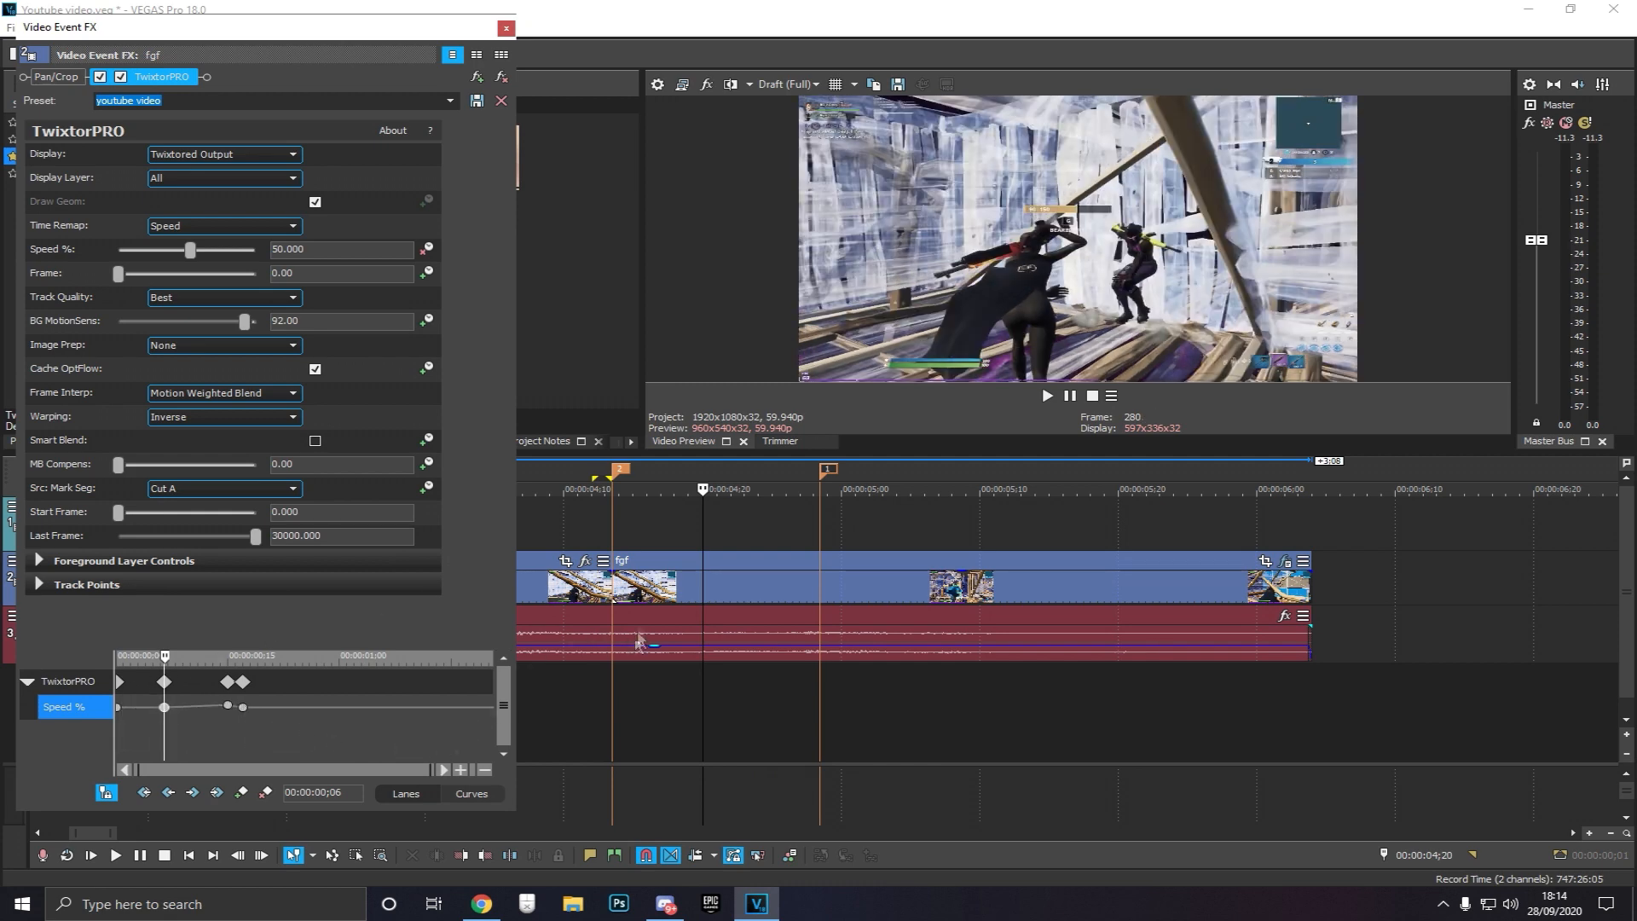
Close the effect window and switch the preview quality to Draft (Quarter)
left_click(506, 29)
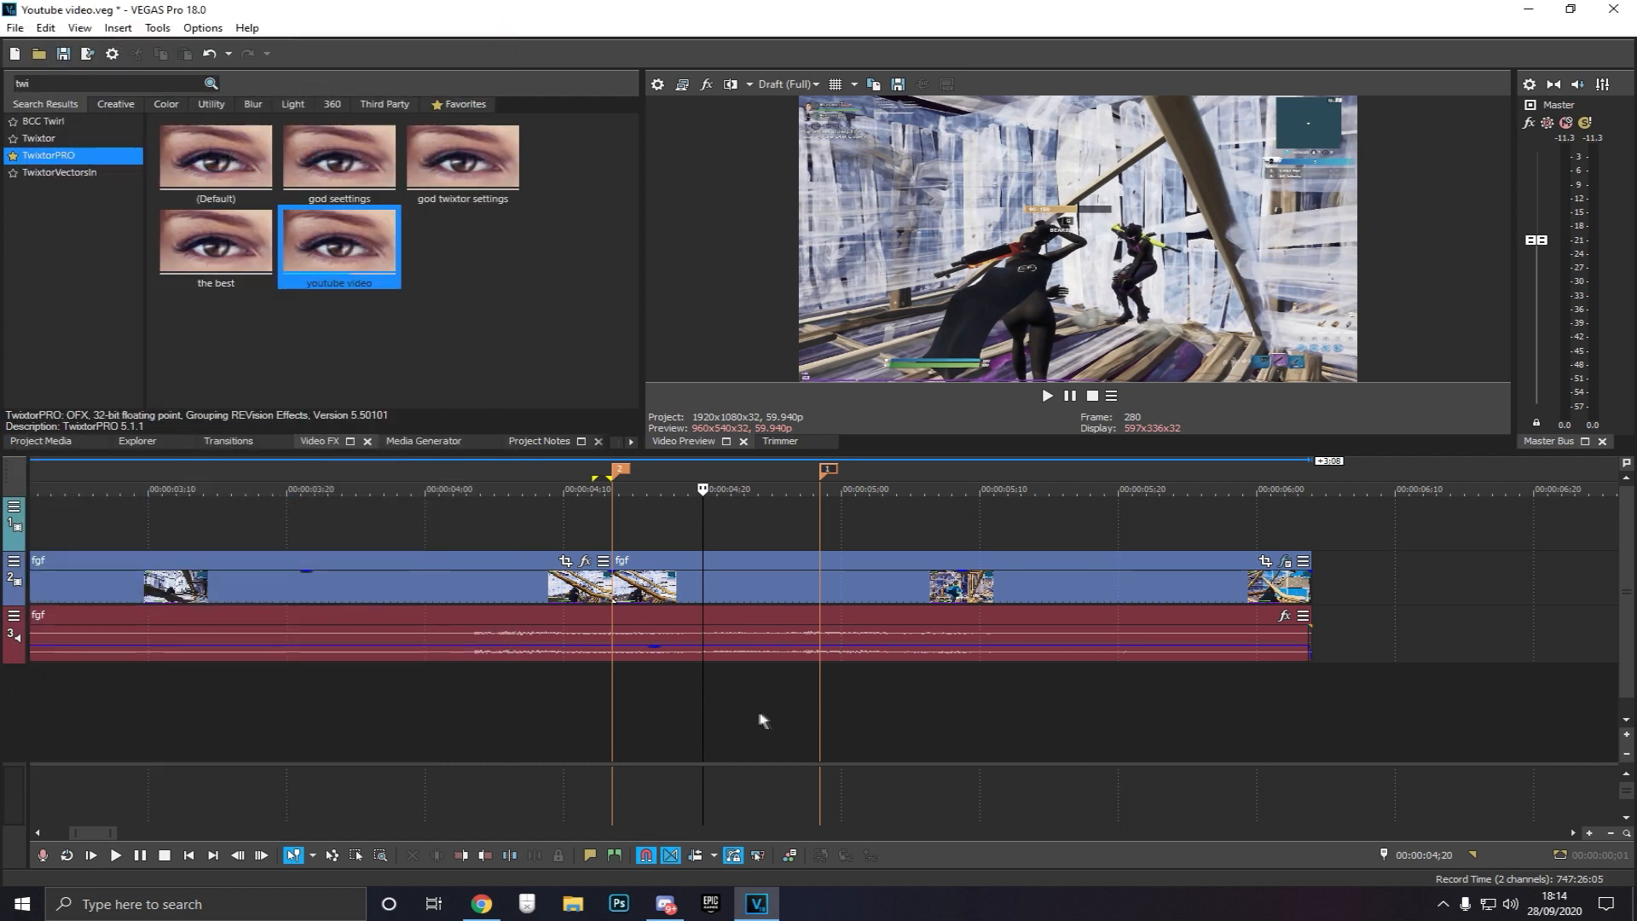
left_click(771, 734)
scroll(588, 716, "down", 3)
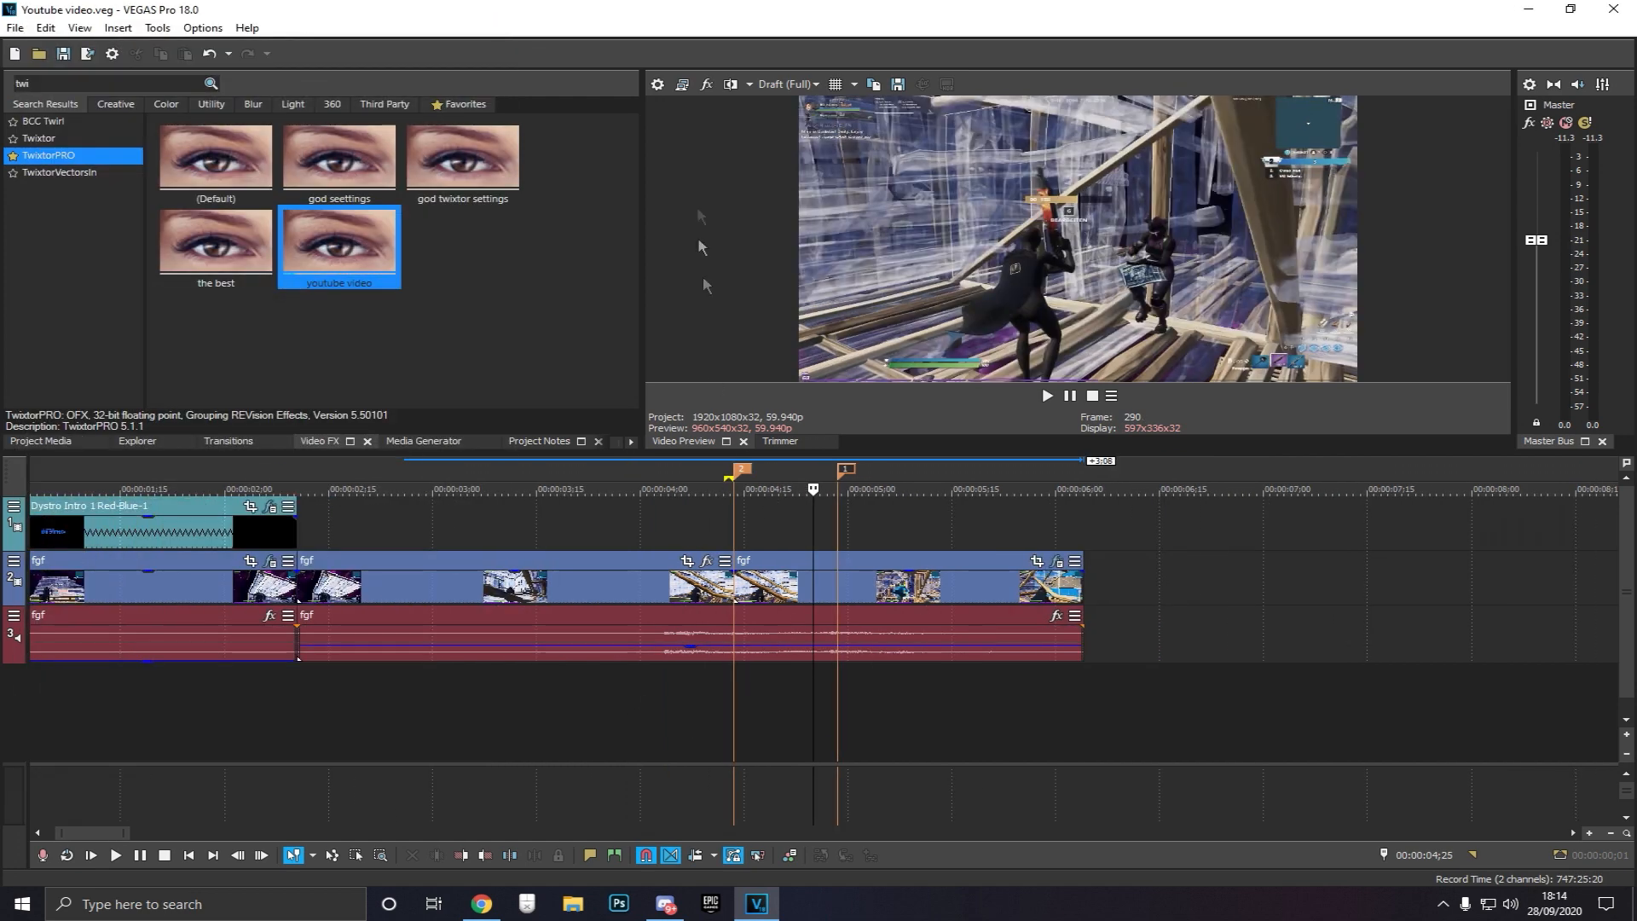
left_click(789, 83)
left_click(869, 162)
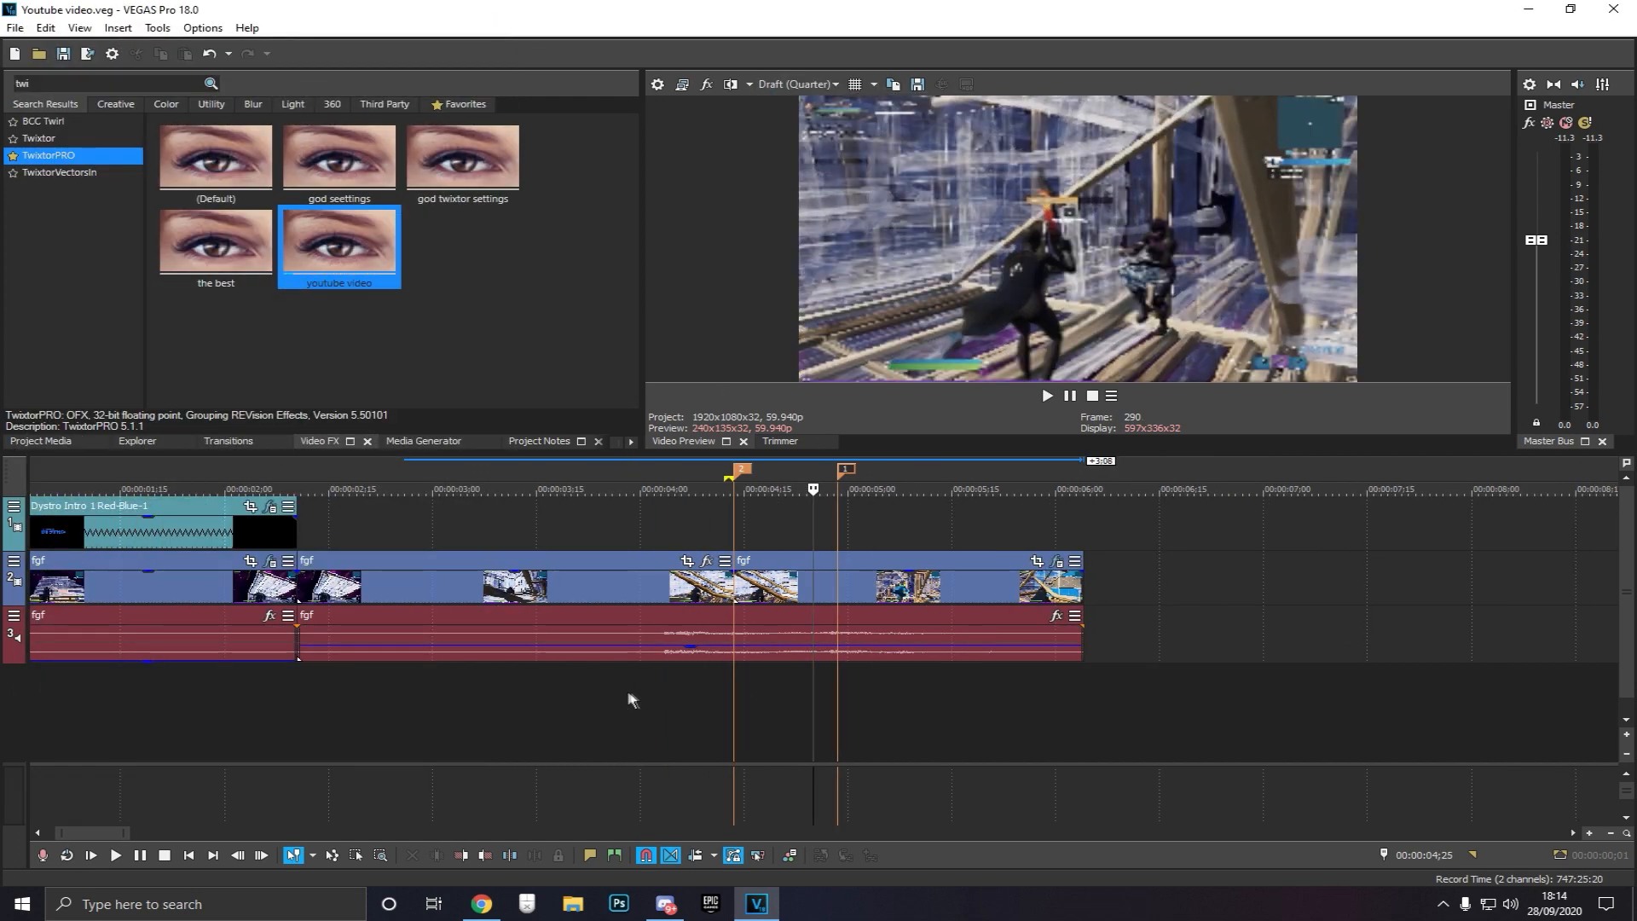
Loop the section around the speed ramp and play it back repeatedly to review the speed changes
left_click_drag(635, 694, 932, 709)
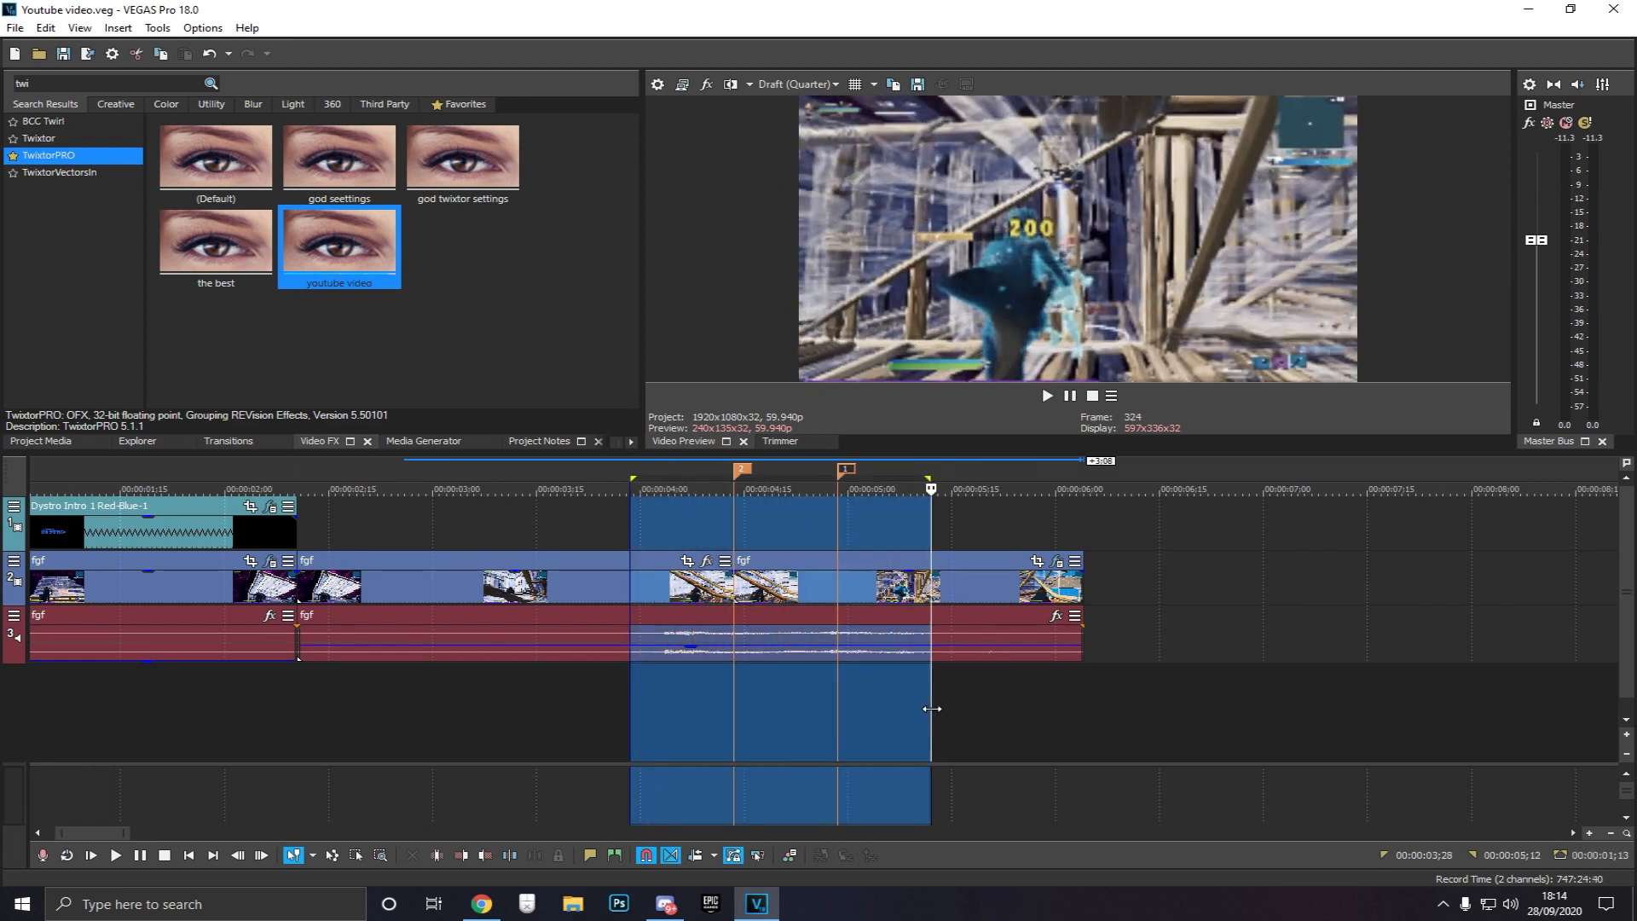
key("space")
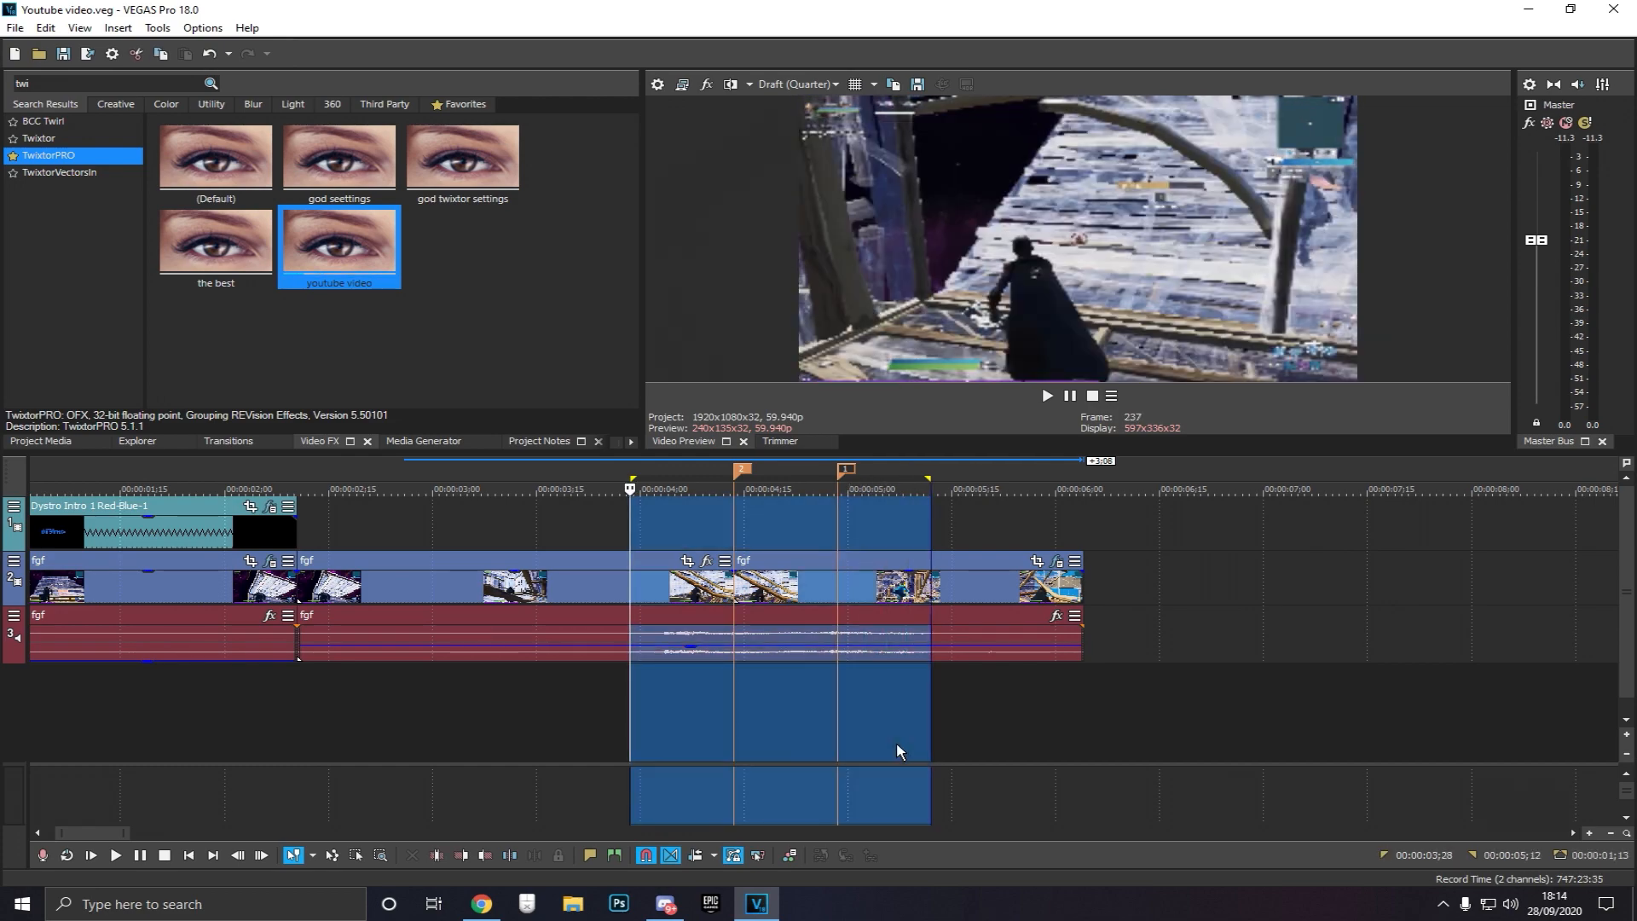
key("space")
key("space")
left_click(736, 707)
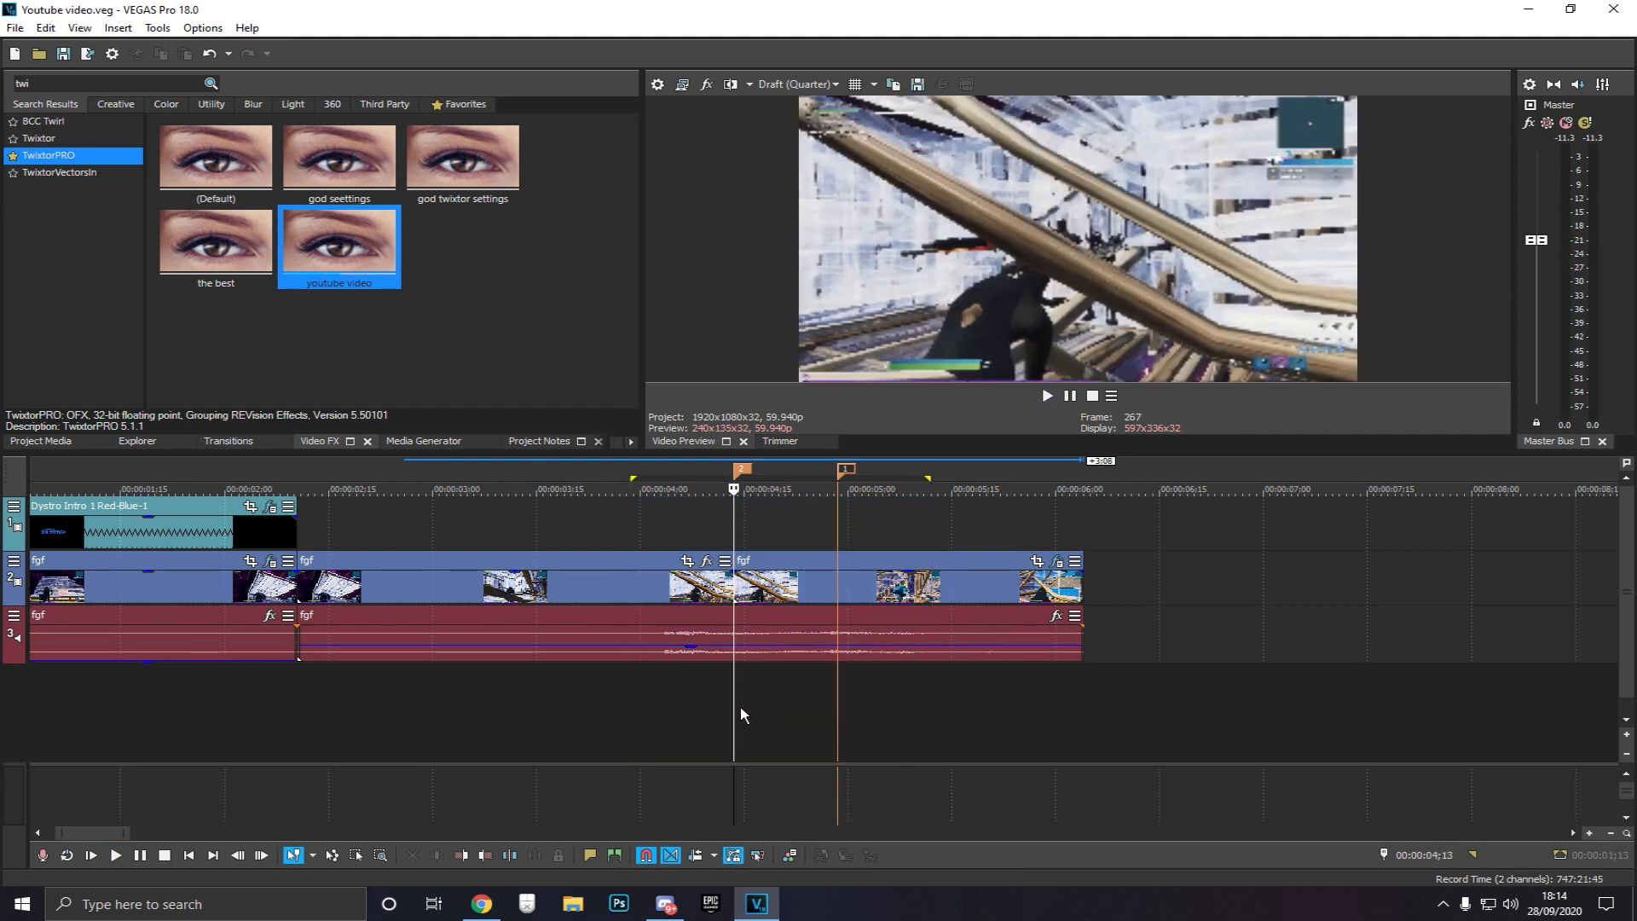
left_click(723, 694)
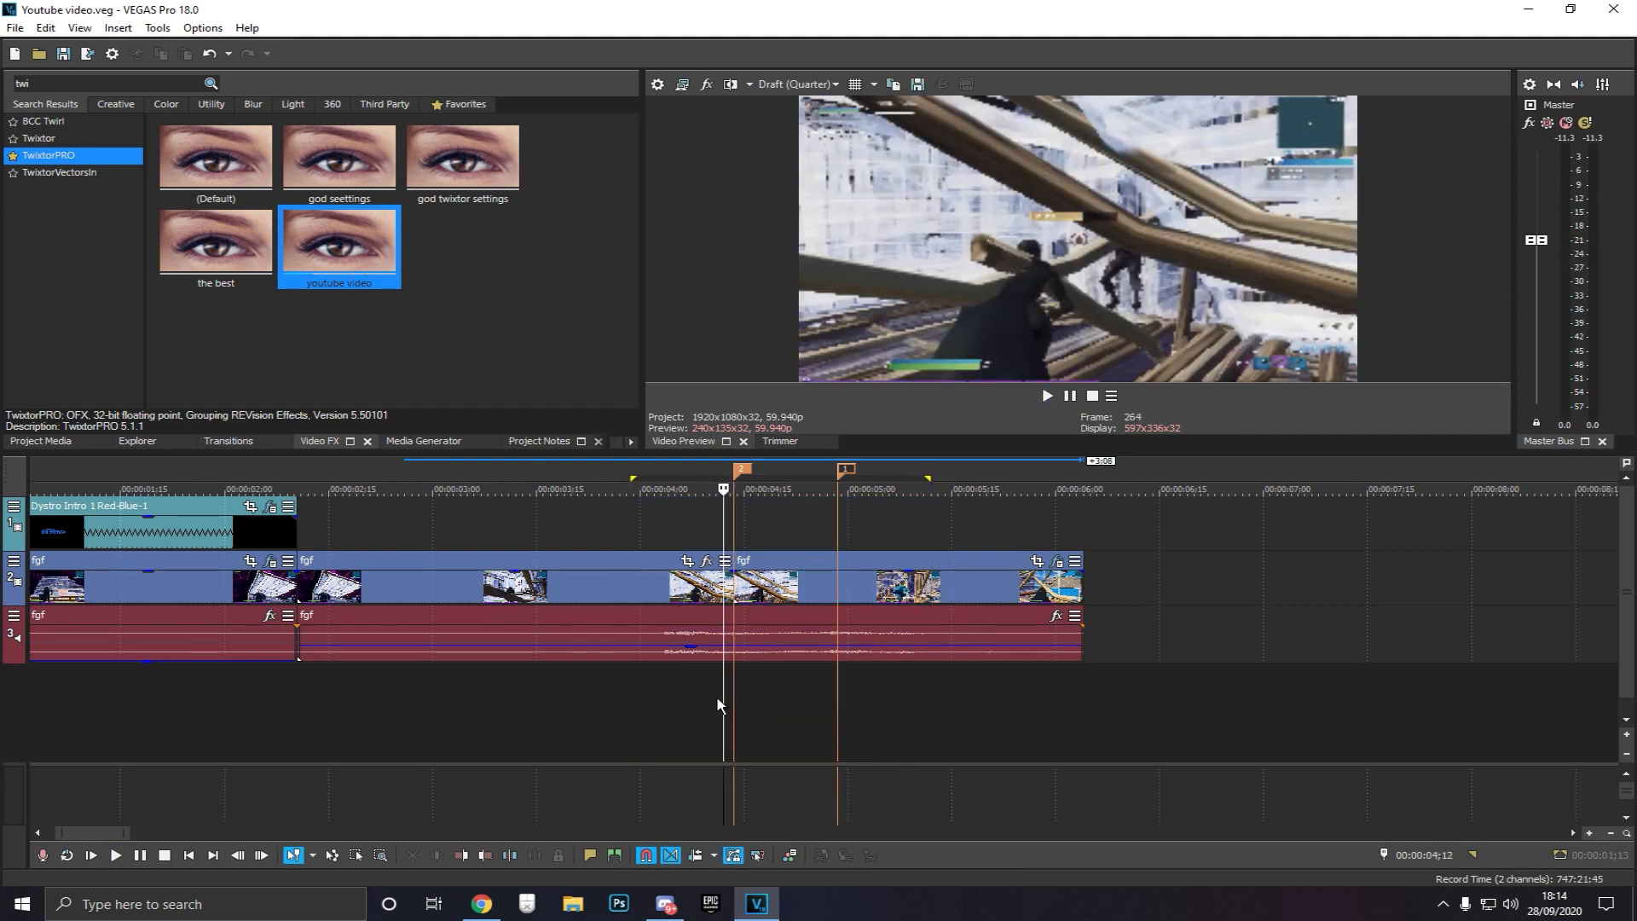
key("space")
key("space")
left_click(837, 700)
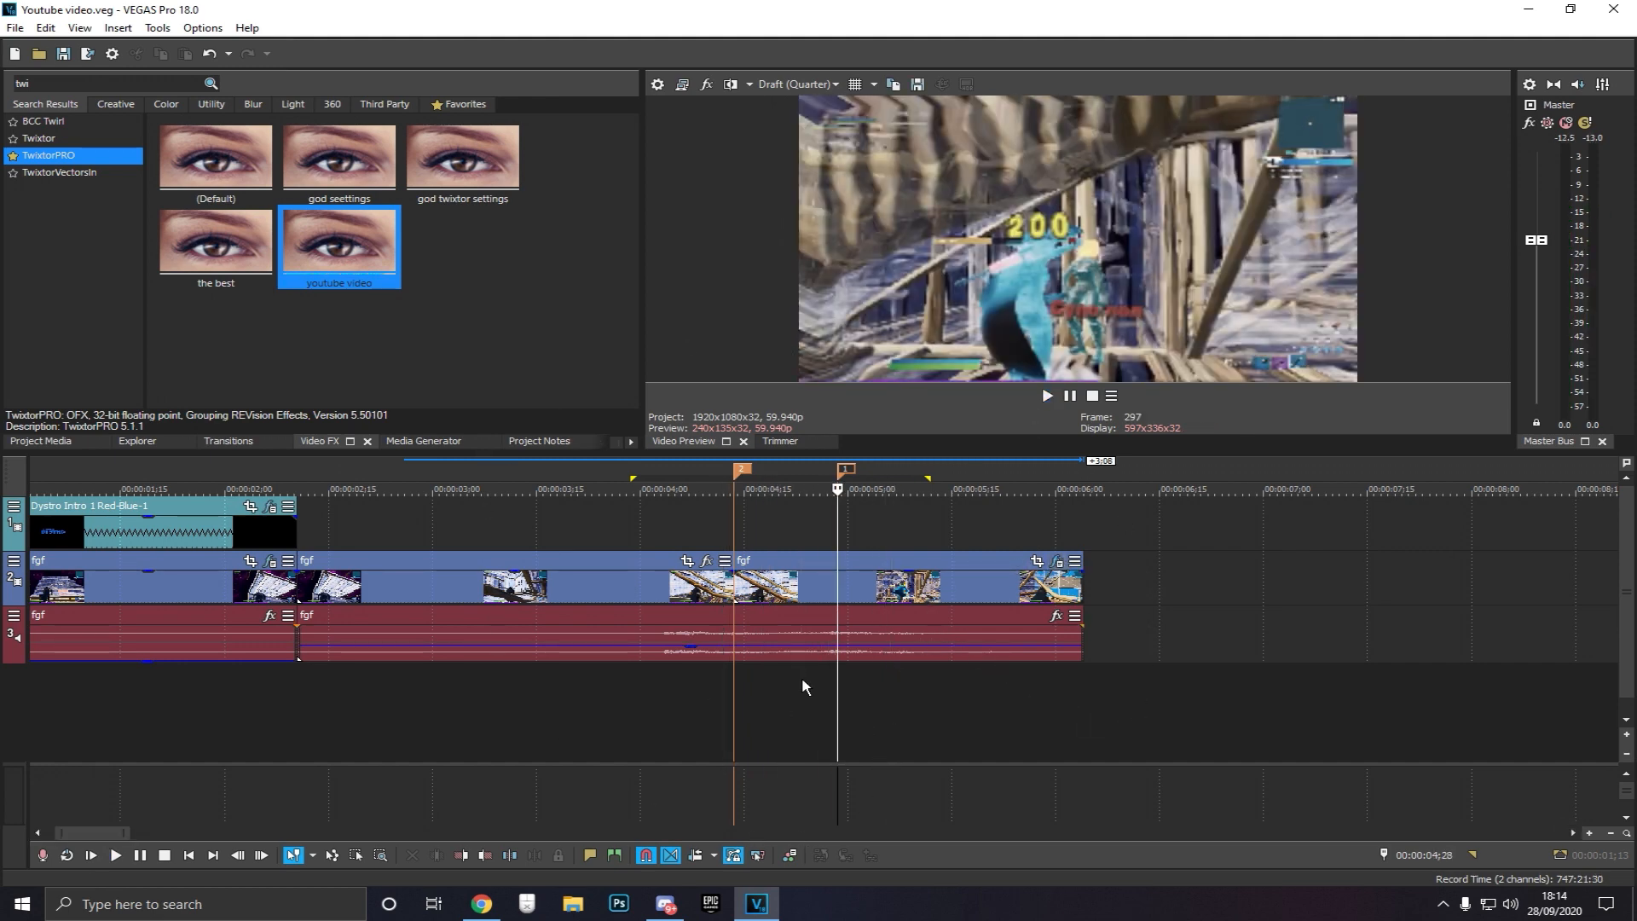
left_click_drag(801, 677, 796, 680)
left_click(761, 693)
key("space")
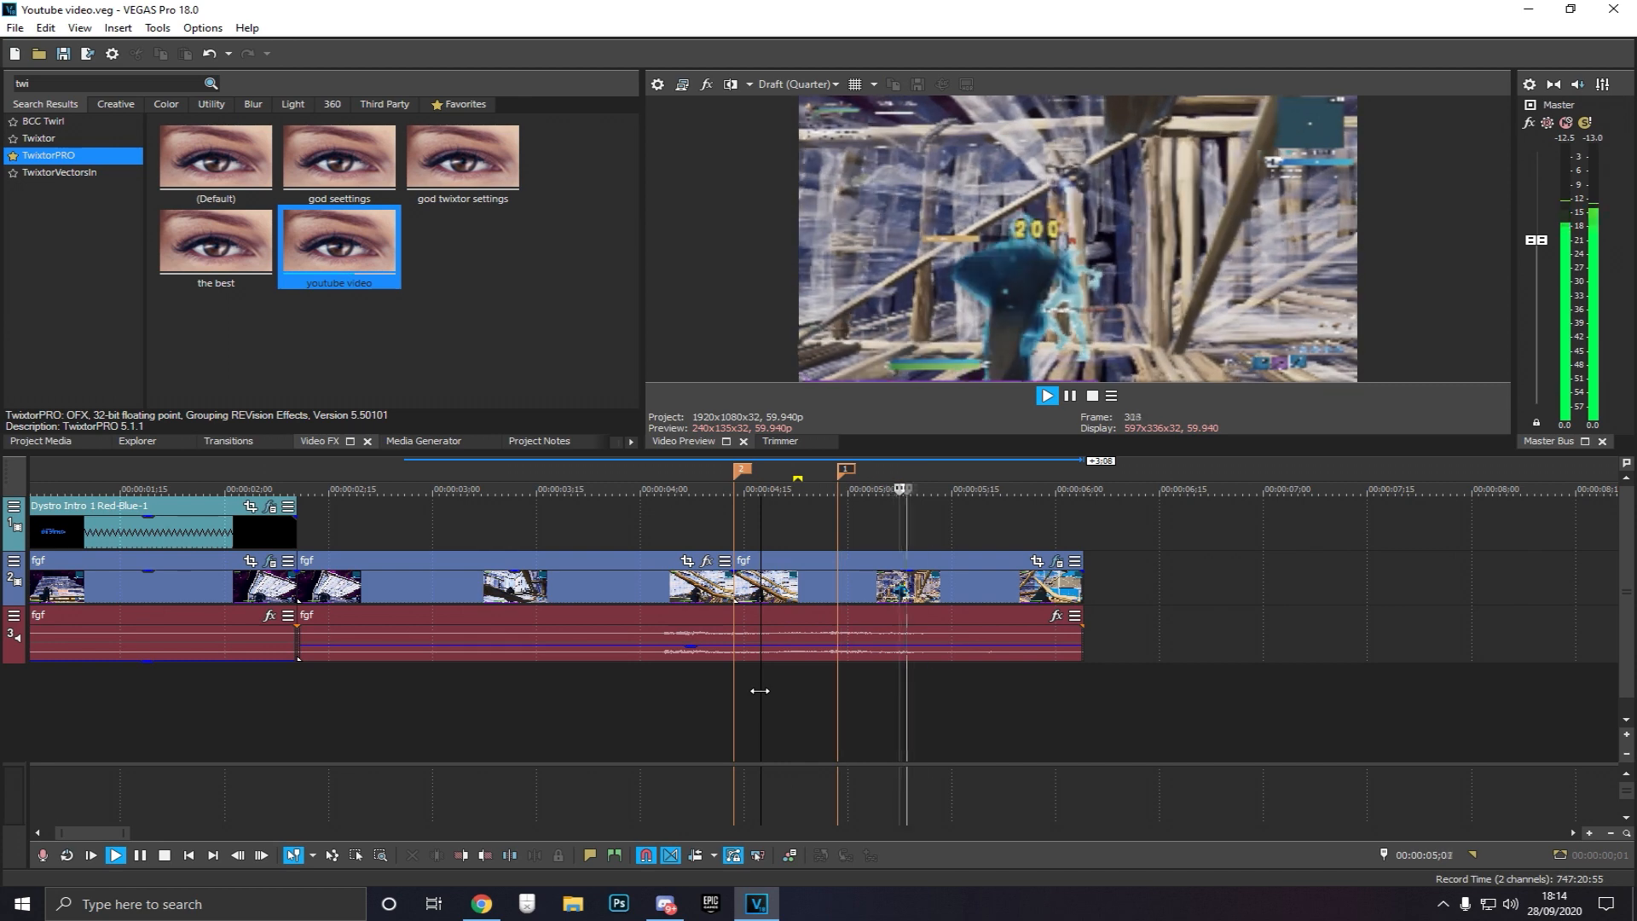
key("space")
left_click(883, 694)
left_click(995, 686)
left_click(1026, 694)
left_click(1049, 699)
left_click(906, 699)
left_click(815, 700)
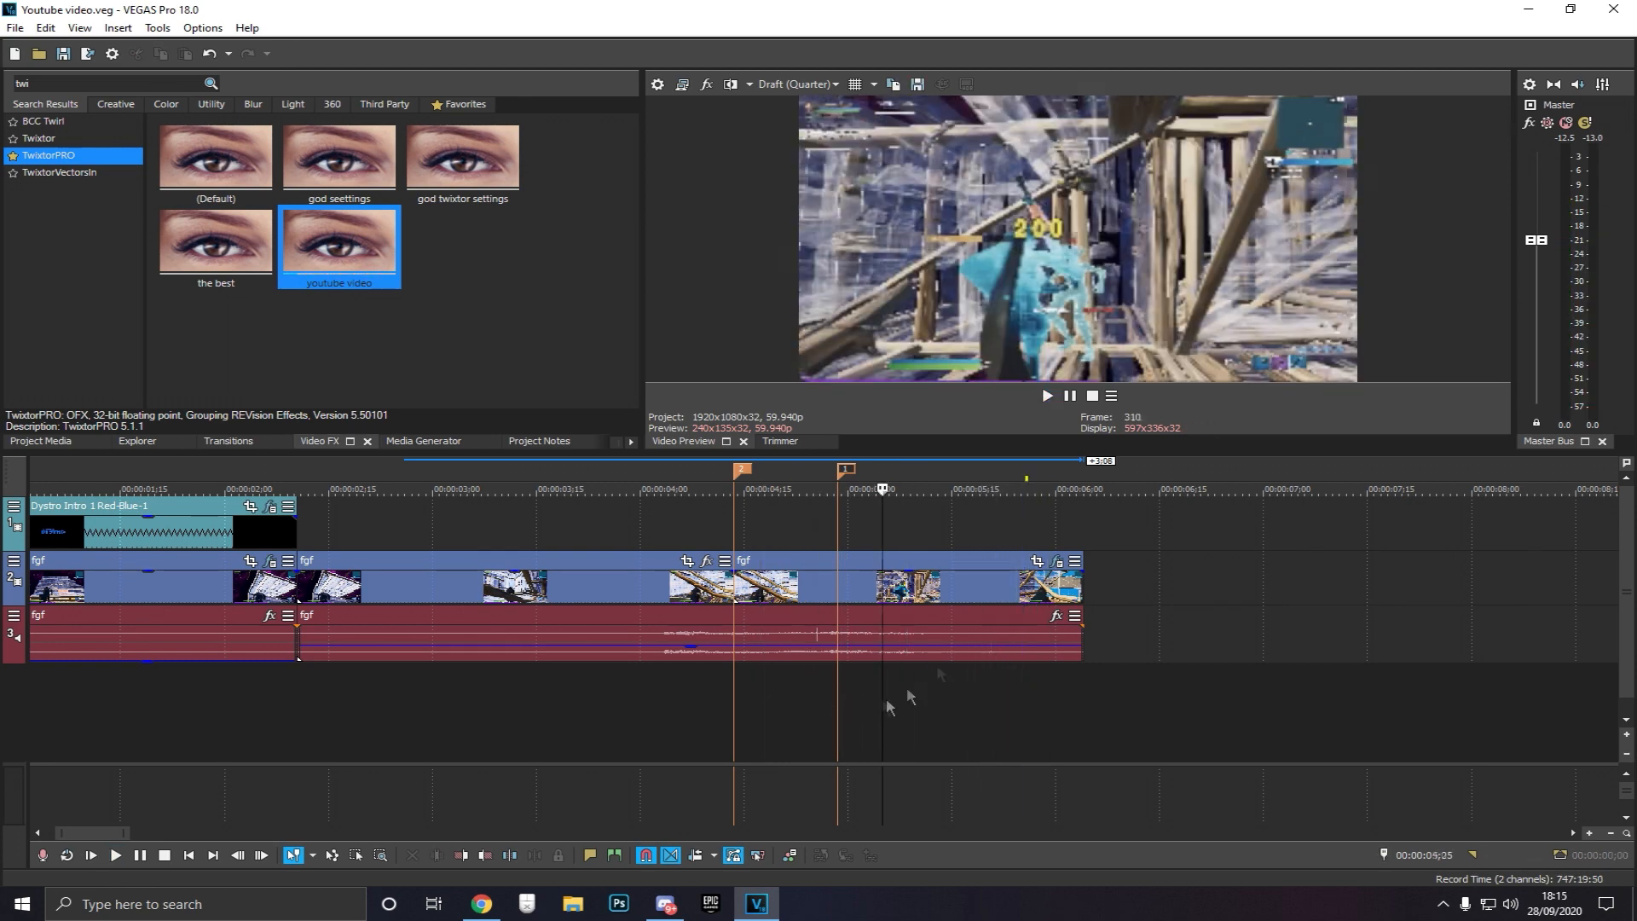
Reopen the TwixtorPRO settings, then loop and play back a wider section around the ramp
left_click(1057, 560)
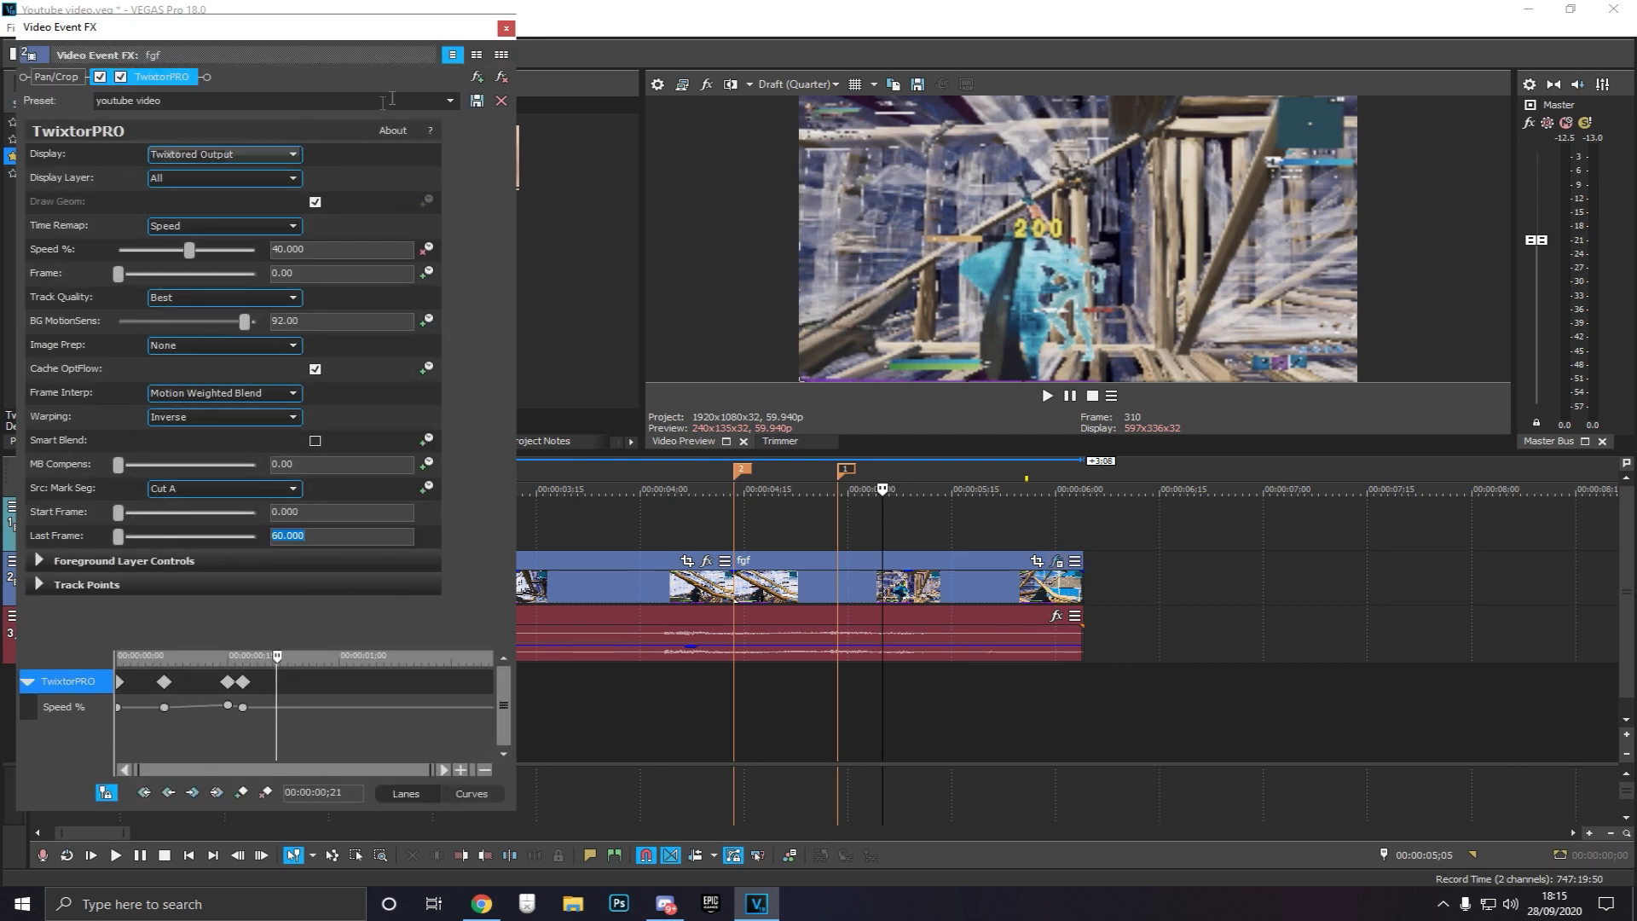
left_click(506, 28)
mouse_move(593, 682)
left_mouse_down()
mouse_move(989, 716)
mouse_move(976, 728)
left_mouse_up()
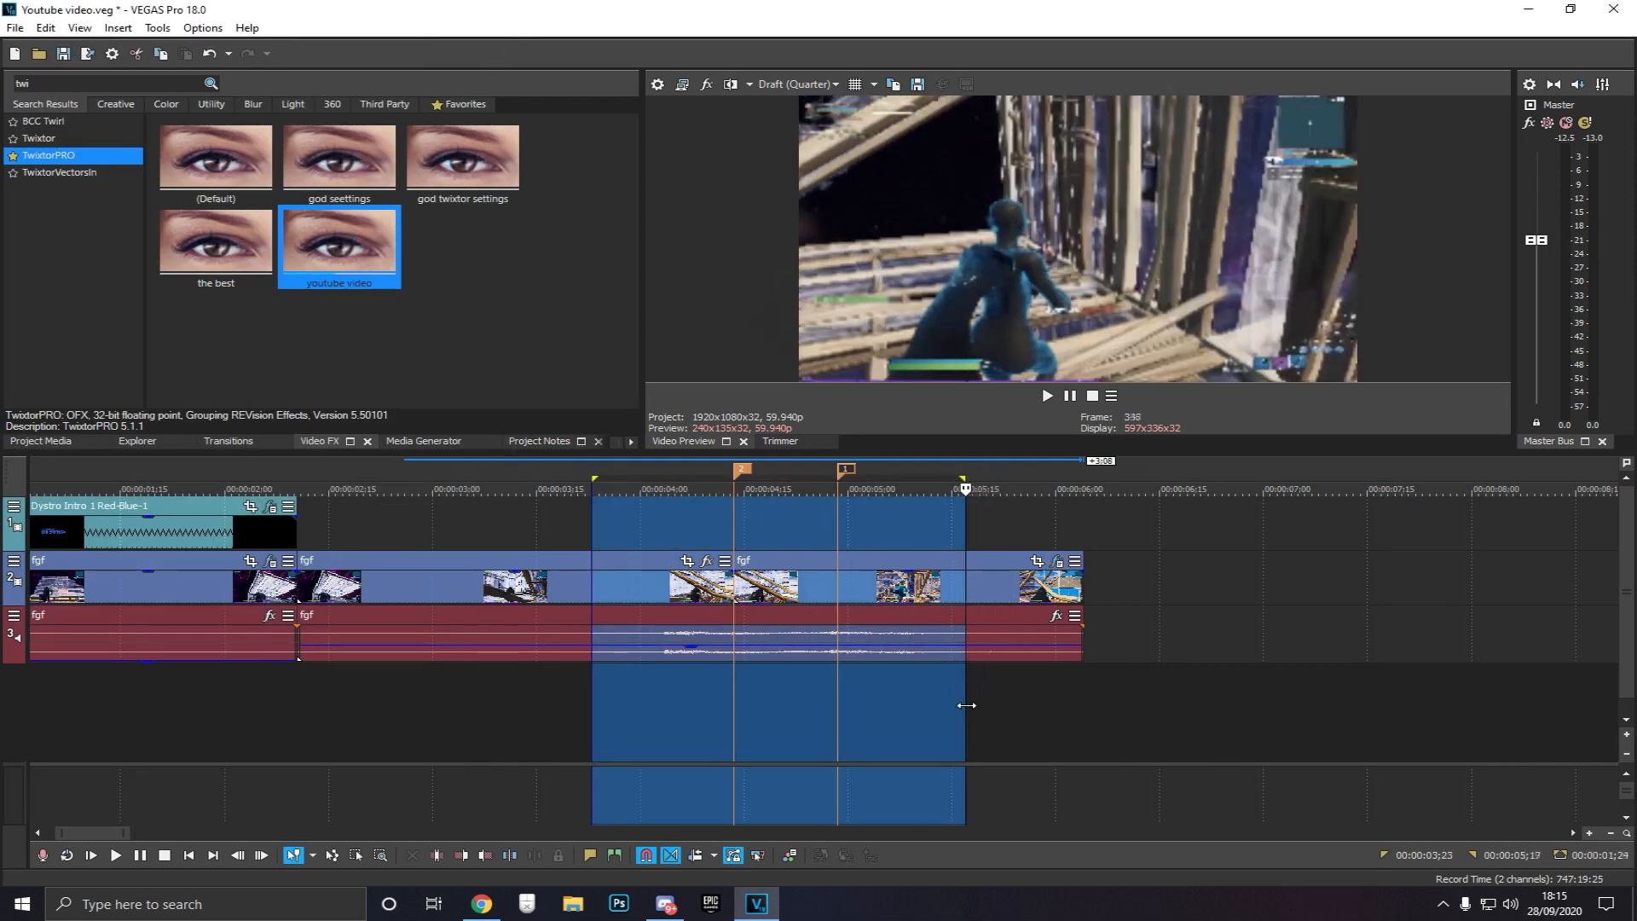
left_click(977, 728)
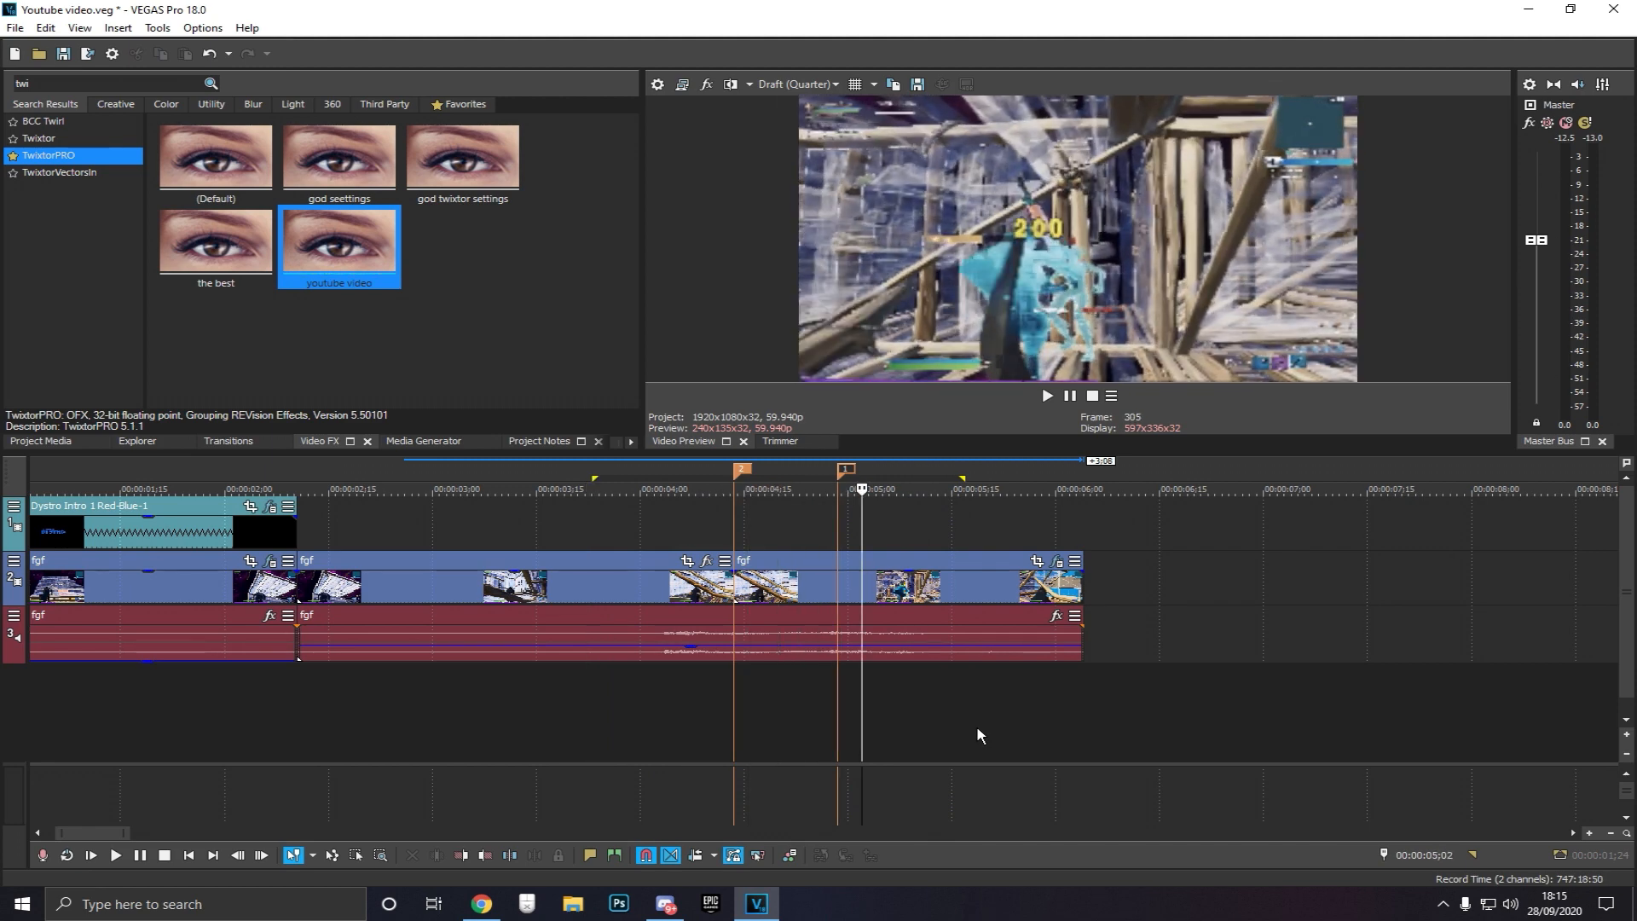
key("space")
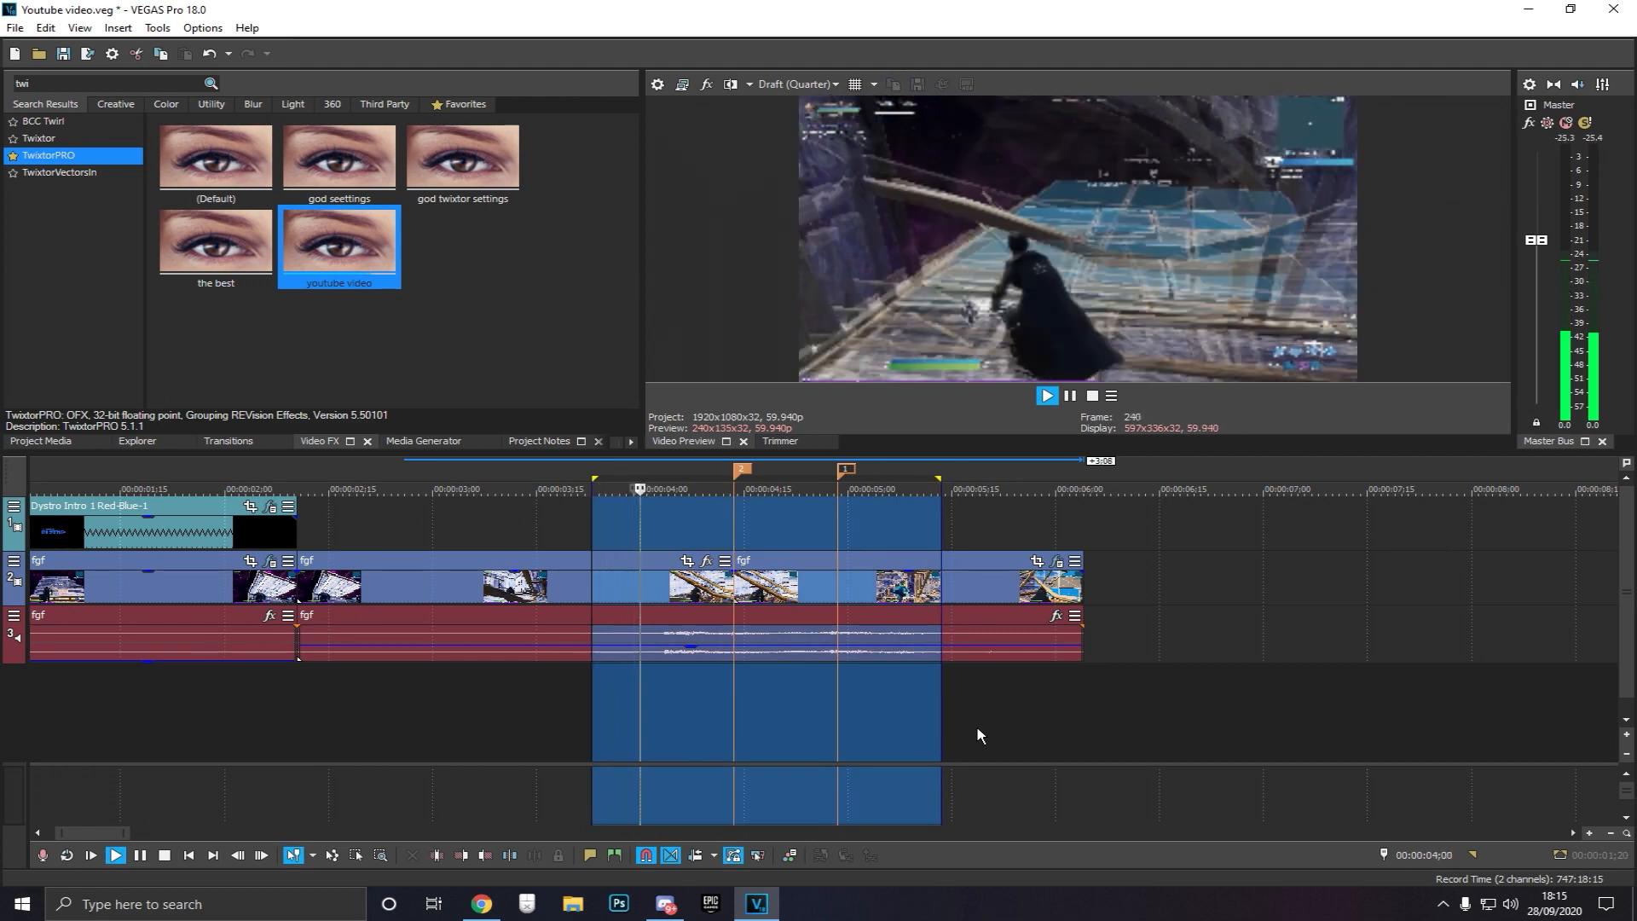
key("space")
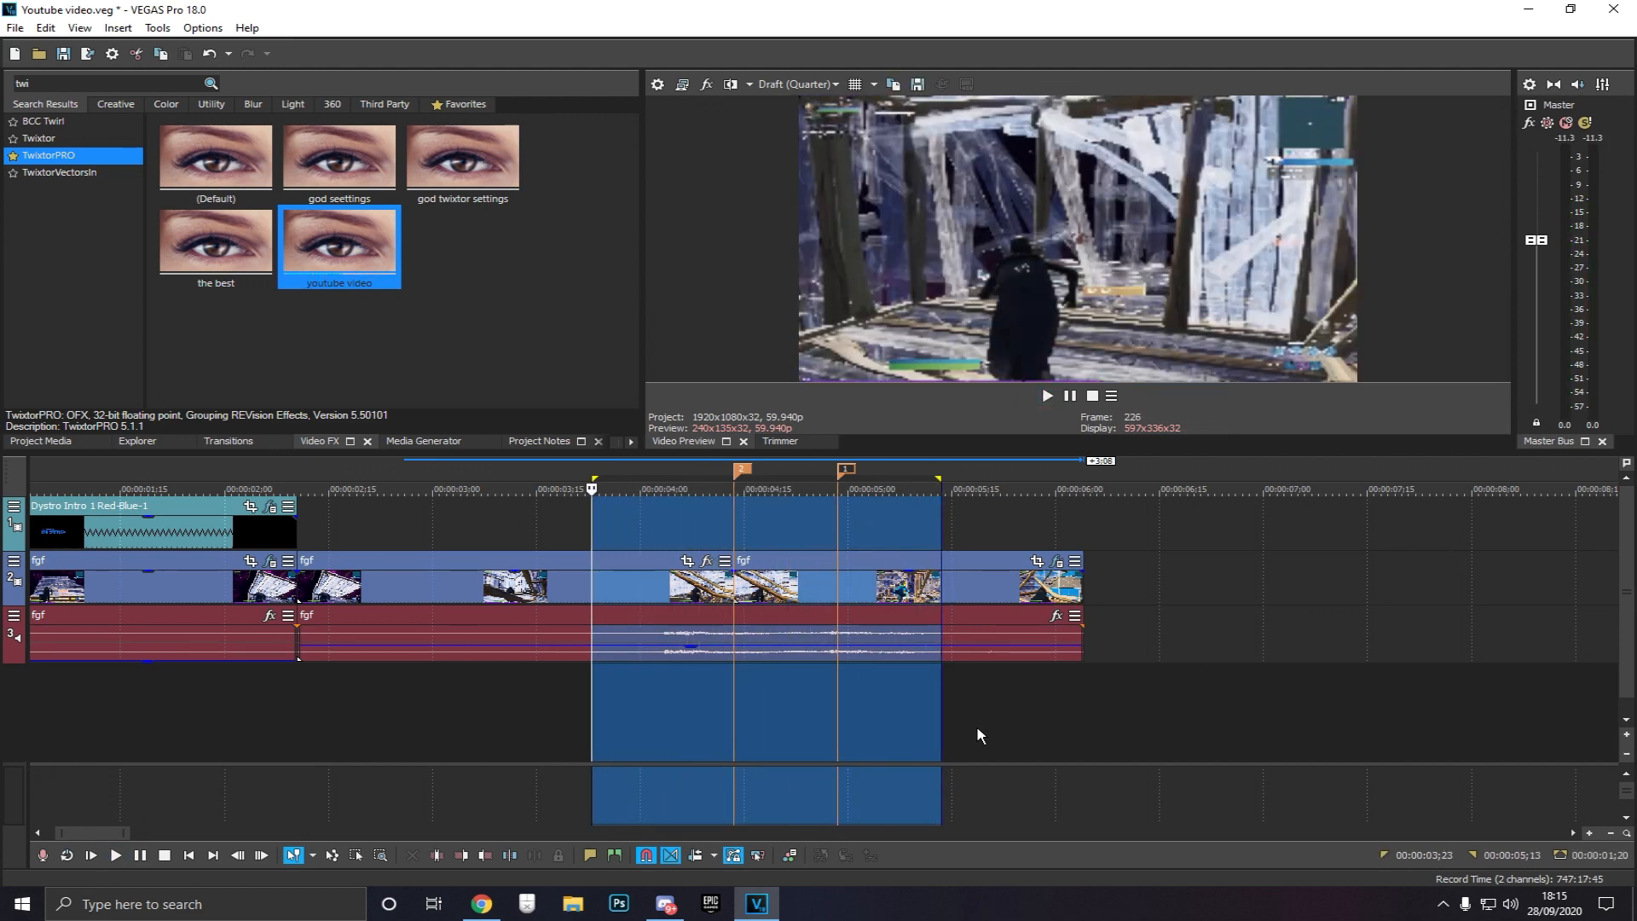
Set the TwixtorPRO Last Frame value to 40
double_click(977, 728)
left_click(1055, 561)
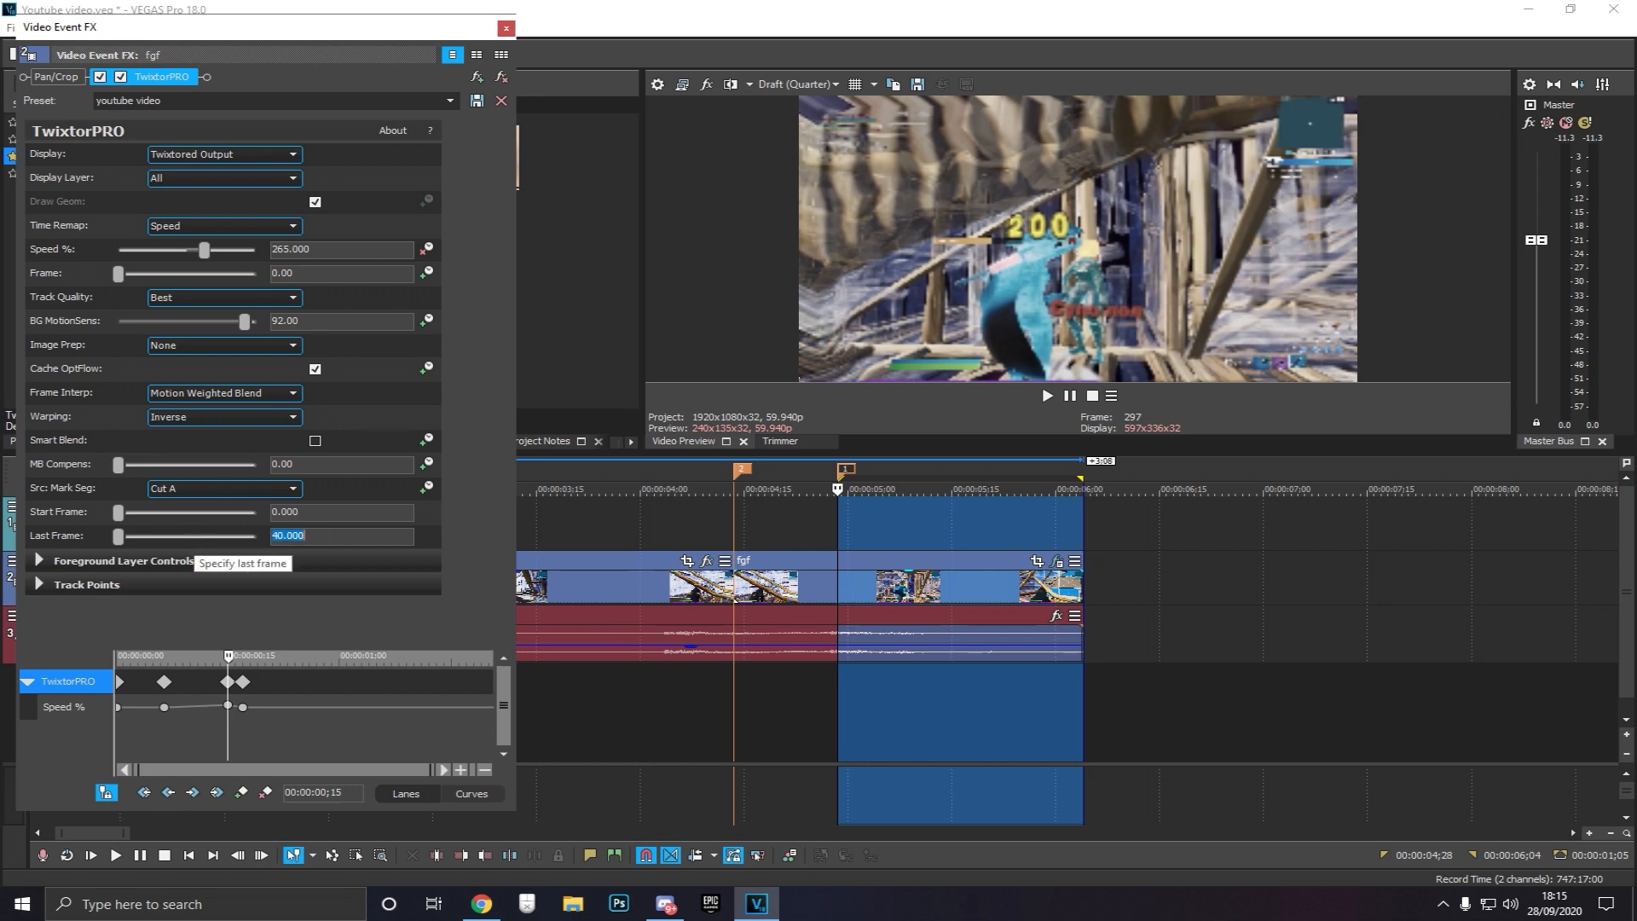
type("40")
key("Return")
Close the effect window and play back a looped region starting just before the ramp
left_click(506, 28)
left_click_drag(616, 716, 963, 704)
key("space")
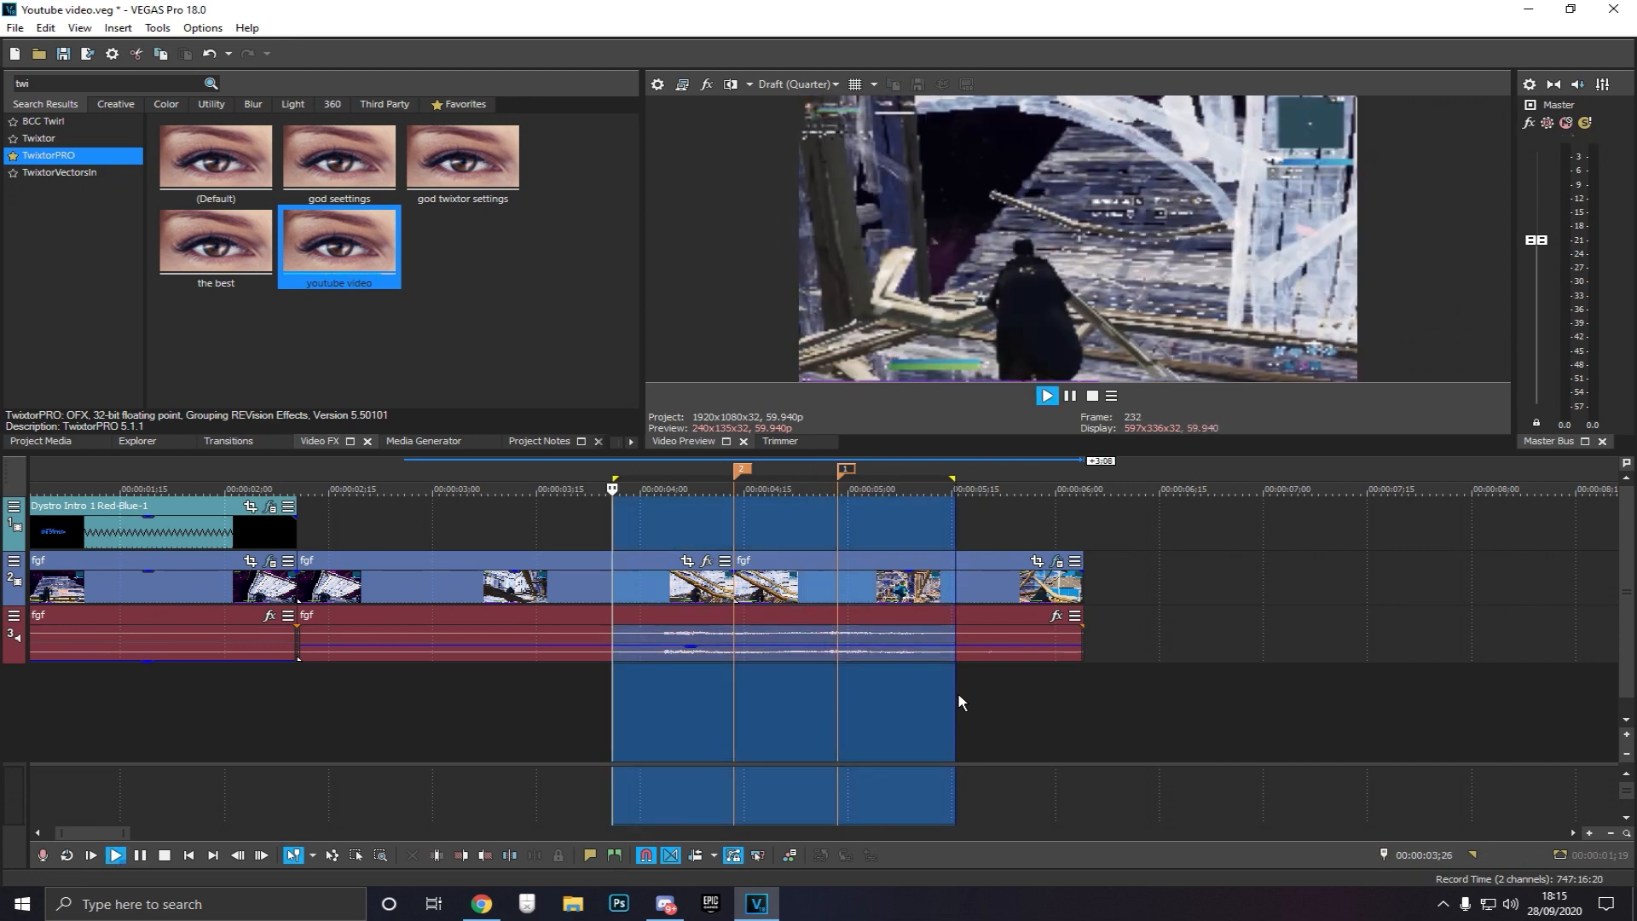
key("space")
key("space")
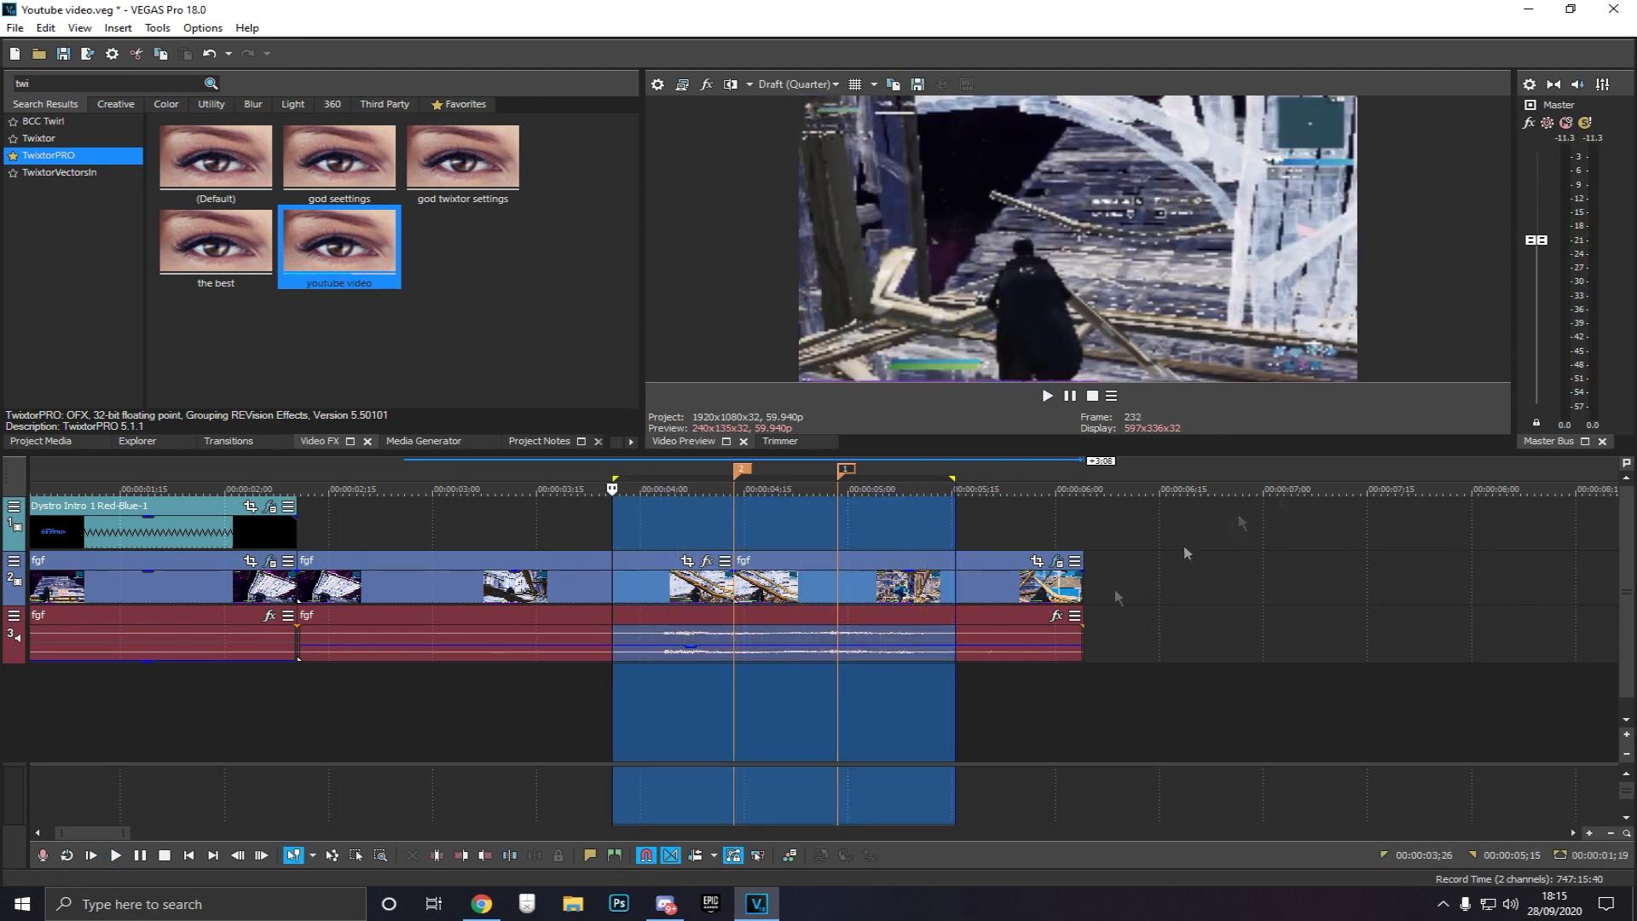
Set the TwixtorPRO Last Frame value to 120
left_click(986, 710)
left_click(1055, 561)
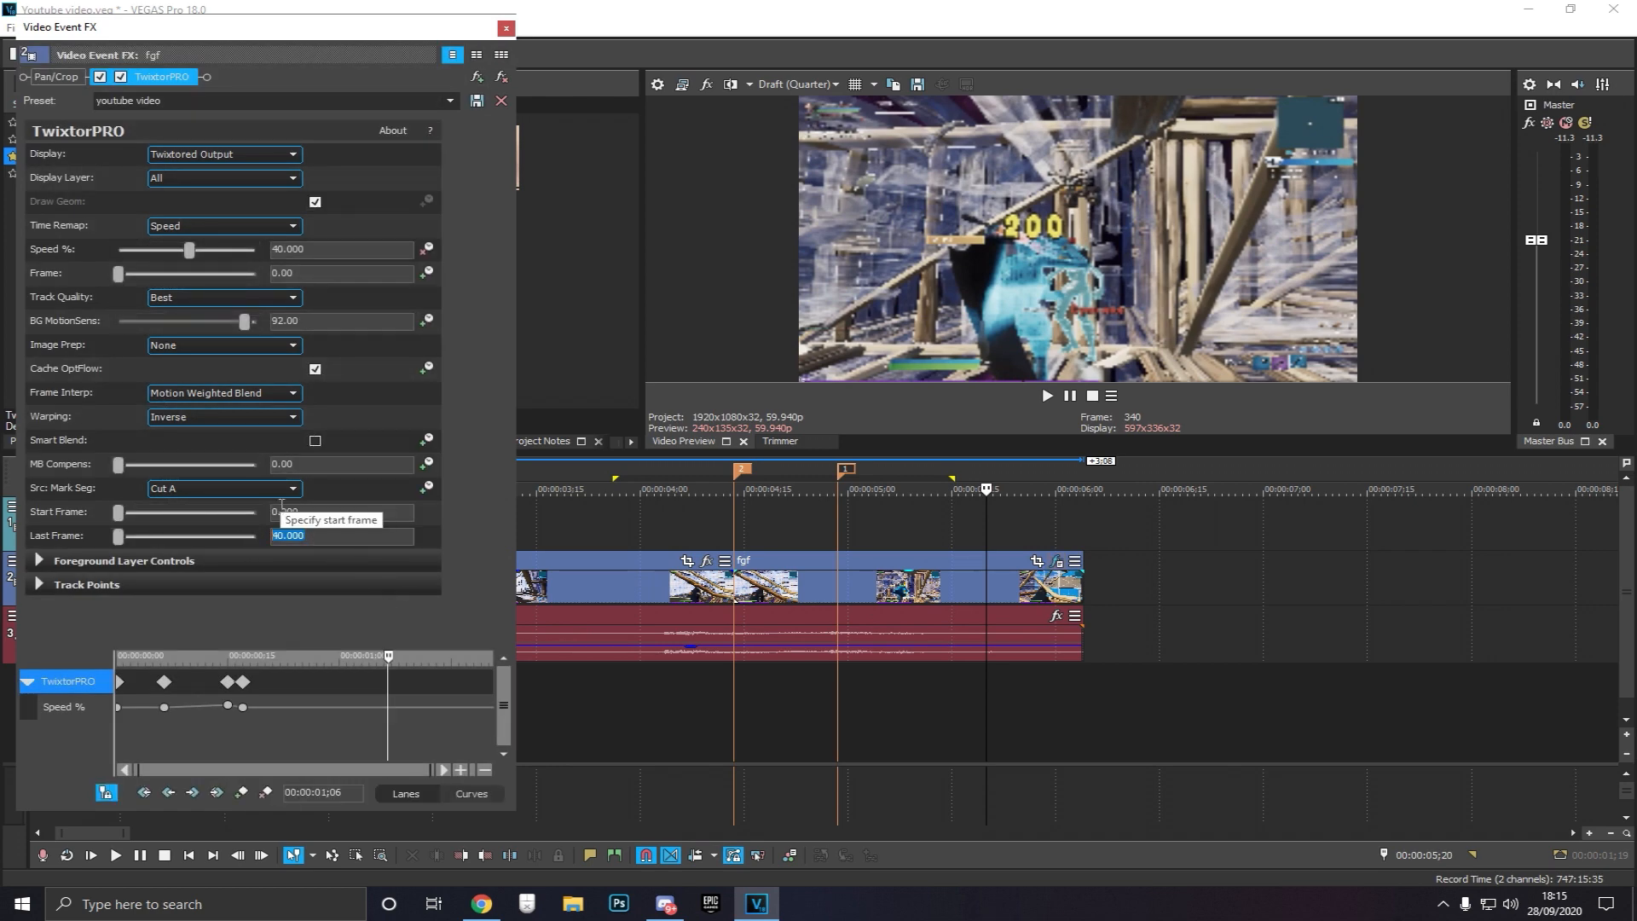
type("120")
key("Return")
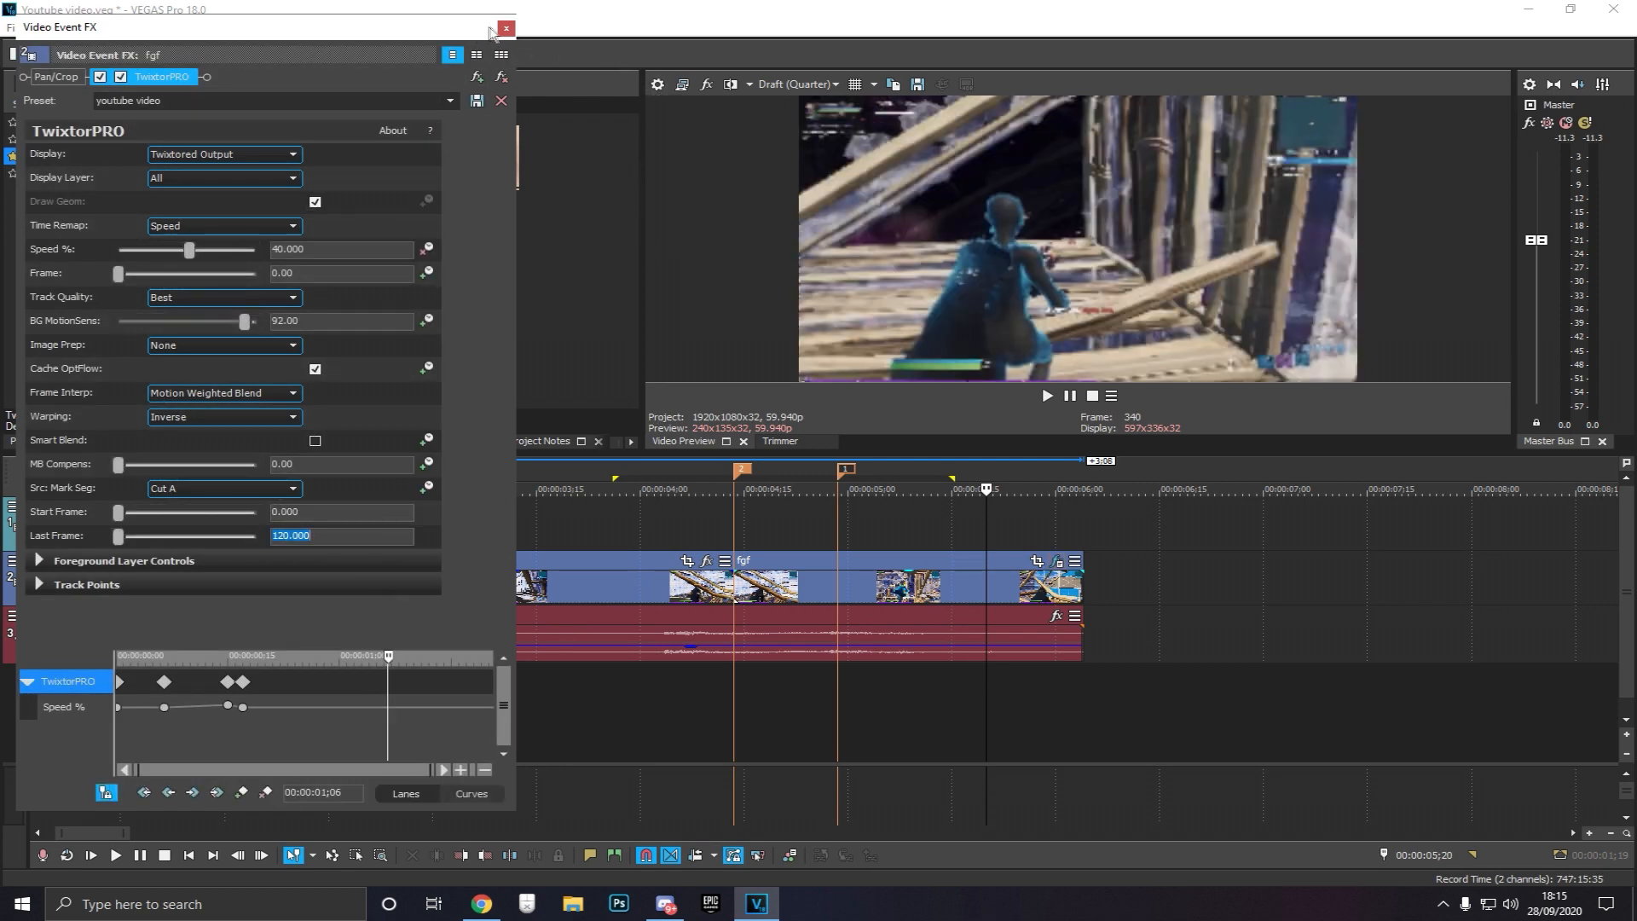
Close the effect window and play back a longer looped region through the ramp
left_click(506, 28)
left_click_drag(609, 720, 1033, 722)
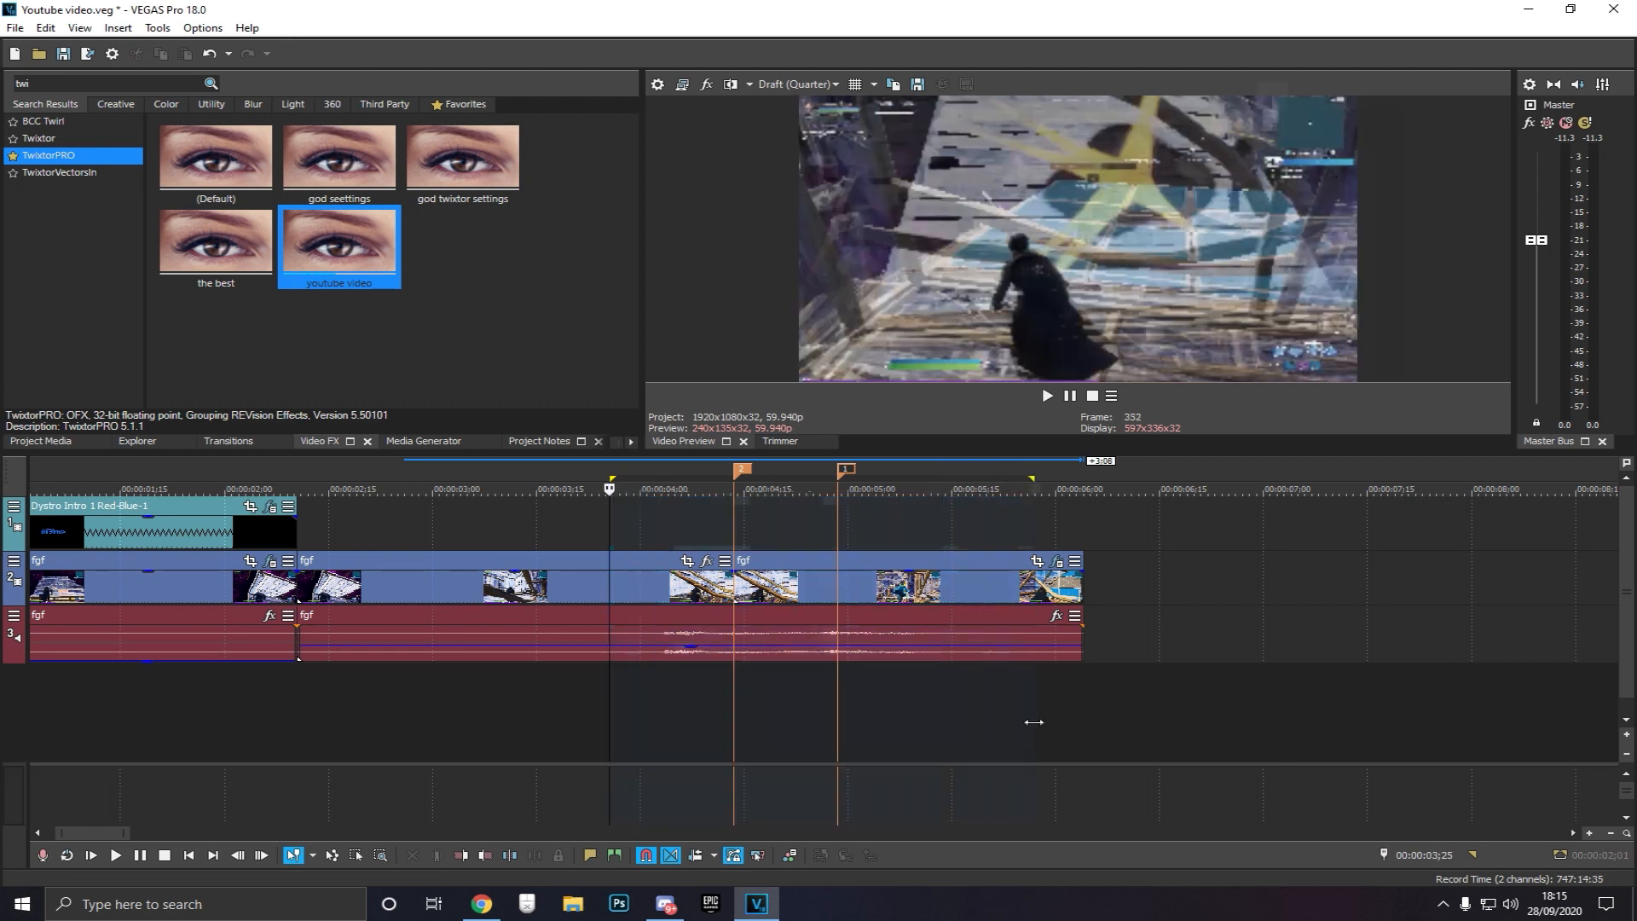
key("space")
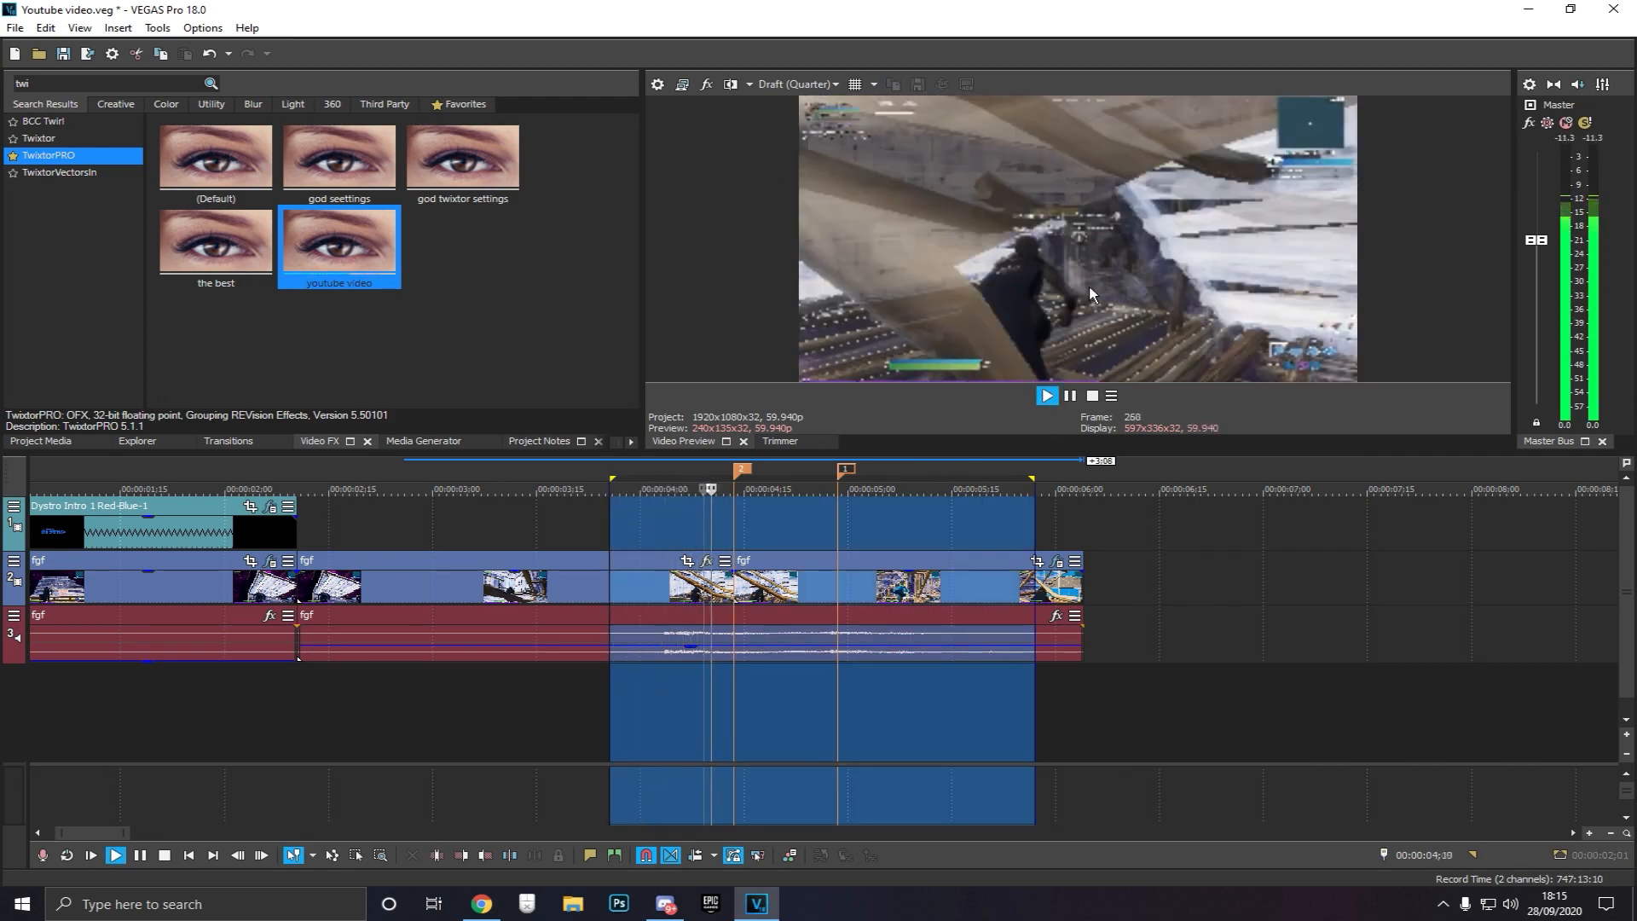
key("space")
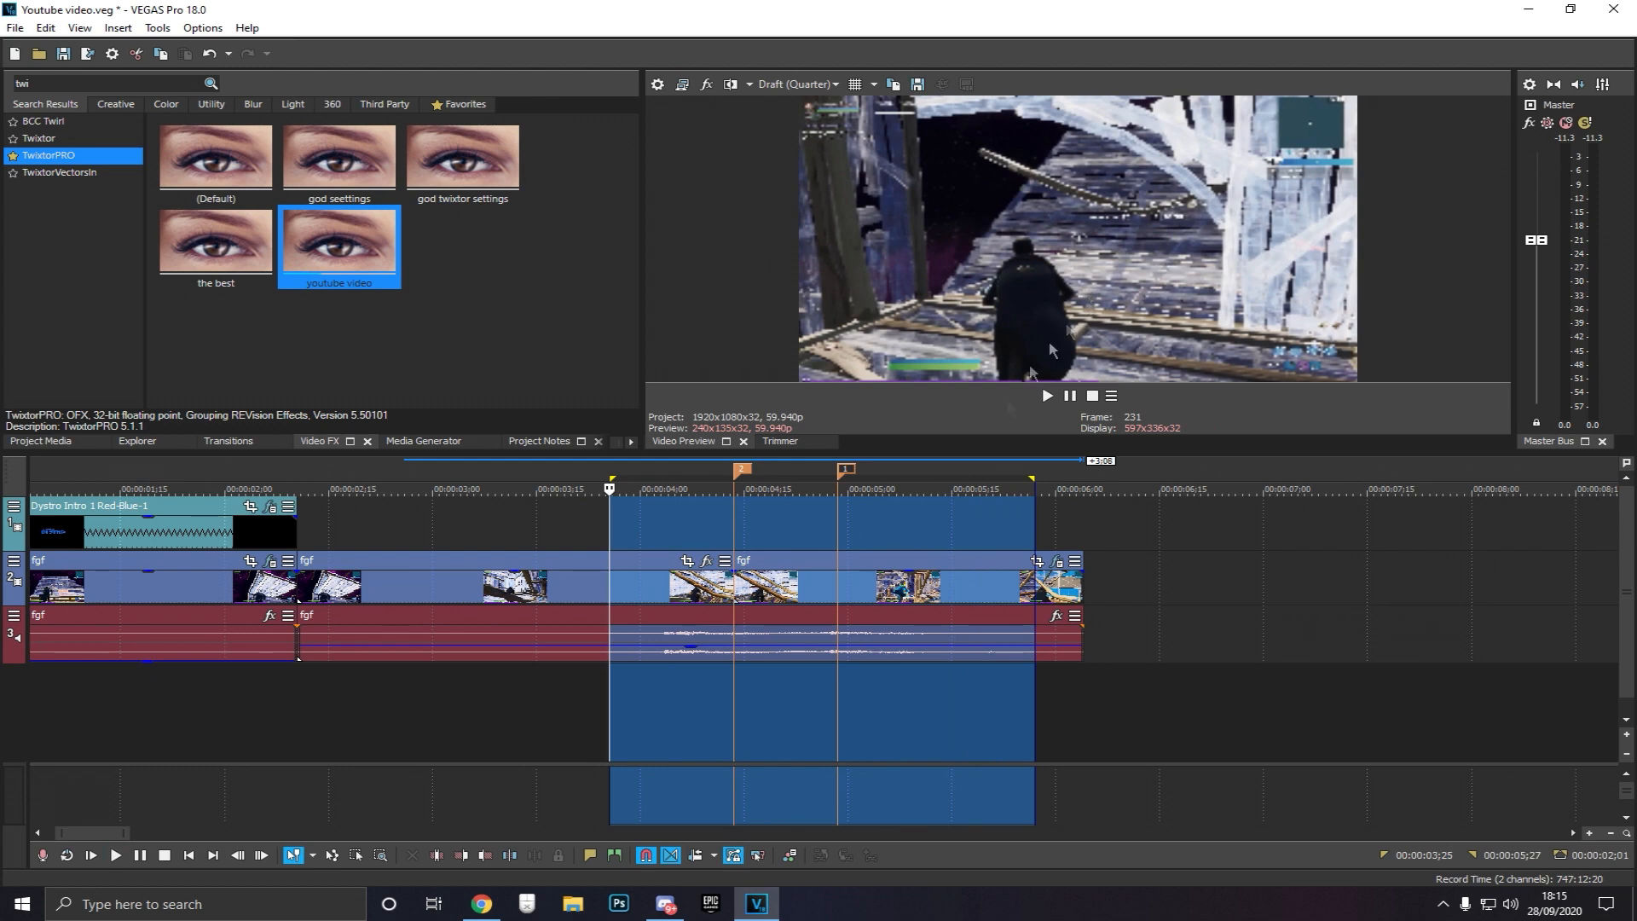
Set the TwixtorPRO Last Frame value to 6 and close the effect window
left_click(923, 720)
left_click(1057, 562)
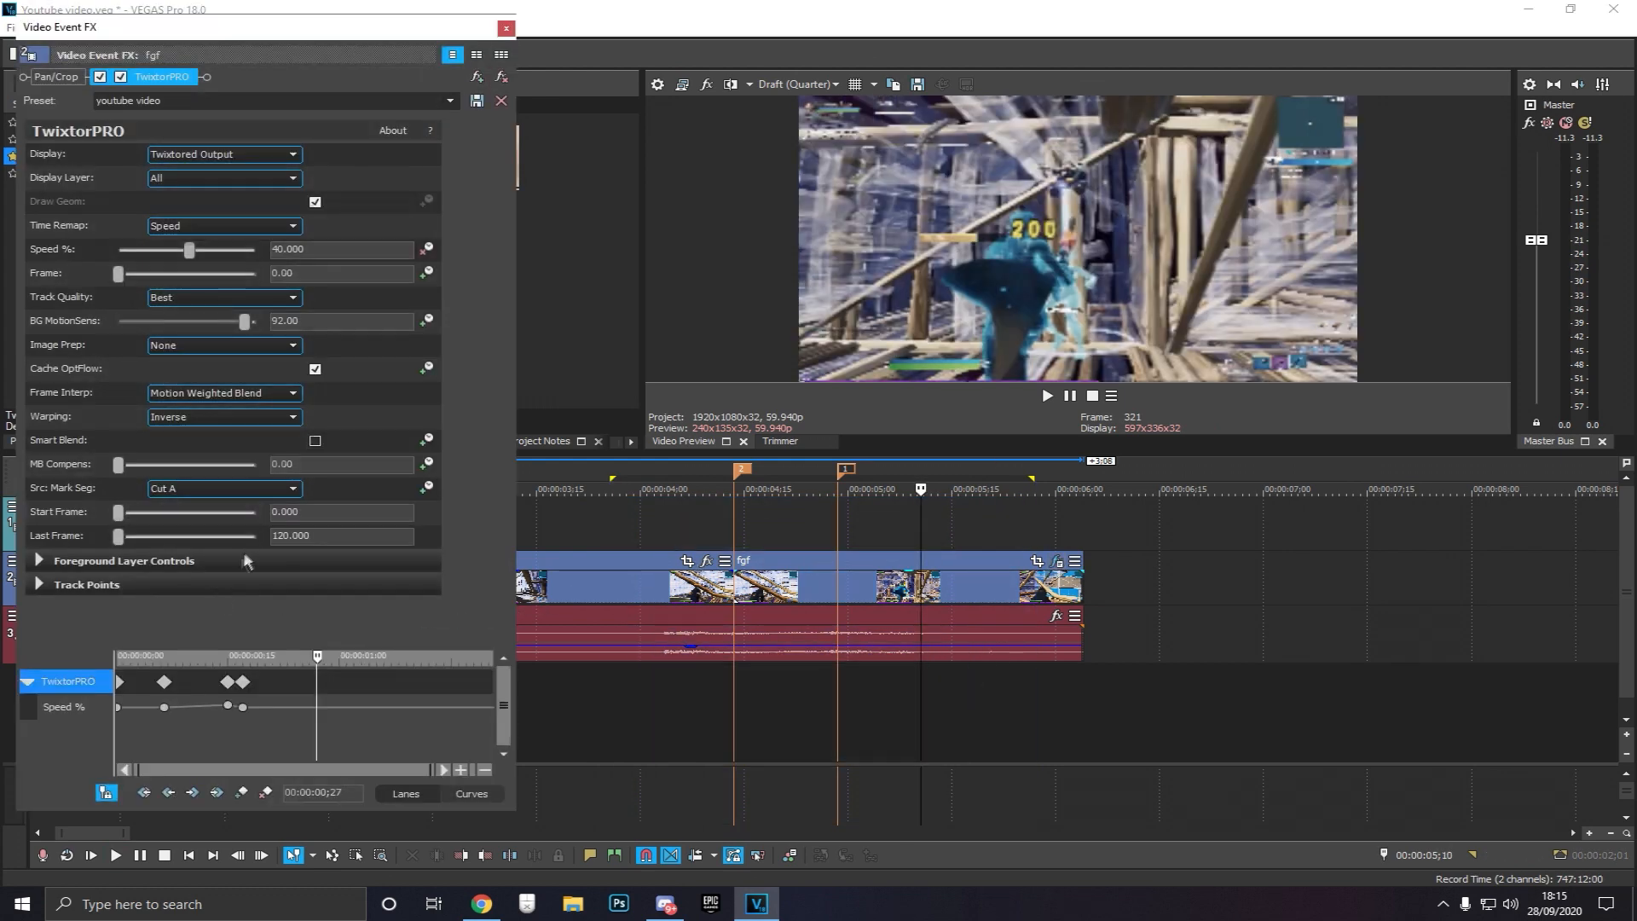
type("6")
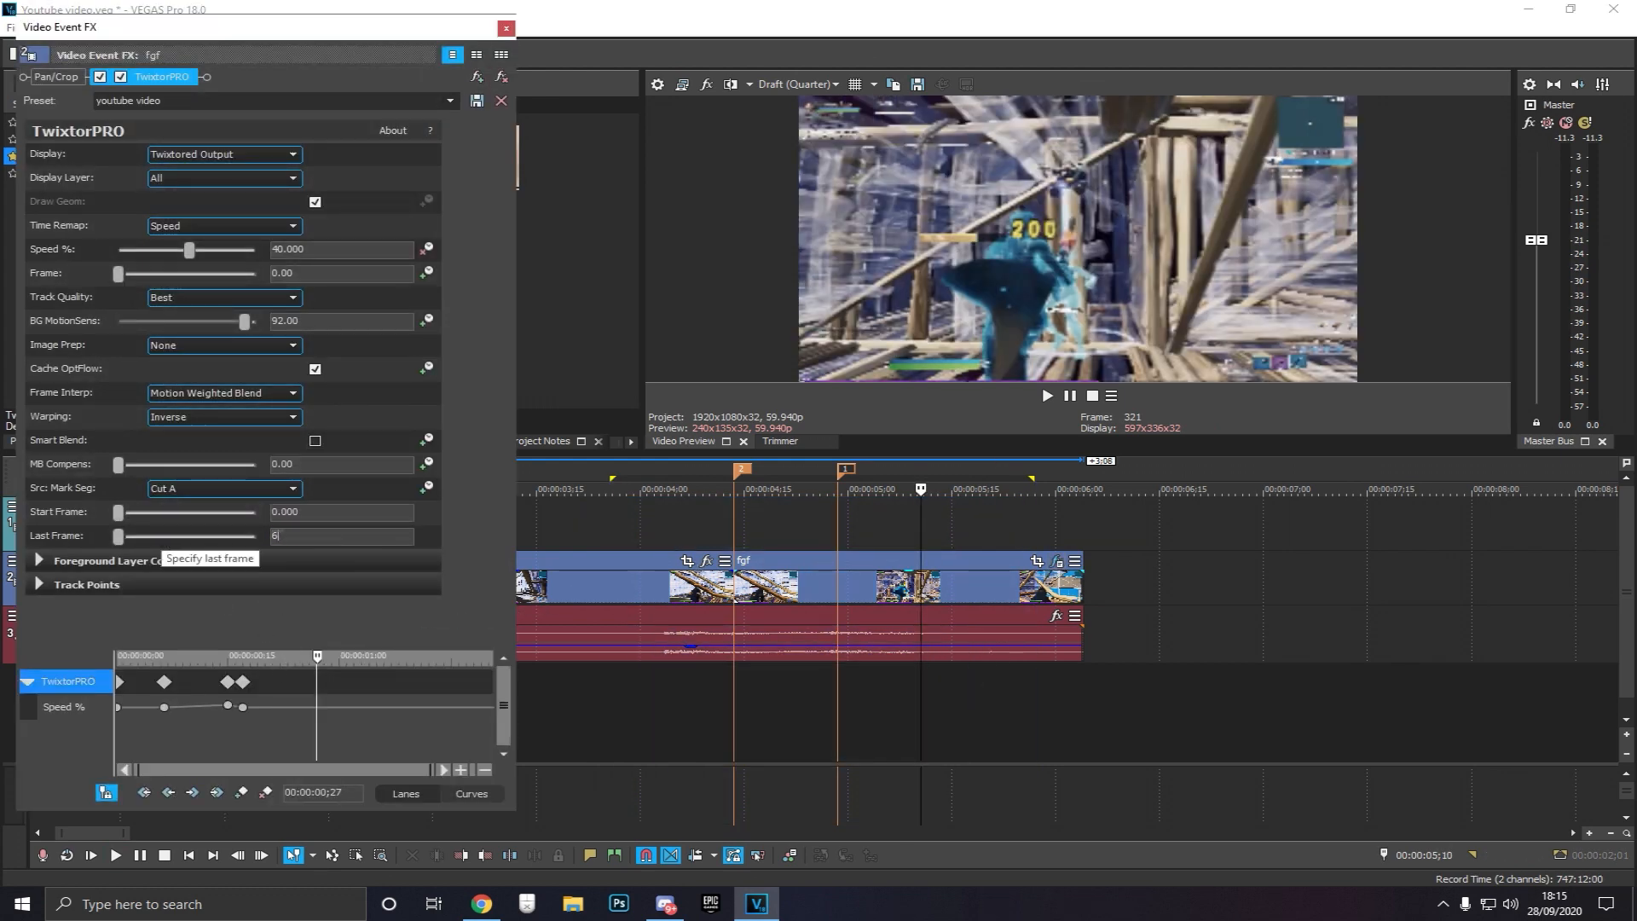
left_click(506, 28)
Position the playhead at the ramp's end marker and split the video event there
left_click(750, 708)
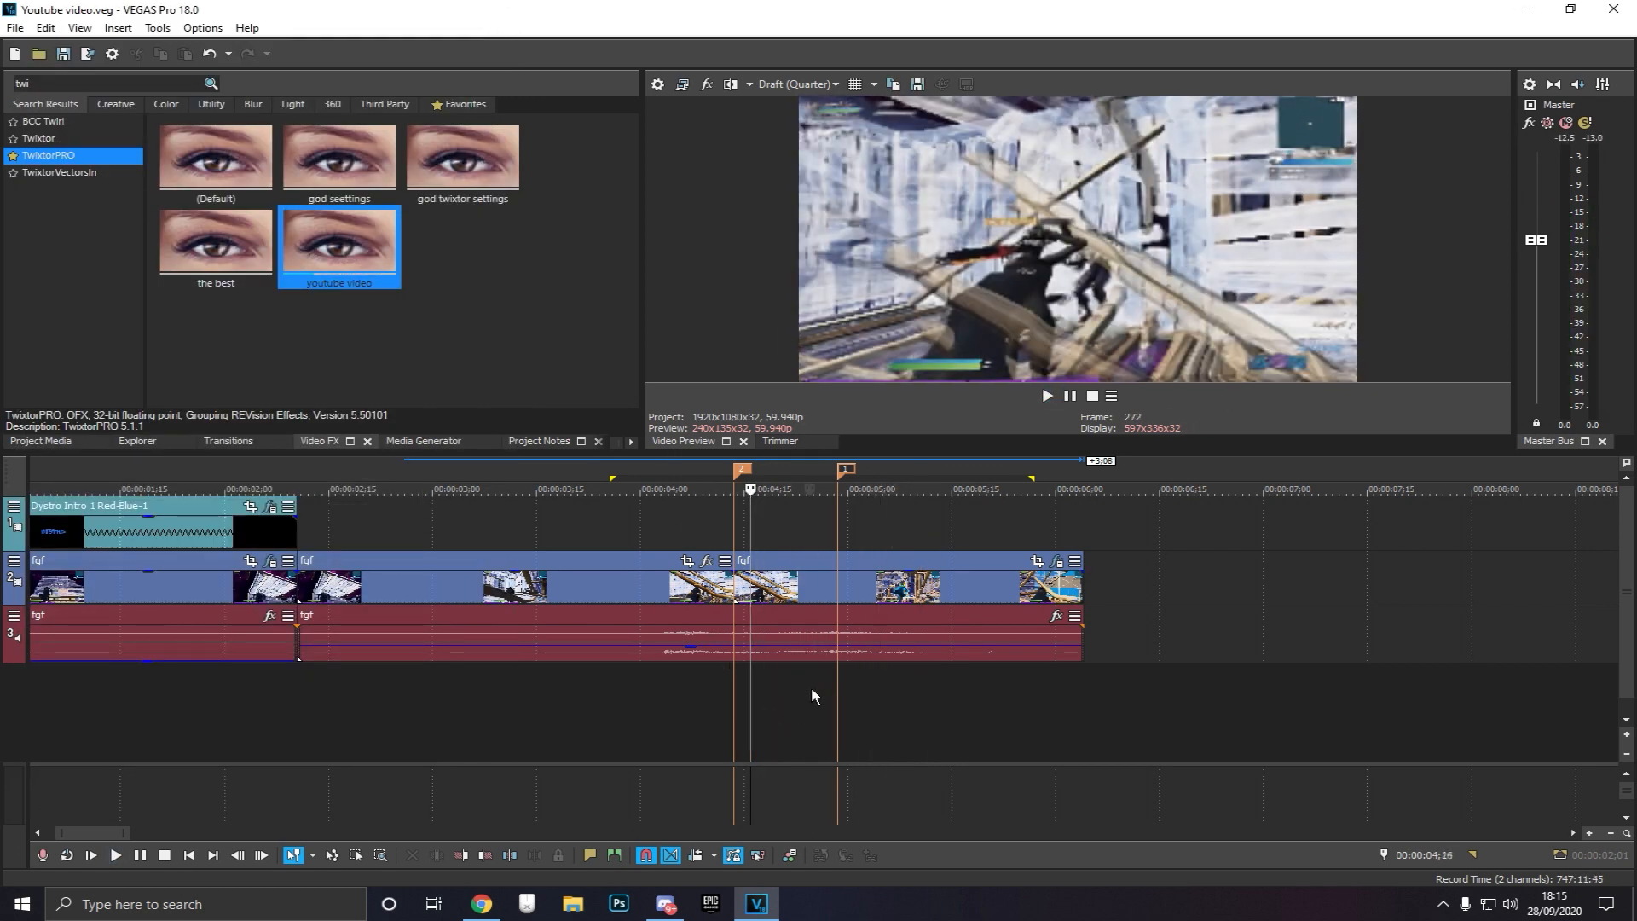
left_click(809, 692)
left_click(836, 693)
left_click(676, 692)
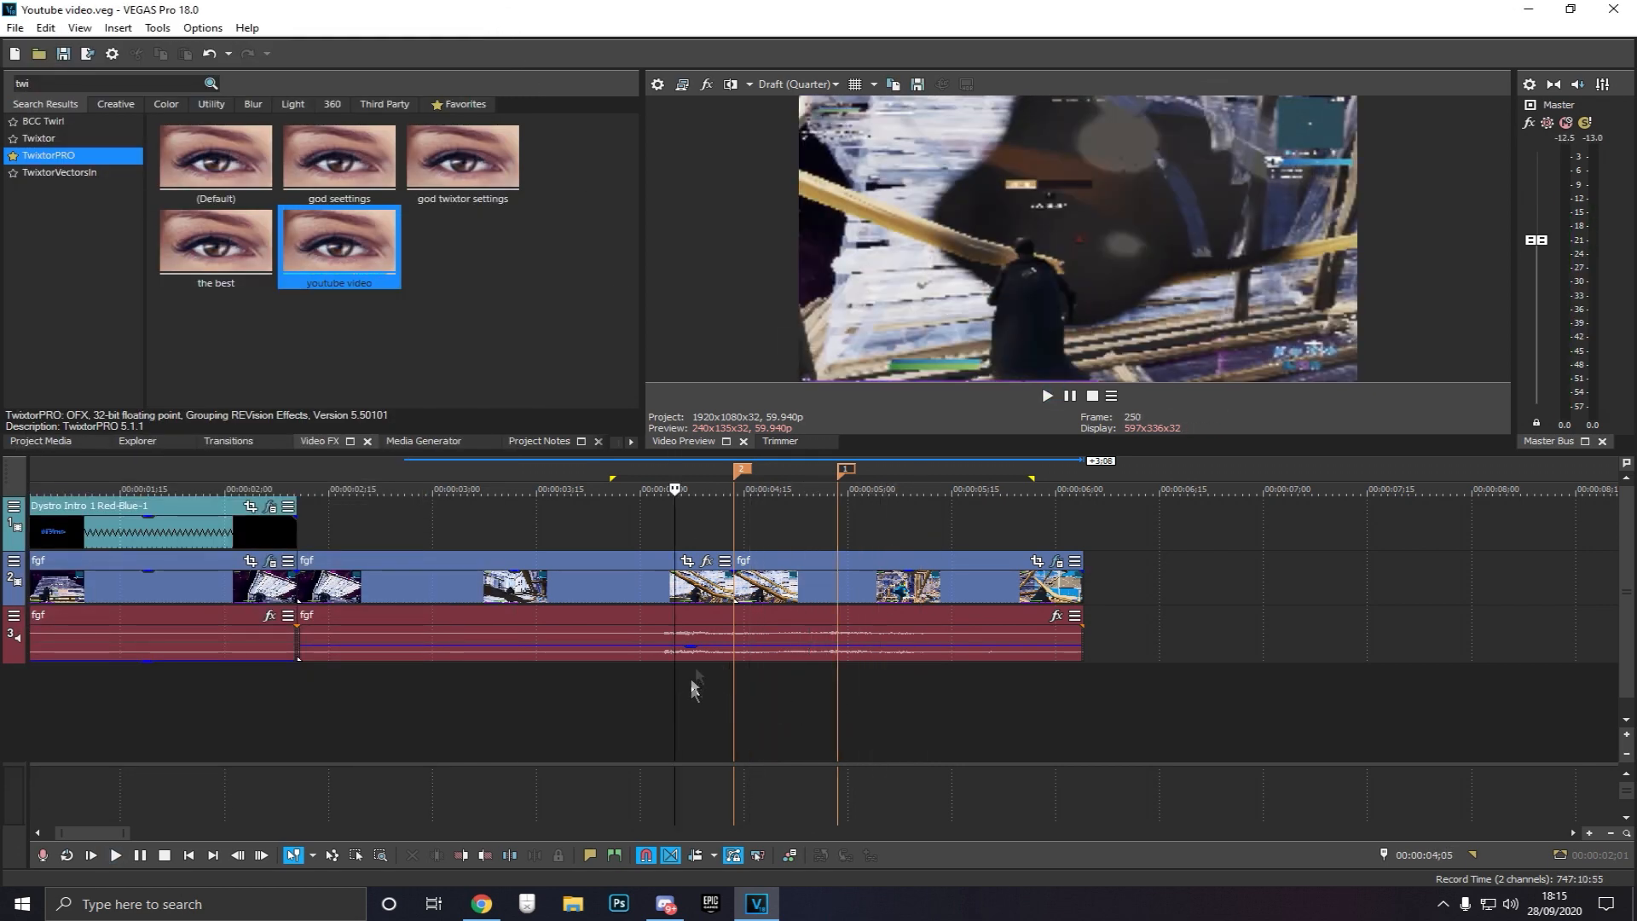
left_click(750, 524)
left_click(711, 529)
left_click(774, 528)
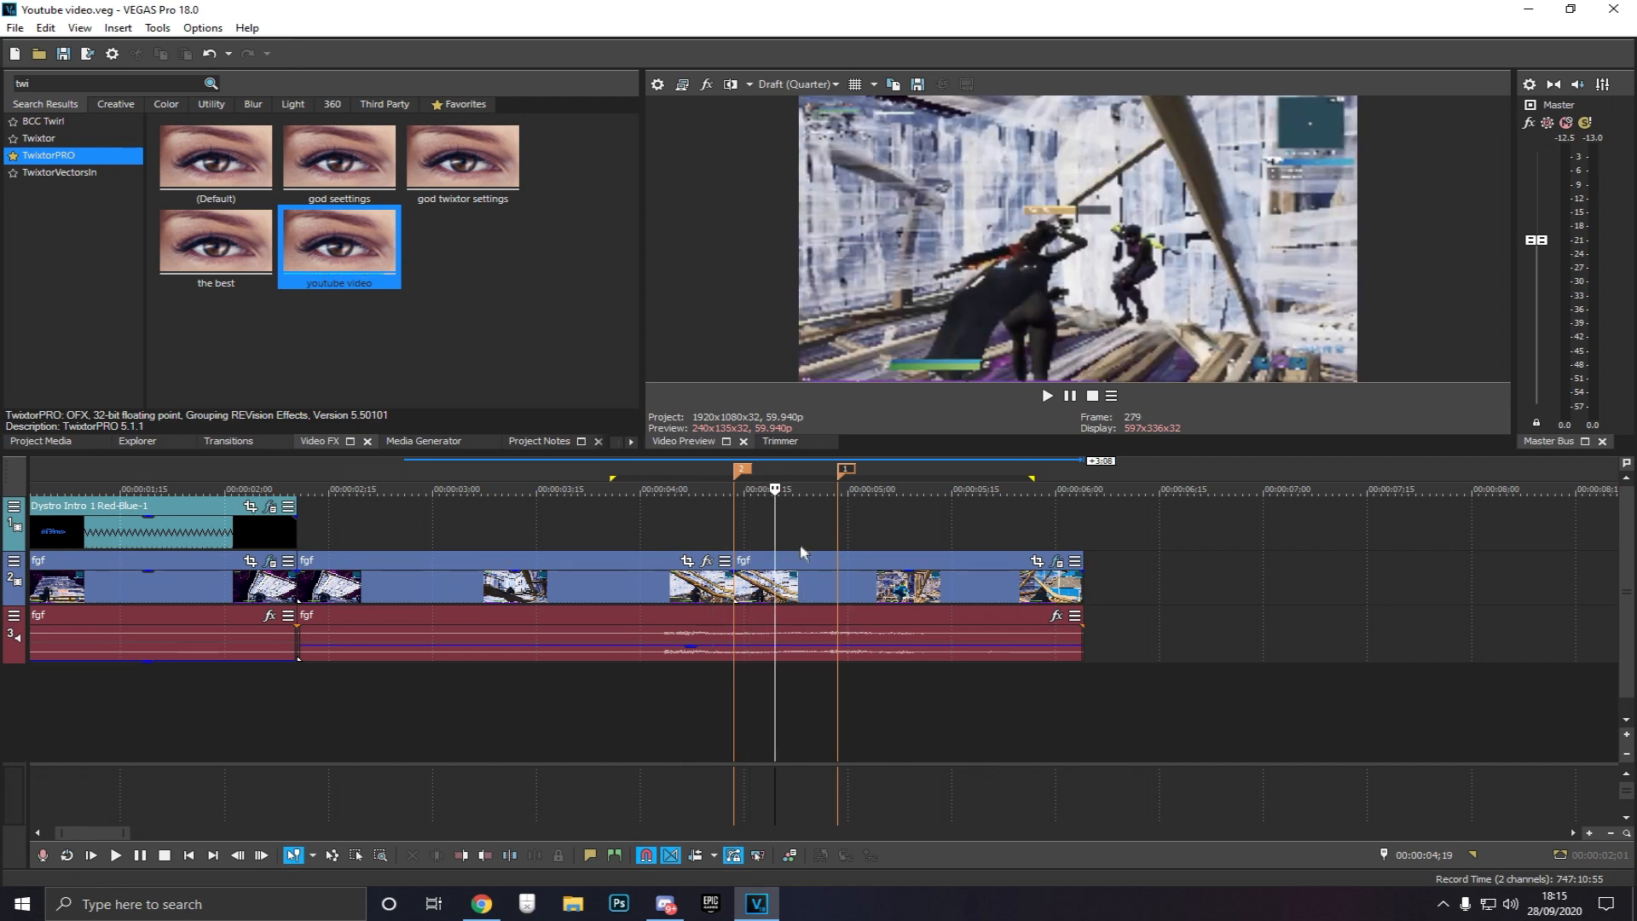
left_click(836, 727)
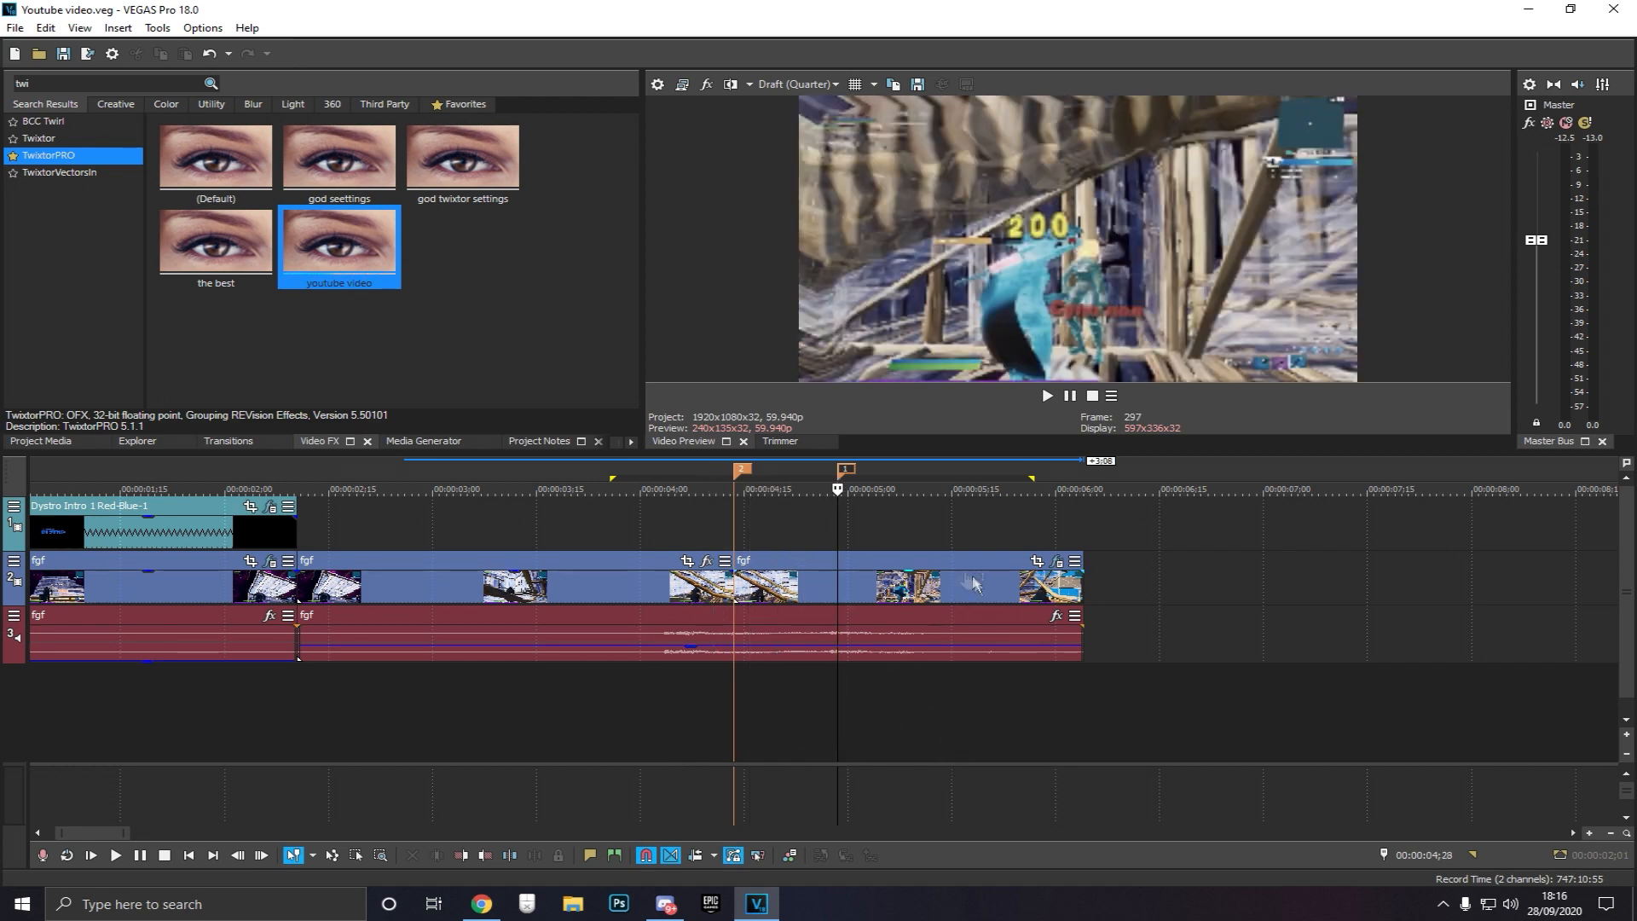
left_click(850, 575)
key("s")
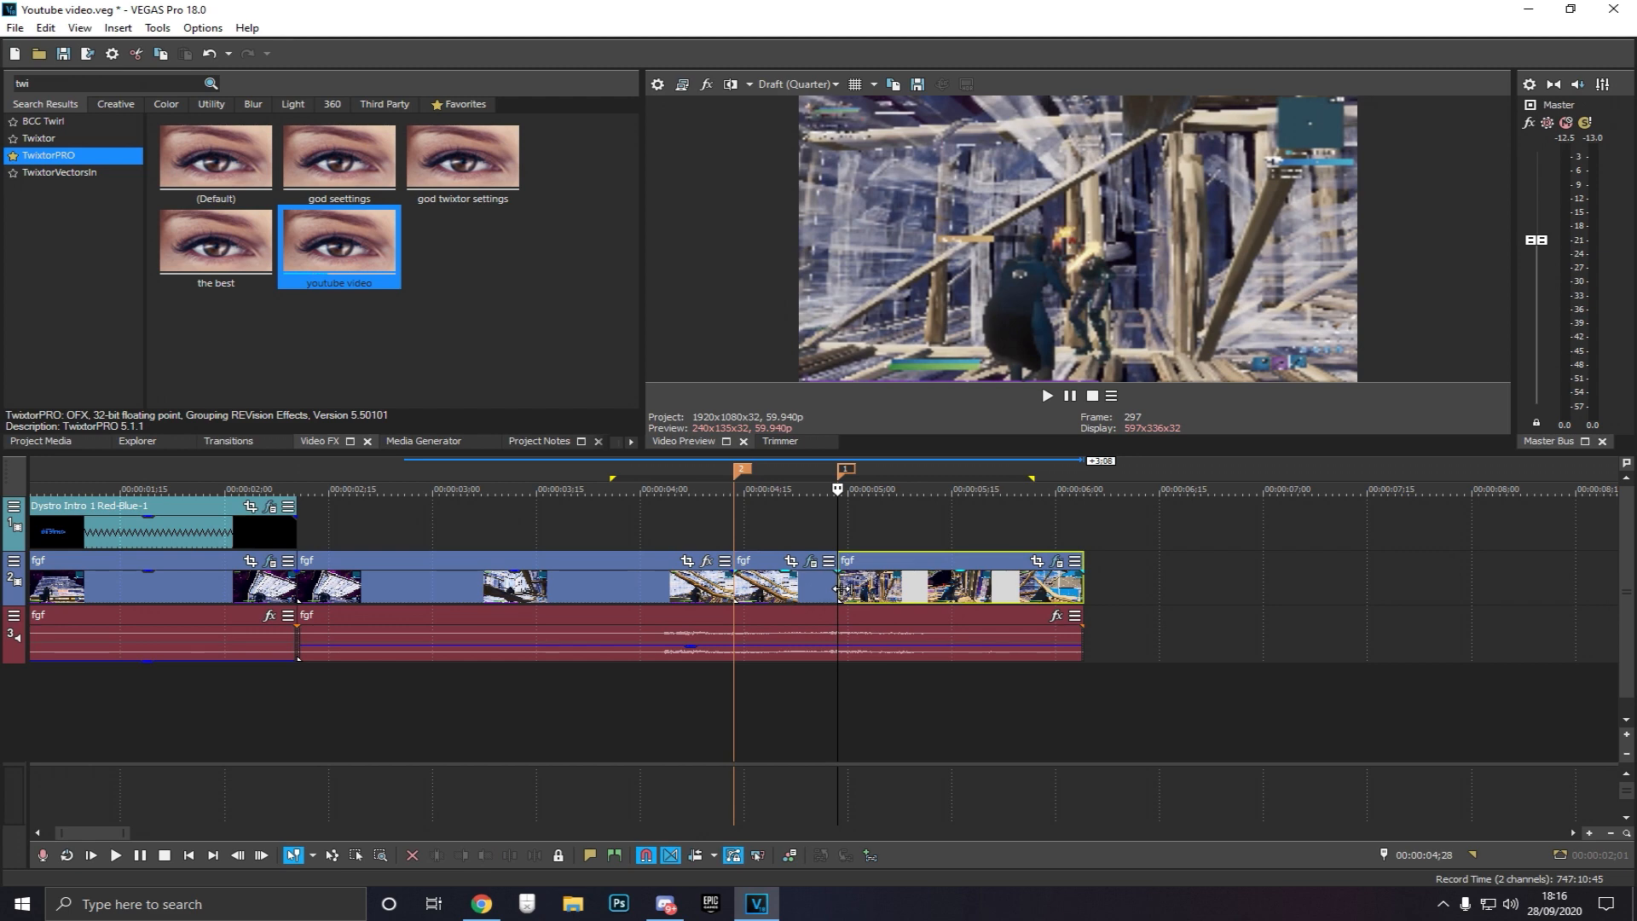
Step the playhead one frame forward and save the project
key("Right")
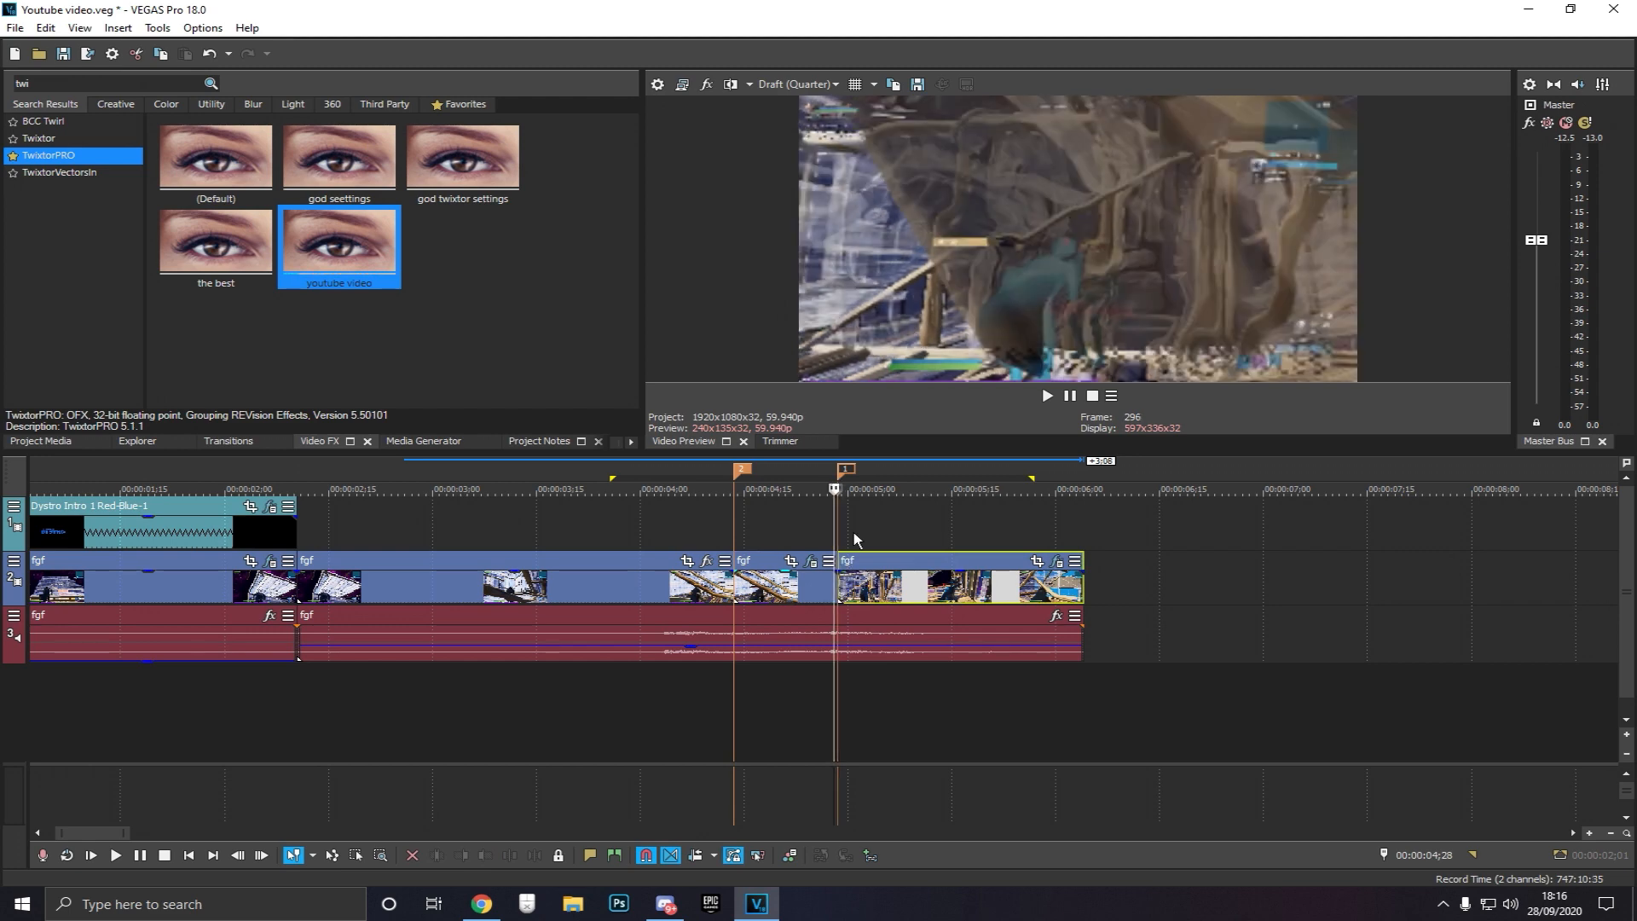
left_click(854, 533)
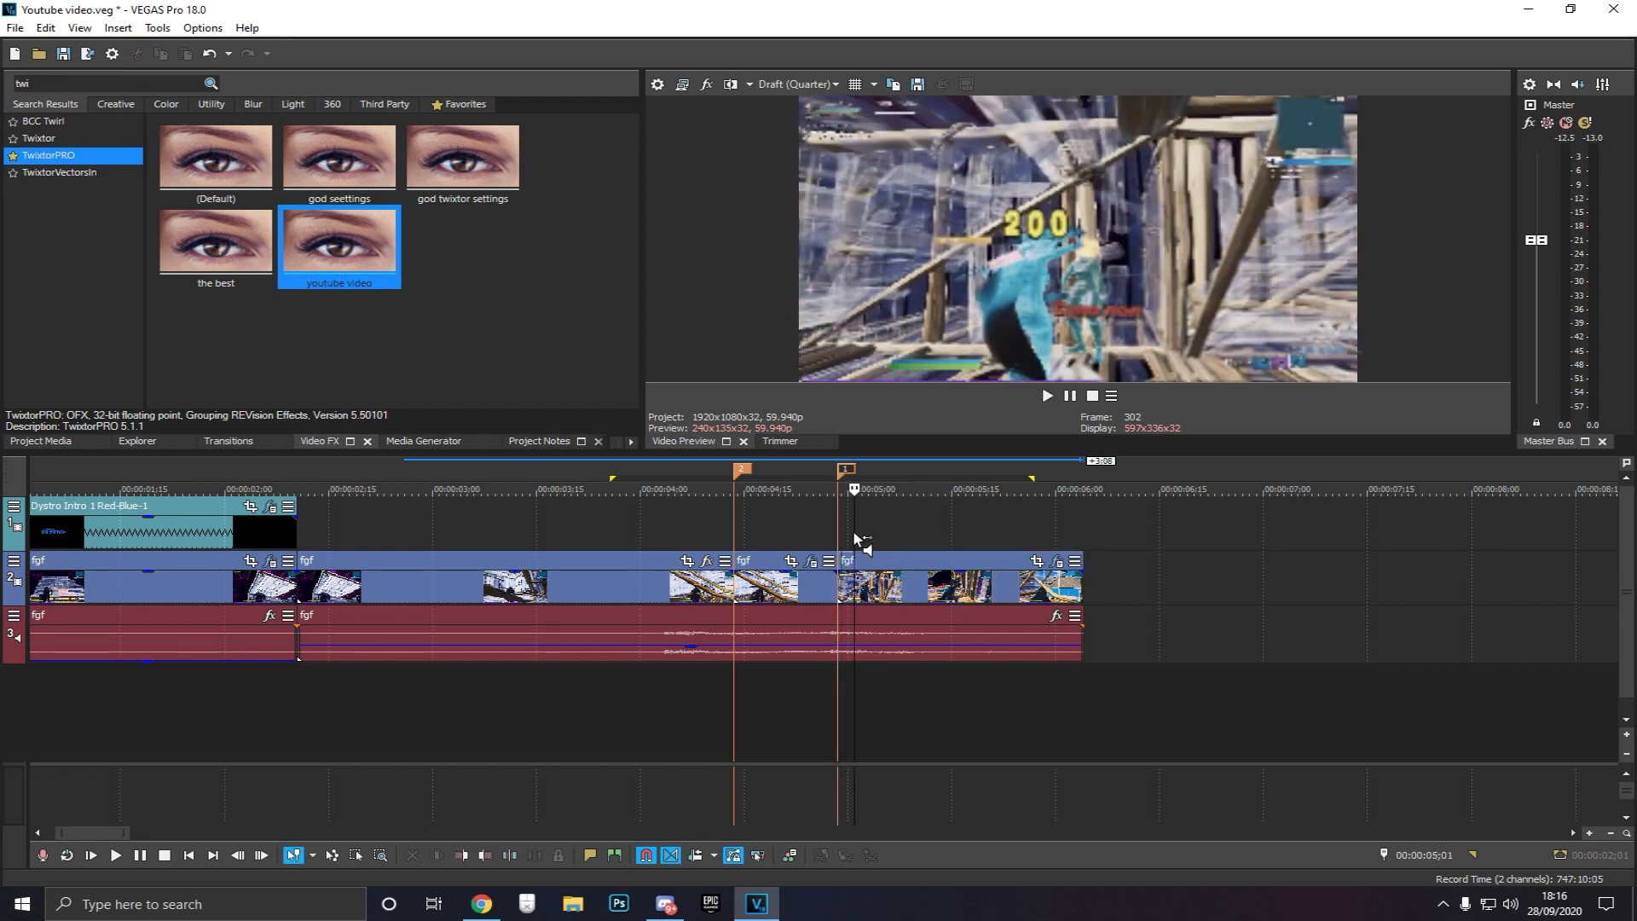
key("ctrl+s")
Search the video effects for "color cor" and apply the Color Corrector (Secondary) "god settings" preset to the ramp segment
left_click(743, 518)
left_click(201, 83)
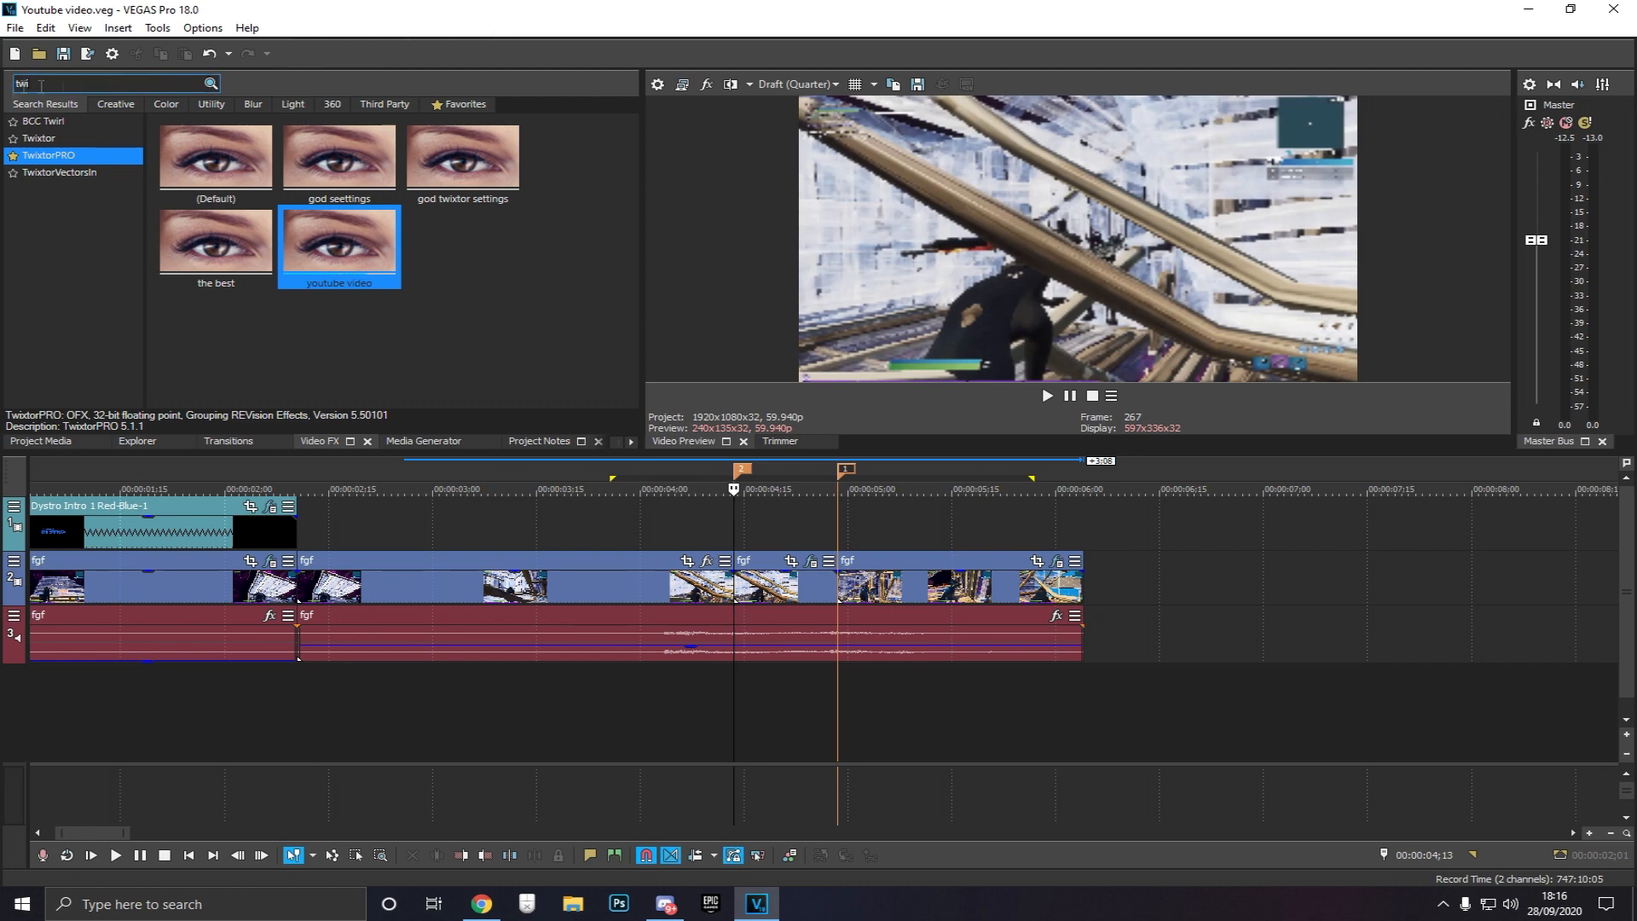
key("BackSpace")
key("BackSpace")
key("BackSpace")
type("color cor")
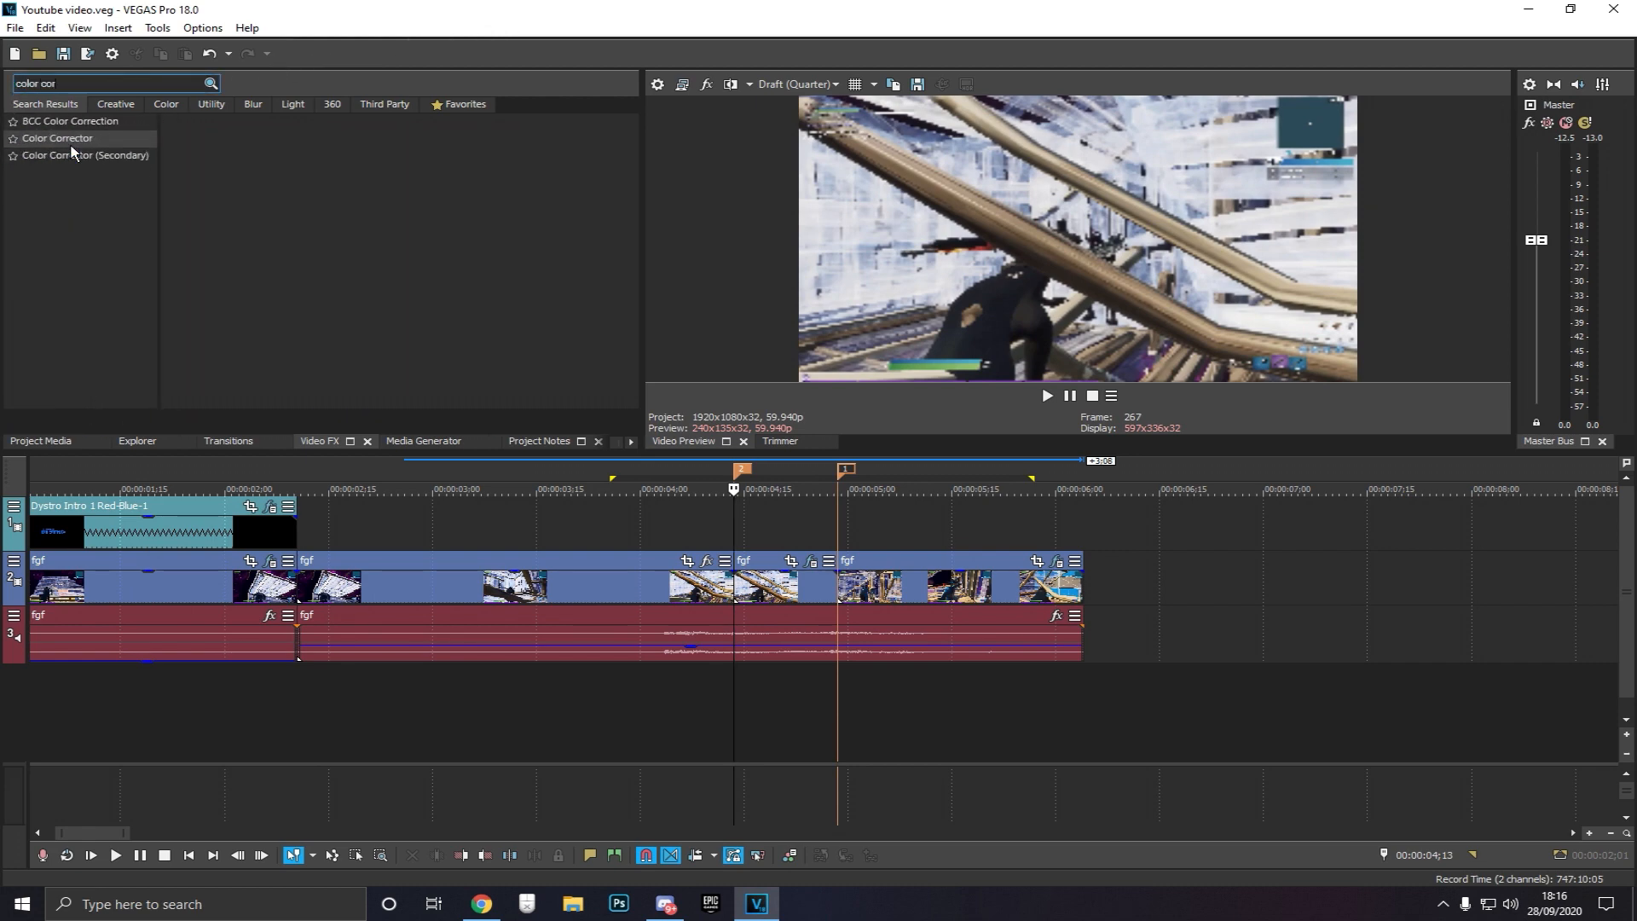
left_click(72, 153)
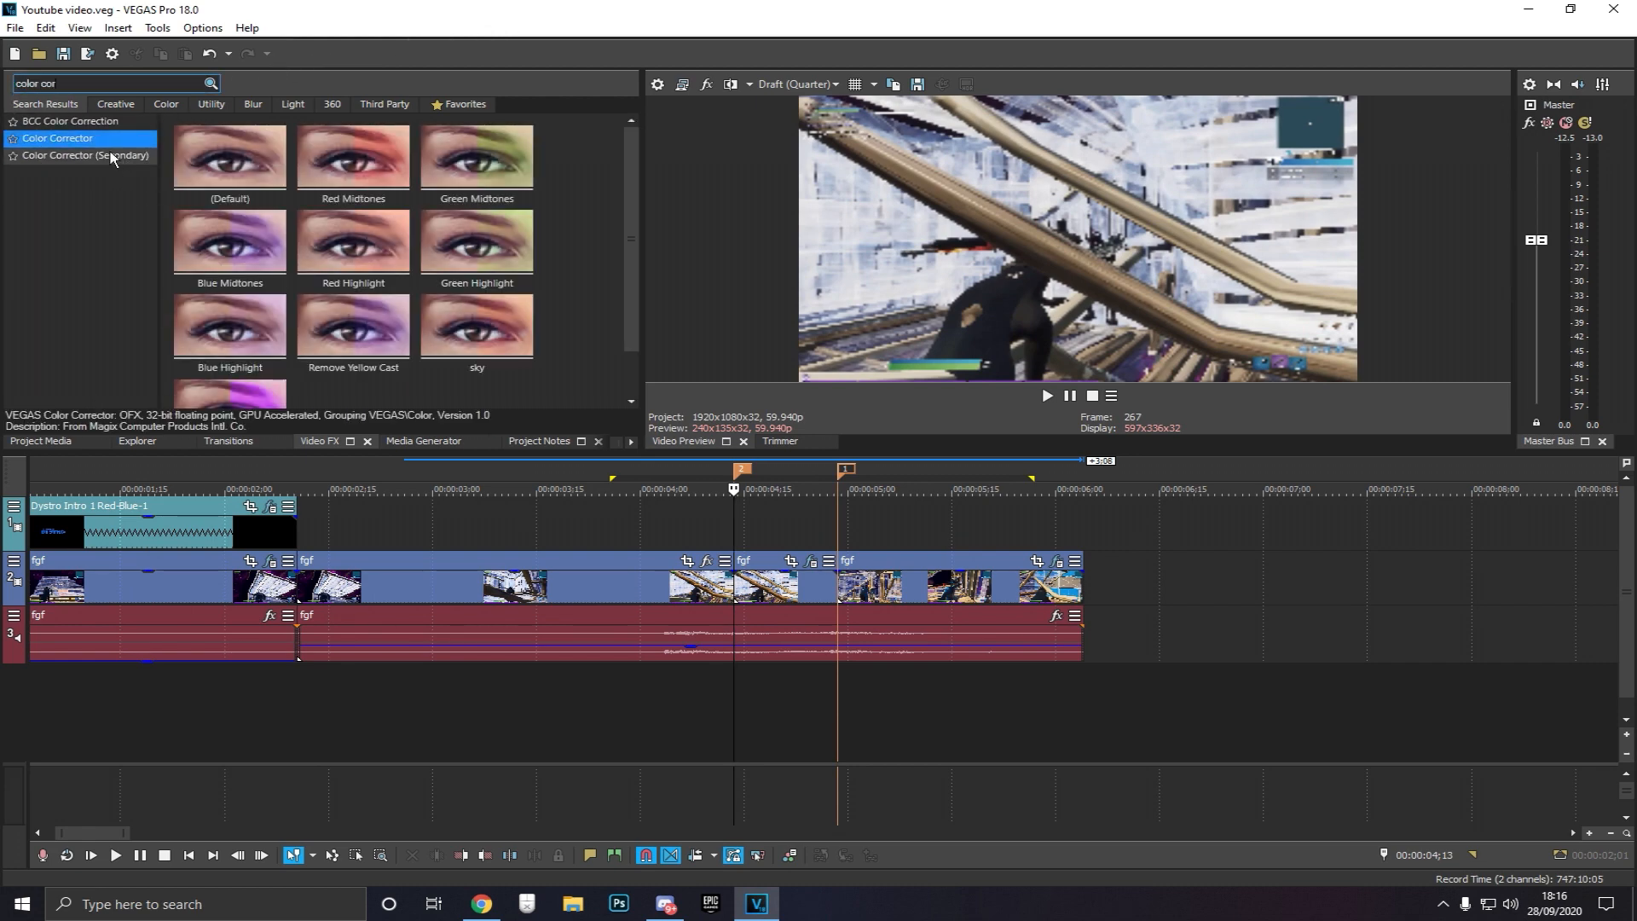
left_click_drag(353, 341, 808, 593)
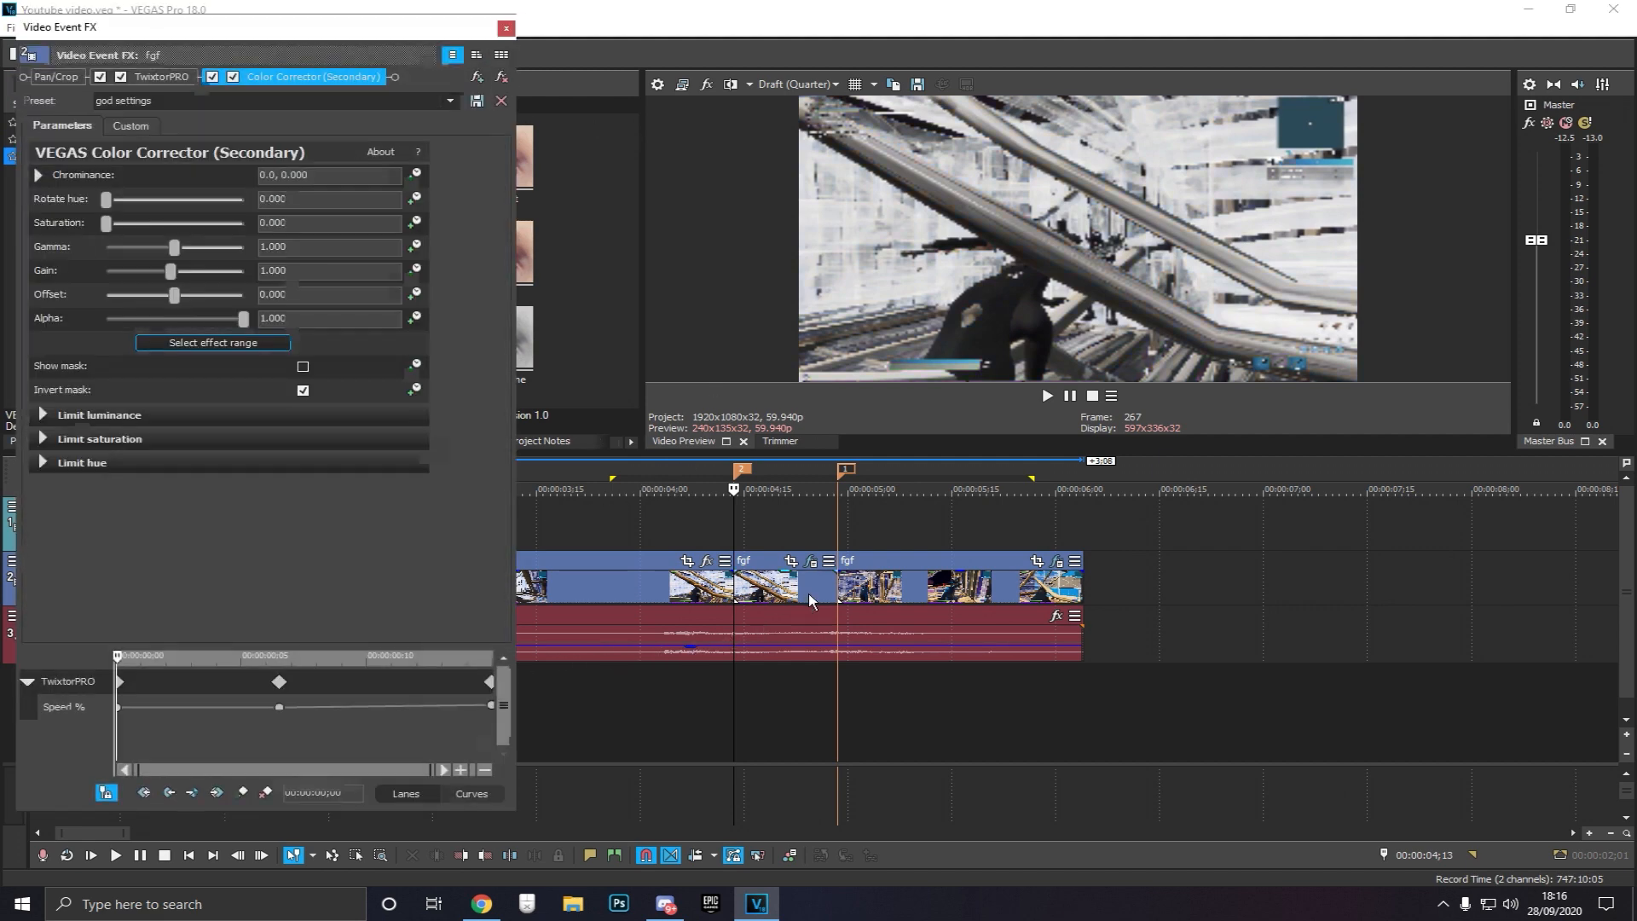
Open the Color Corrector's Custom view and switch the preview quality to Draft (Full)
left_click(788, 537)
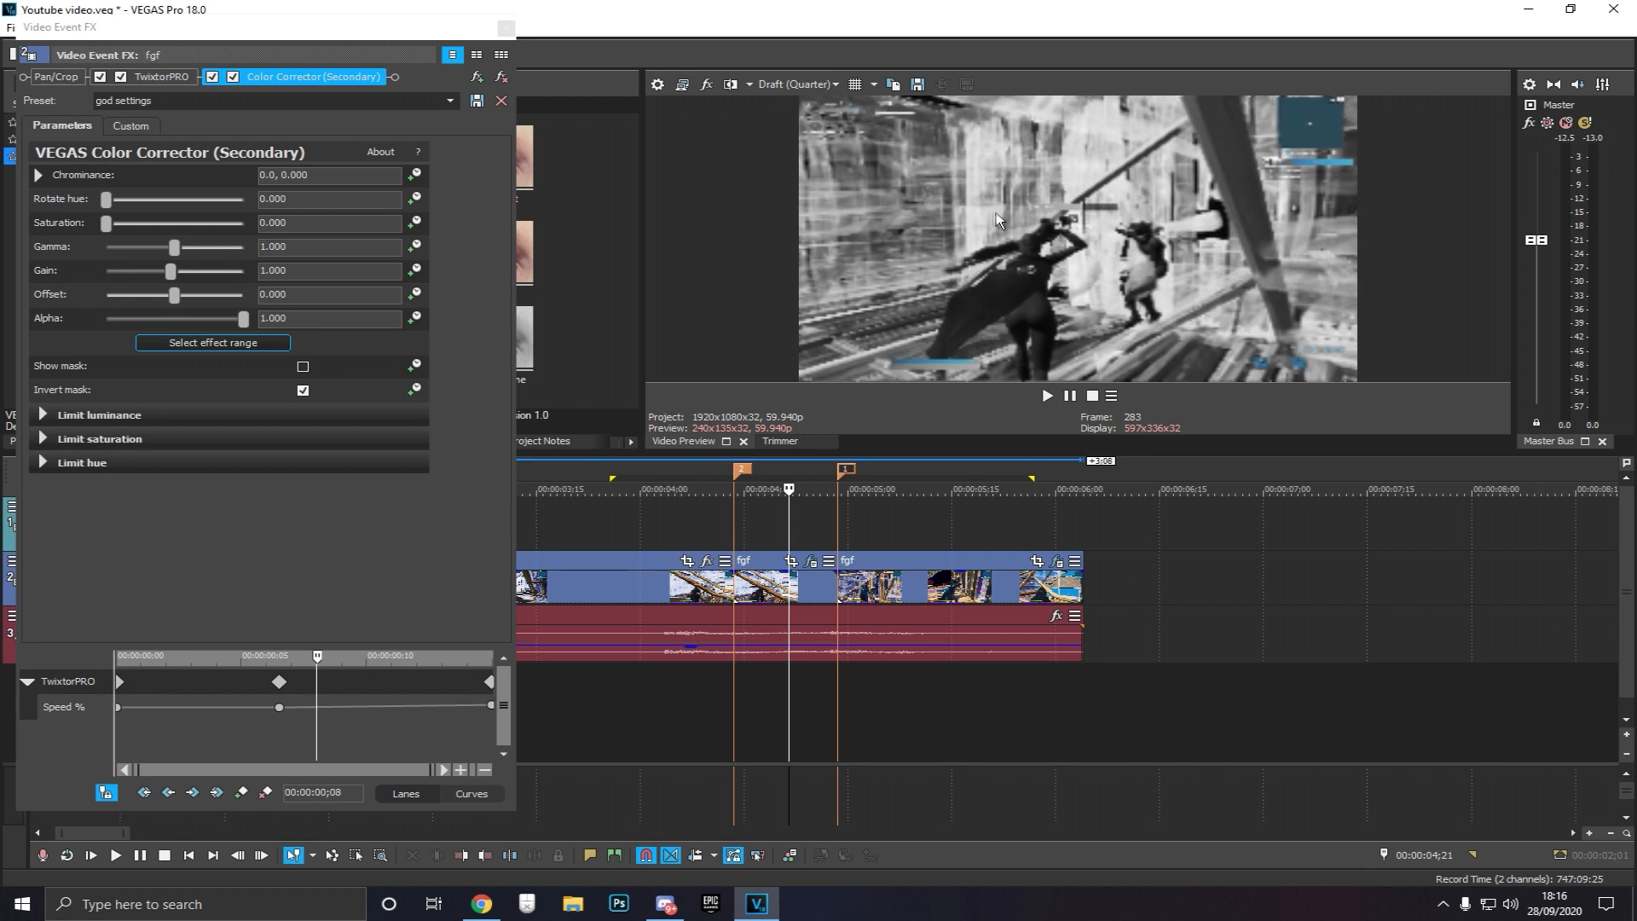
left_click(131, 126)
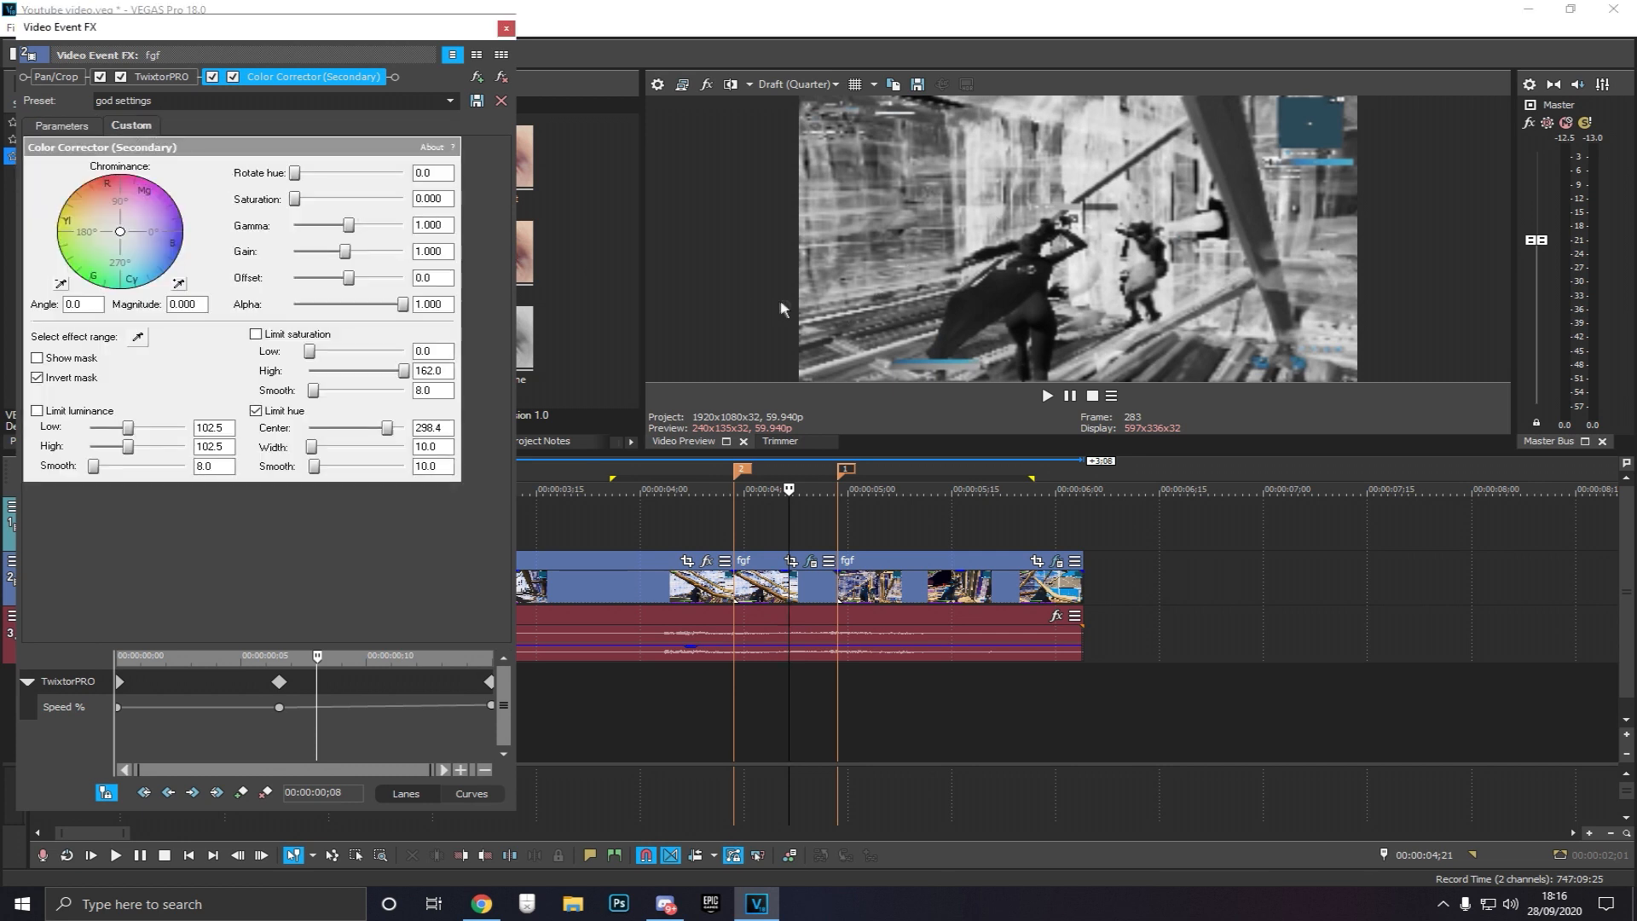
left_click(797, 83)
mouse_move(806, 111)
left_click(904, 123)
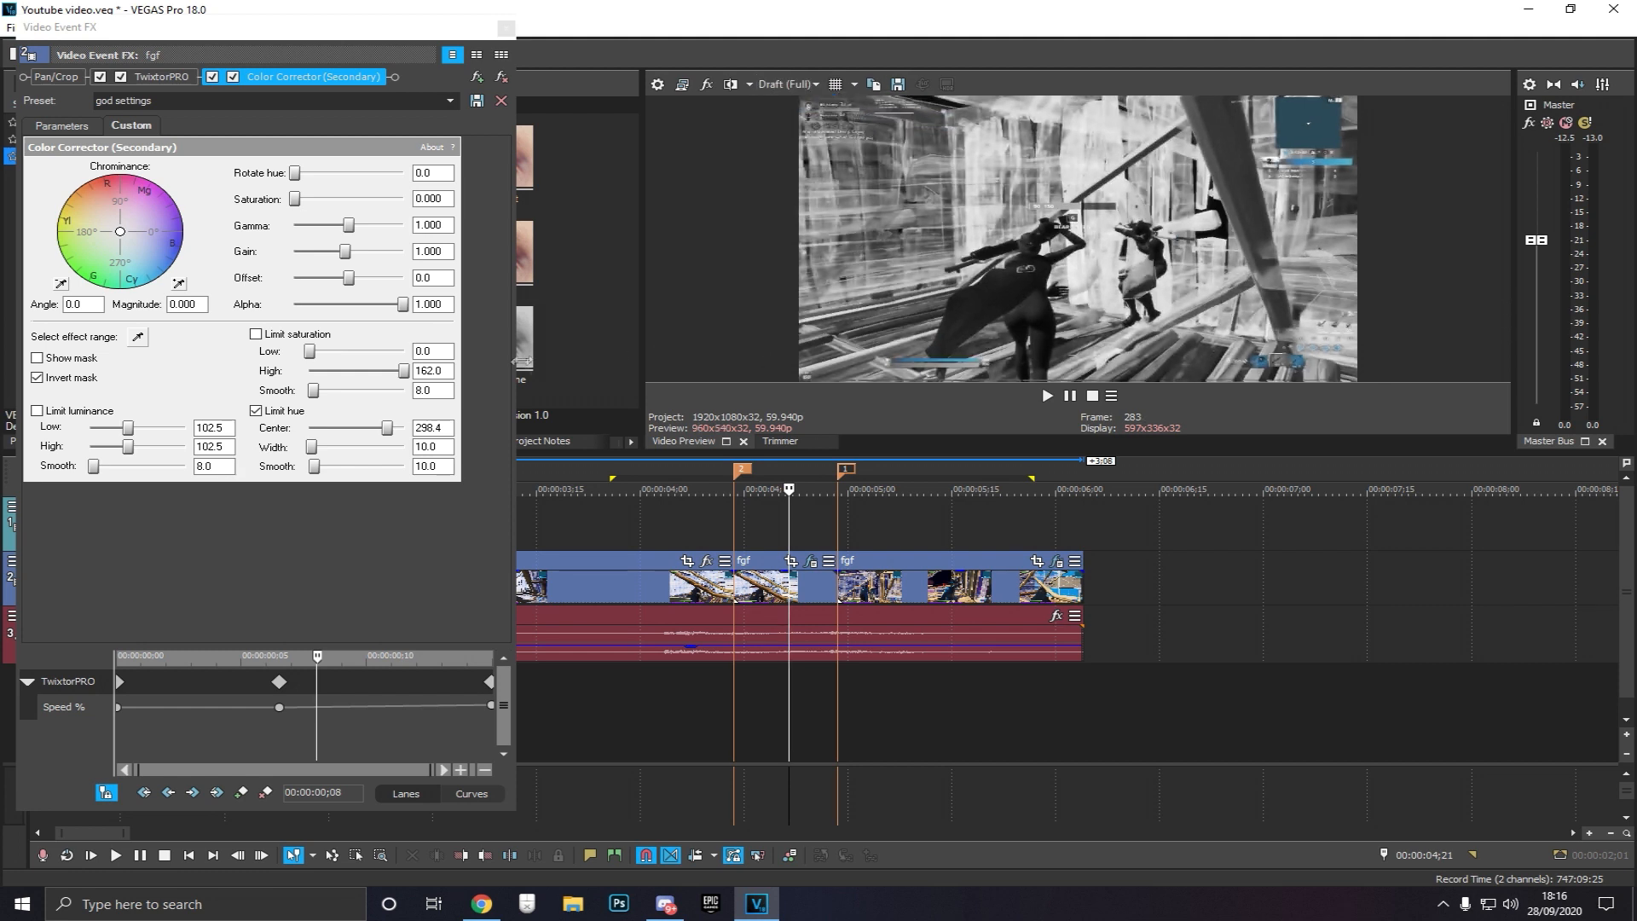
Uncheck Invert mask and pick the effect range from the character in the preview with the eyedropper twice
left_click(38, 378)
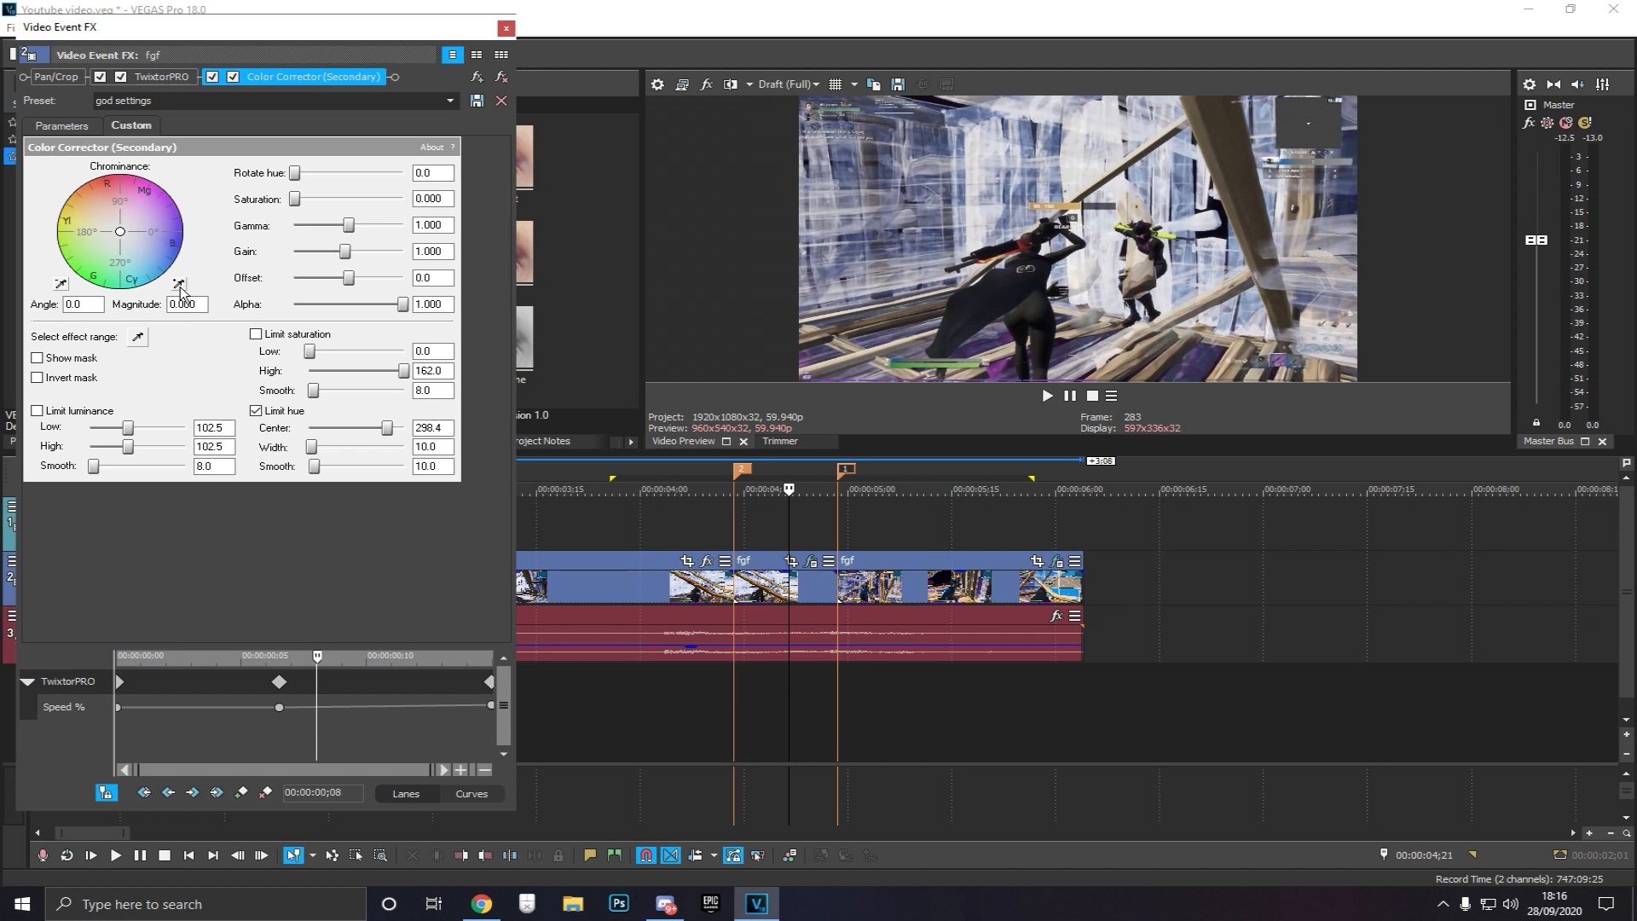
left_click(139, 337)
left_click(1221, 253)
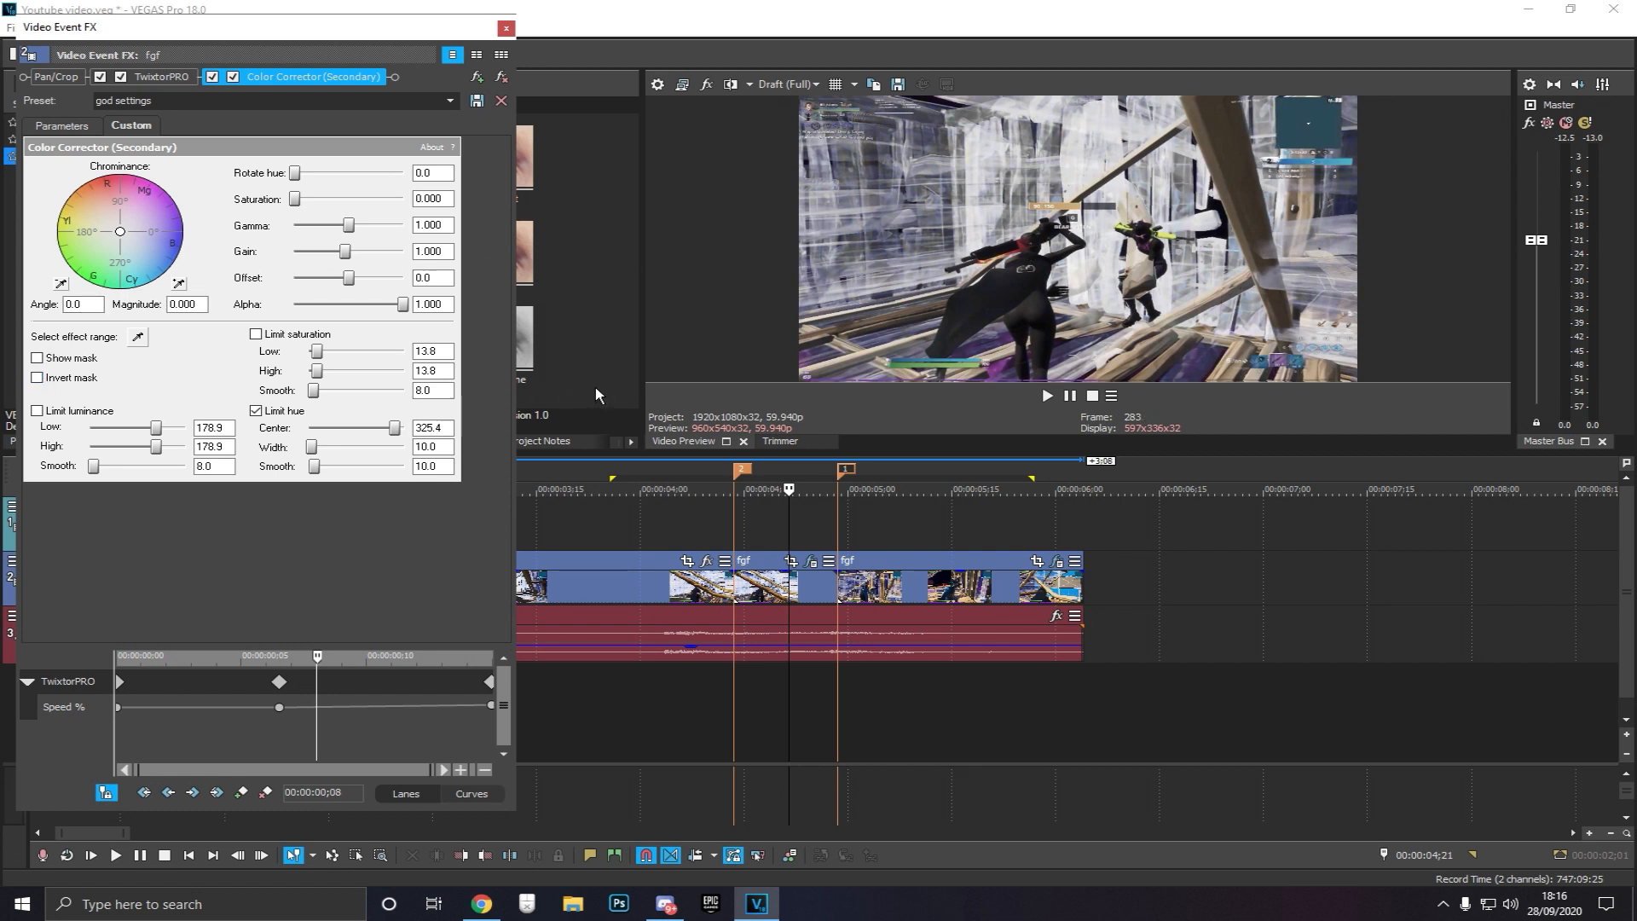
left_click(139, 337)
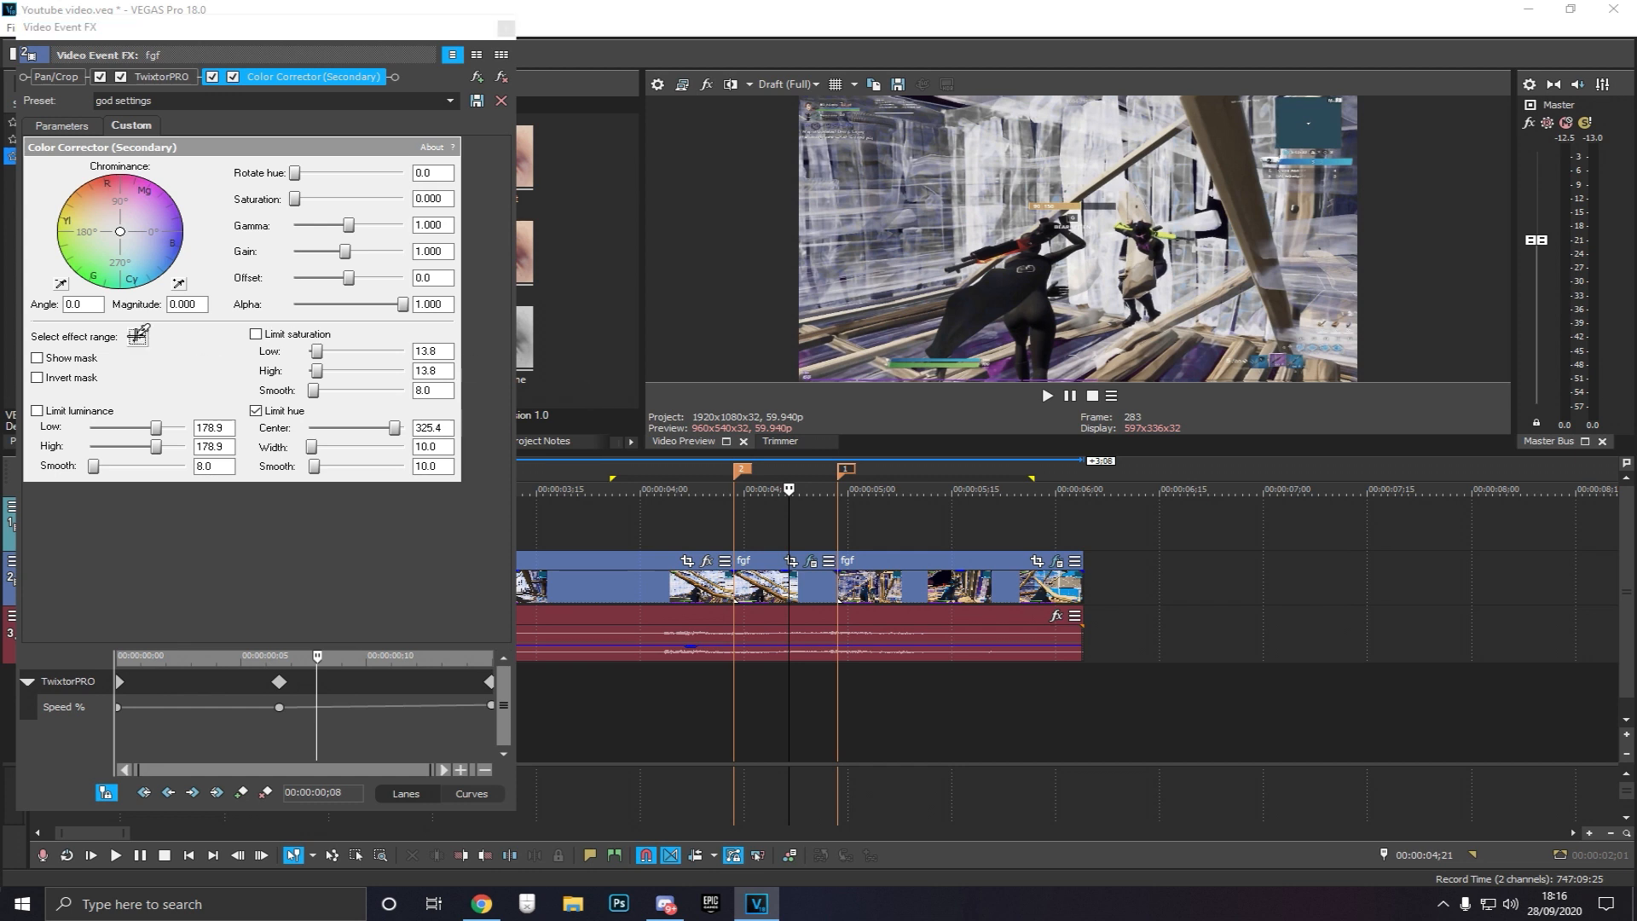
left_click(1201, 370)
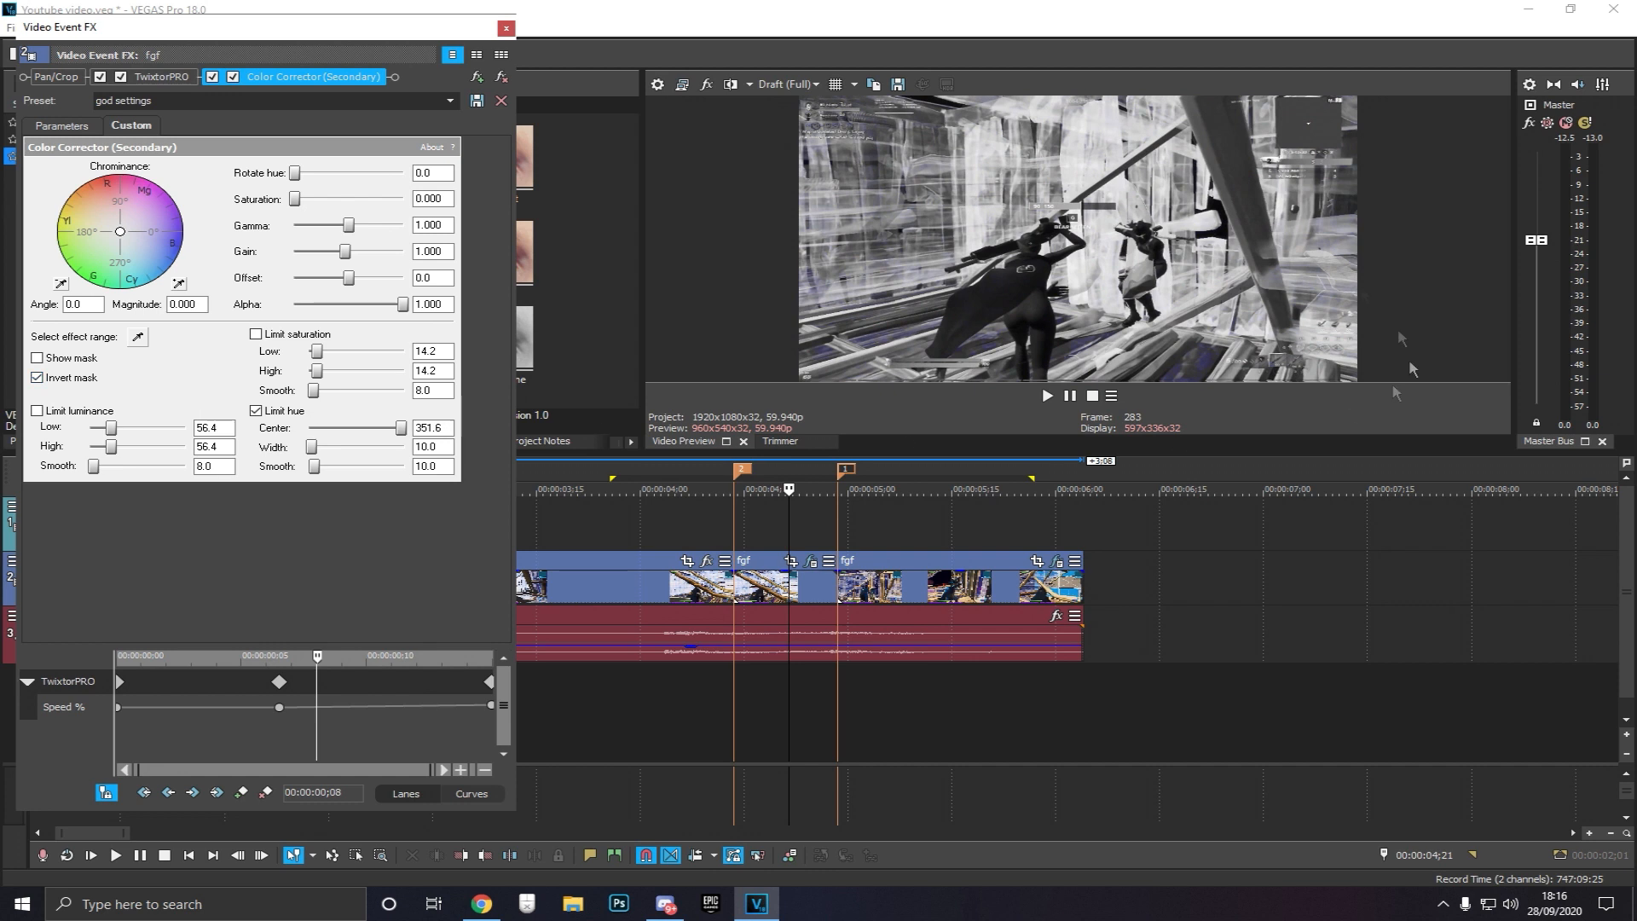
Pick the effect range from the preview twice more with the eyedropper and close the effect window
left_click(139, 337)
left_click(1055, 316)
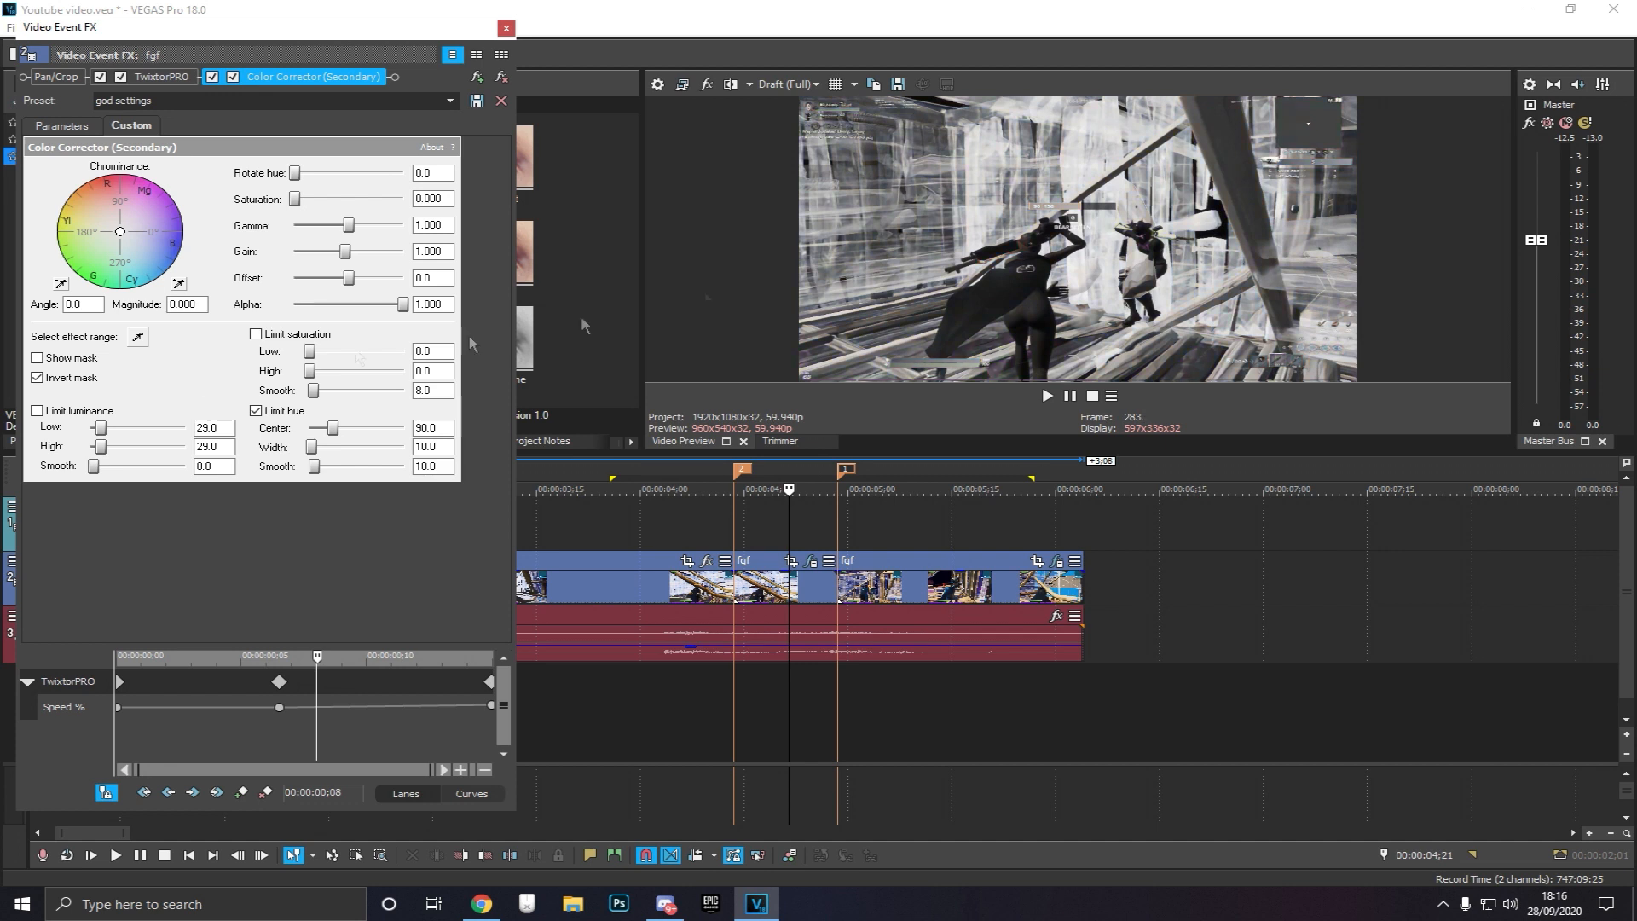
left_click(139, 337)
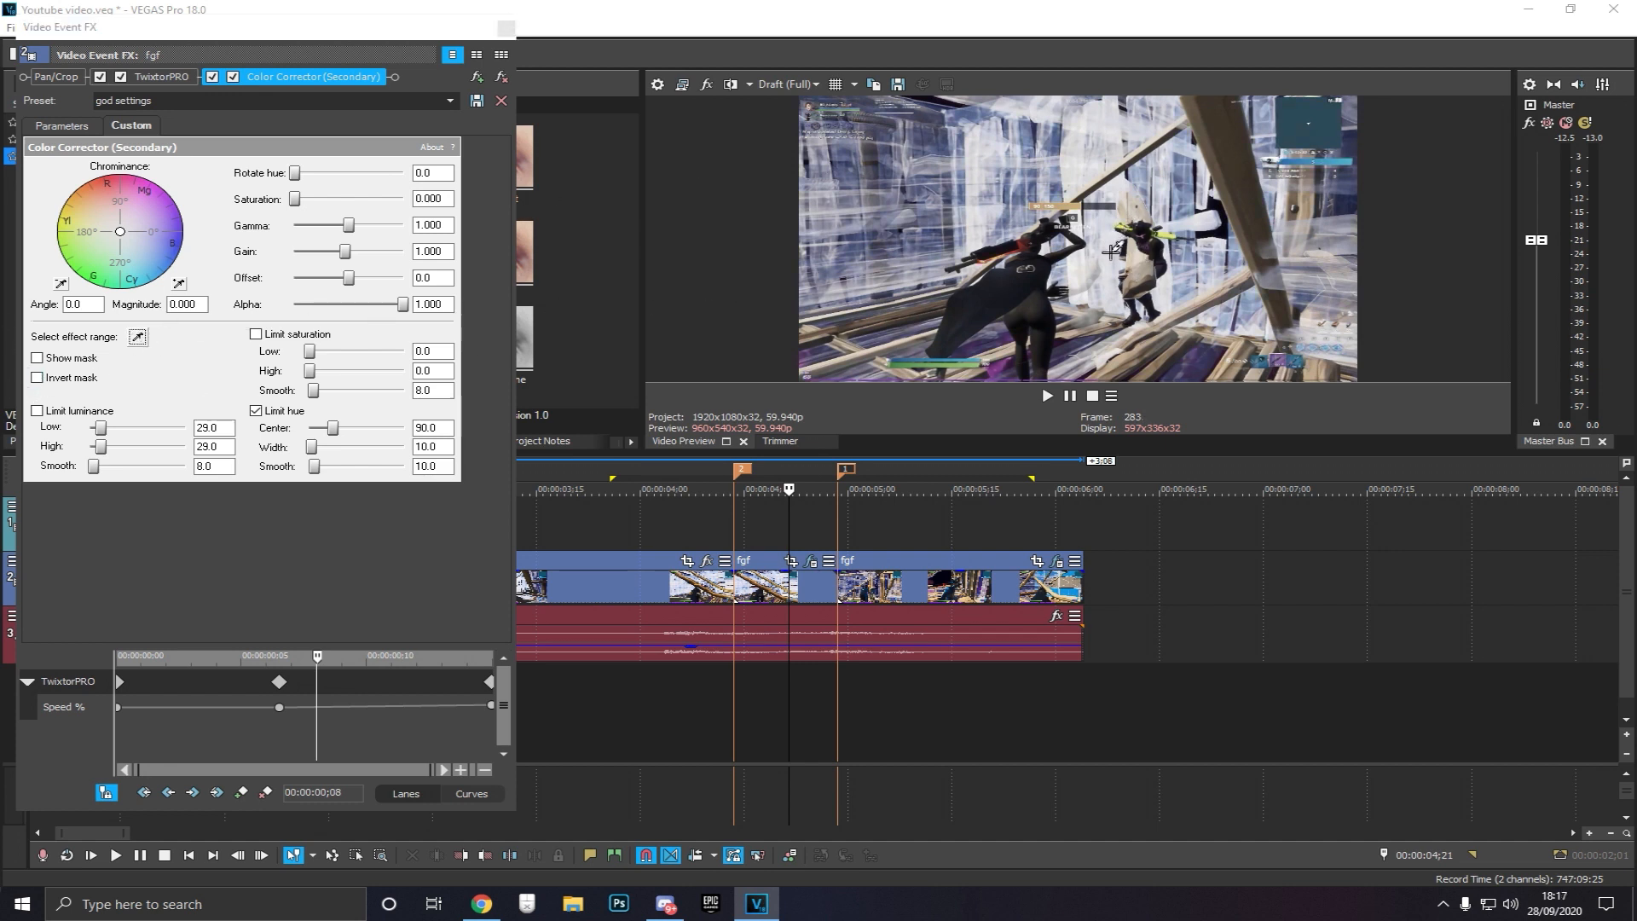
left_click(1111, 251)
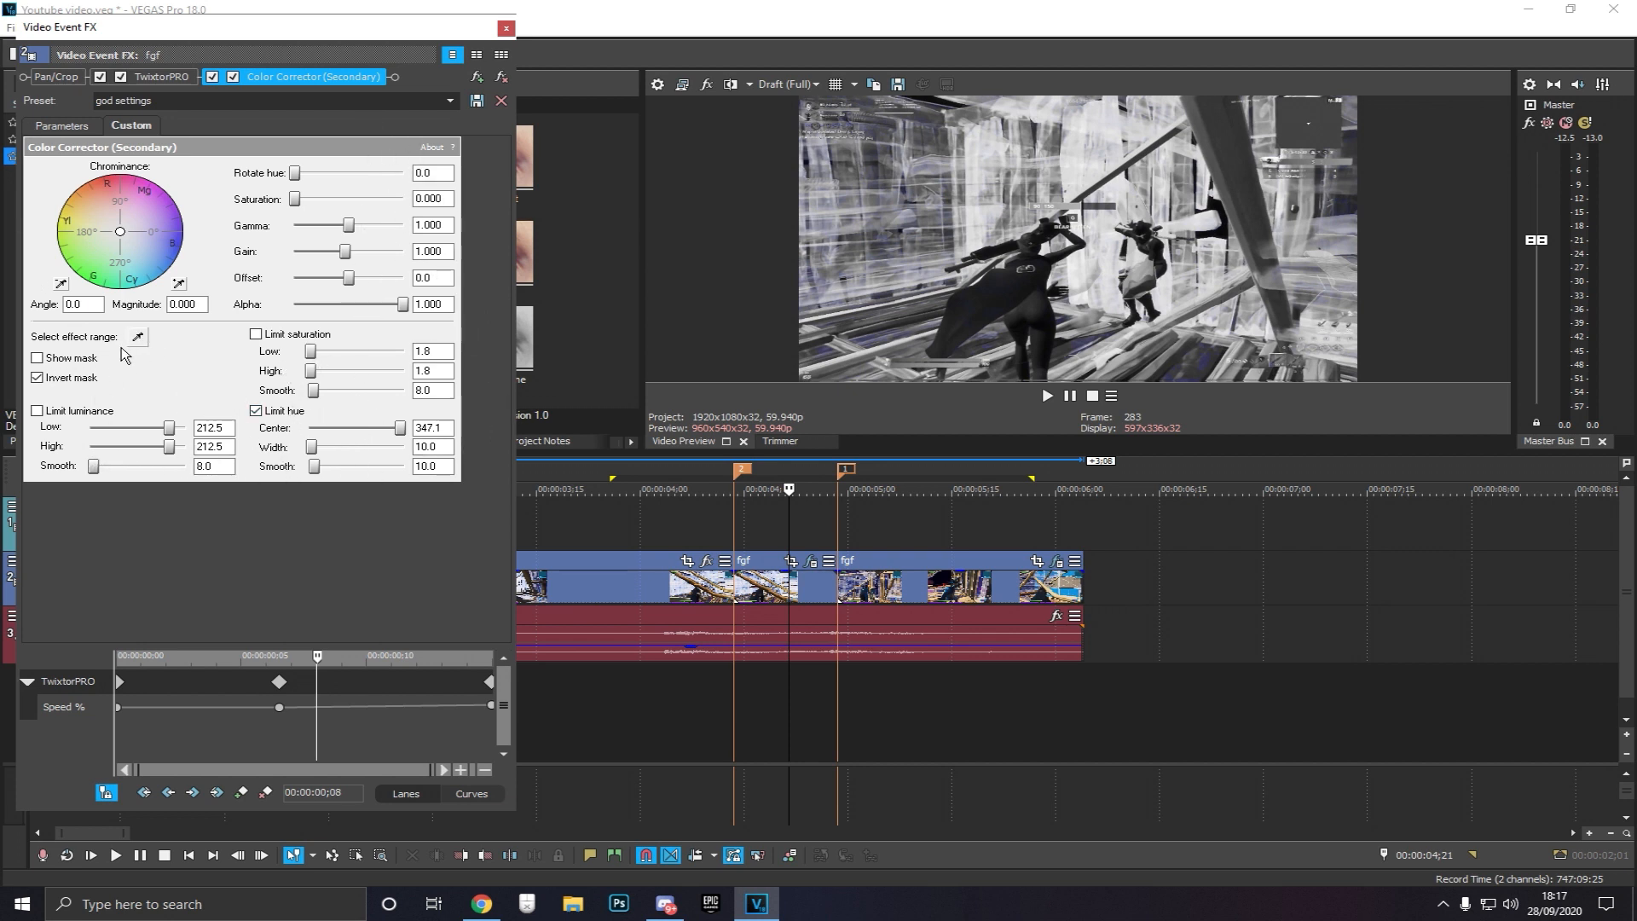
left_click(503, 30)
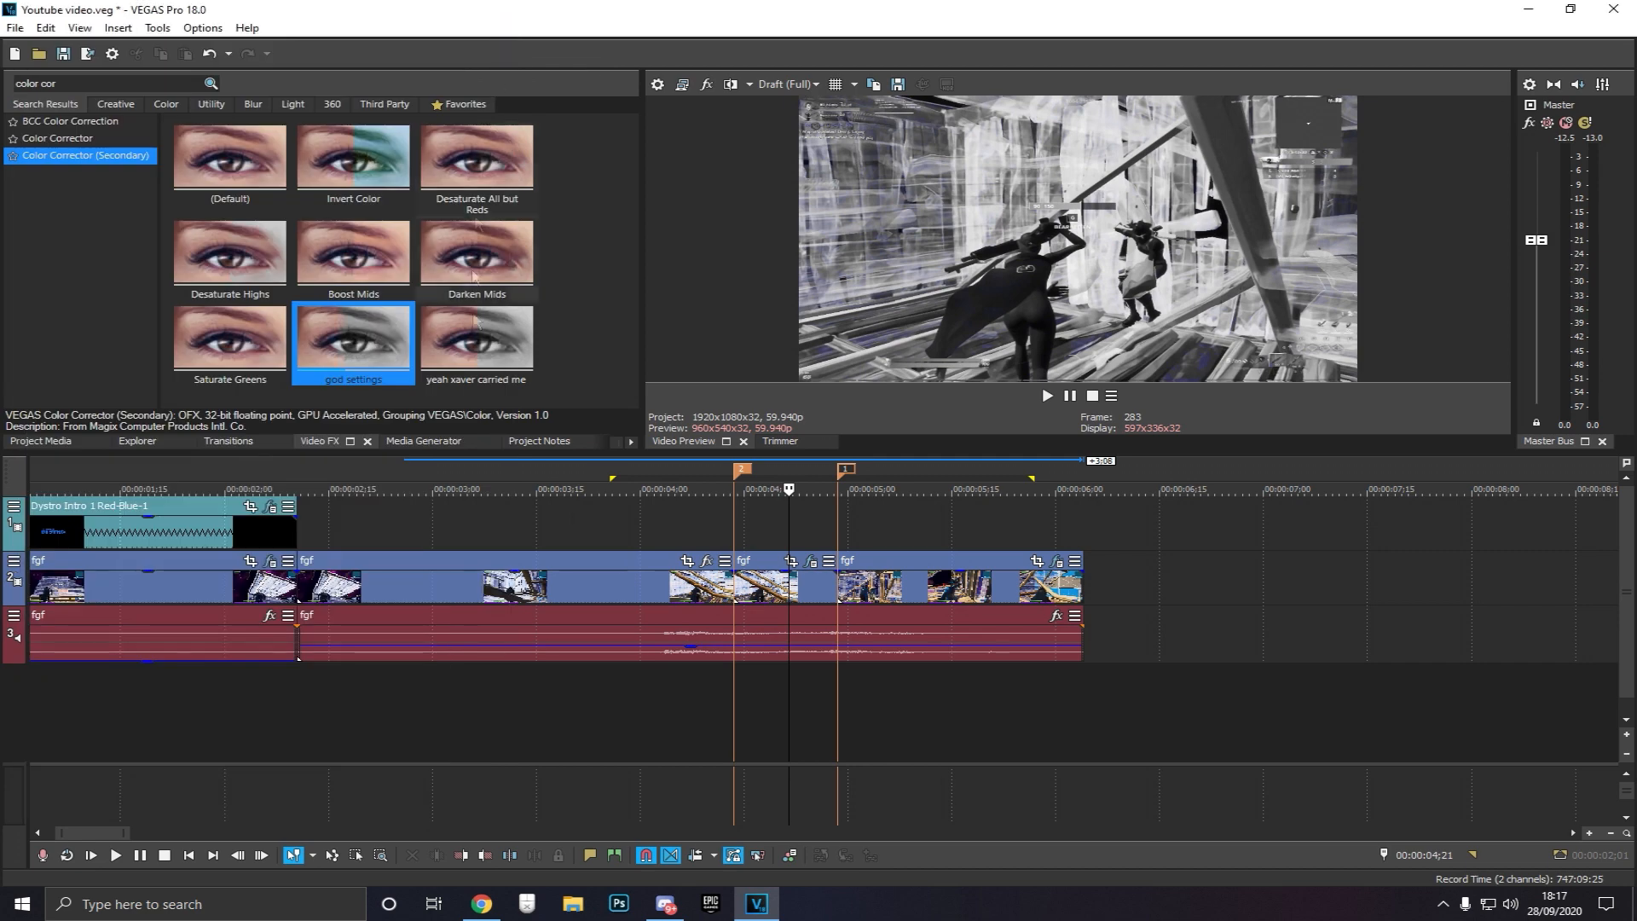
Play back the colour-corrected ramp and set the preview quality back to Draft (Quarter)
left_click(735, 687)
left_click(702, 678)
key("space")
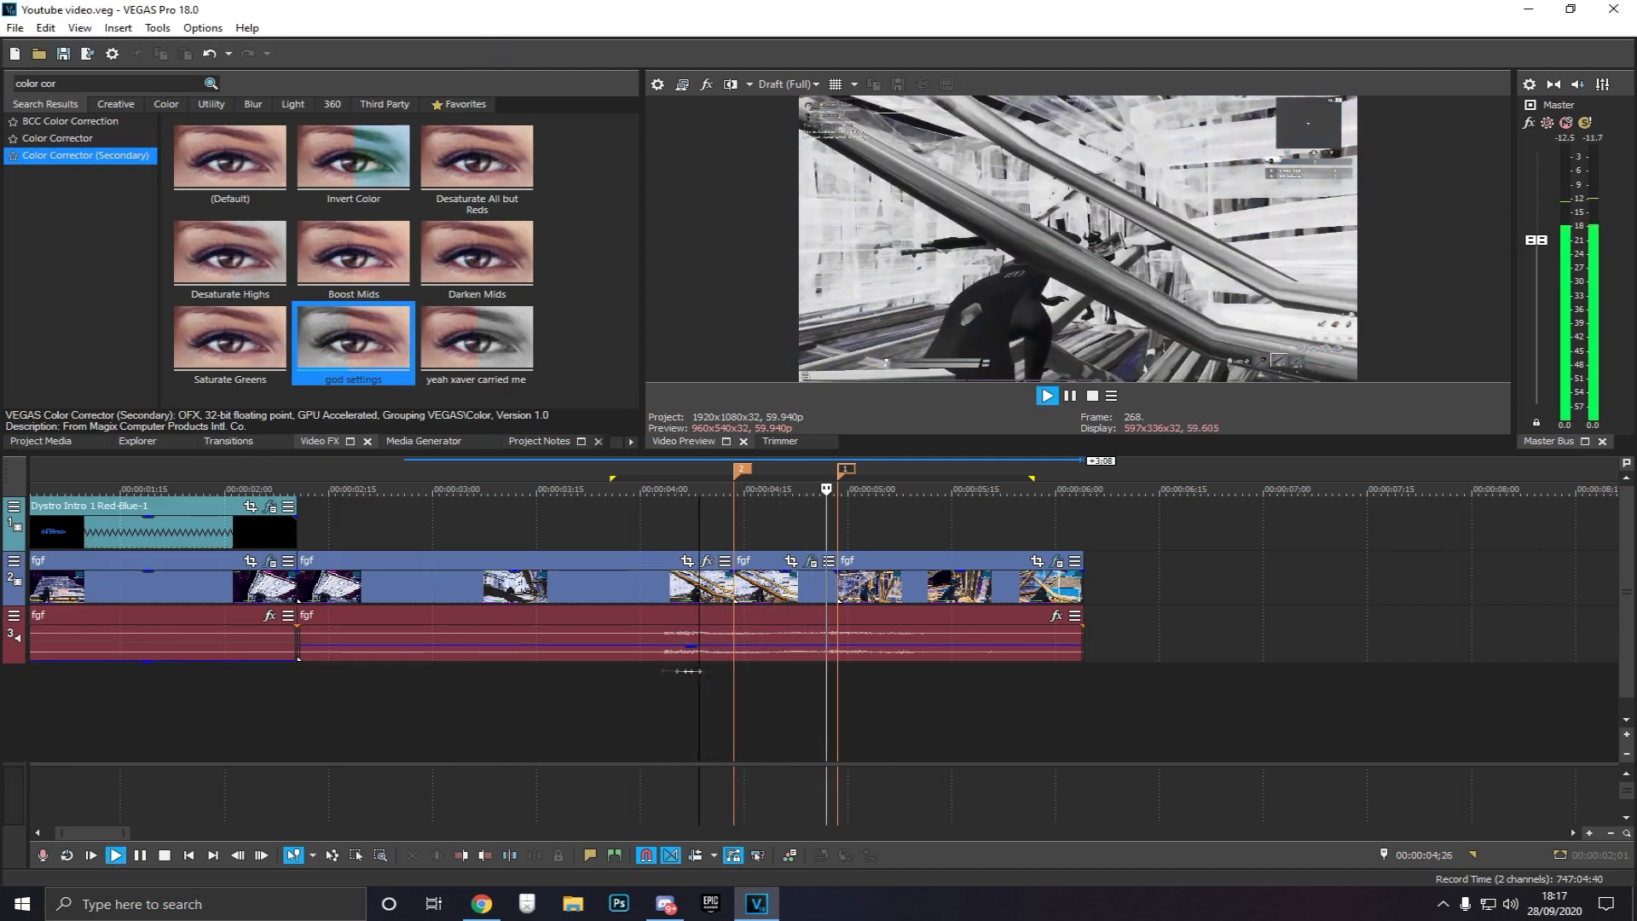
mouse_move(630, 673)
left_mouse_down()
mouse_move(909, 676)
mouse_move(637, 681)
left_mouse_up()
left_click(786, 84)
mouse_move(793, 102)
left_click(886, 164)
left_click(668, 672)
key("space")
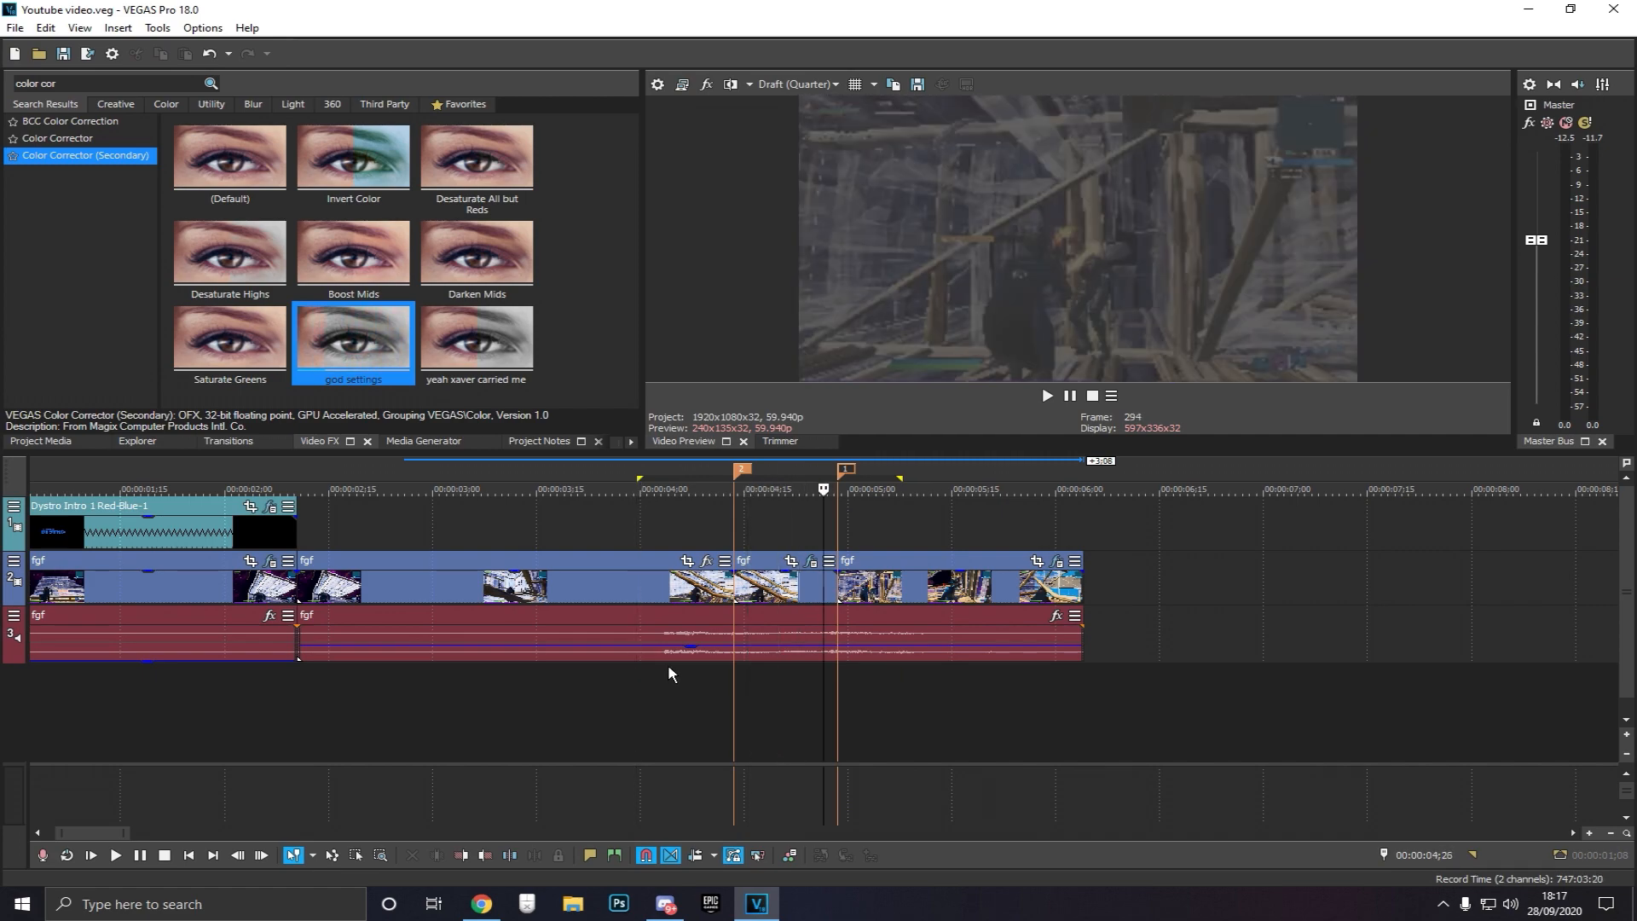
Loop-select the colour-corrected event's span and play it back
double_click(668, 667)
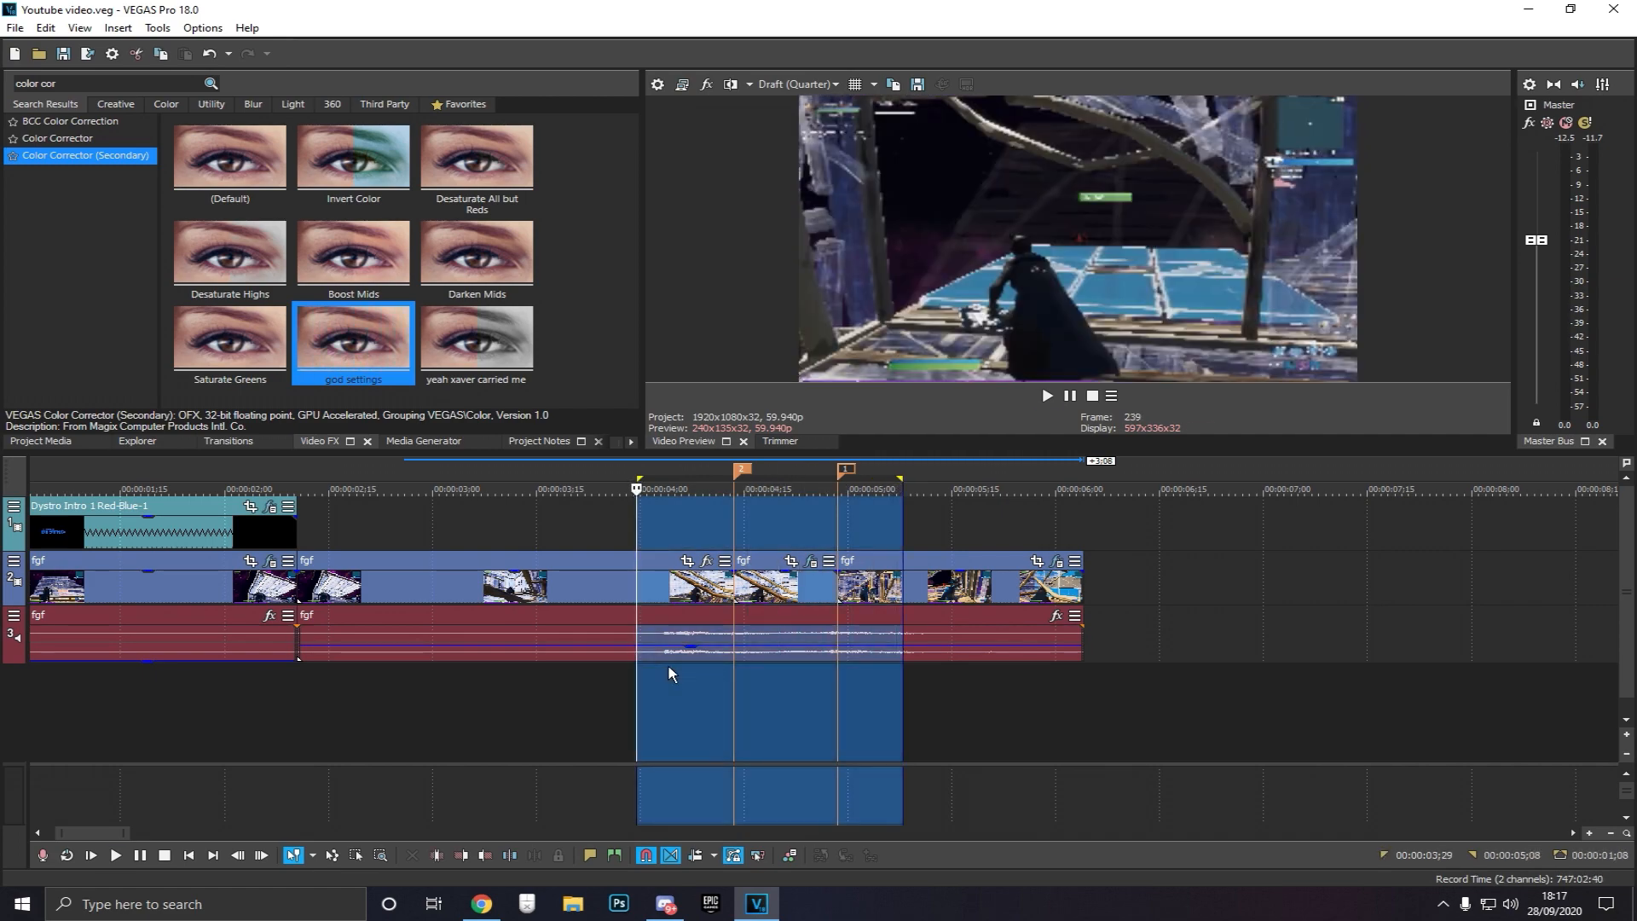
key("space")
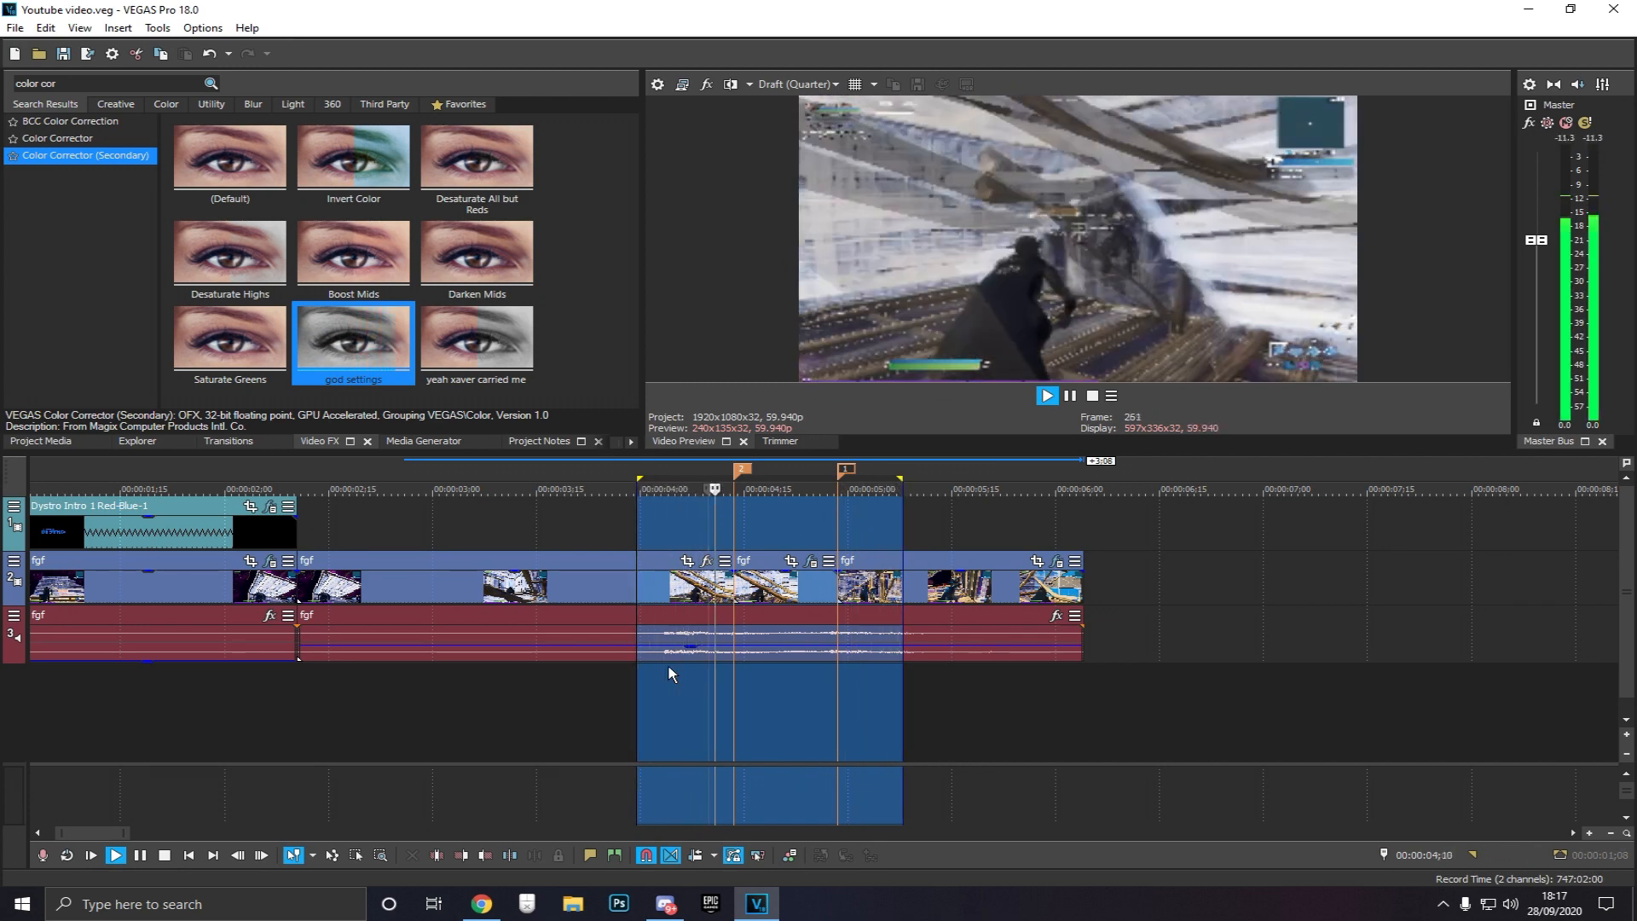
key("space")
Zoom into the ramp, drag the colour-corrected segment's edge to the right, and loop-play the surrounding area
left_click(731, 692)
scroll(733, 692, "up", 3)
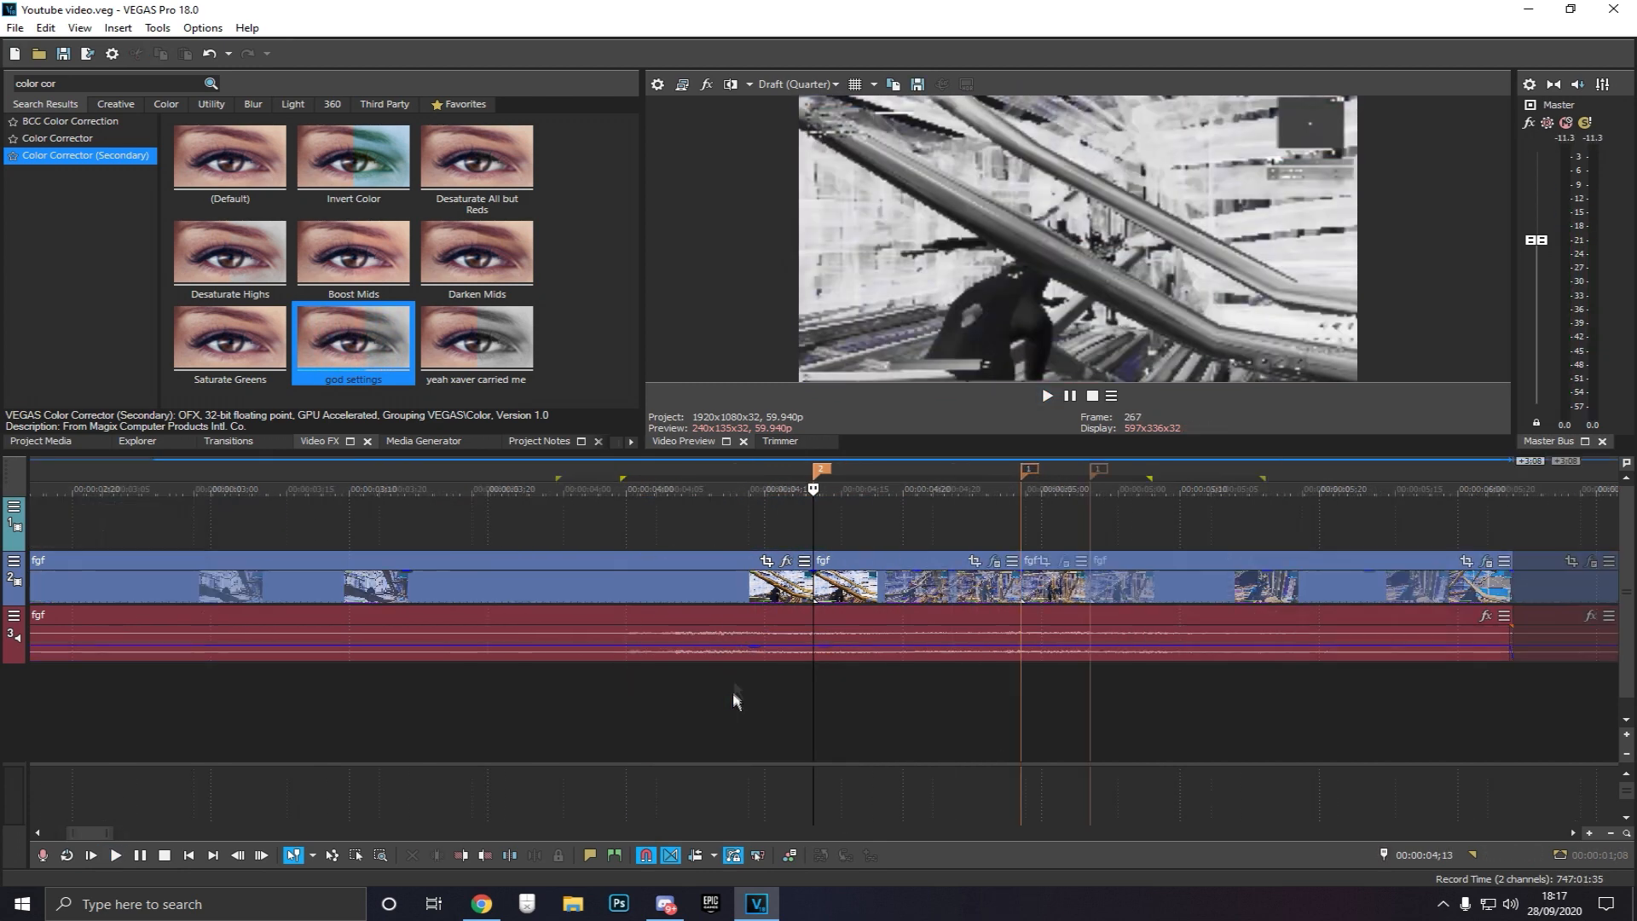
left_click(758, 718)
left_click_drag(808, 589, 893, 595)
left_click_drag(601, 742, 1404, 706)
key("space")
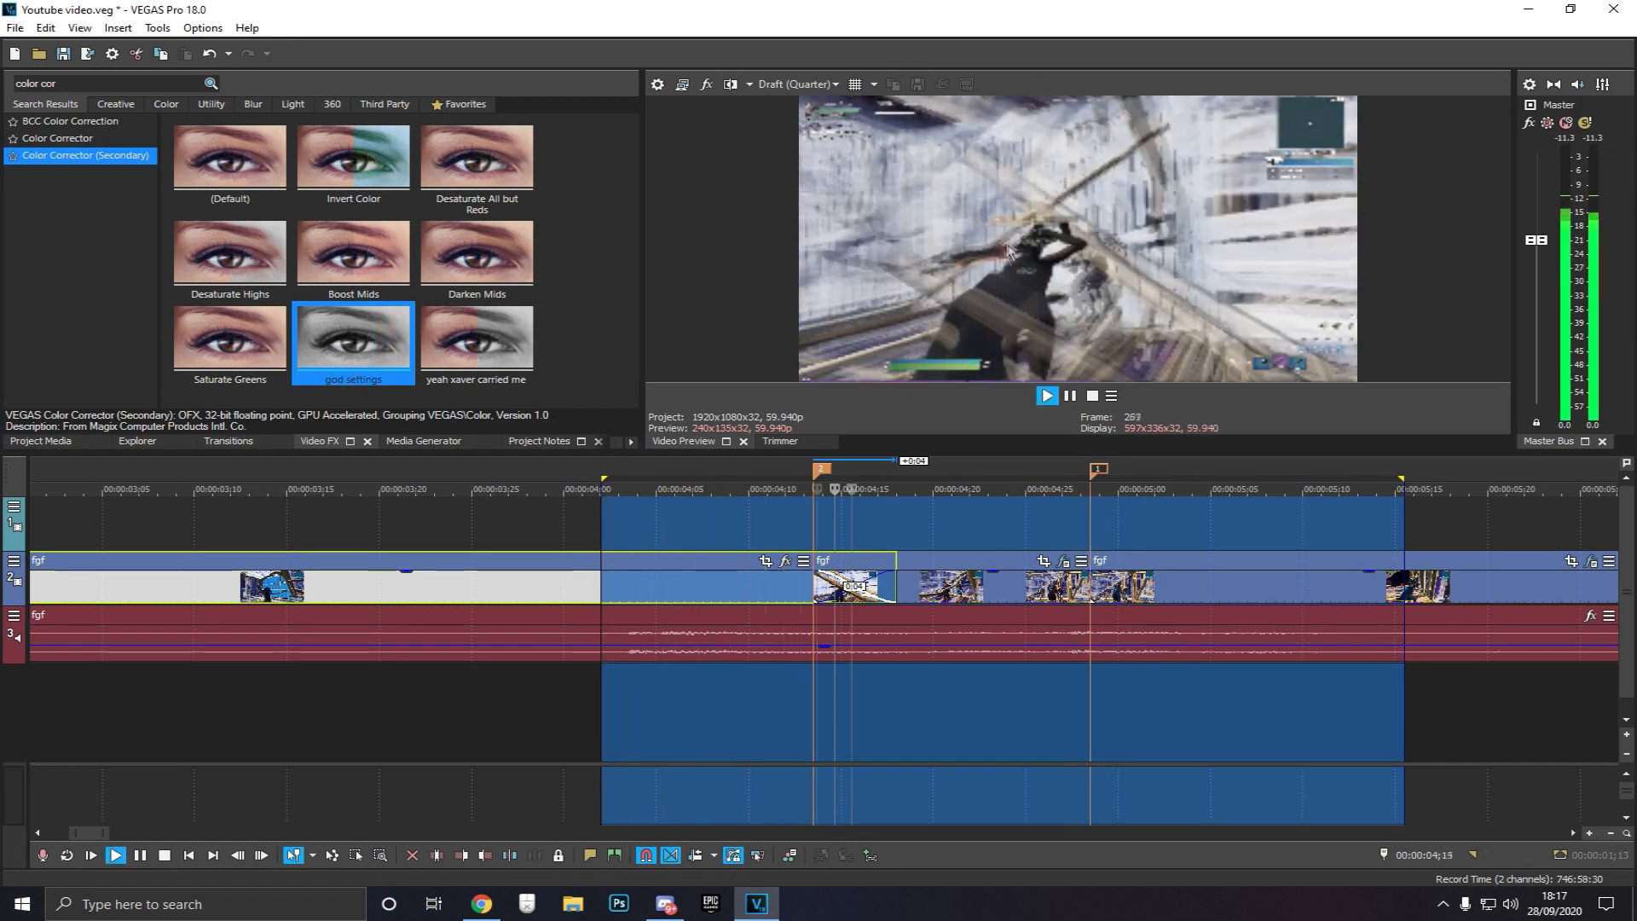
Drag the segment's edge back to the earlier split point and loop-play a wider region around it
left_click(812, 705)
left_click_drag(896, 578, 736, 596)
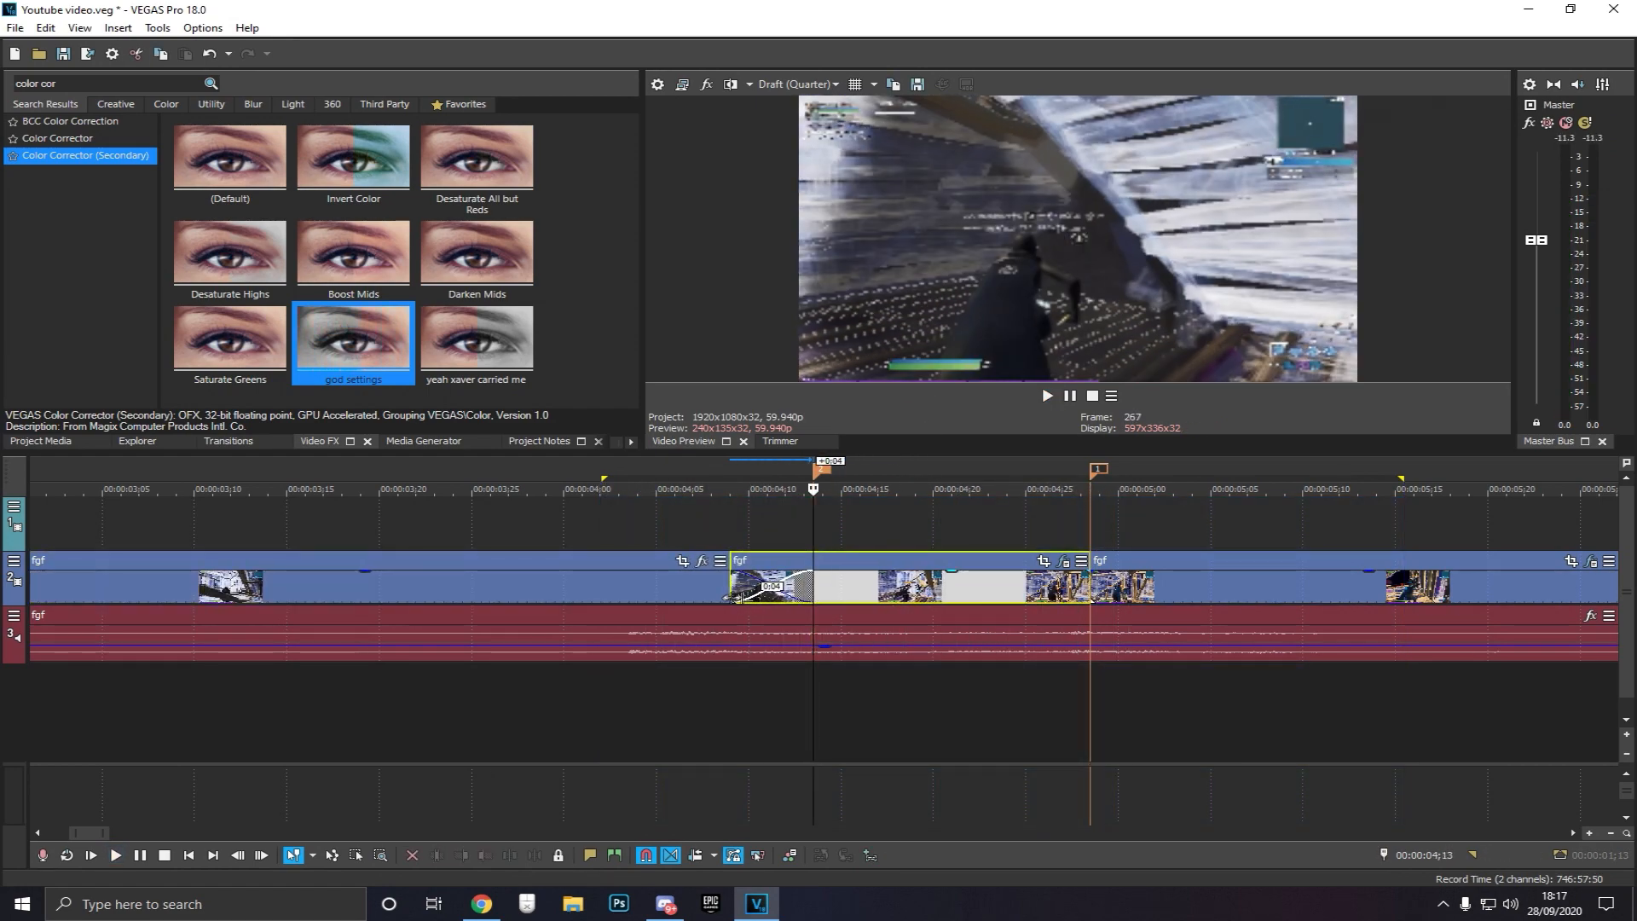
left_click_drag(549, 680, 1473, 718)
key("space")
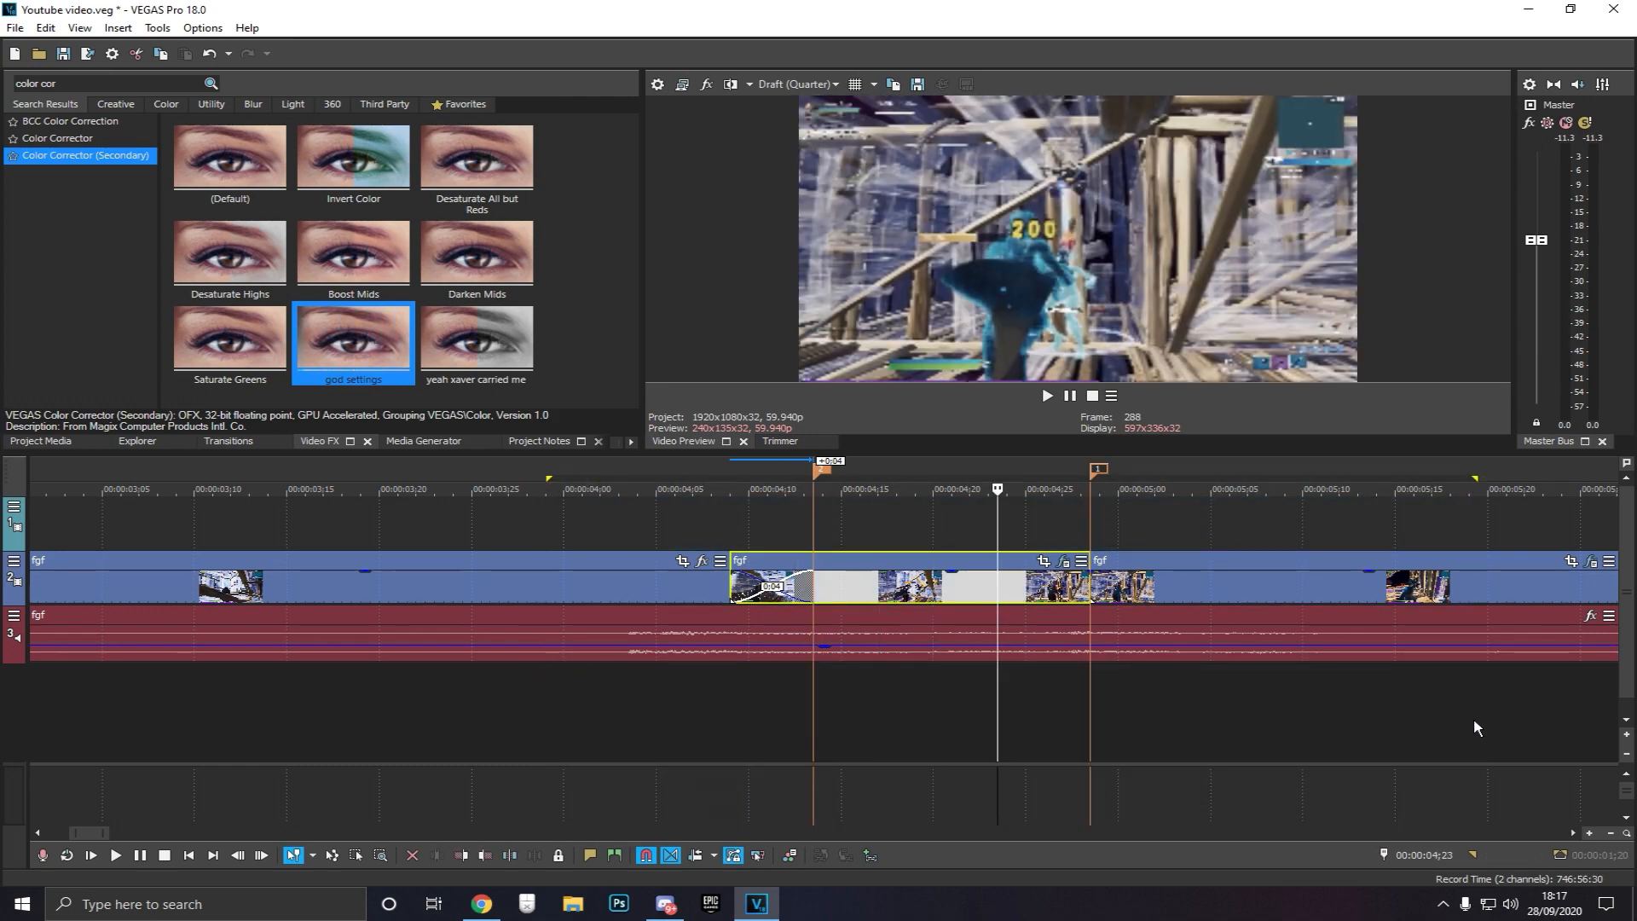
key("space")
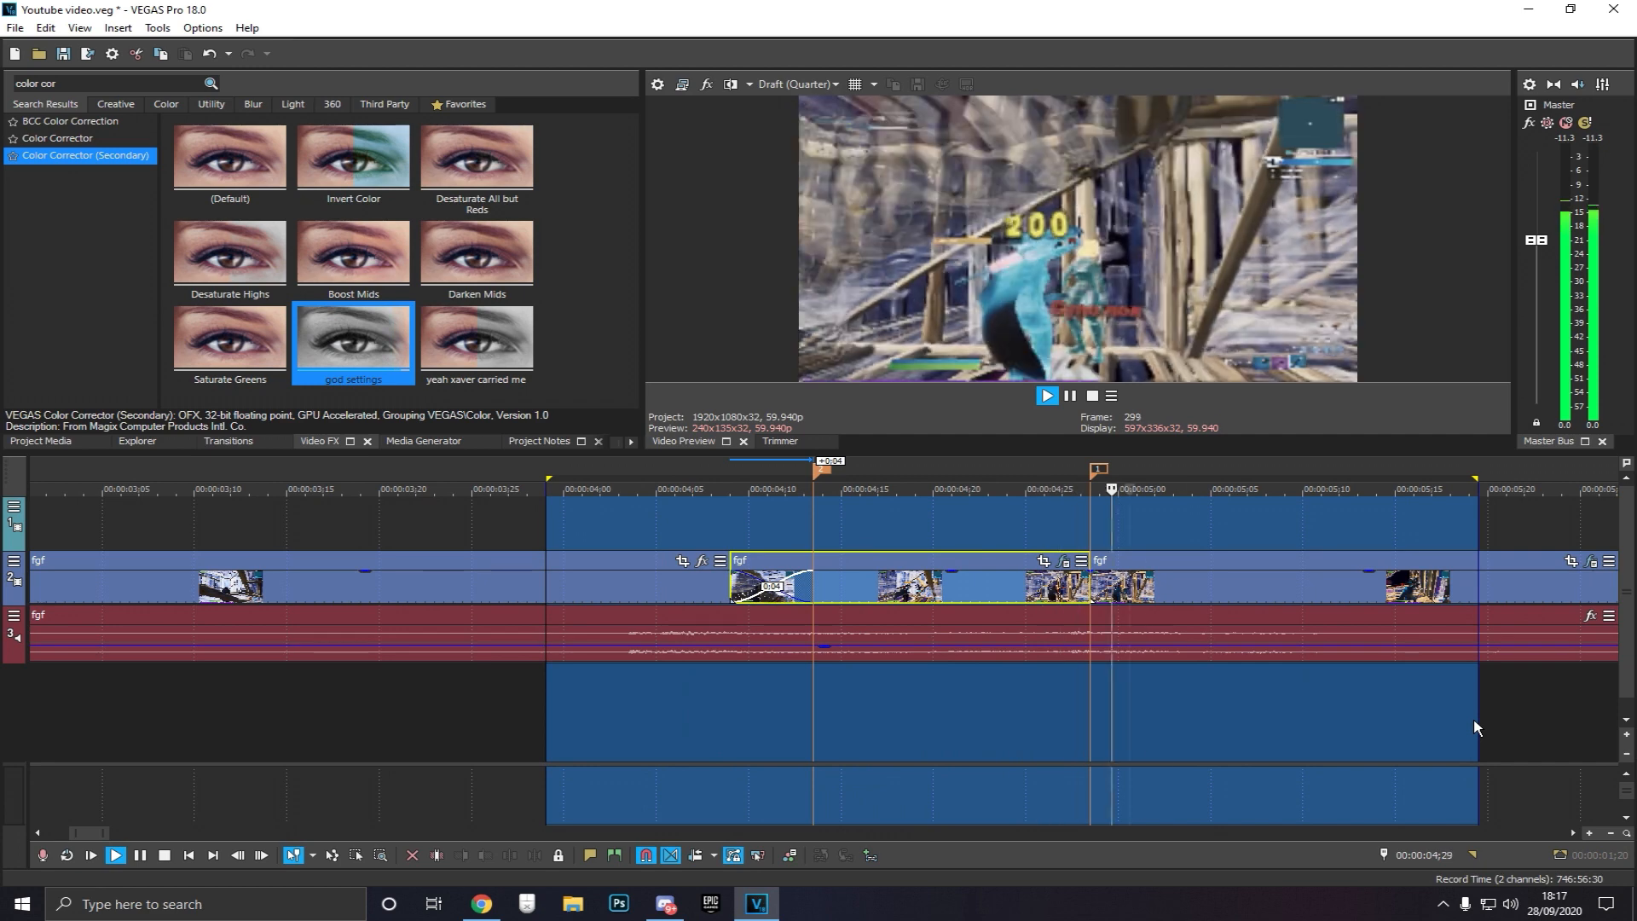
key("space")
Drag the colour-corrected segment toward the ramp marker and save the project
left_click(814, 729)
left_click_drag(733, 585, 856, 616)
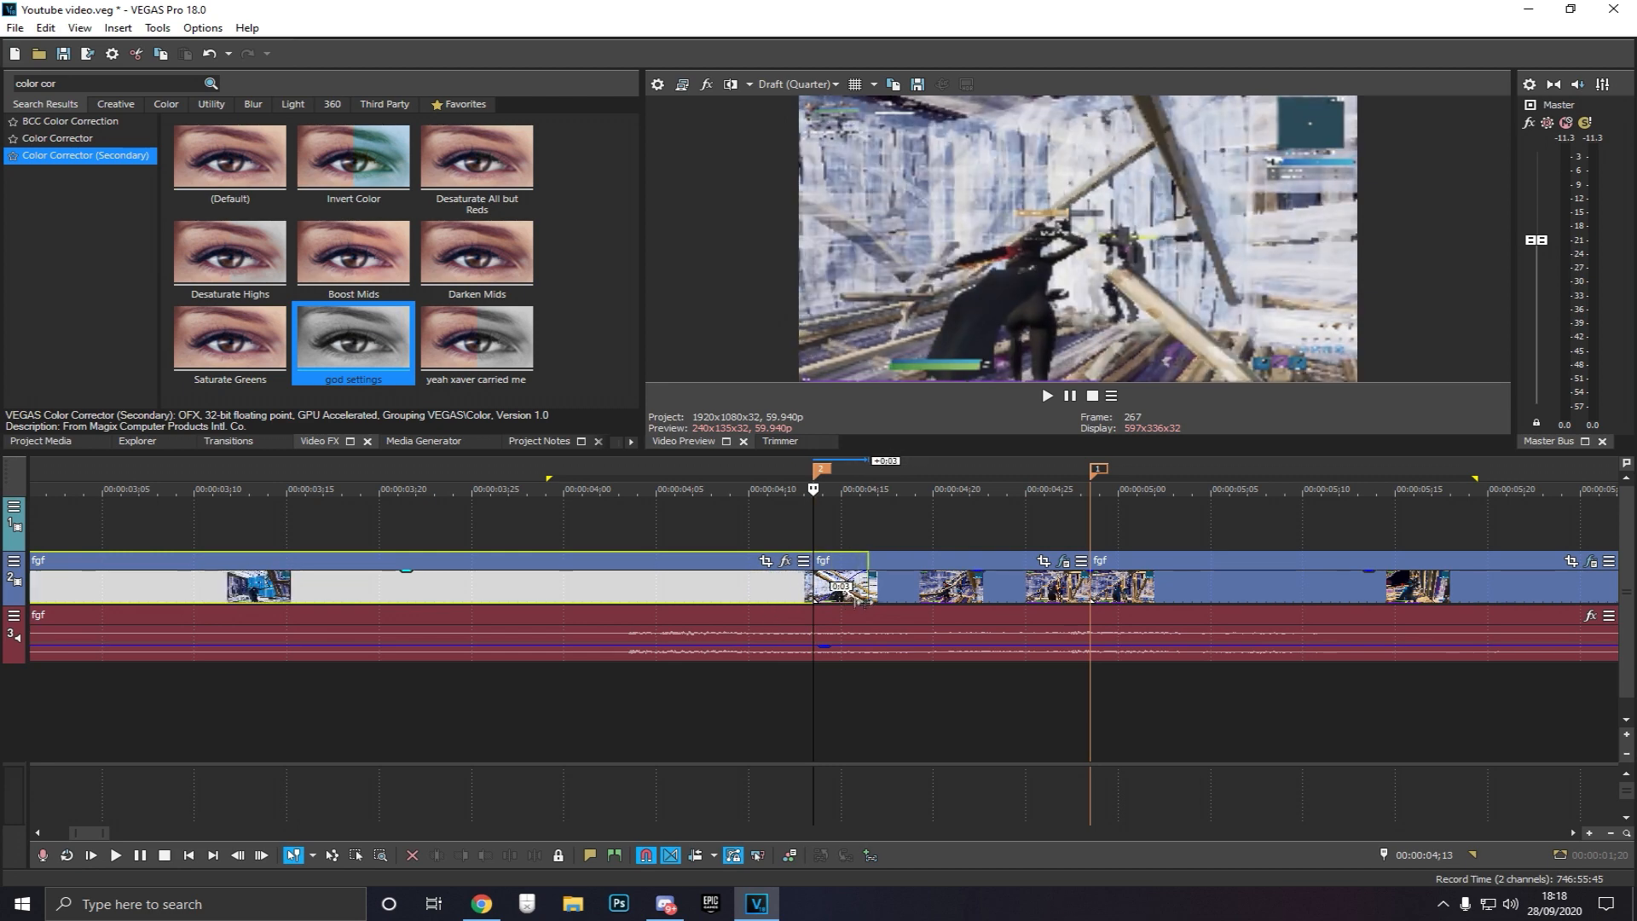
left_click(814, 692)
key("ctrl+s")
Zoom the timeline out and play back the edited ramp
left_click(765, 687)
scroll(771, 691, "down", 1)
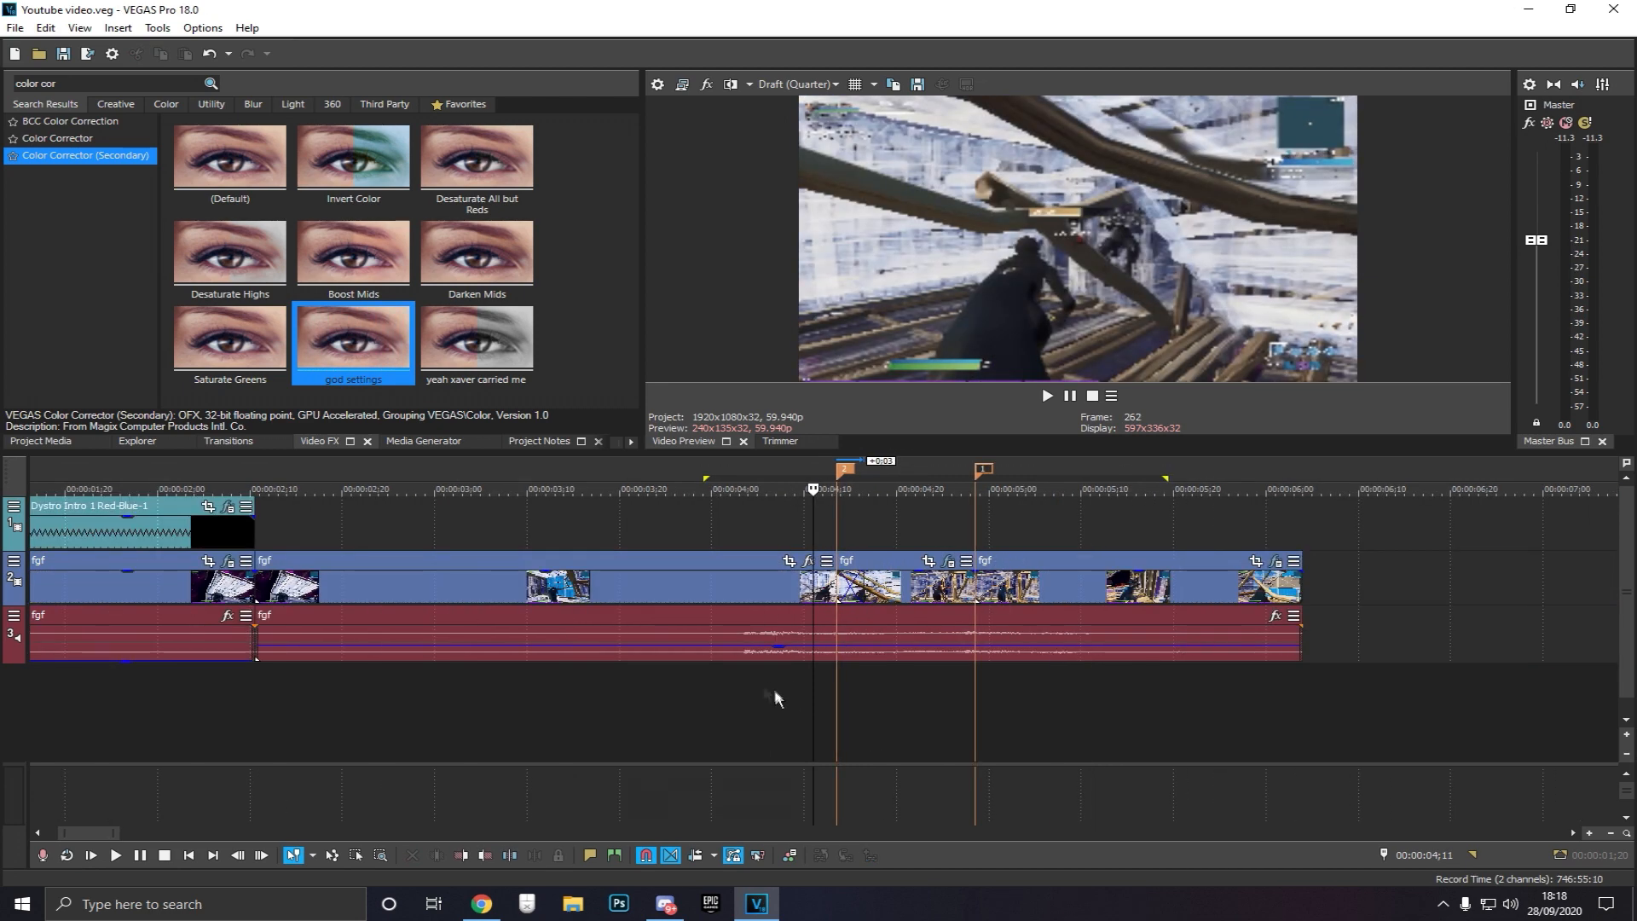
key("space")
key("space")
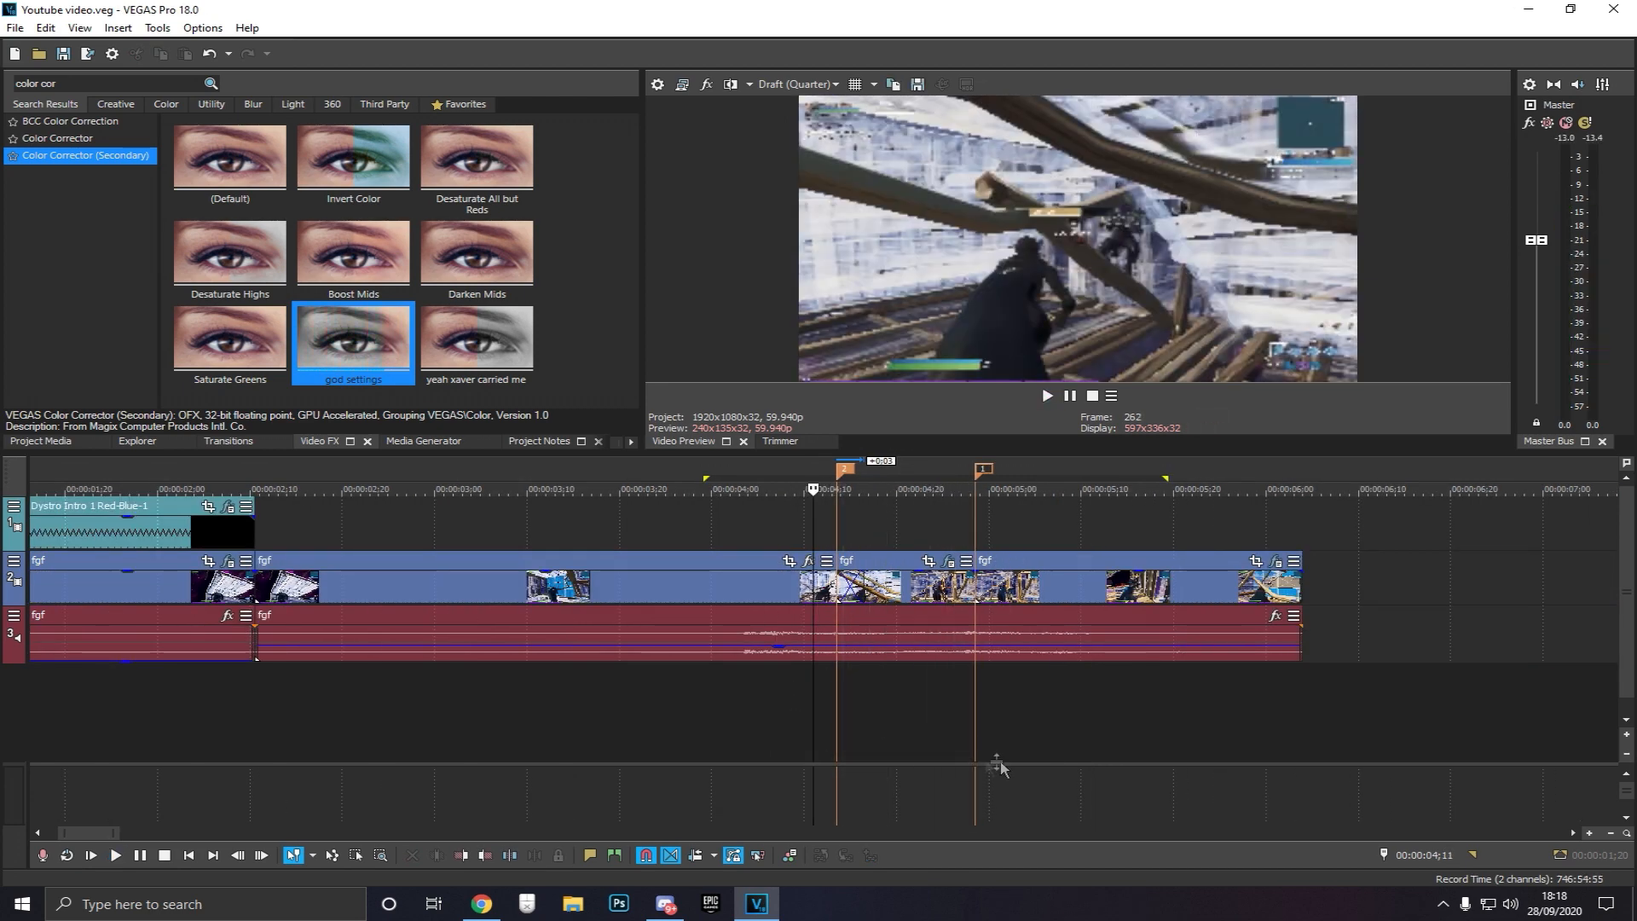
left_click(915, 691)
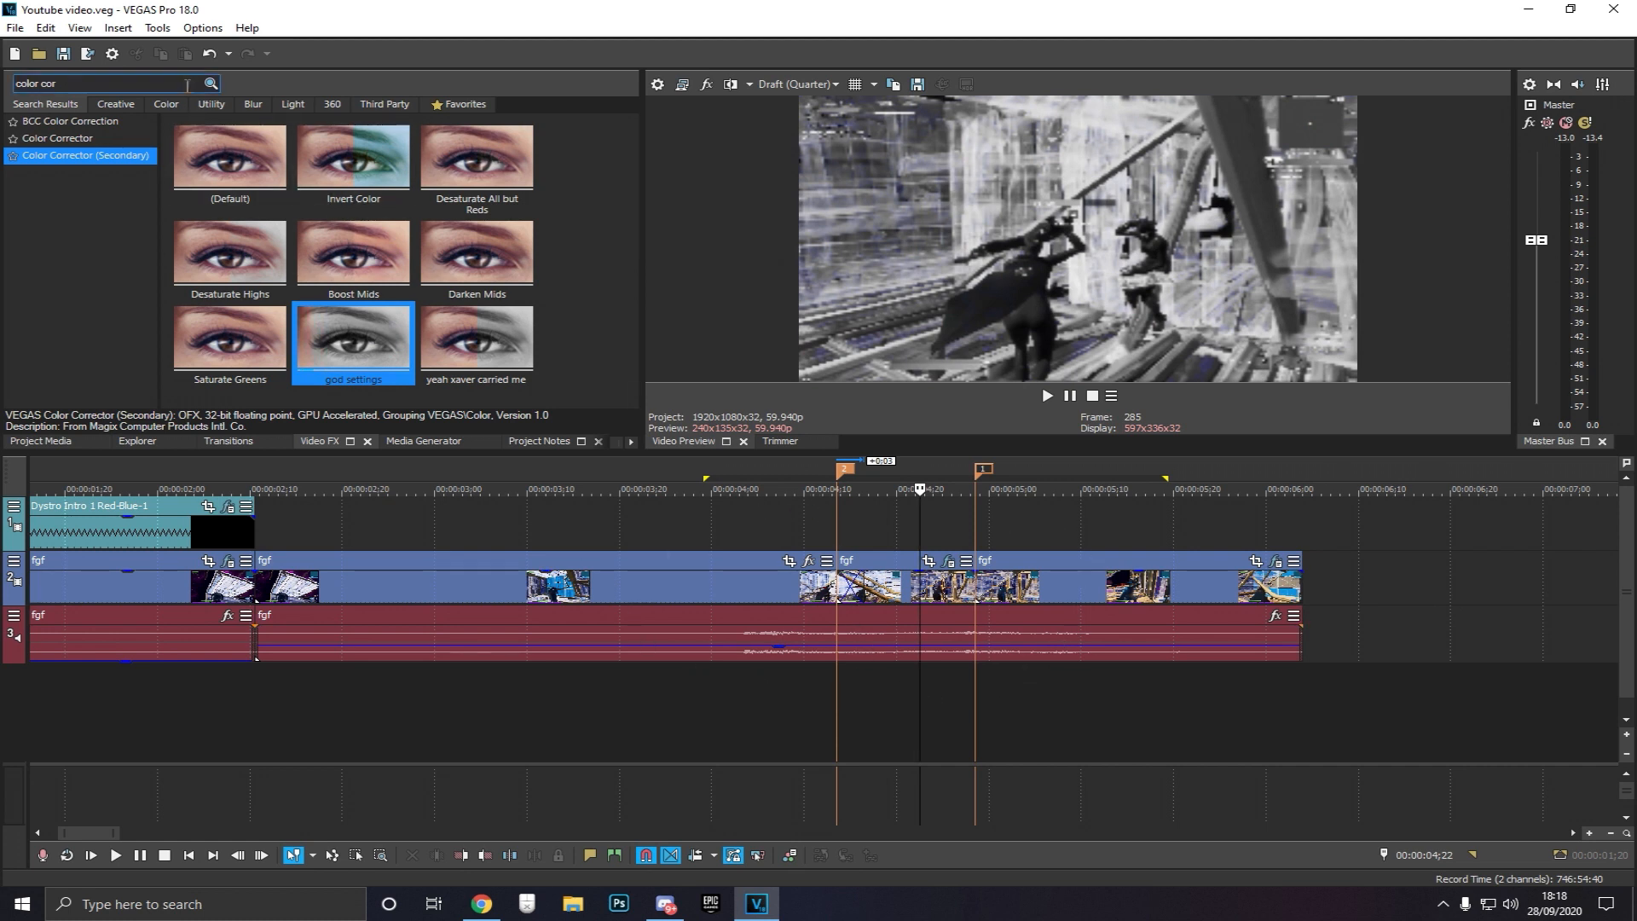
Search the video effects for glow and select uni.Glow
triple_click(106, 82)
type("uni")
scroll(86, 255, "down", 10)
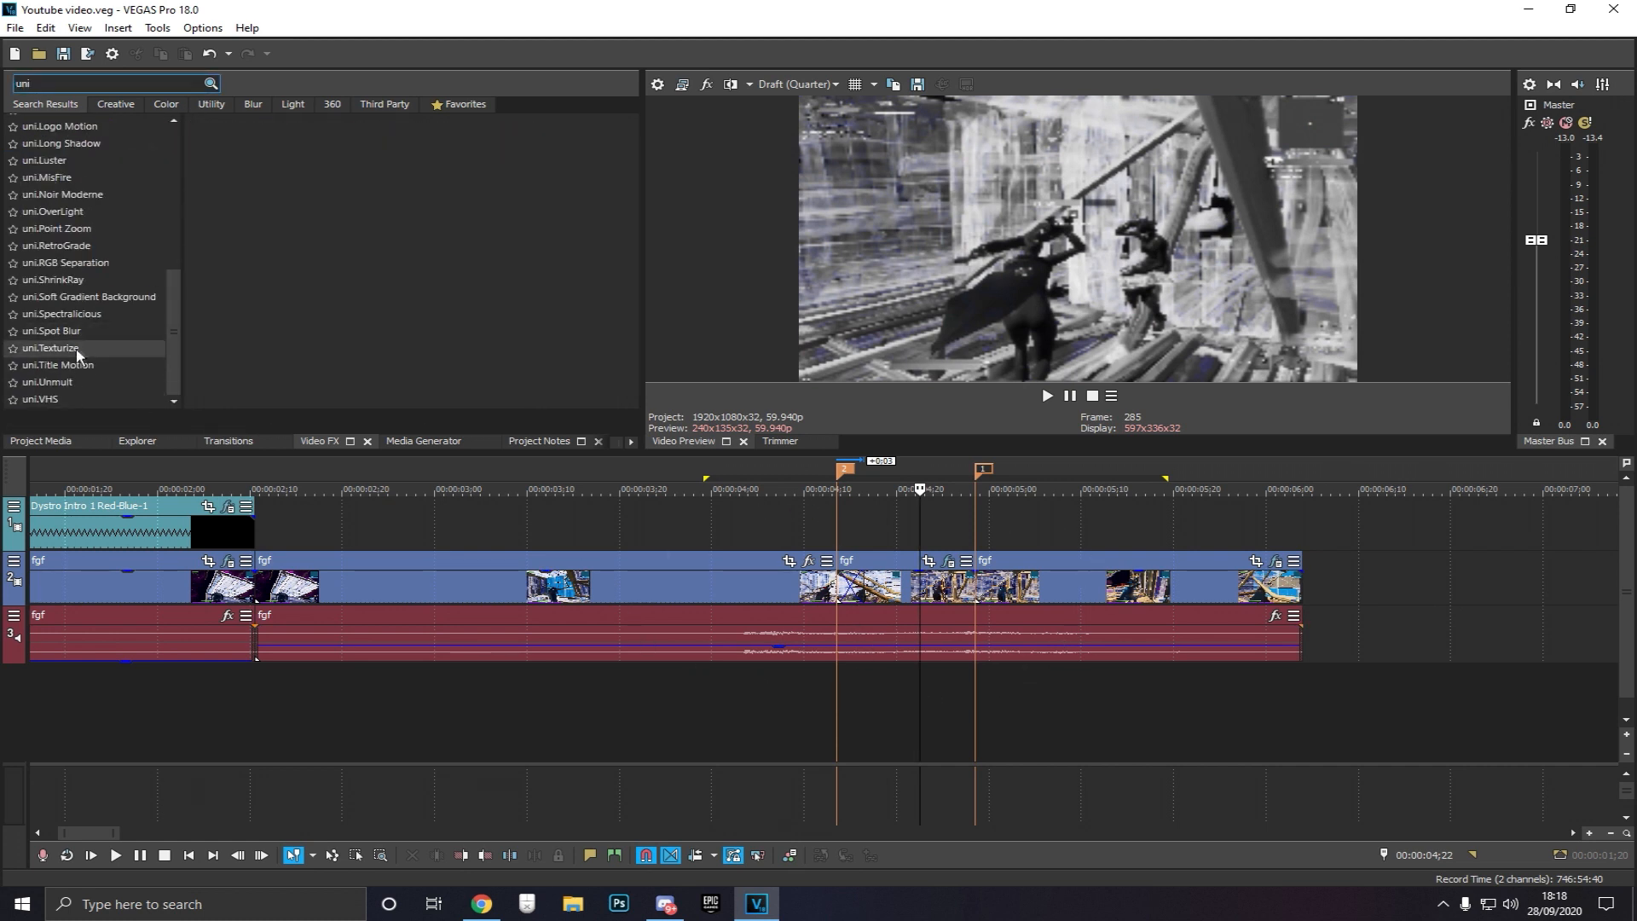
scroll(109, 192, "up", 8)
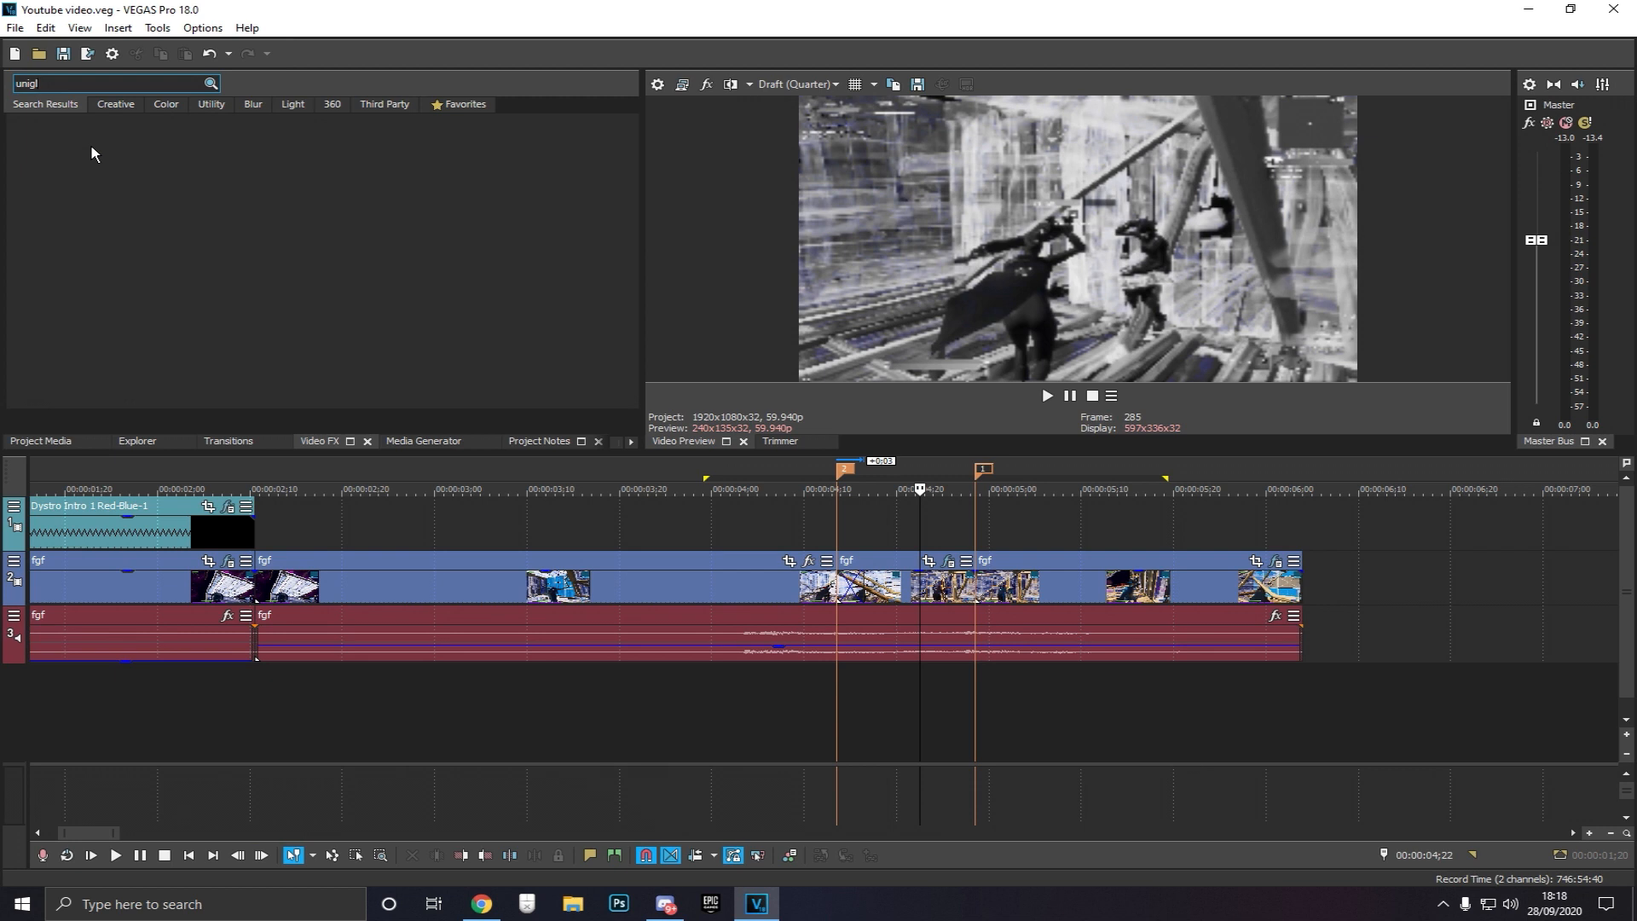
key("BackSpace")
key("BackSpace")
key("BackSpace")
type("glow")
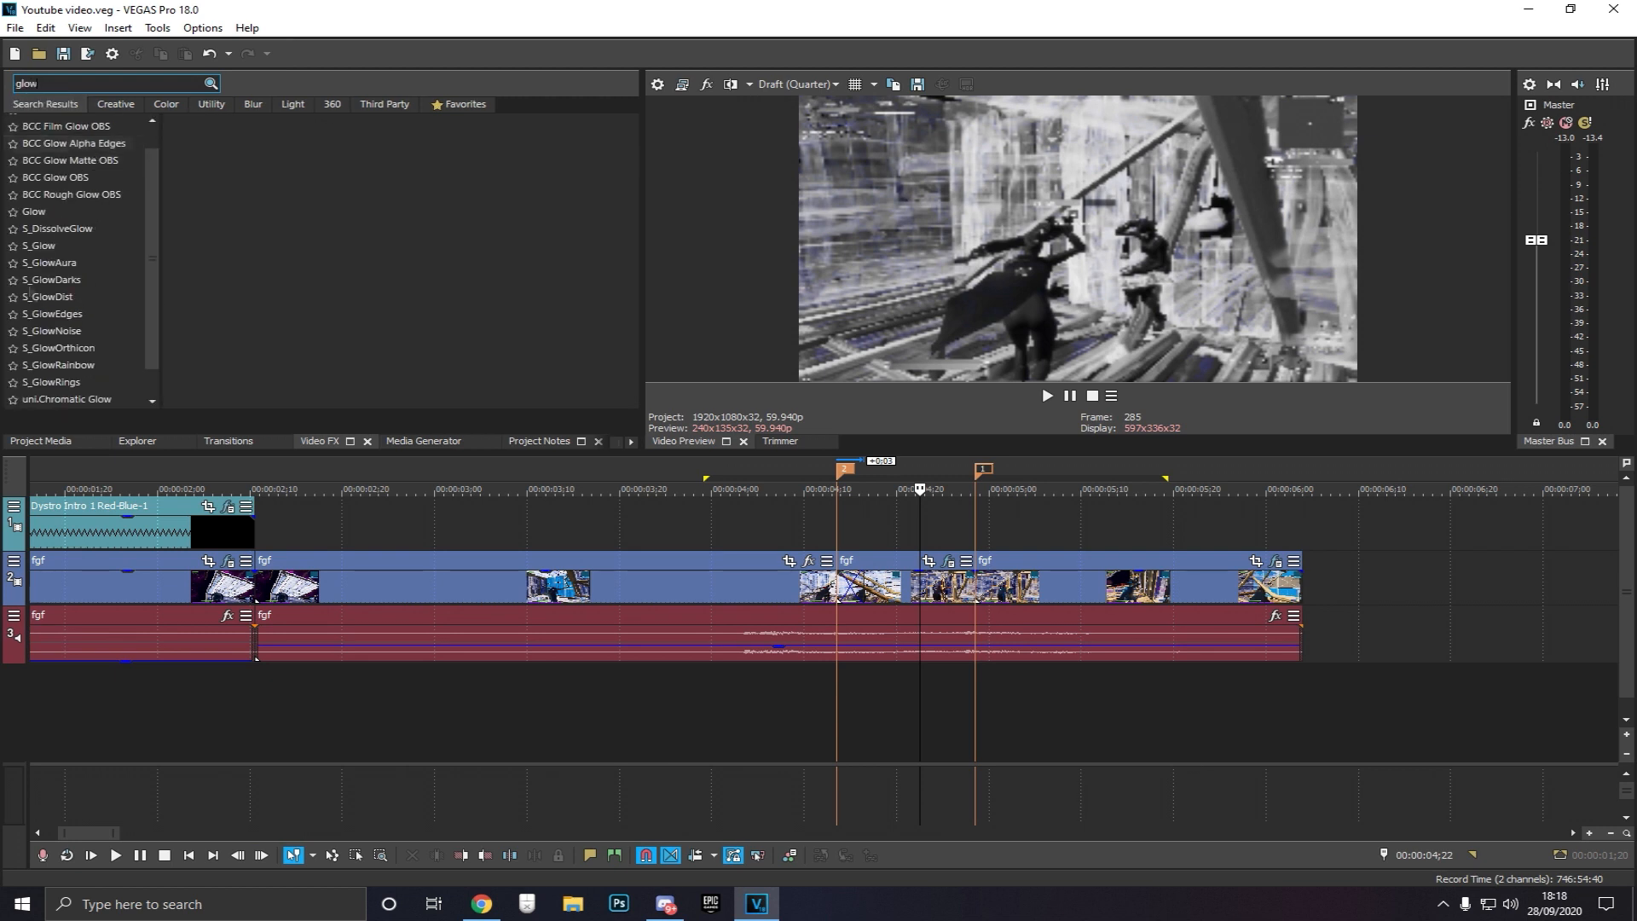
scroll(65, 392, "down", 1)
left_click(65, 395)
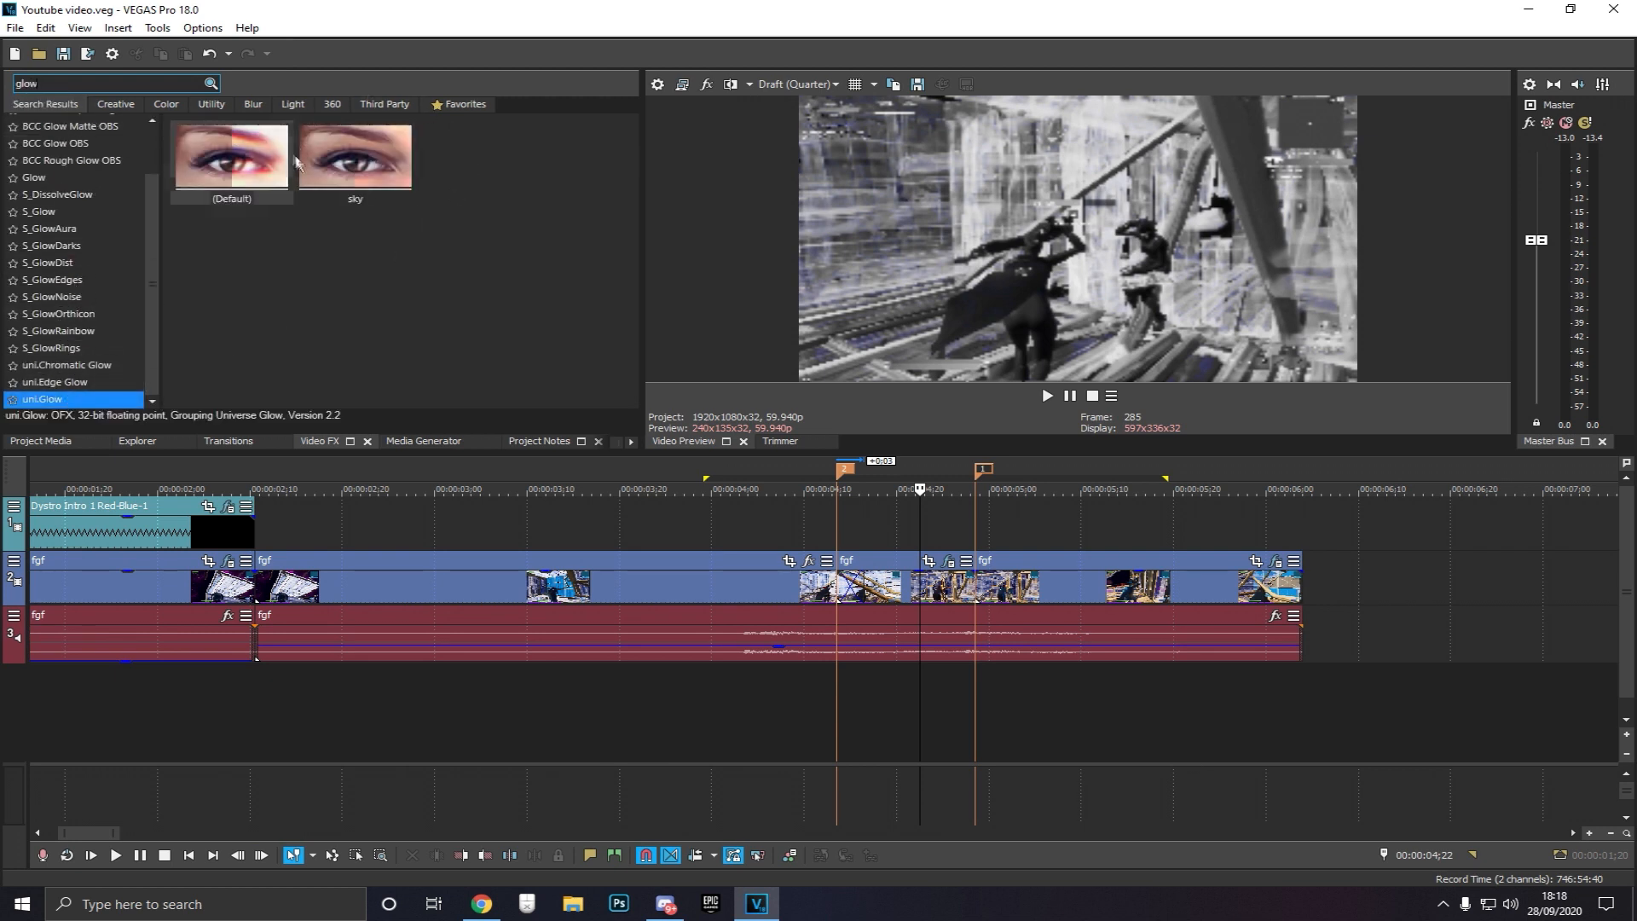
Apply uni.Glow to the colour-corrected segment and choose its Vertical Spectrum preset
left_click_drag(238, 156, 897, 580)
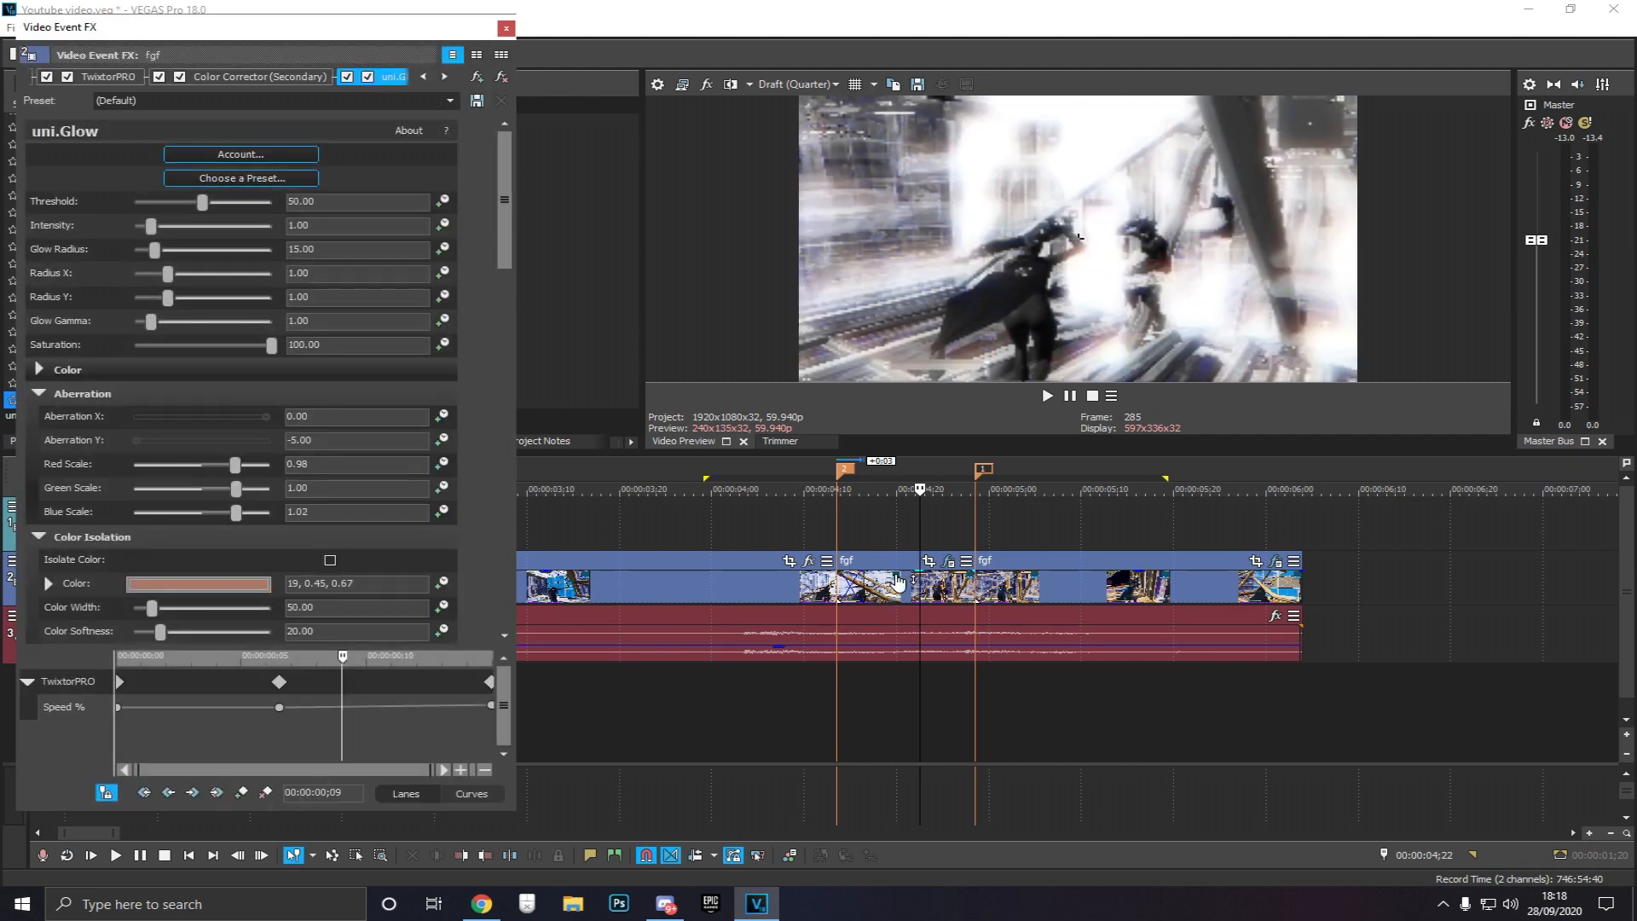
left_click(907, 539)
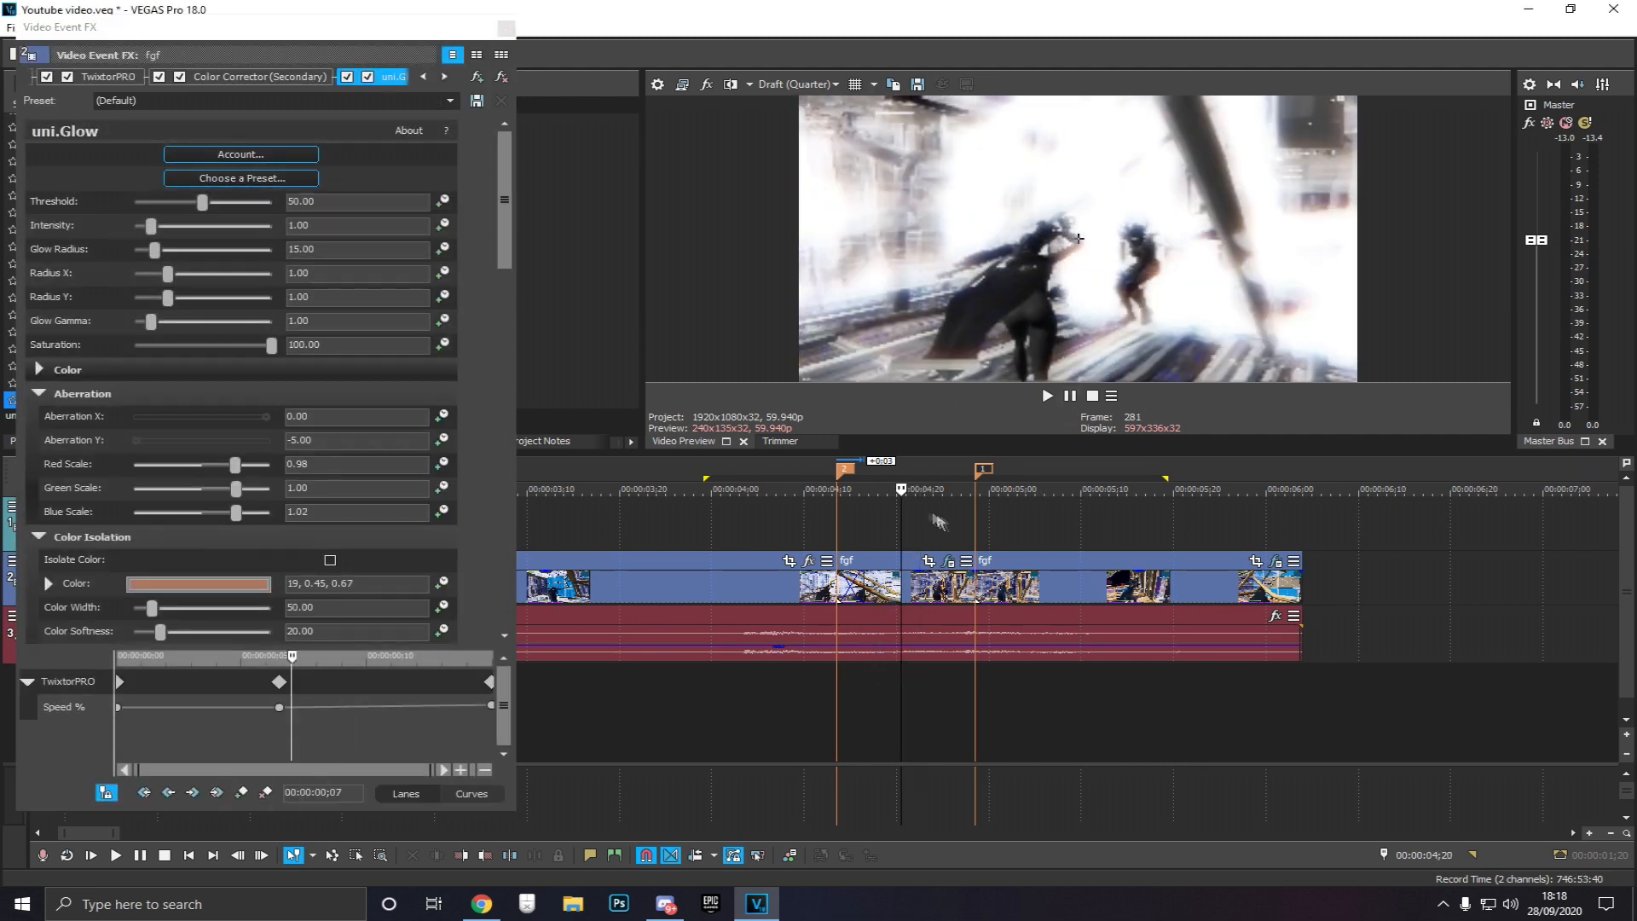
left_click(889, 528)
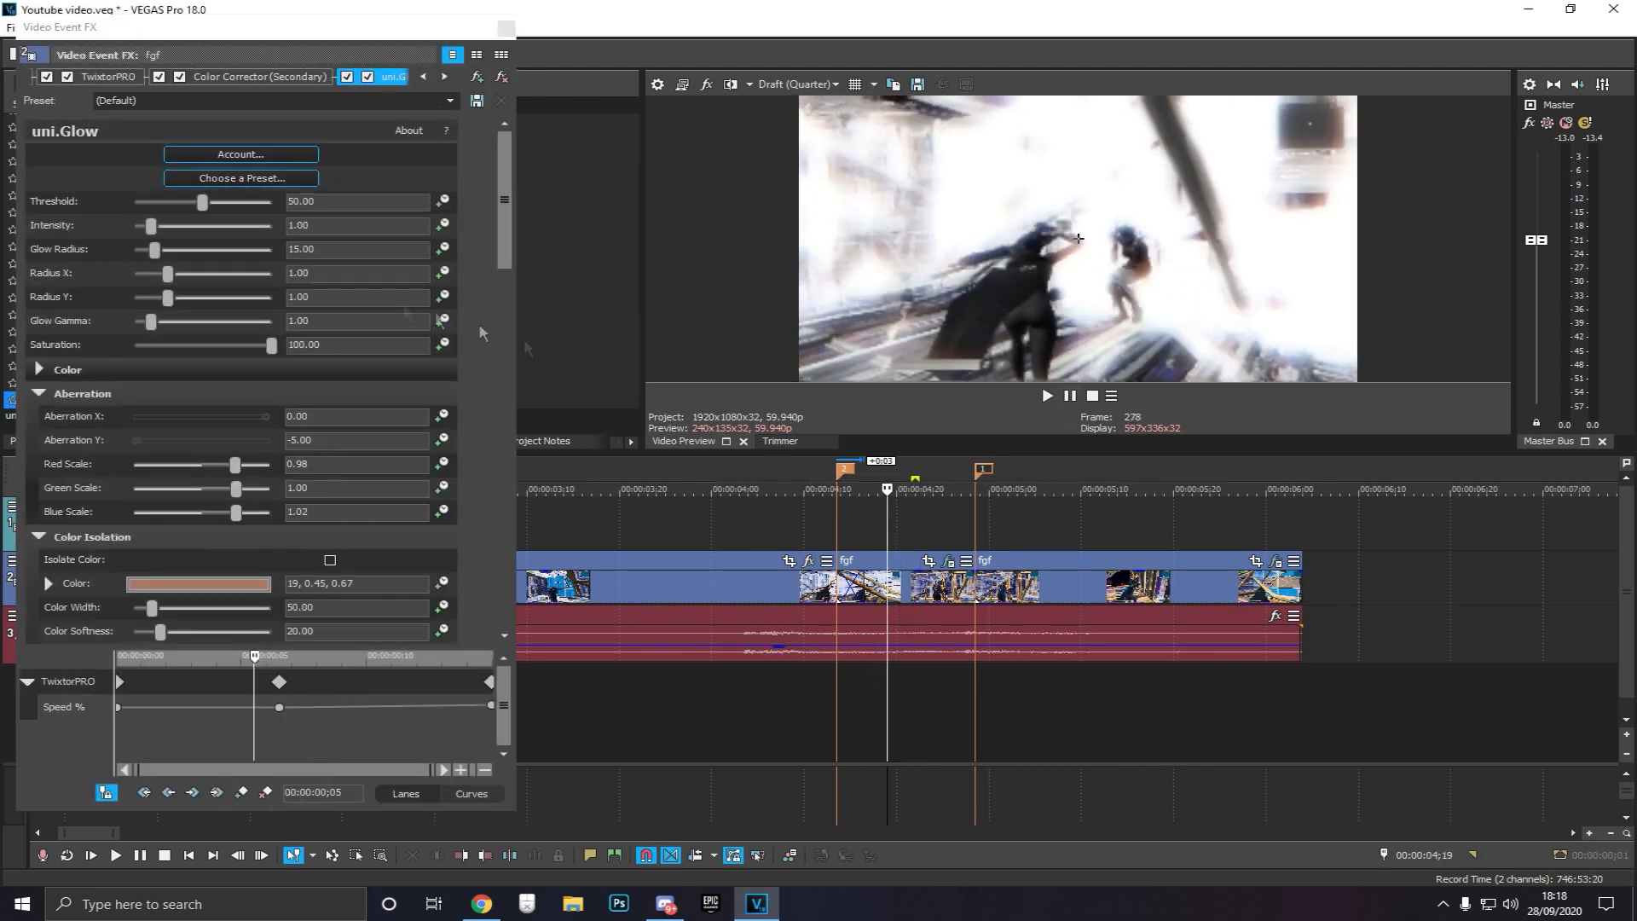
left_click(241, 177)
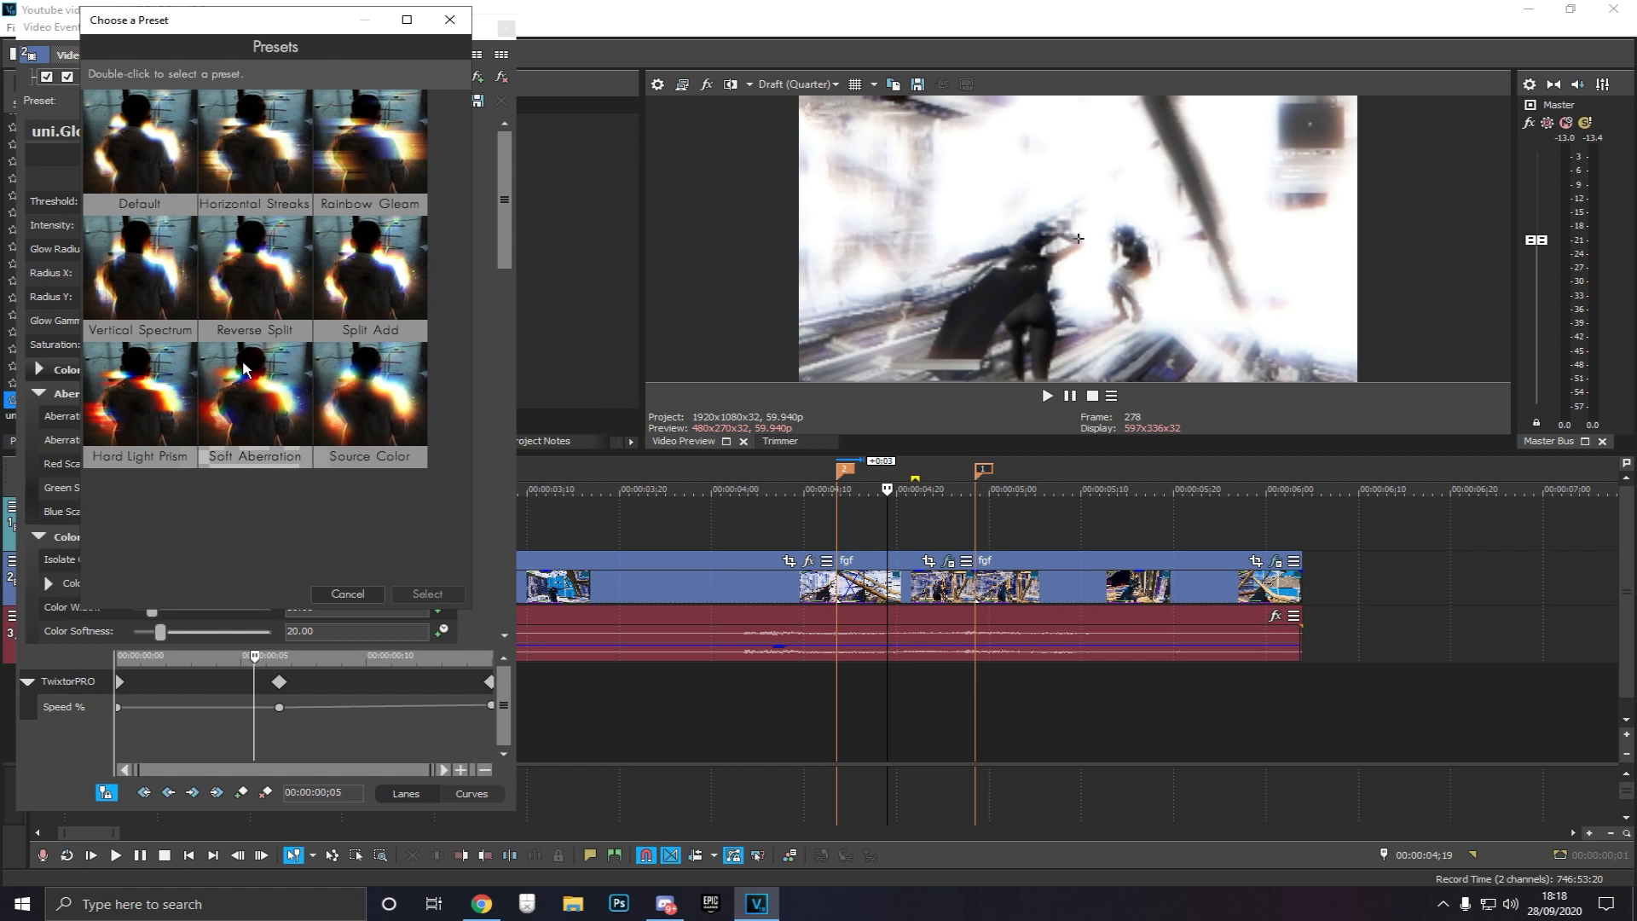
left_click(124, 294)
left_click(427, 593)
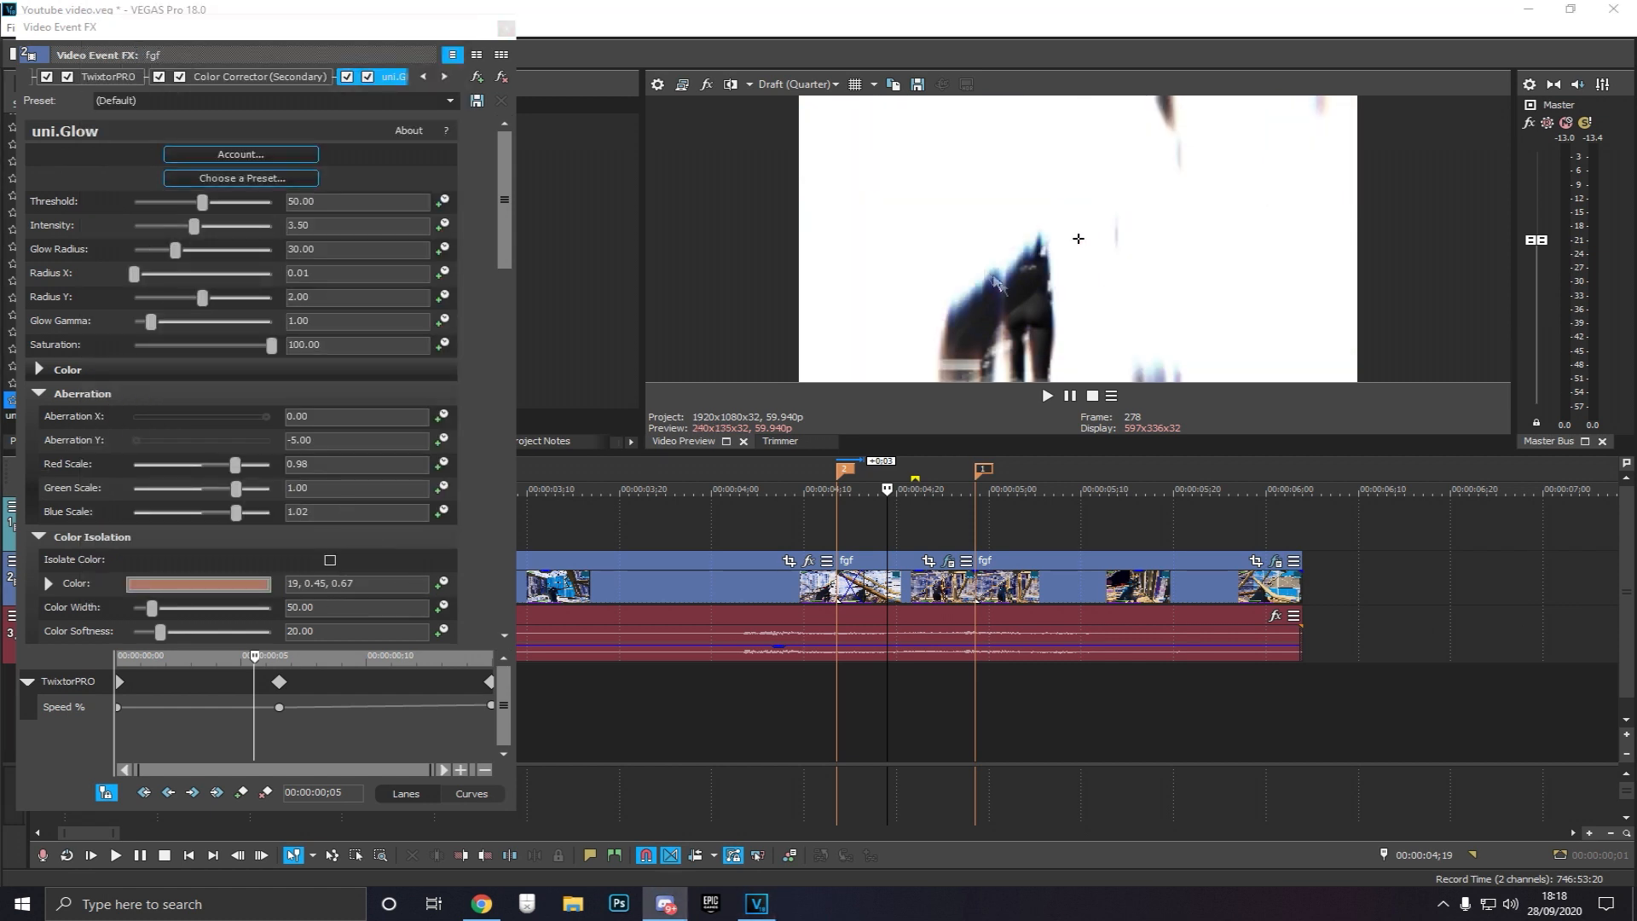
Apply another uni.Glow preset from the preset browser
left_click(243, 179)
left_click(165, 164)
left_click(385, 624)
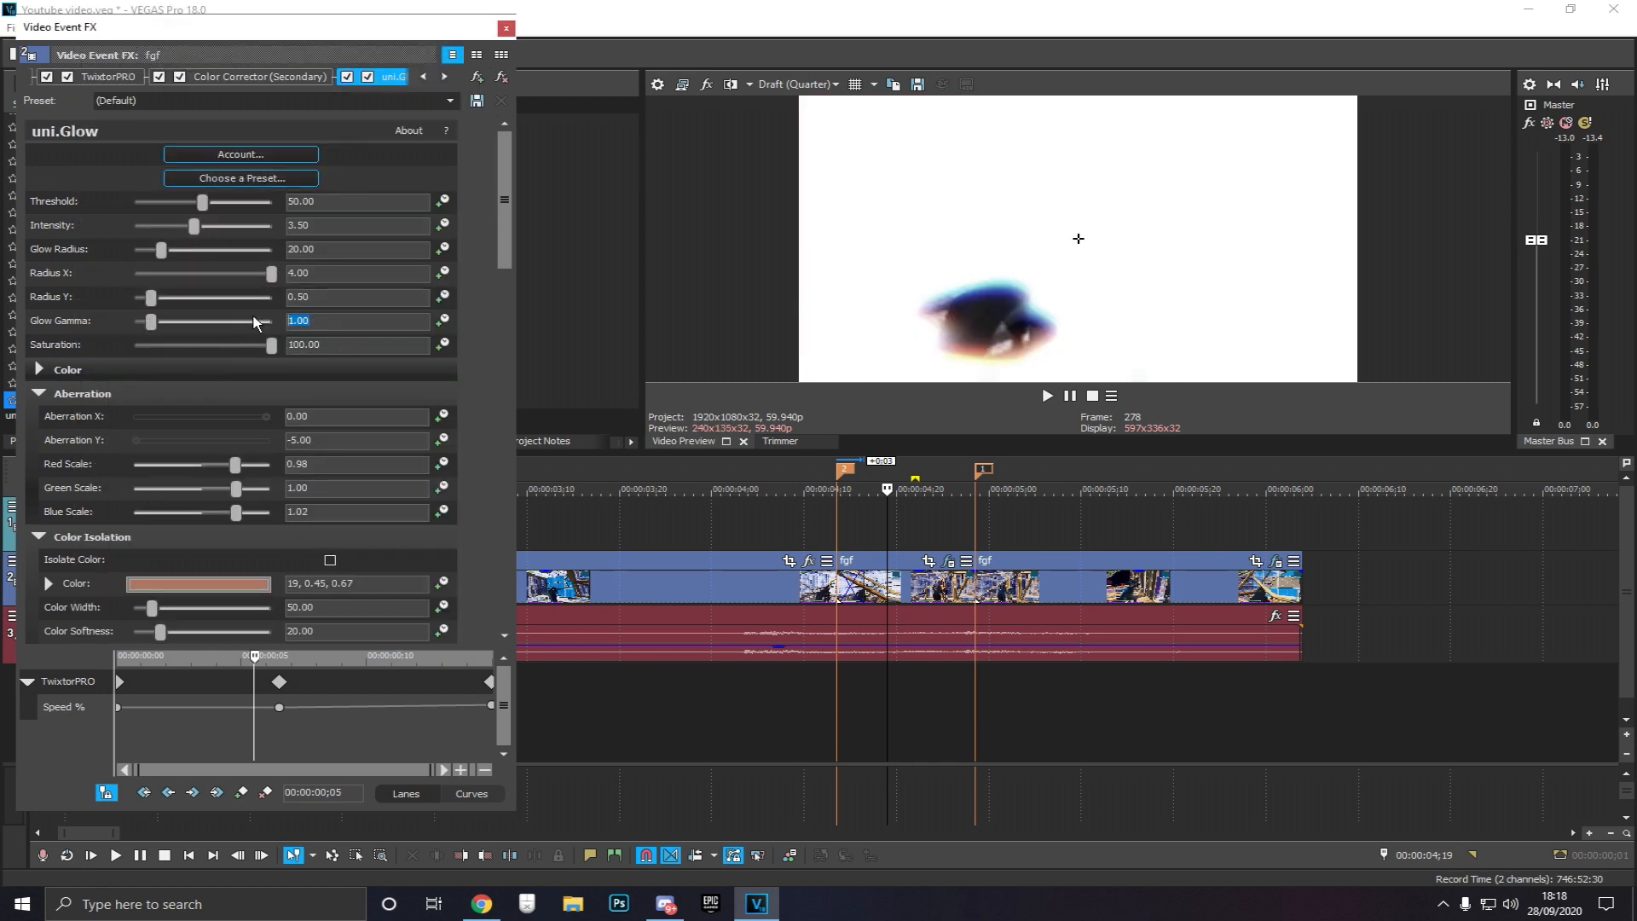
key("Return")
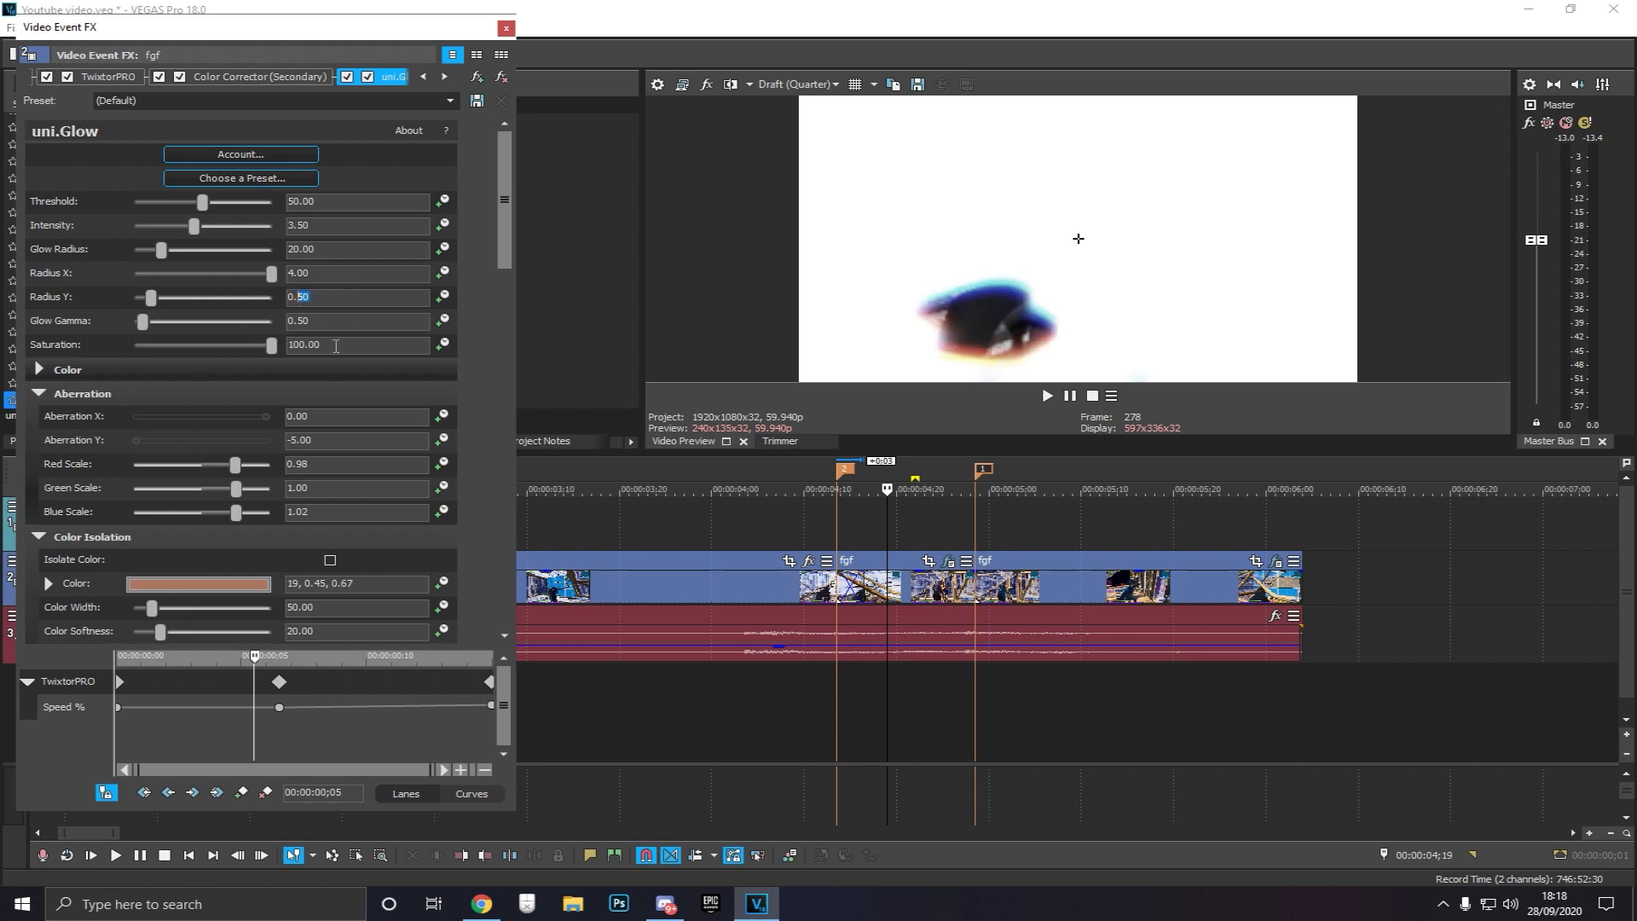
Set the glow's Glow Gamma to 1 and its Saturation to 50
type("50")
key("Return")
left_click(285, 320)
type("1")
key("Return")
left_click(322, 344)
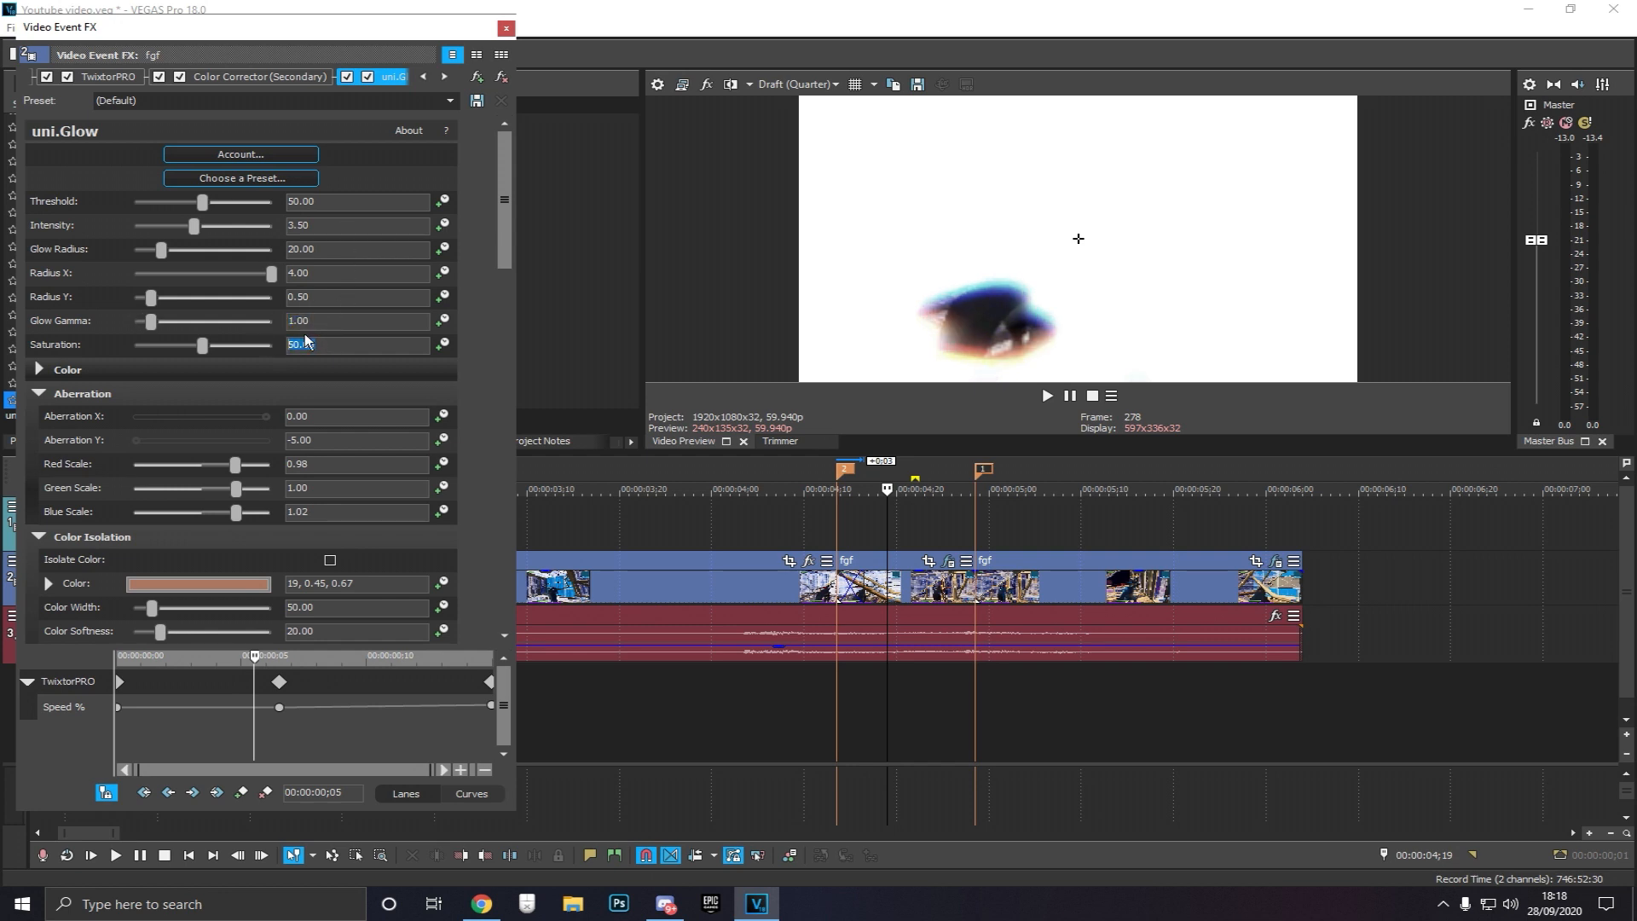
Cancel the preset browser and remove the uni.Glow effect from the segment
left_click(222, 182)
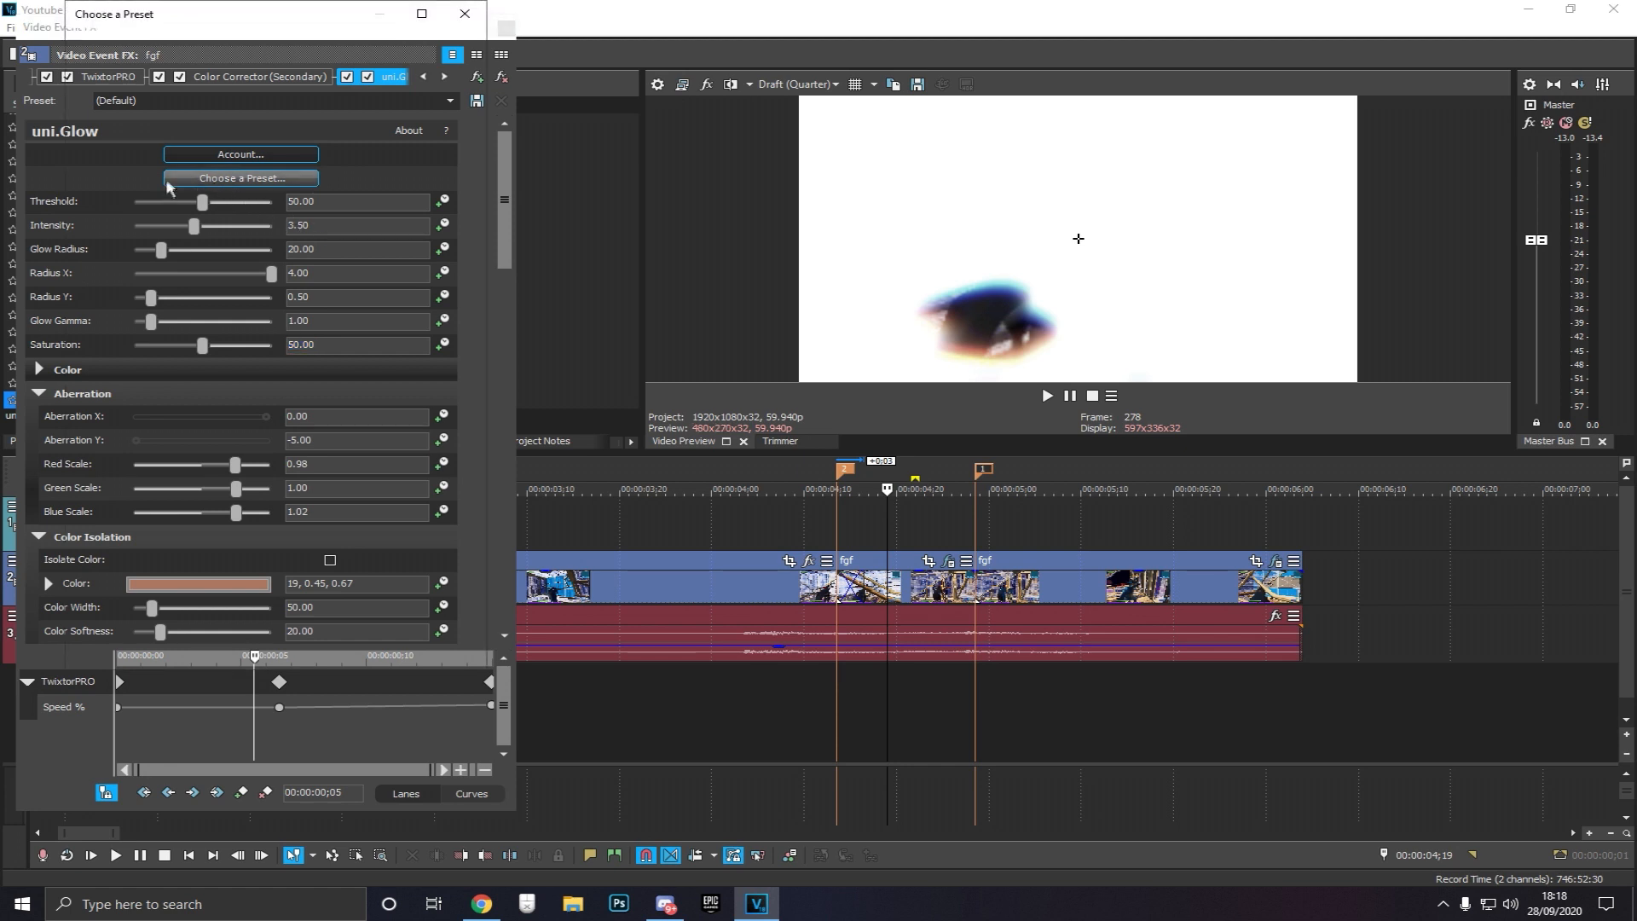
left_click(388, 658)
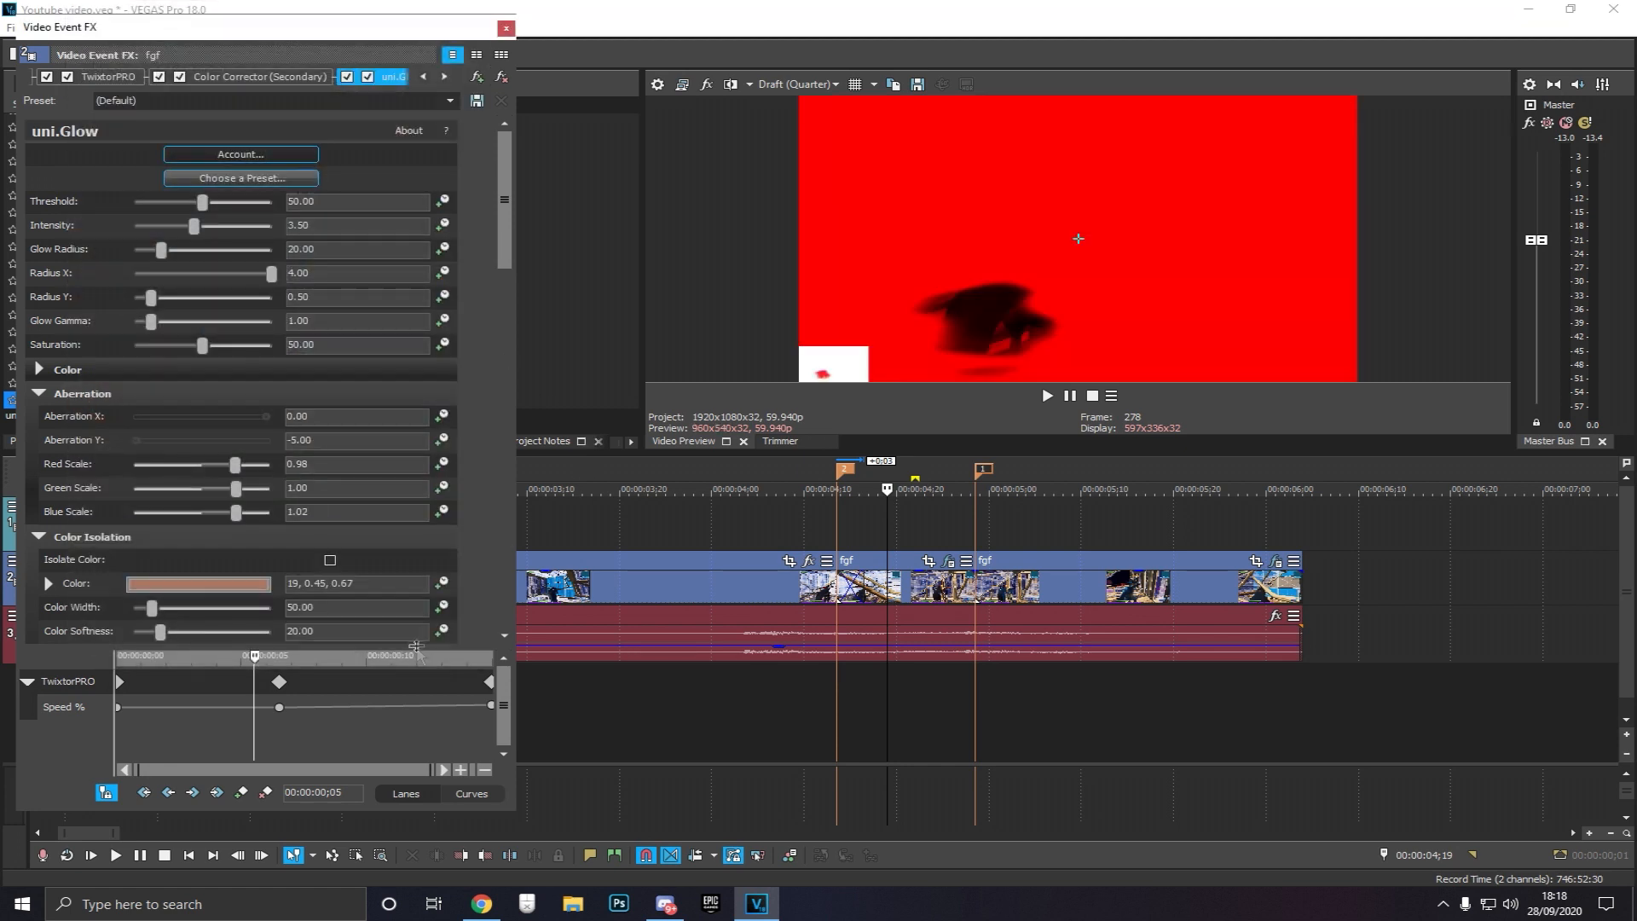
left_click(502, 77)
left_click(506, 29)
Apply uni.Glow to the colour-corrected segment again and set its Threshold to 85
left_click_drag(237, 168, 871, 579)
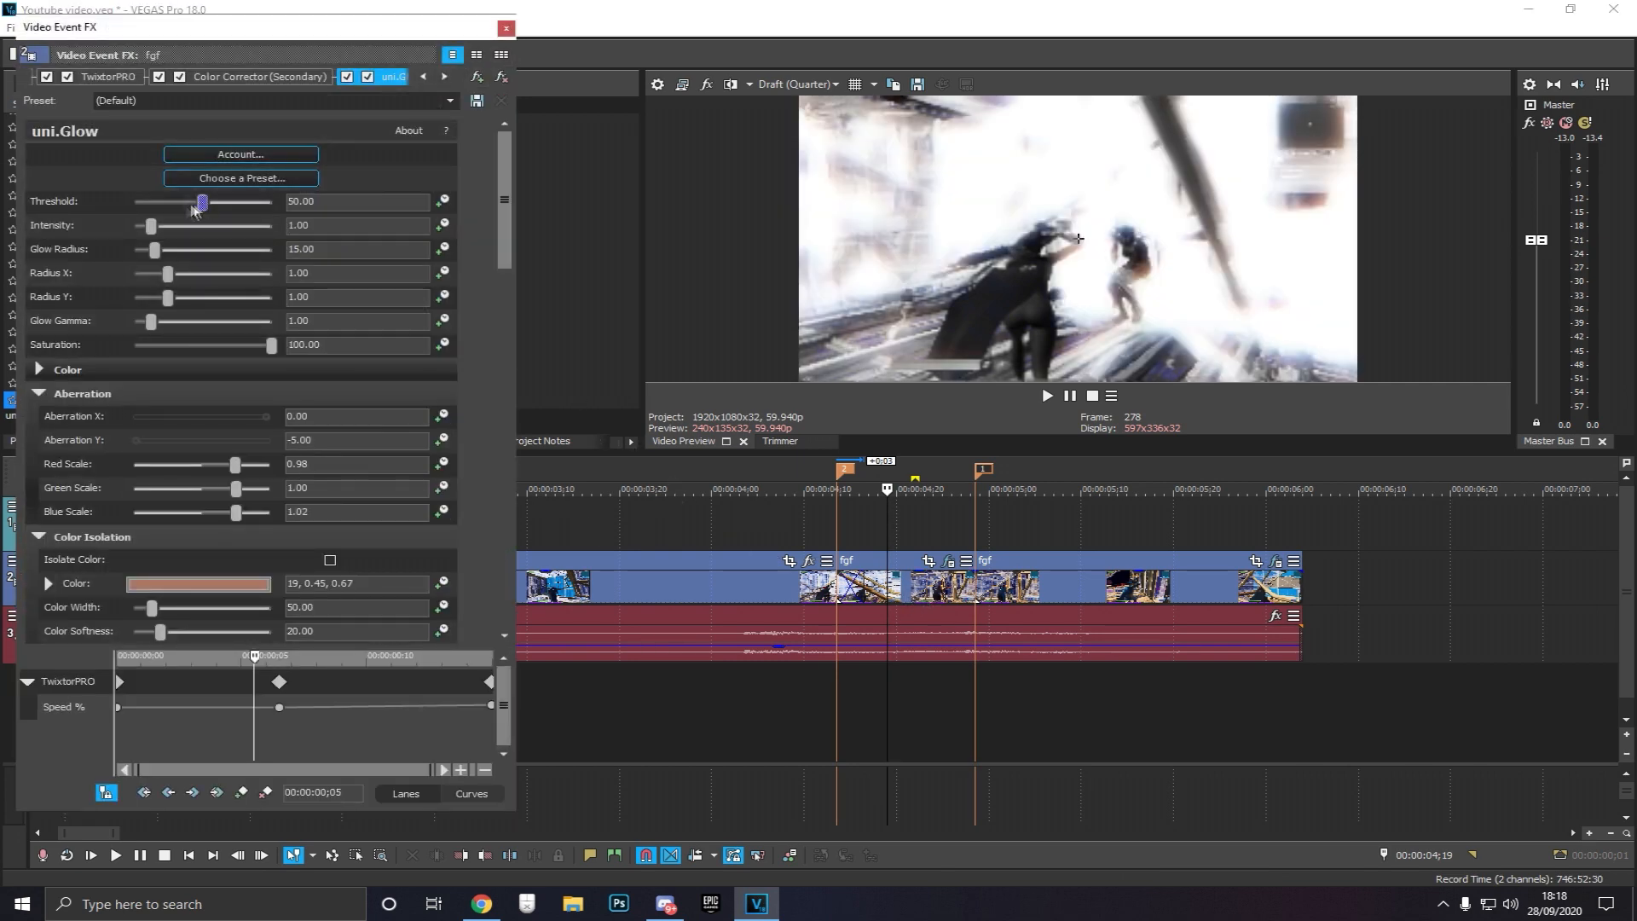
left_click_drag(194, 209, 294, 203)
type("85")
key("Return")
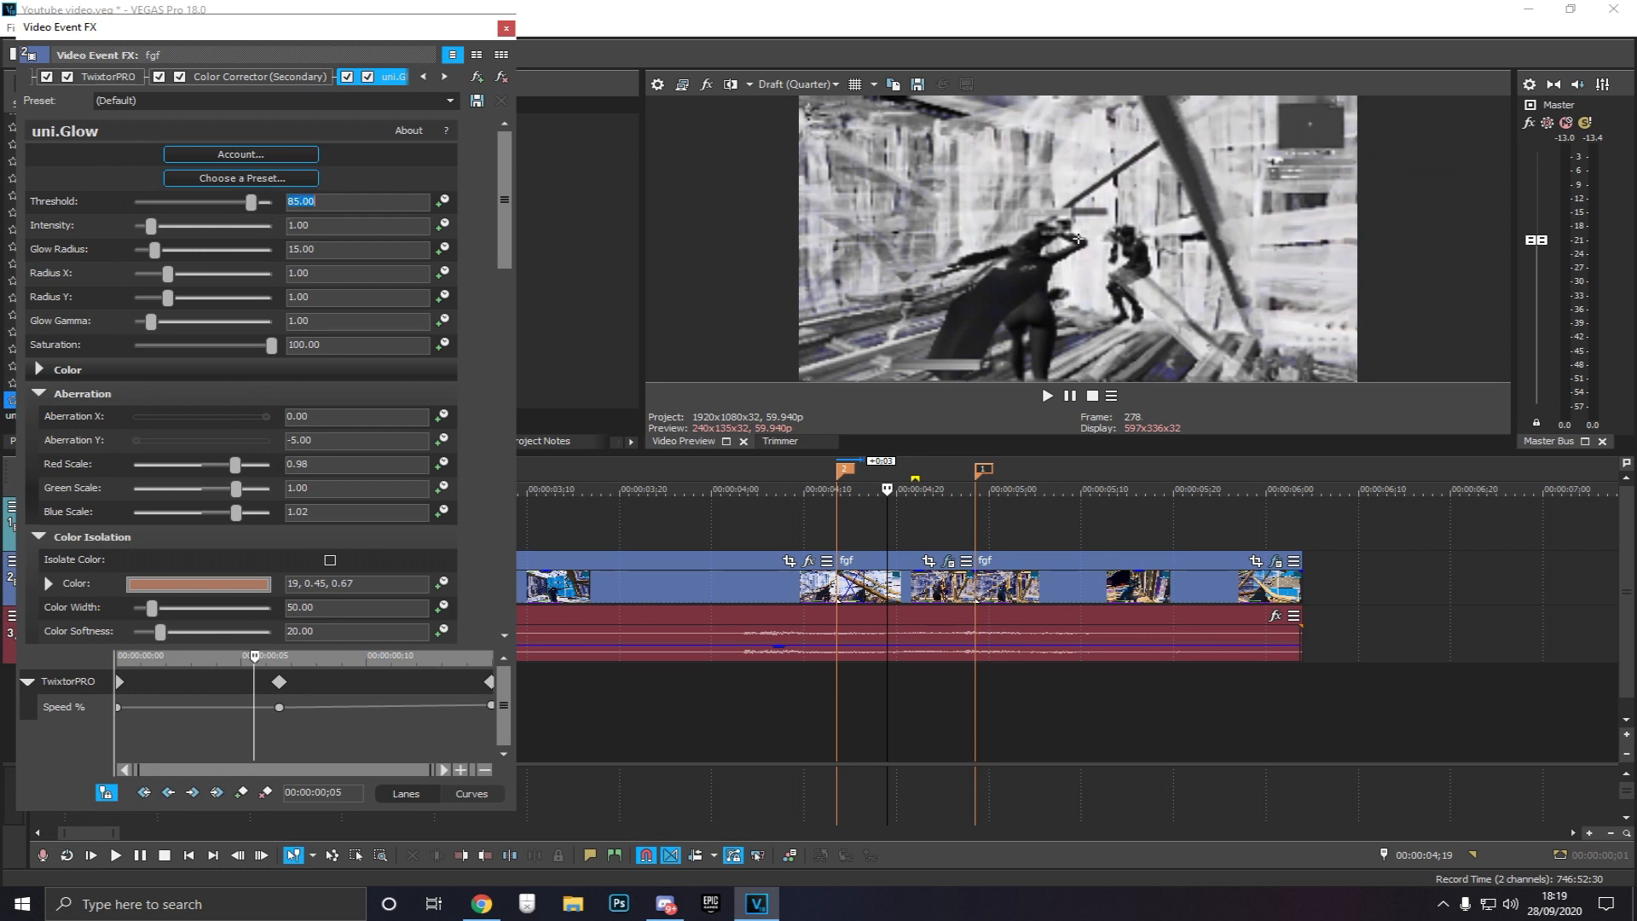
Set the preview quality to Draft Full and scrub through the ramp to check the glow
left_click(887, 542)
key("space")
left_click_drag(971, 518, 915, 516)
left_click(797, 83)
mouse_move(814, 102)
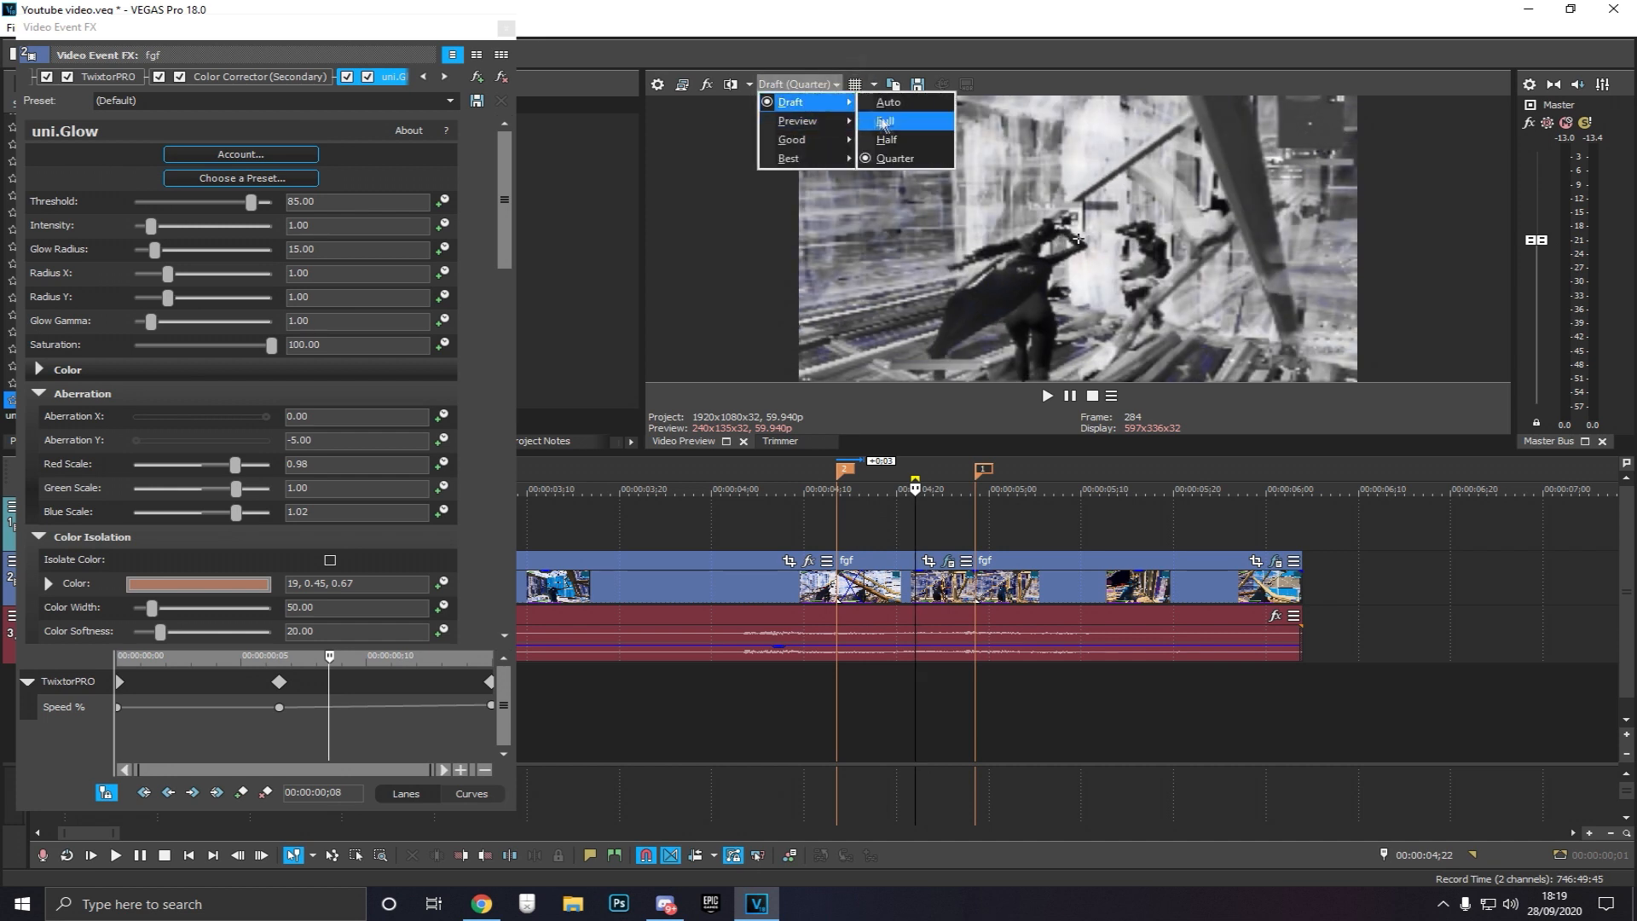
left_click(869, 122)
left_click_drag(931, 540, 875, 535)
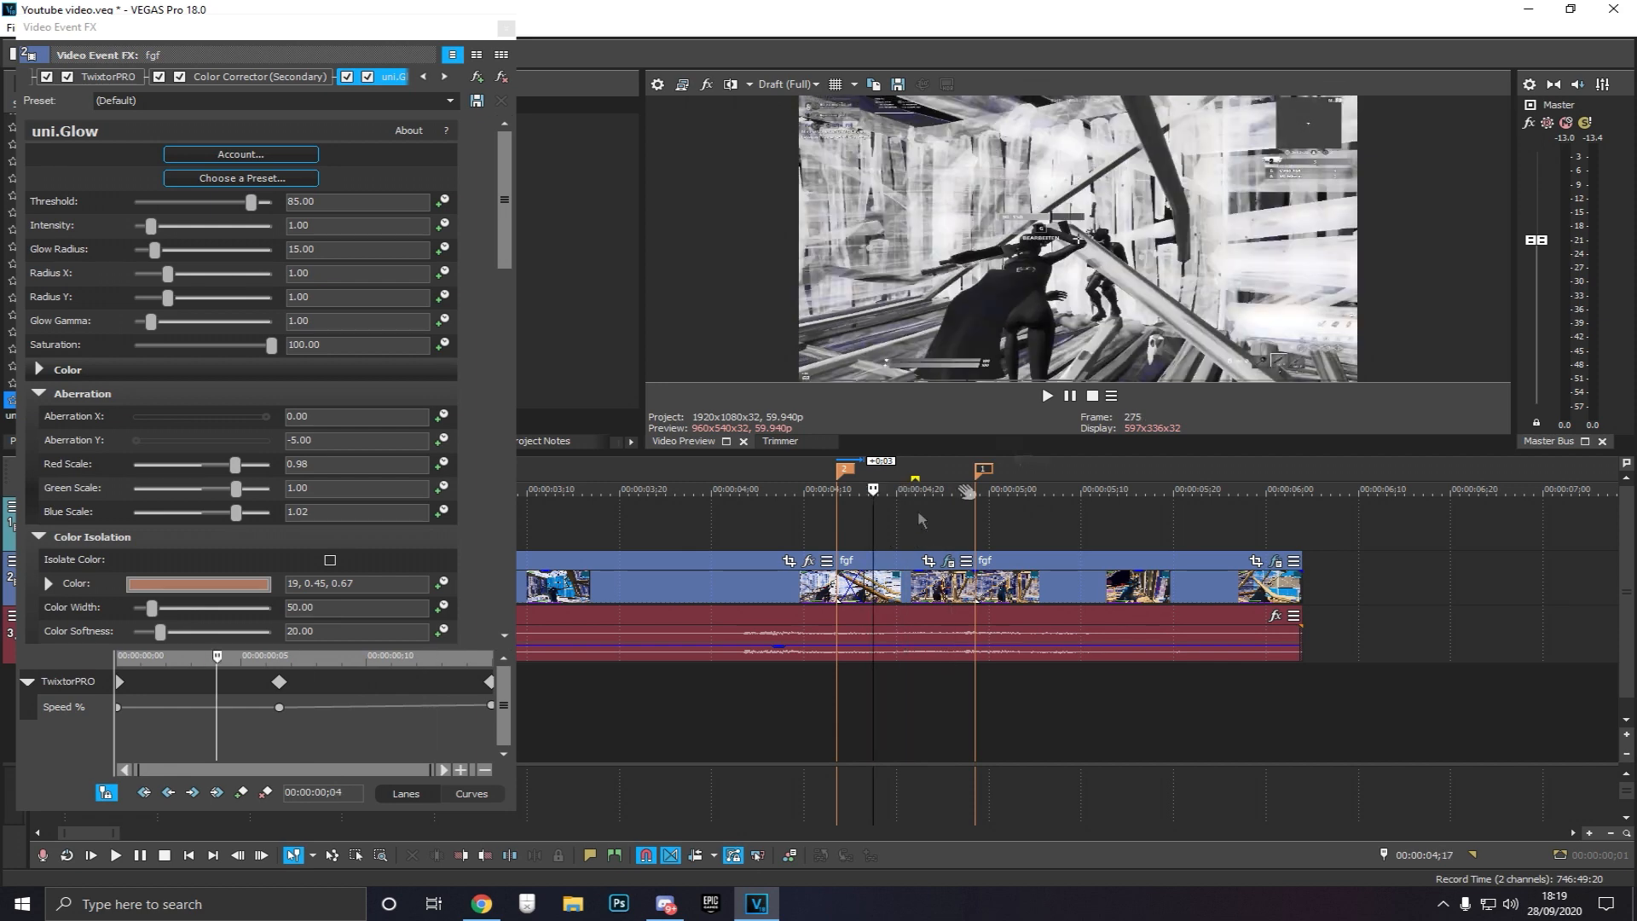
Set the uni.Glow Threshold to 82
left_click_drag(315, 202, 300, 205)
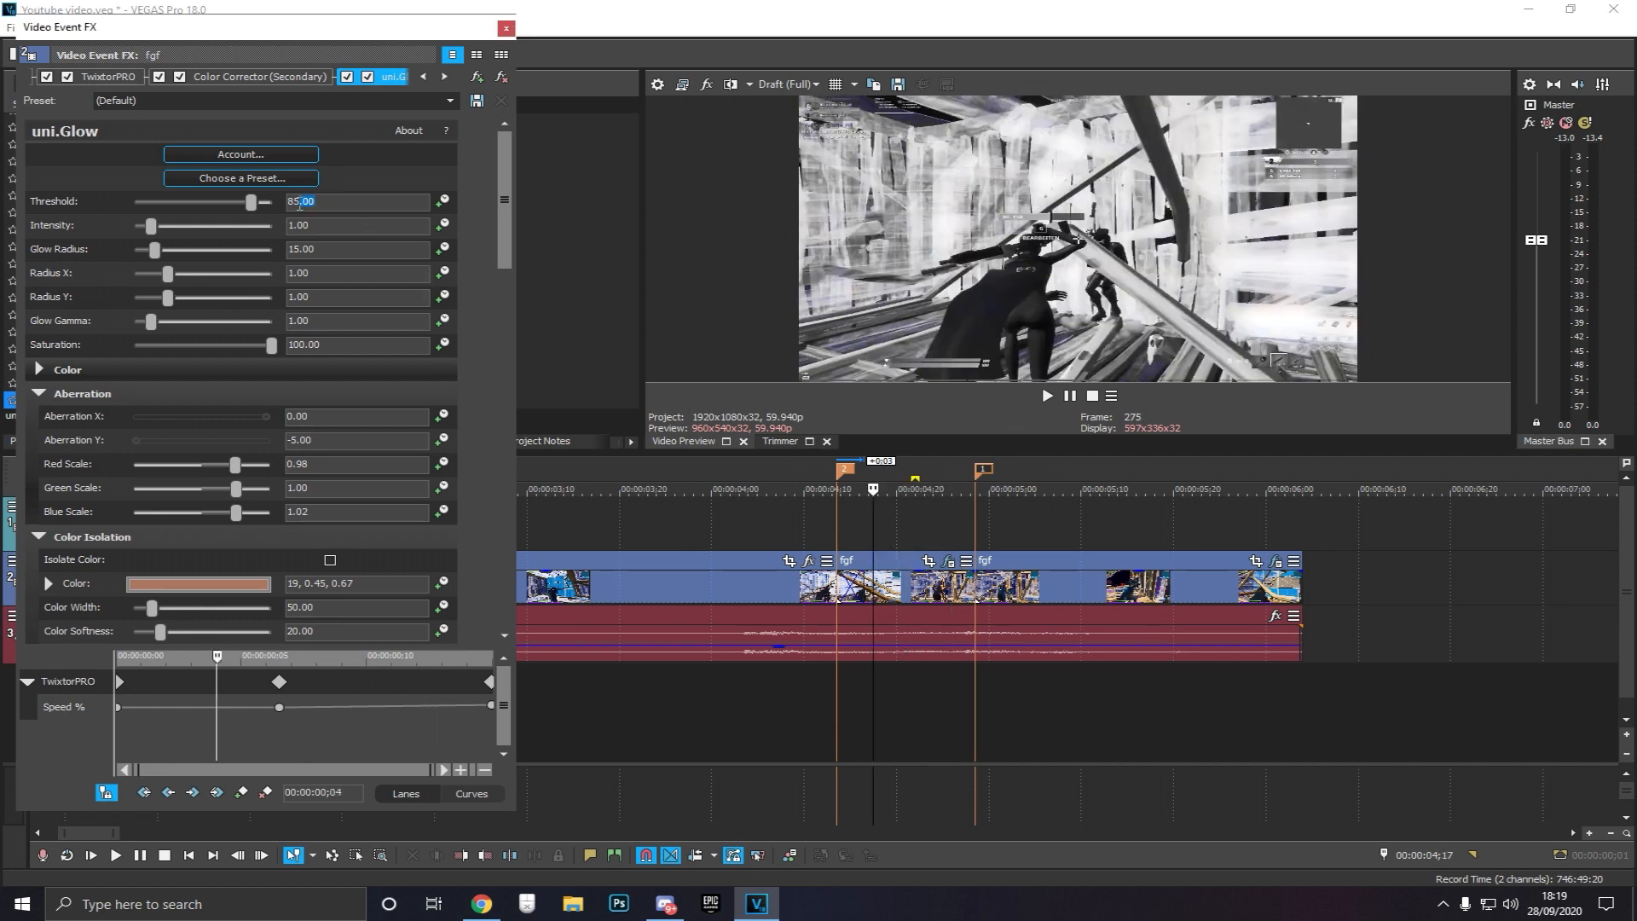
type("82")
key("Return")
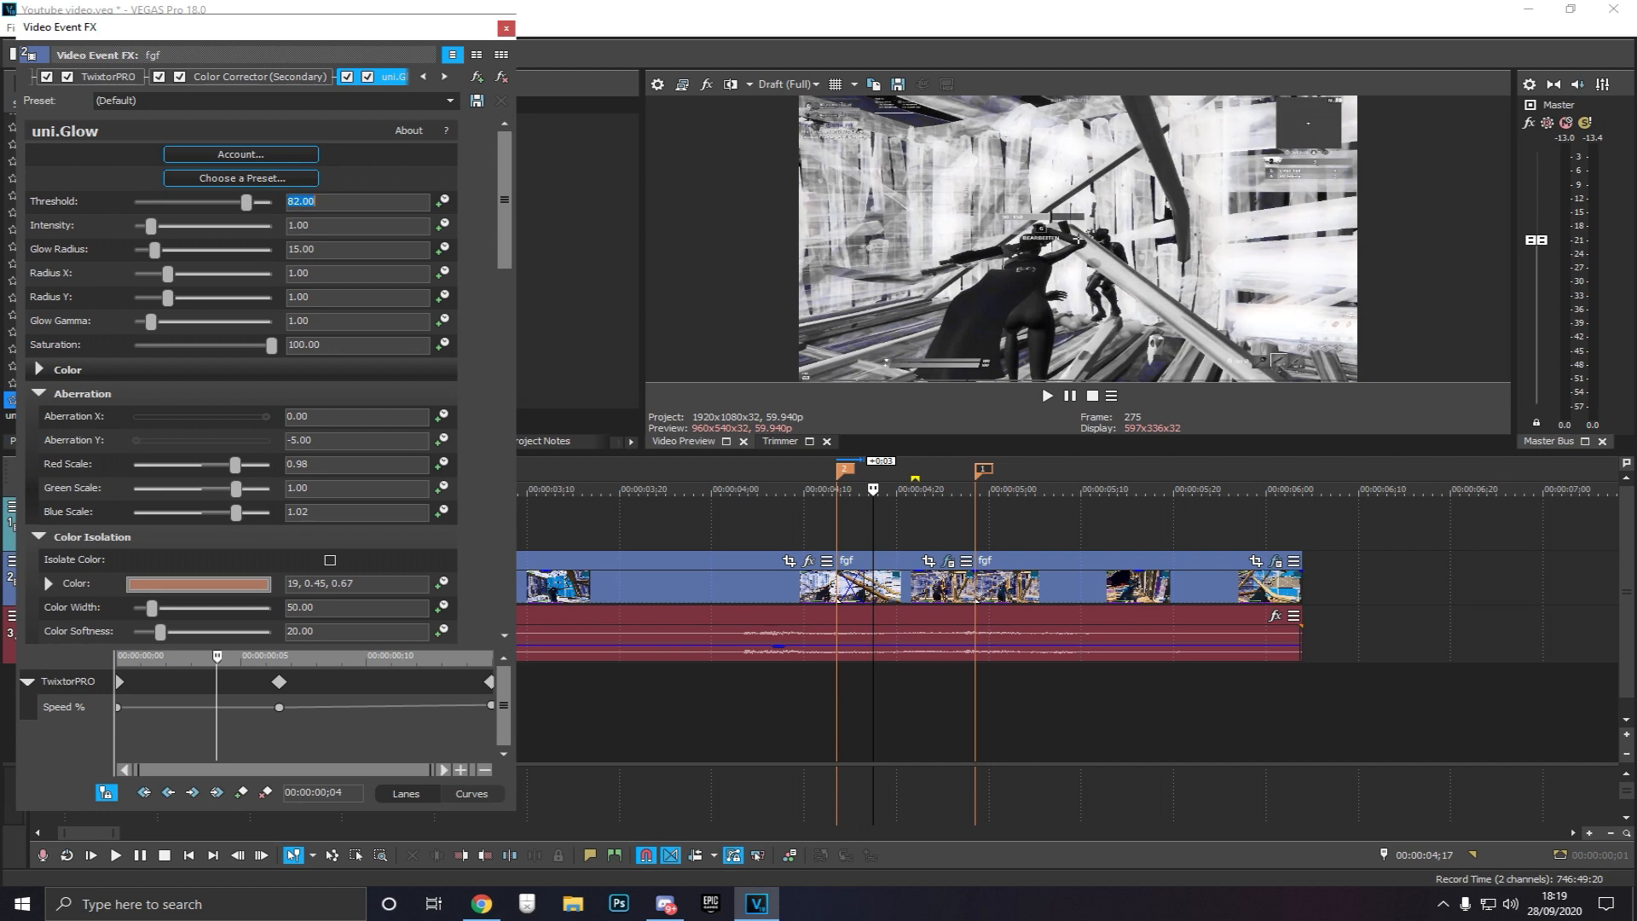
left_click(325, 224)
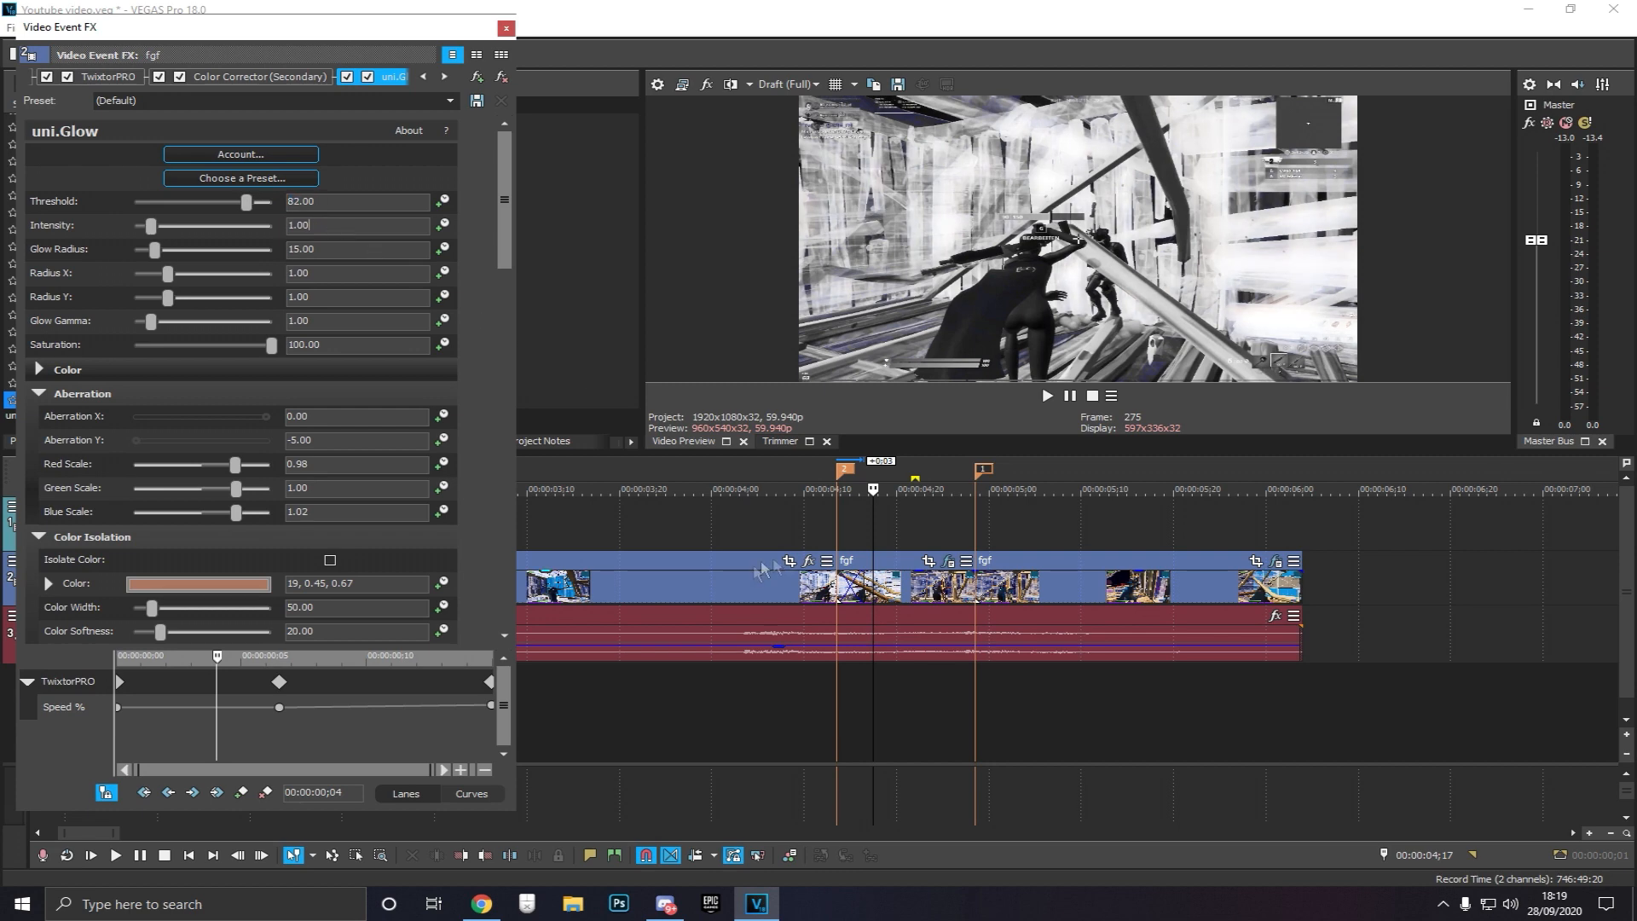
Scrub along the ramp to preview the glow and close the effects window
left_click(862, 532)
left_click(882, 532)
left_click(911, 533)
left_click(933, 528)
left_click(951, 528)
left_click(506, 28)
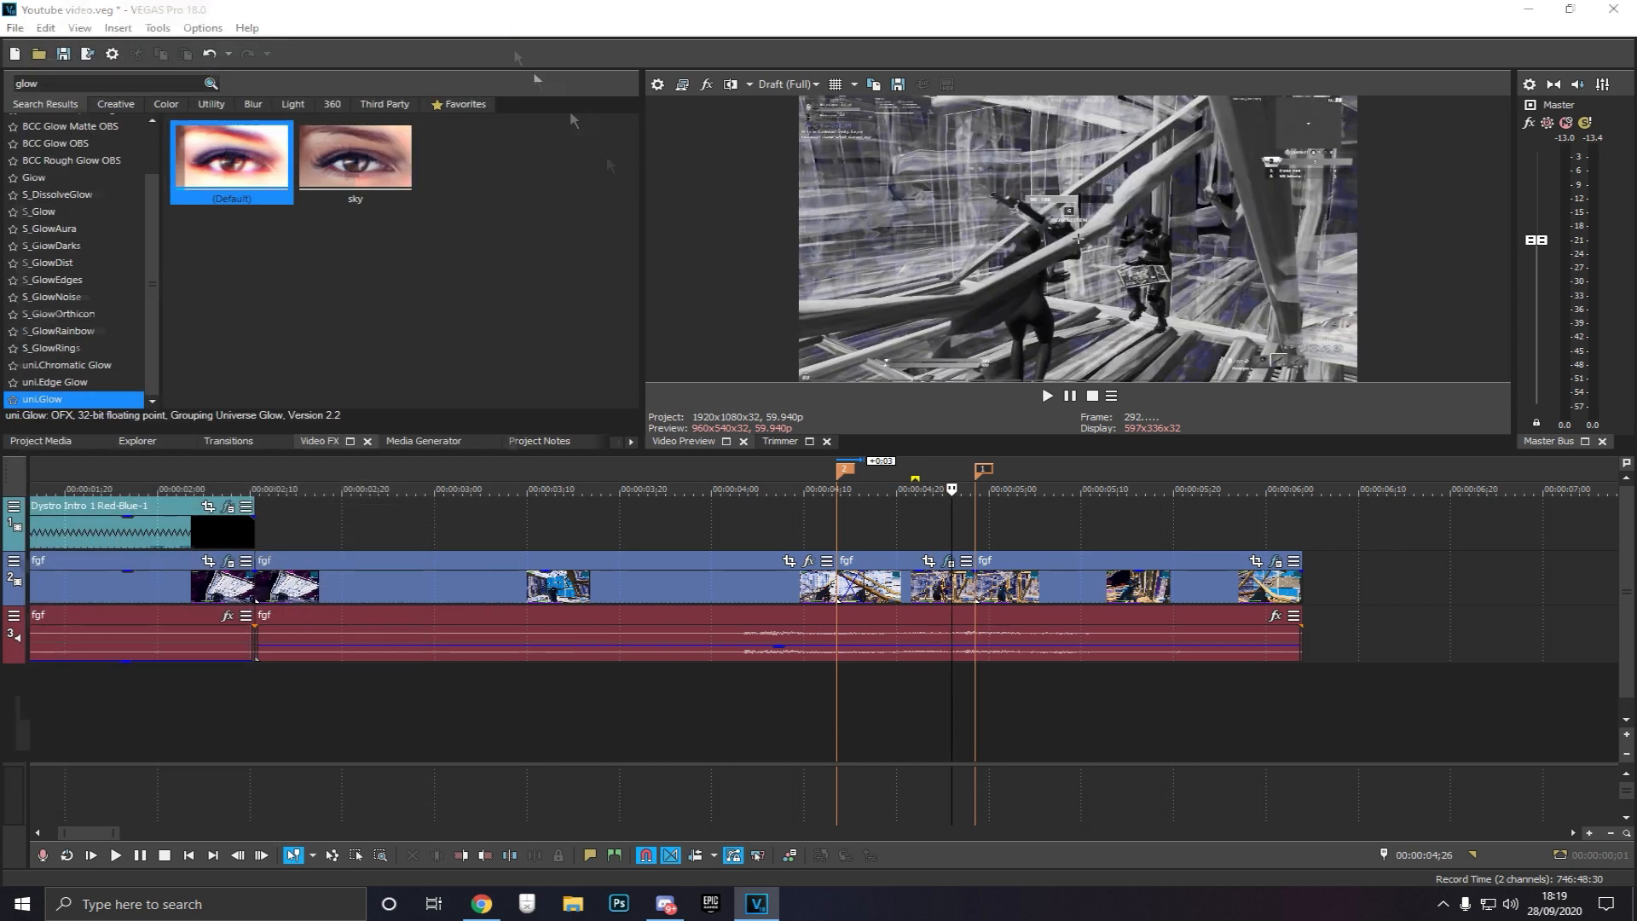
Search the video effects for vignette and apply BCC Vignette's Default preset to the segment
left_click(904, 528)
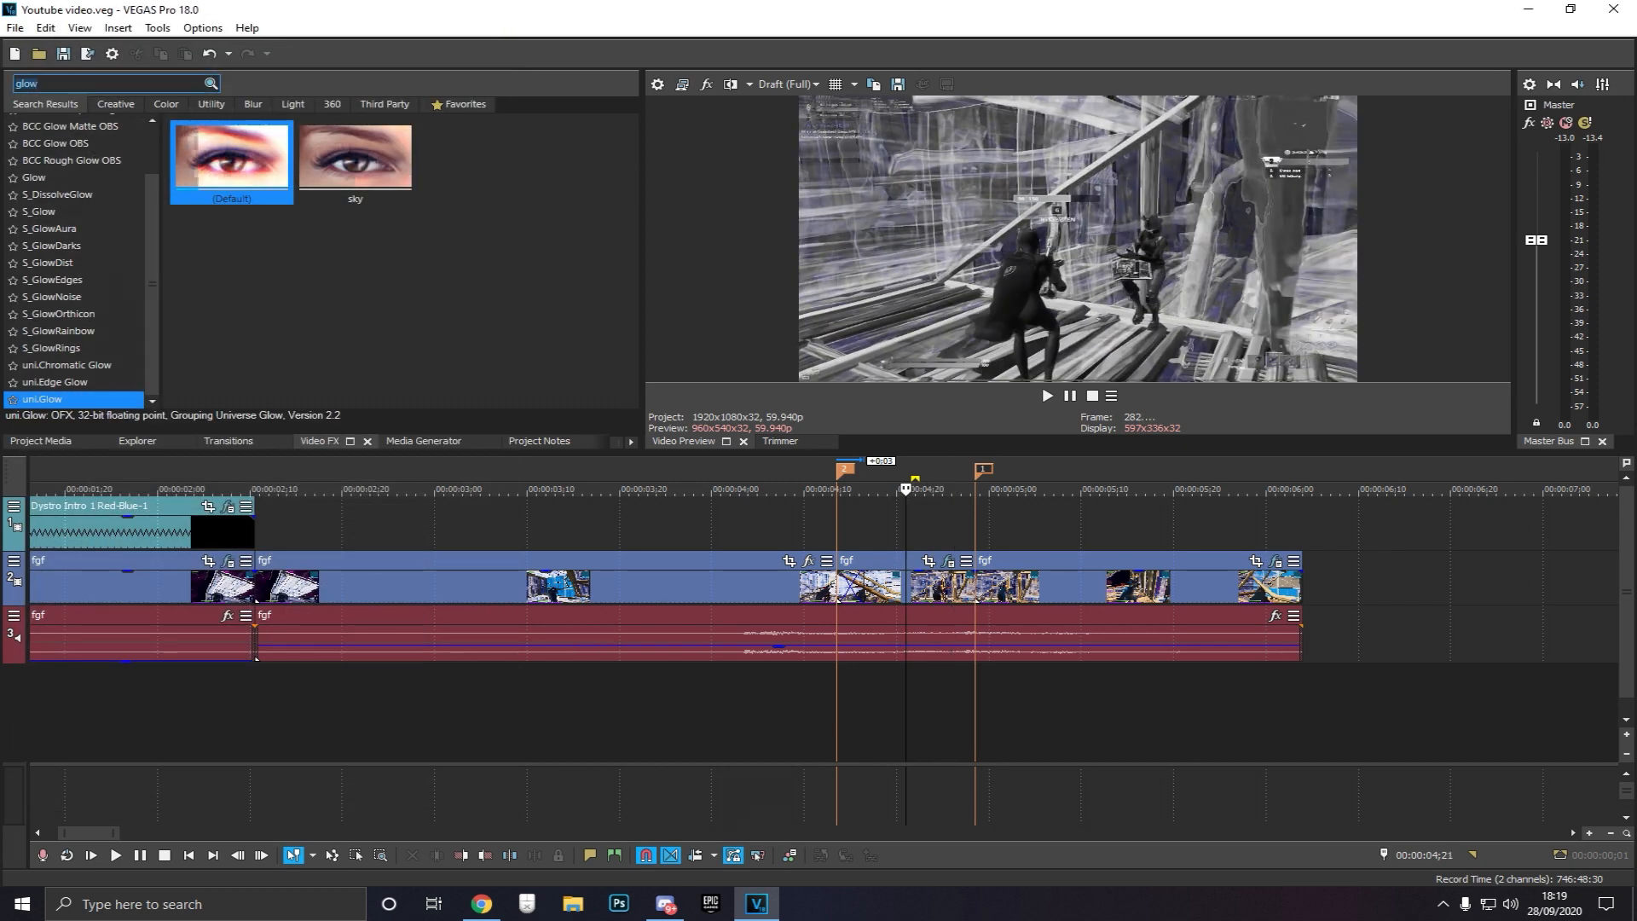
type("vign")
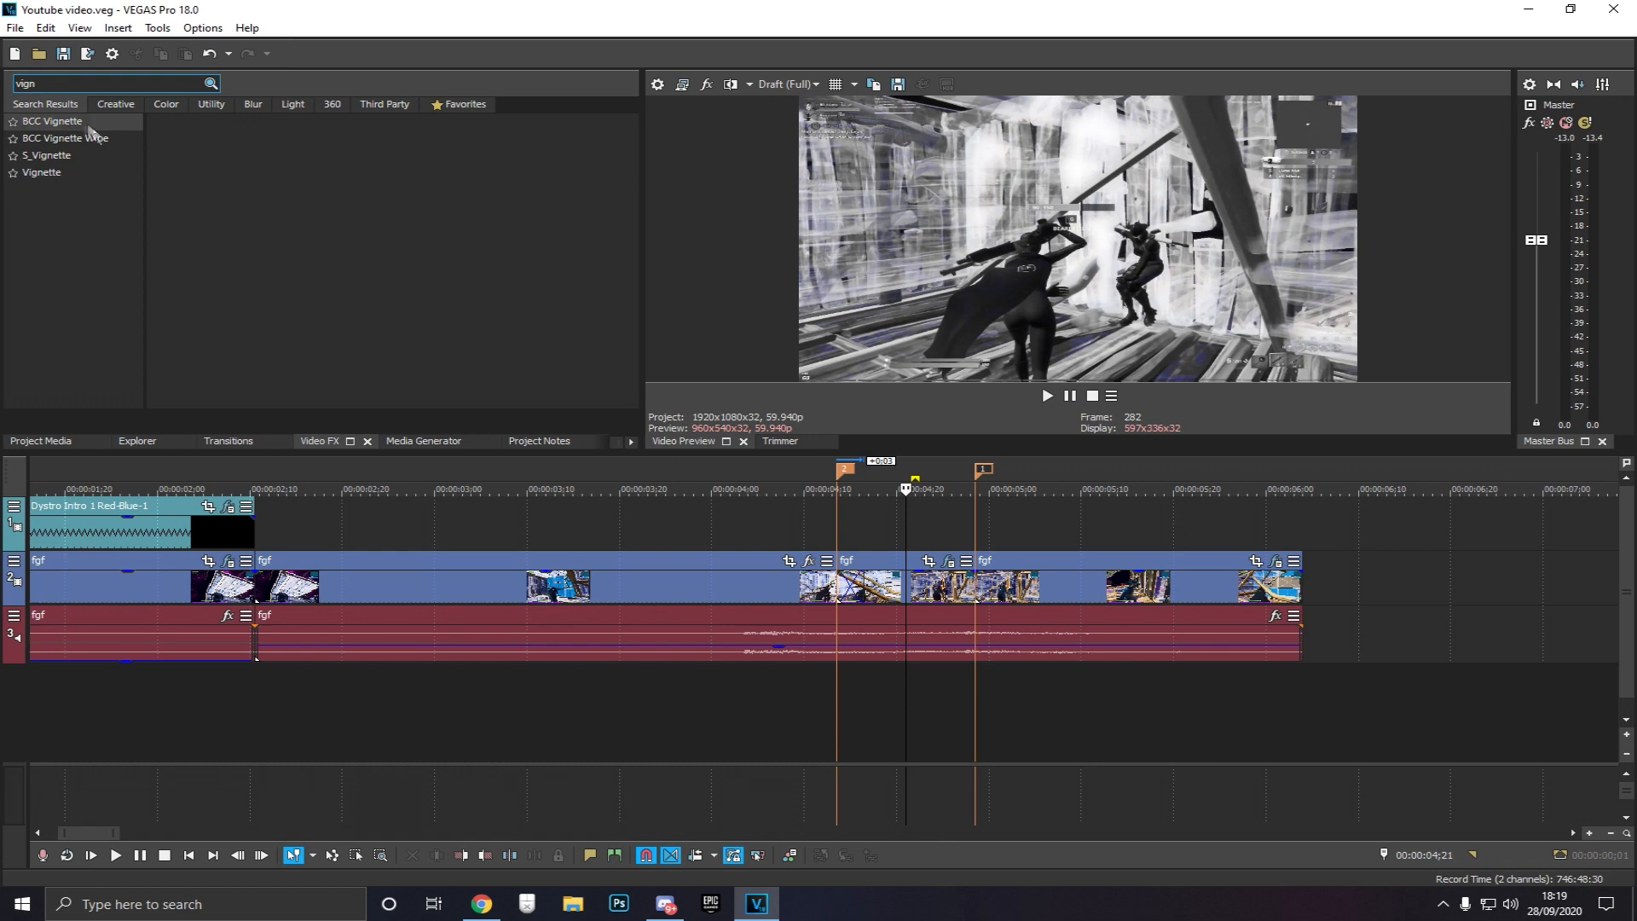
left_click(88, 124)
left_click(226, 168)
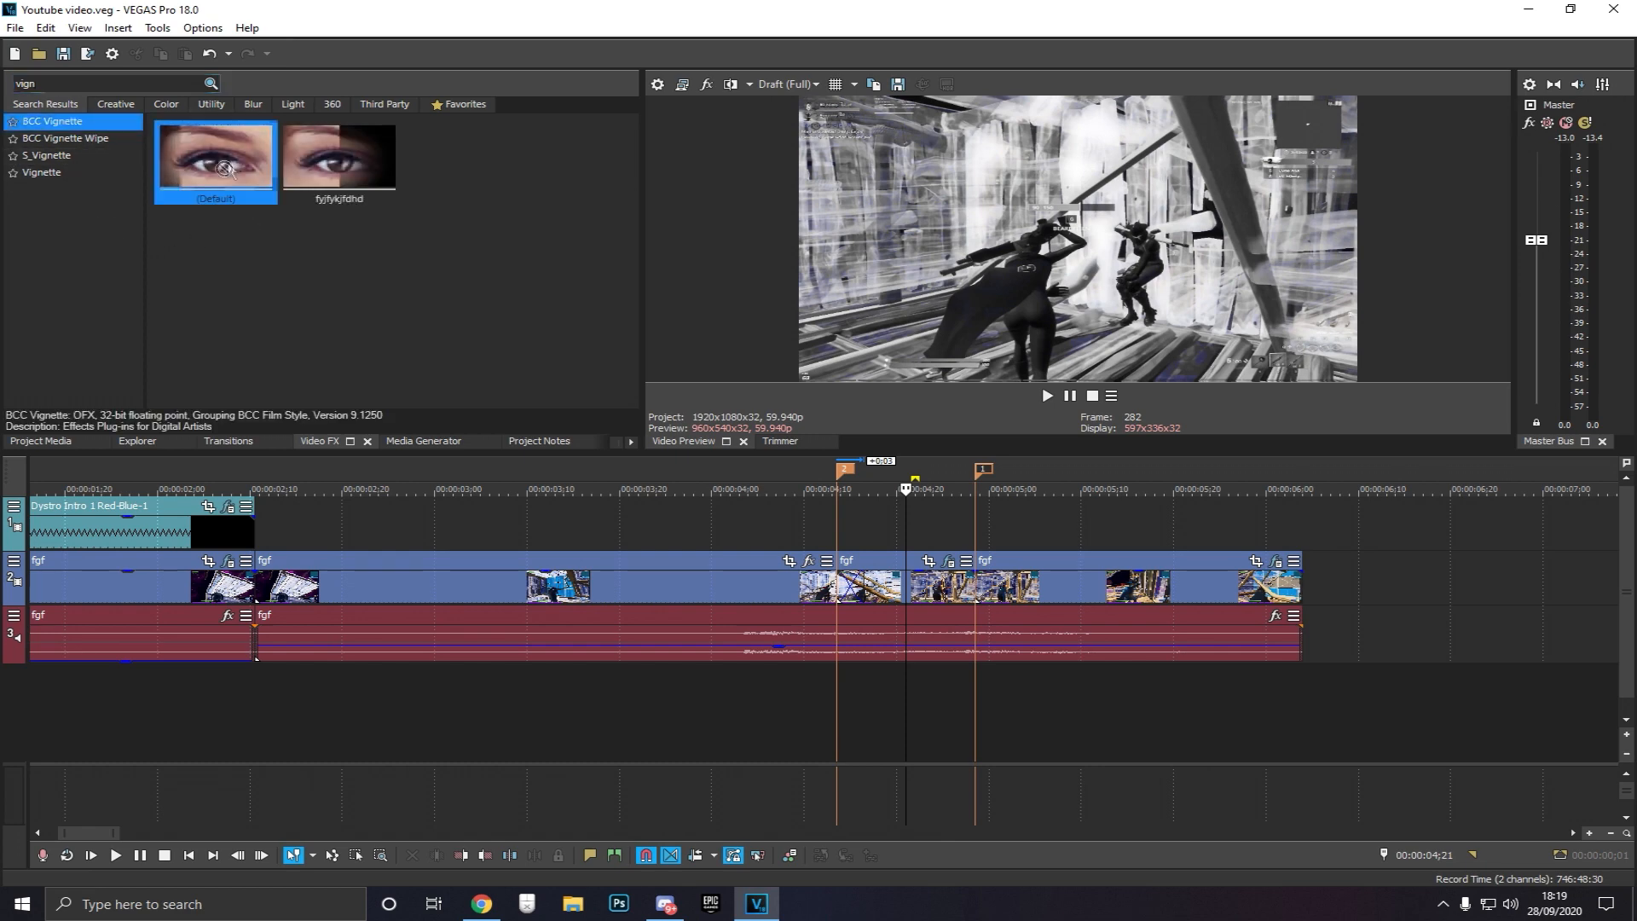
left_click_drag(225, 168, 941, 588)
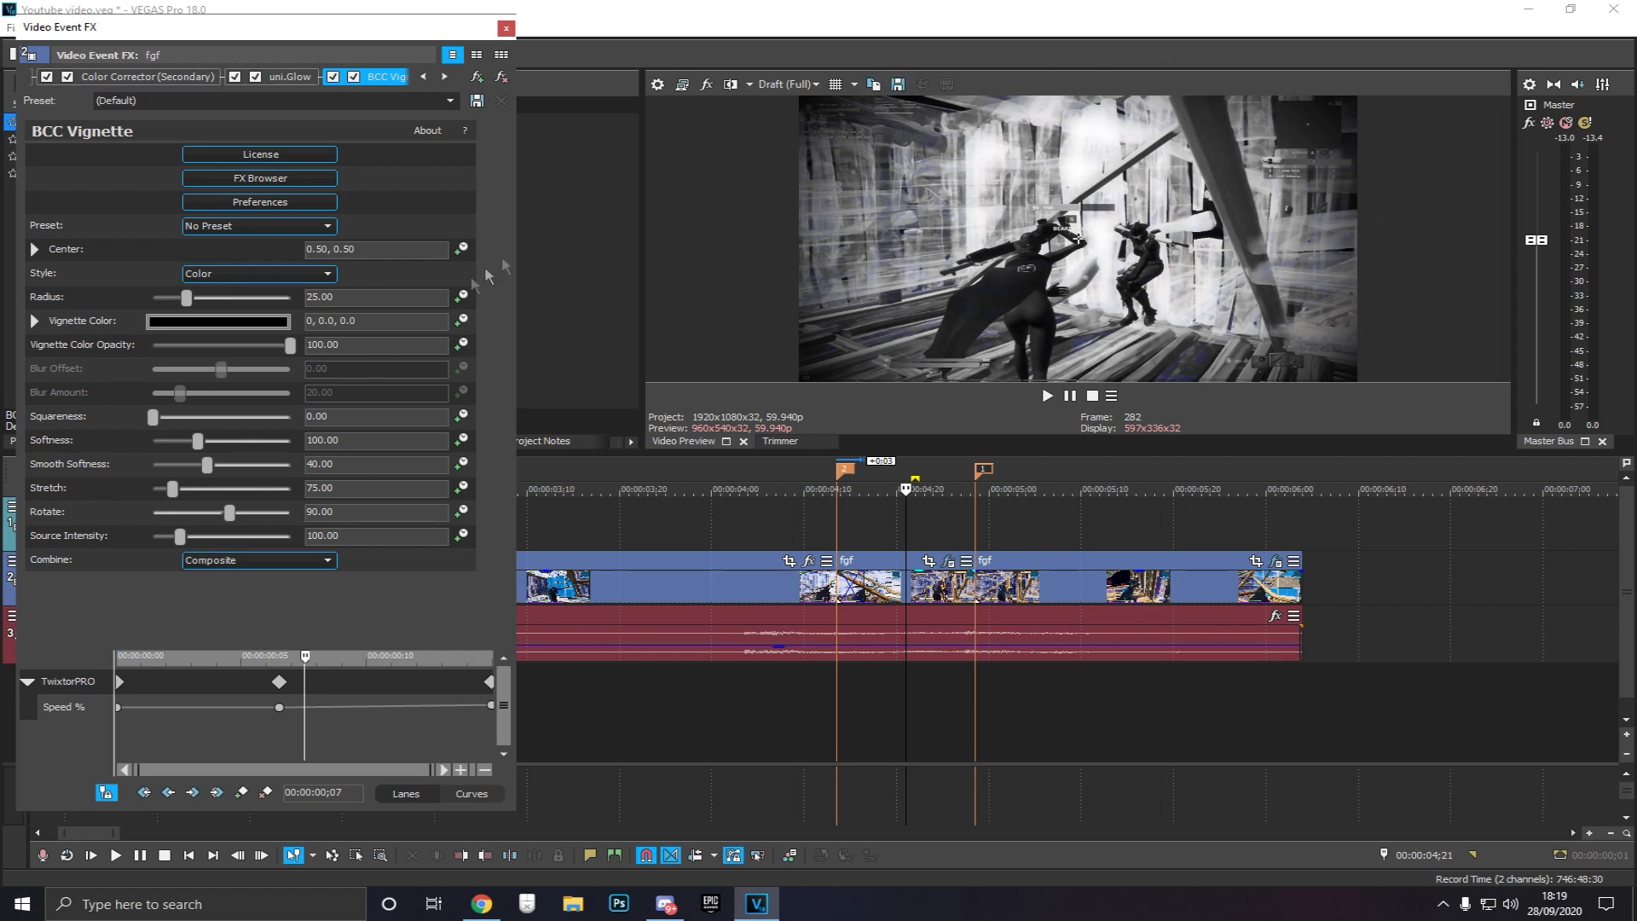
Set the vignette's Softness to 50
left_click_drag(197, 442, 141, 453)
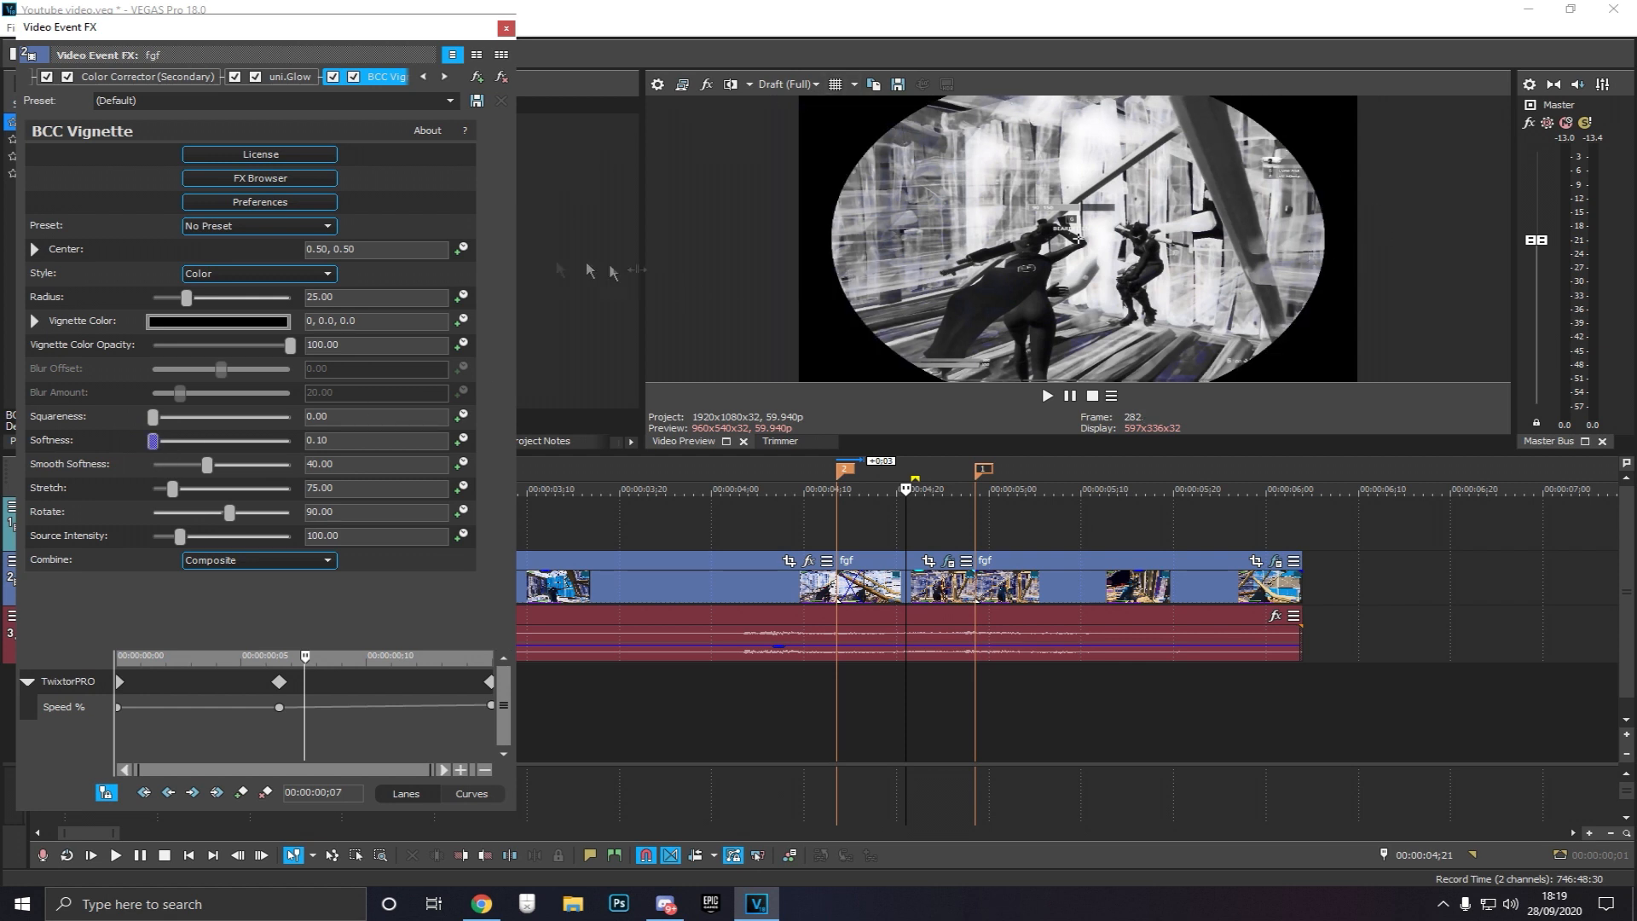
left_click_drag(155, 443, 175, 444)
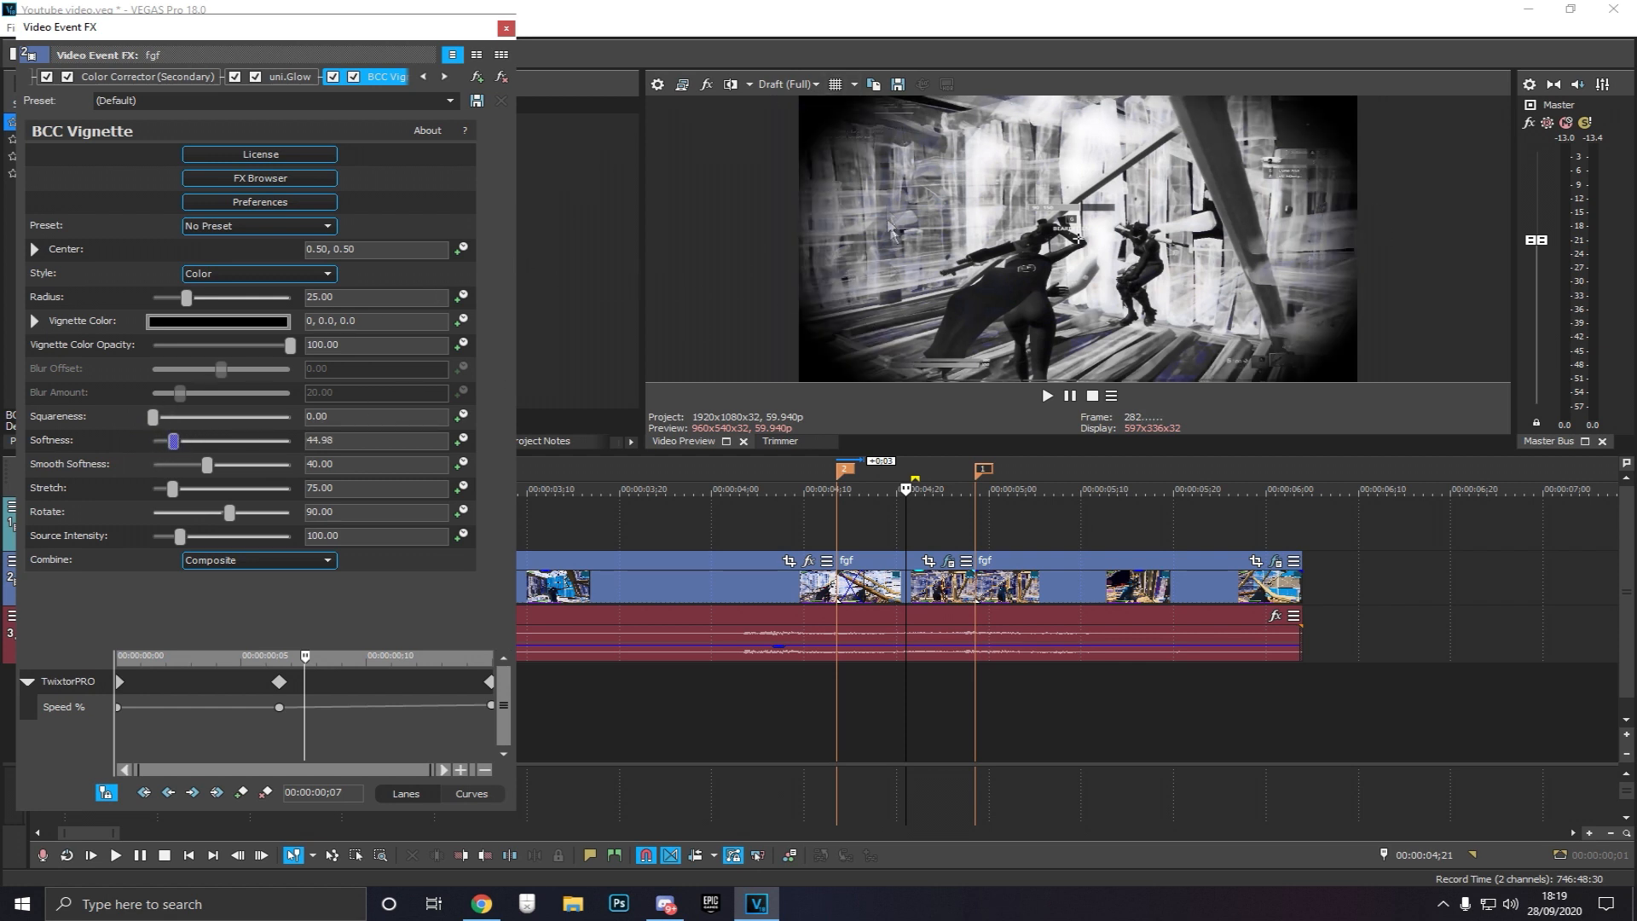
left_click(303, 439)
type("50")
key("Return")
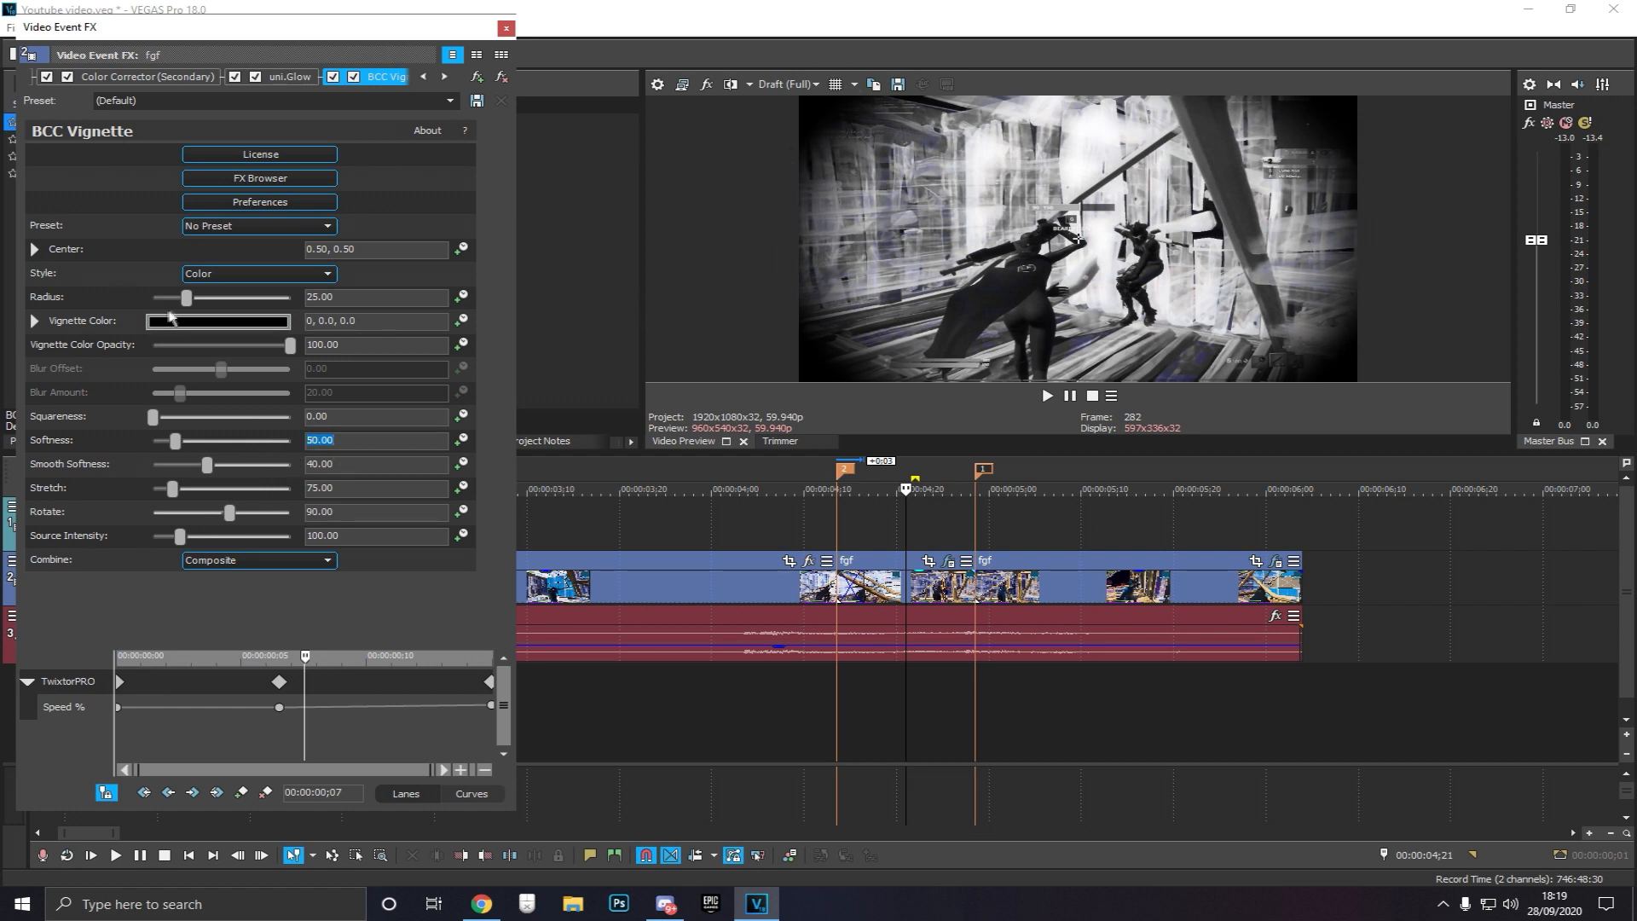
Set the vignette's Radius to 28
left_click_drag(339, 298, 259, 296)
type("15")
key("Return")
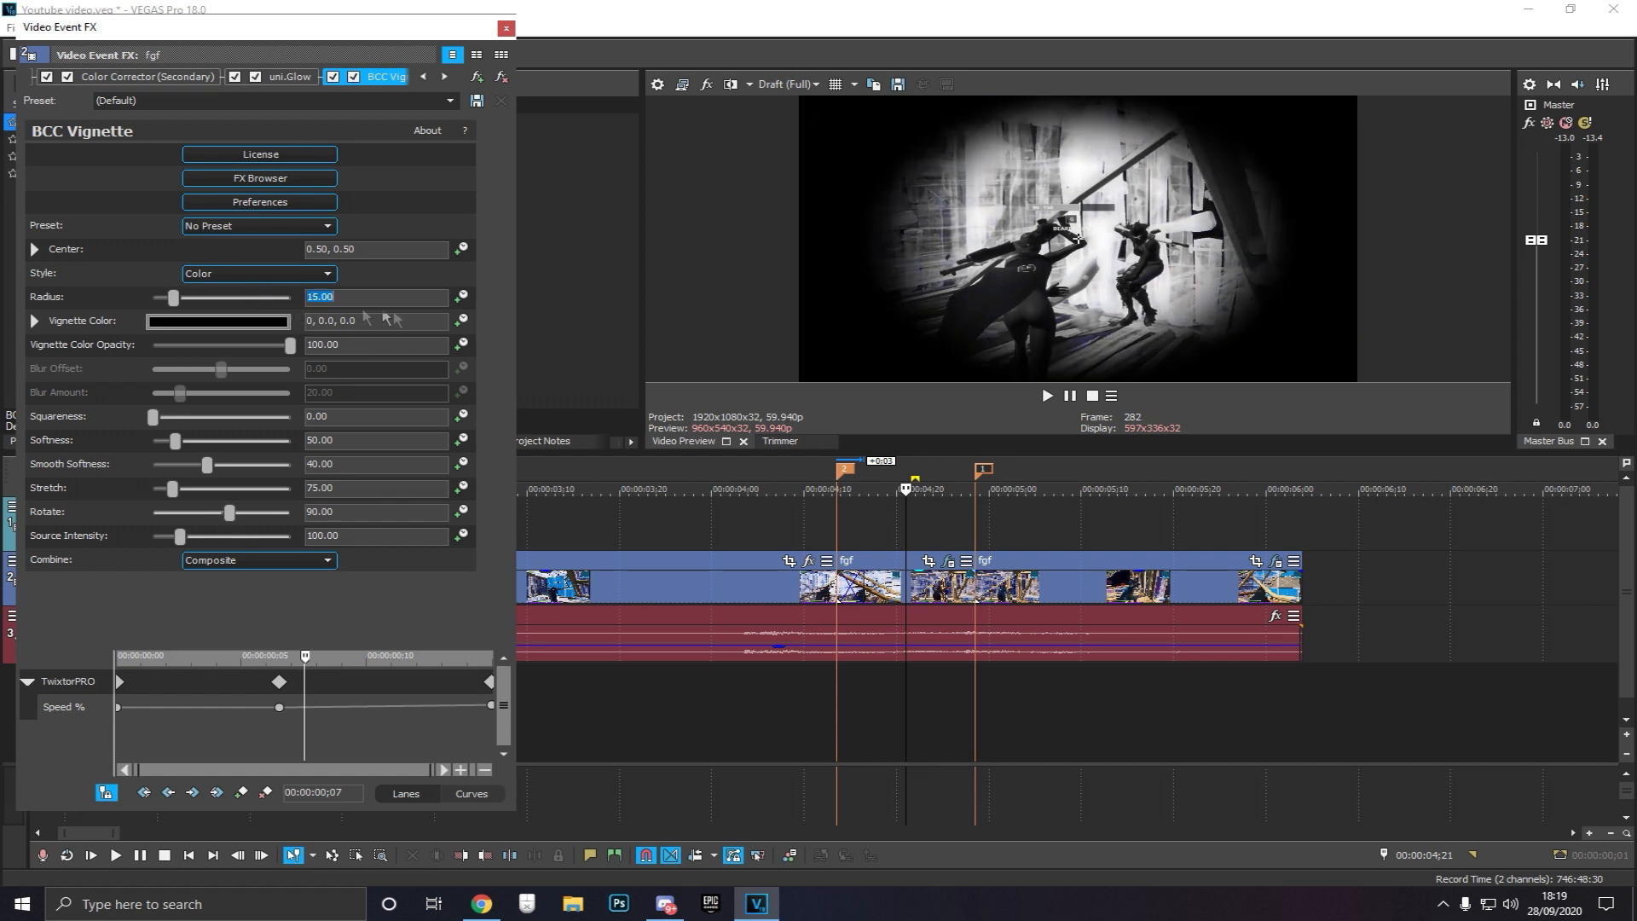
left_click_drag(173, 298, 200, 298)
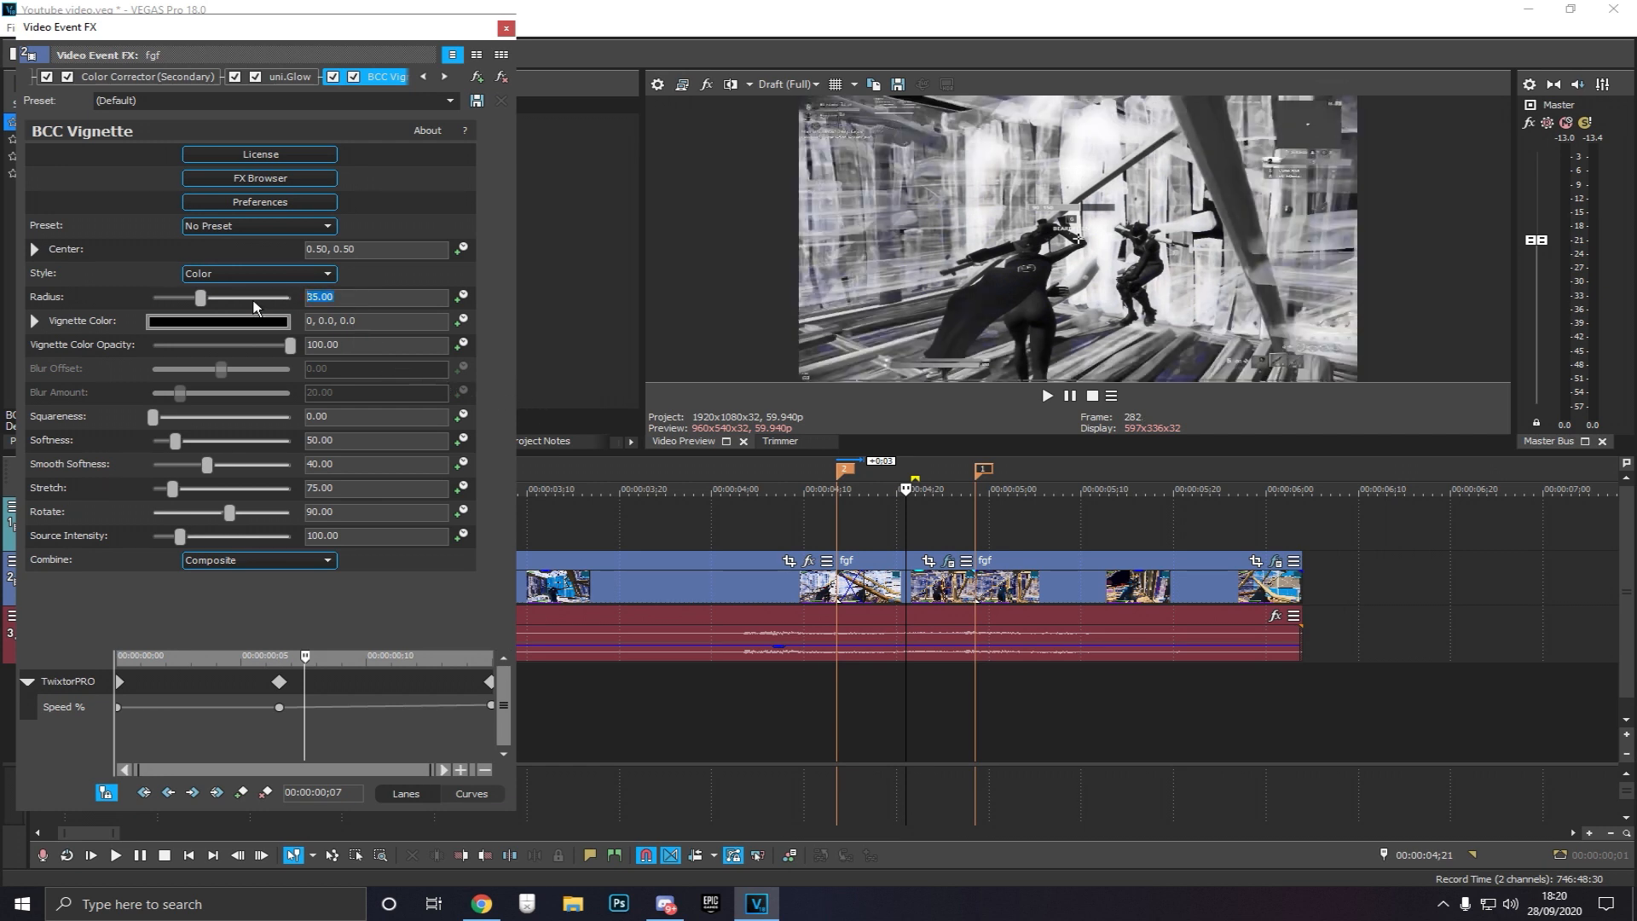
type("30")
key("Return")
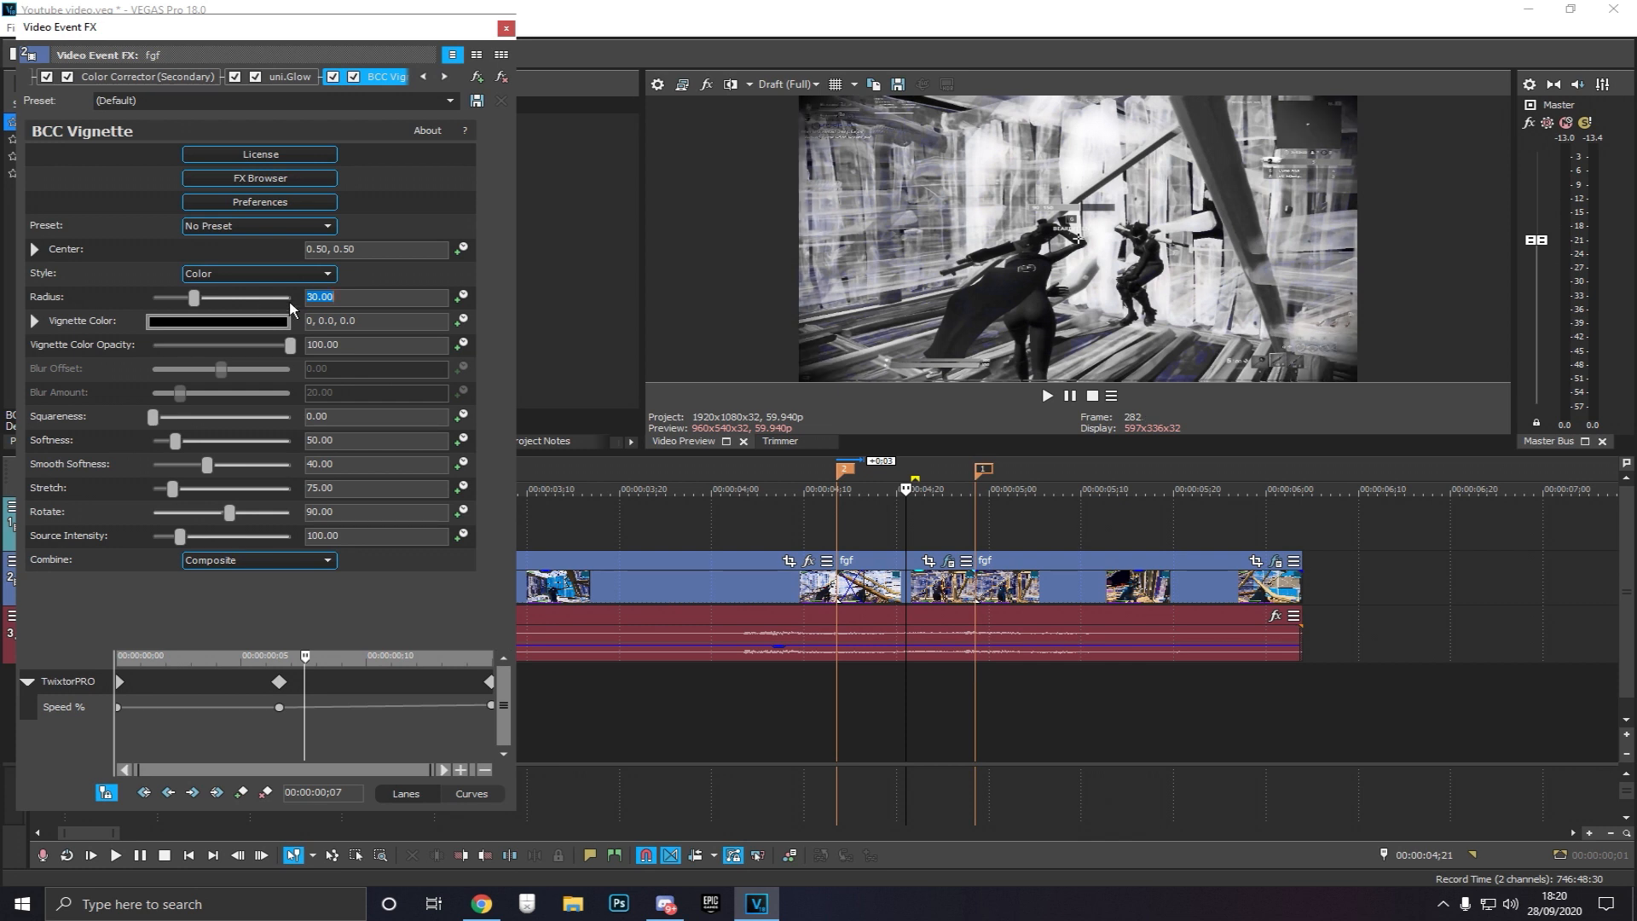
type("2")
key("Return")
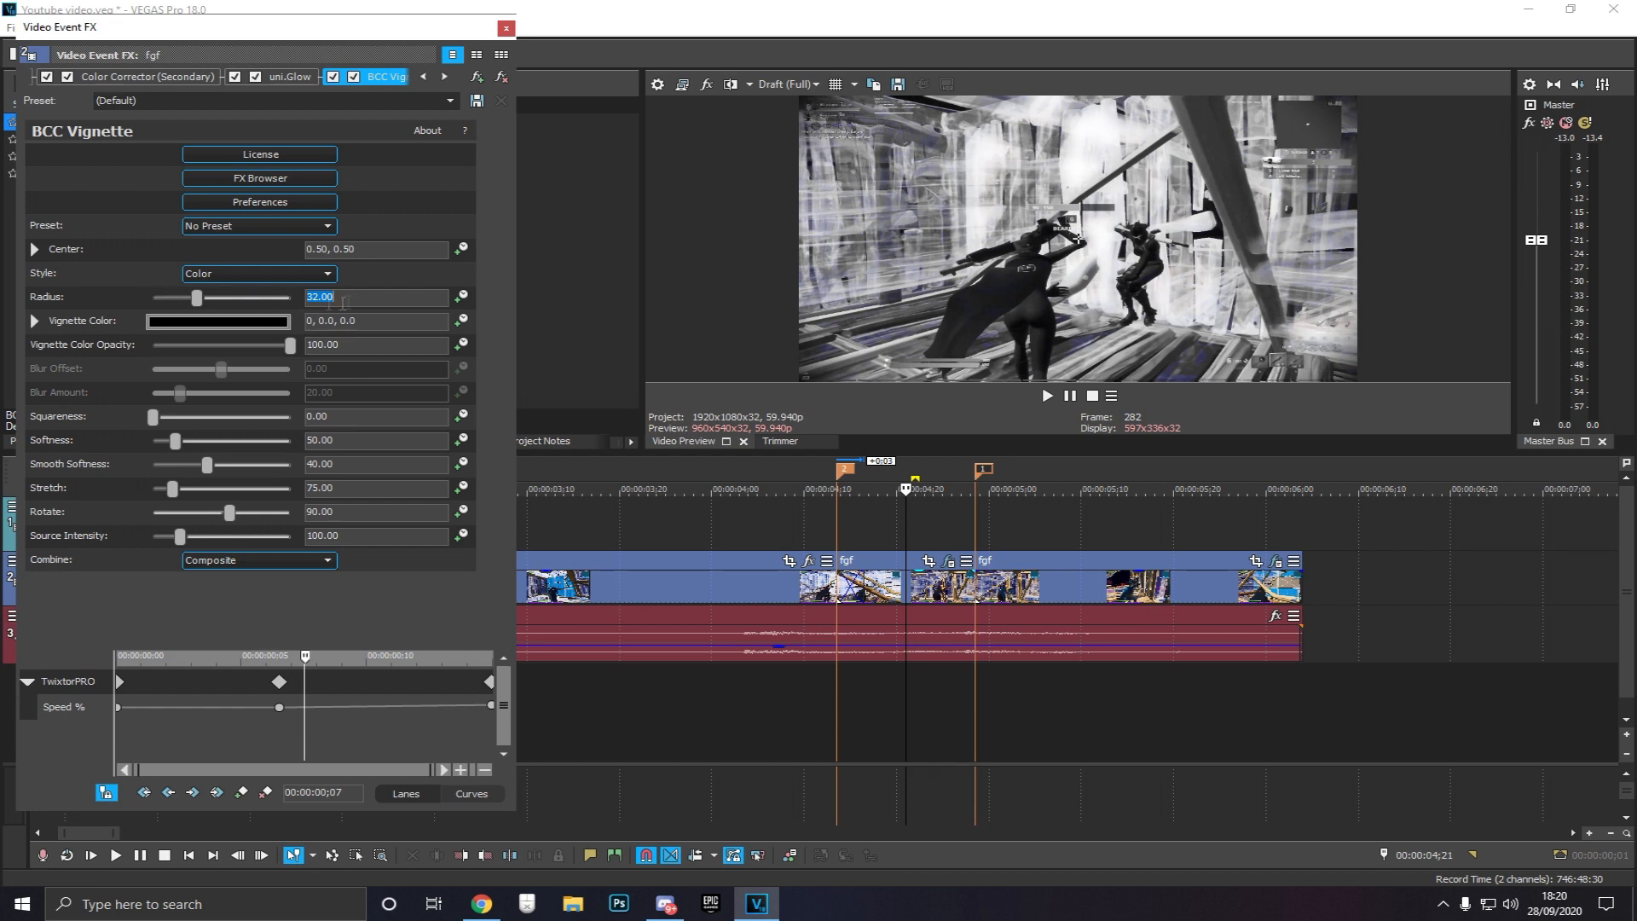
type("28")
key("Return")
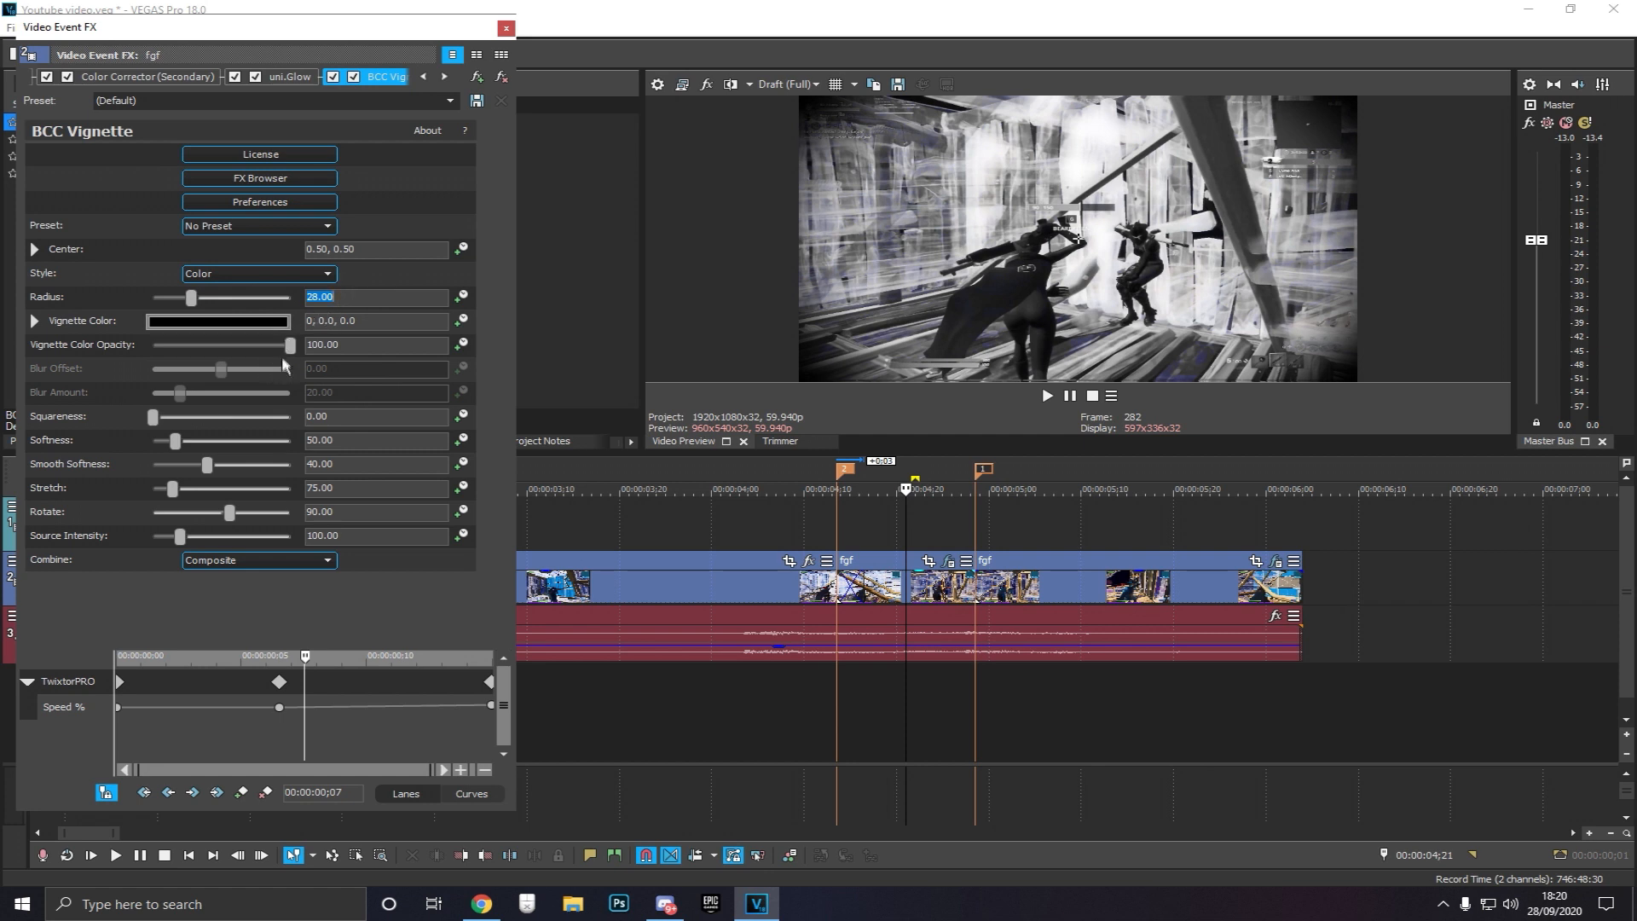
Set the vignette's Softness to 65 and raise its Source Intensity to about 204
left_click_drag(177, 446, 185, 447)
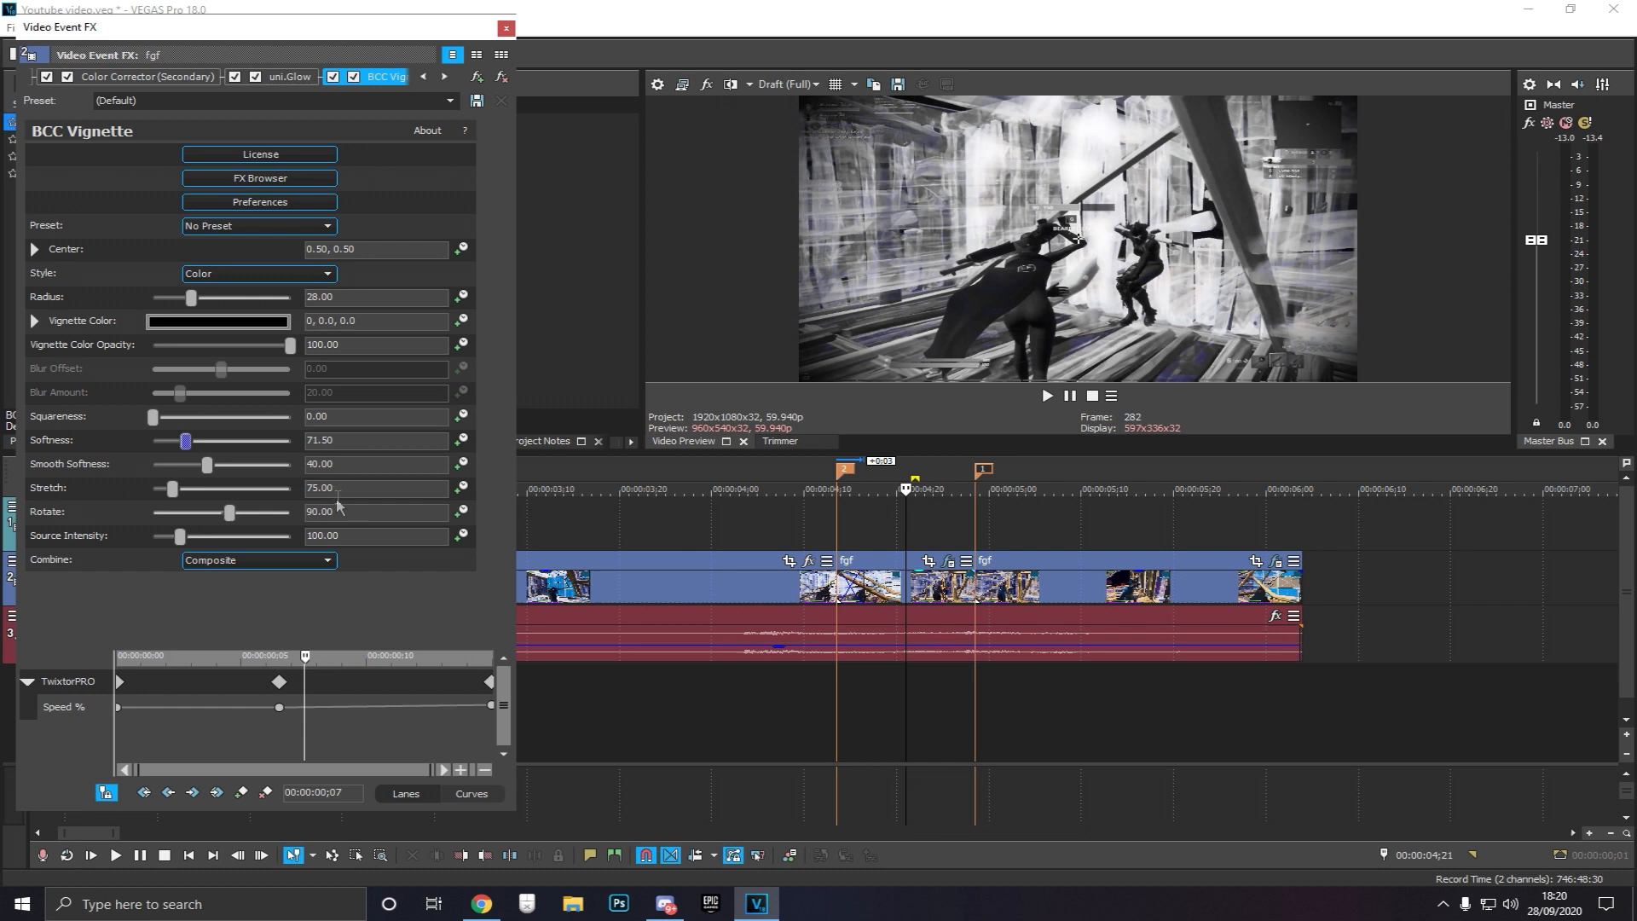
type("65")
key("Return")
left_click_drag(180, 540, 207, 541)
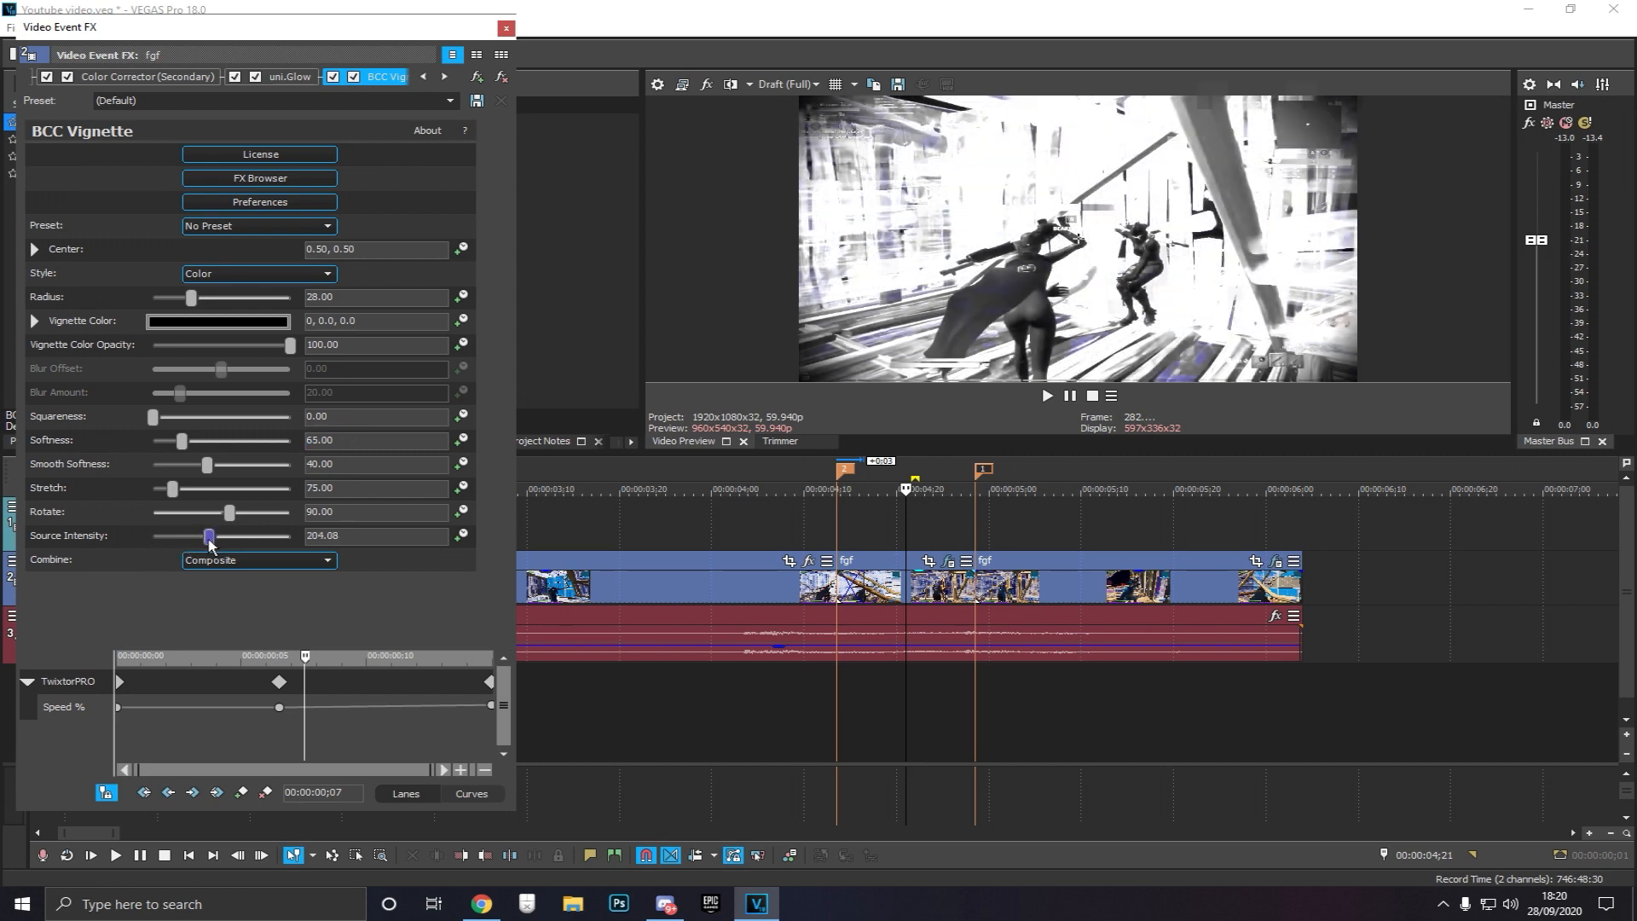
double_click(370, 538)
type("1")
key("Return")
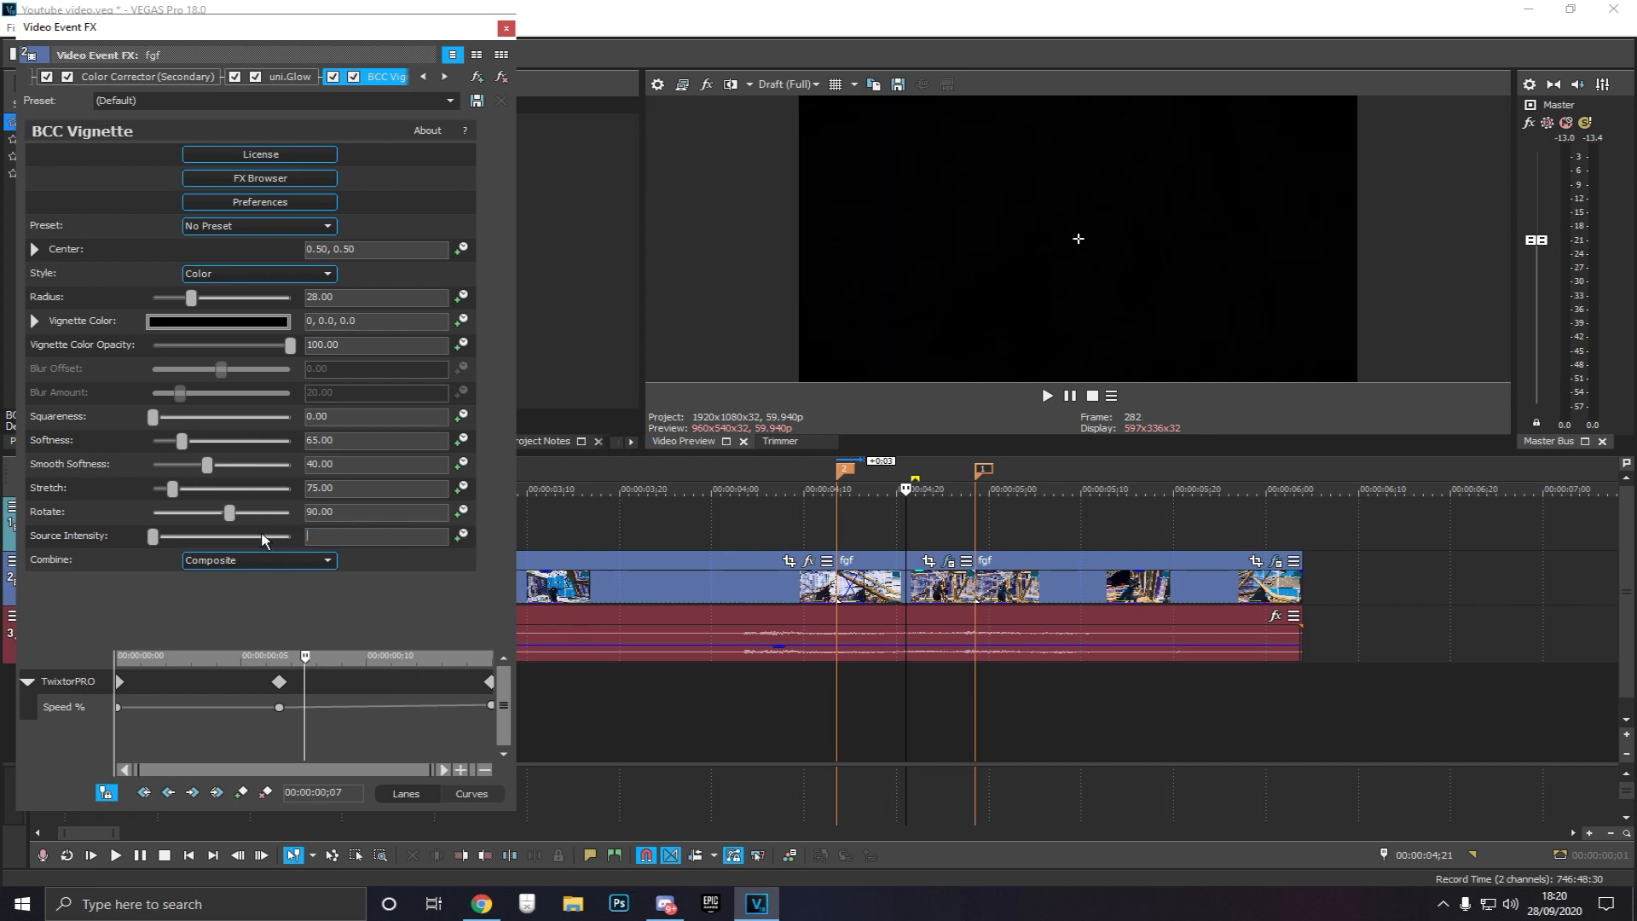
Set the vignette's Source Intensity to 100
left_click_drag(153, 541, 191, 544)
left_click_drag(399, 541, 229, 542)
type("100")
key("Return")
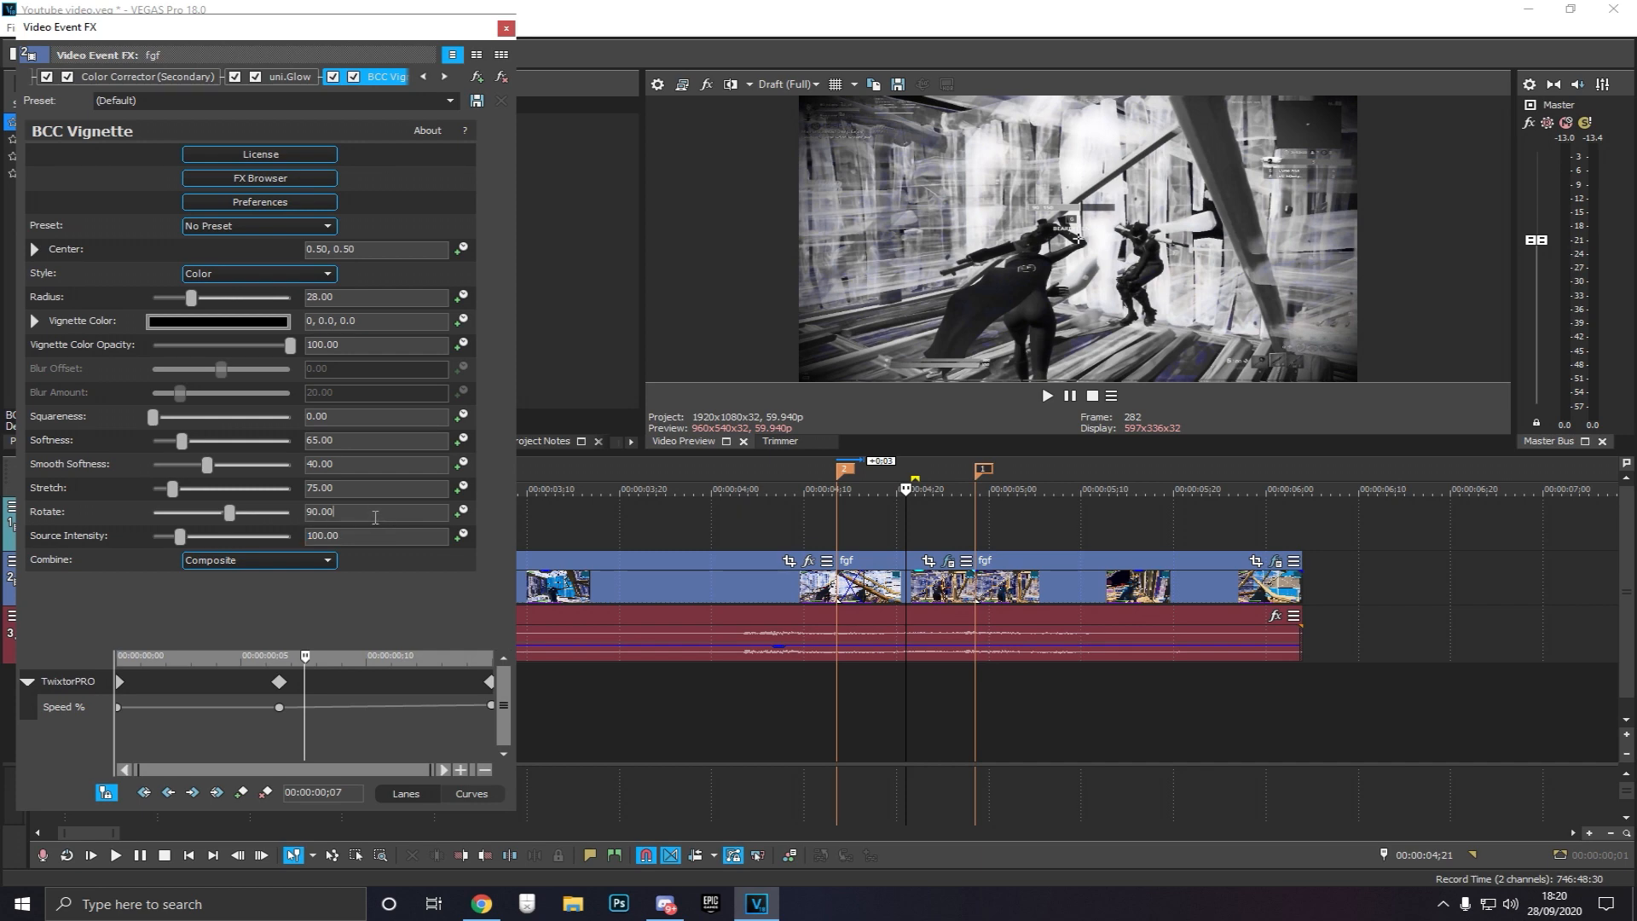
Scrub through the slowed segment on the timeline to review the applied effects
left_click(914, 526)
left_click(956, 525)
left_click(975, 527)
left_click(1005, 535)
left_click(925, 522)
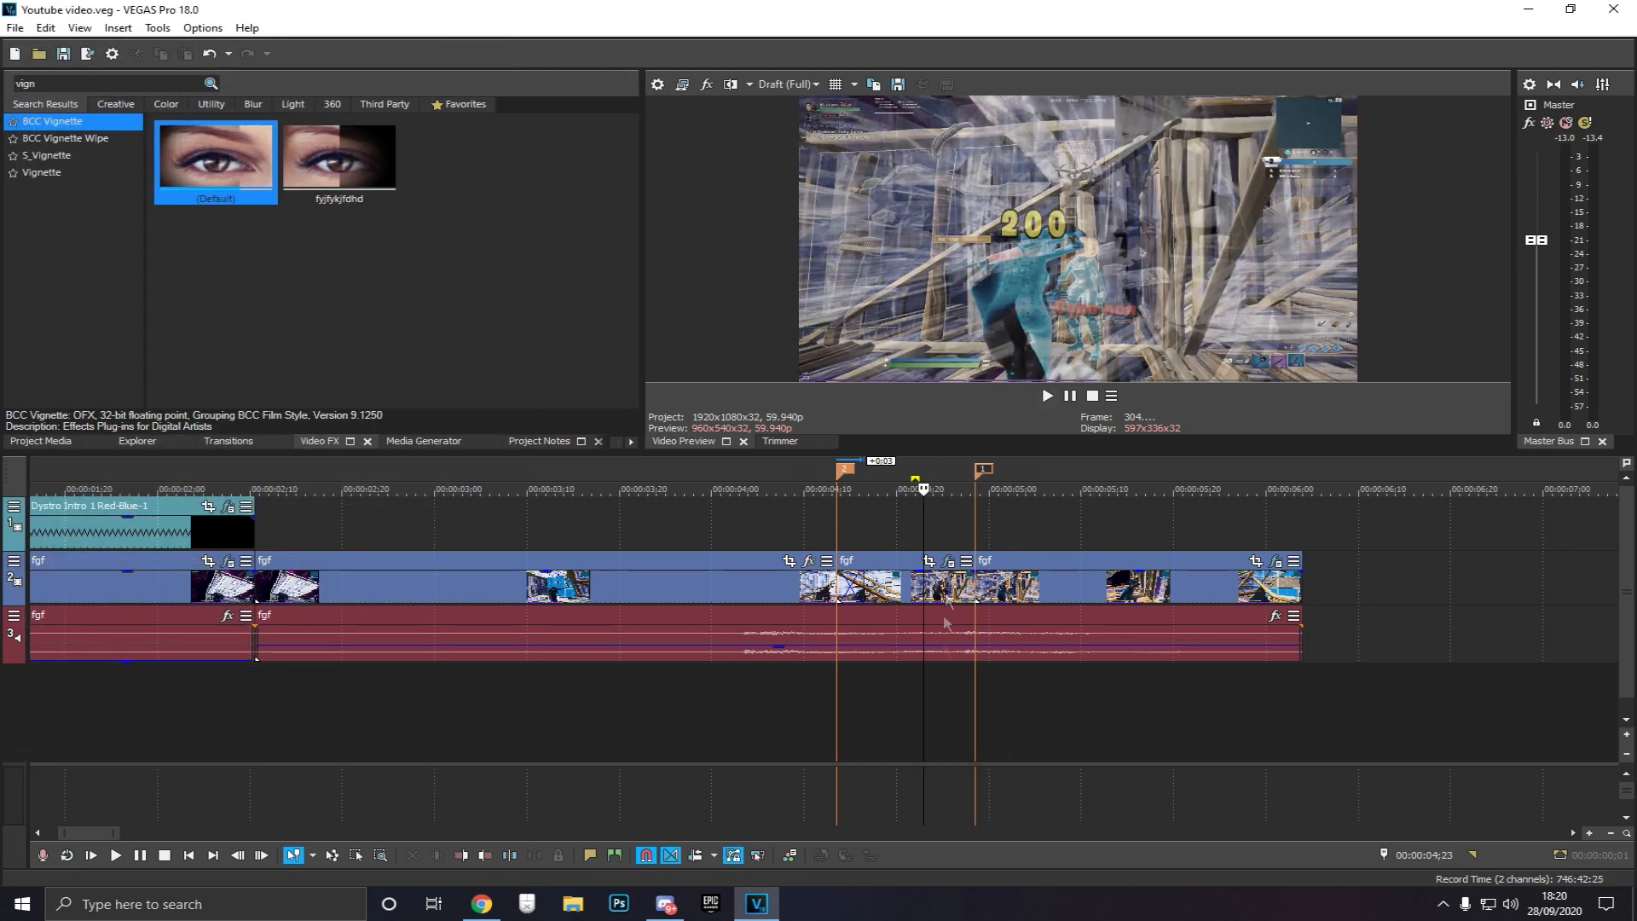
left_click(972, 704)
left_click(1005, 692)
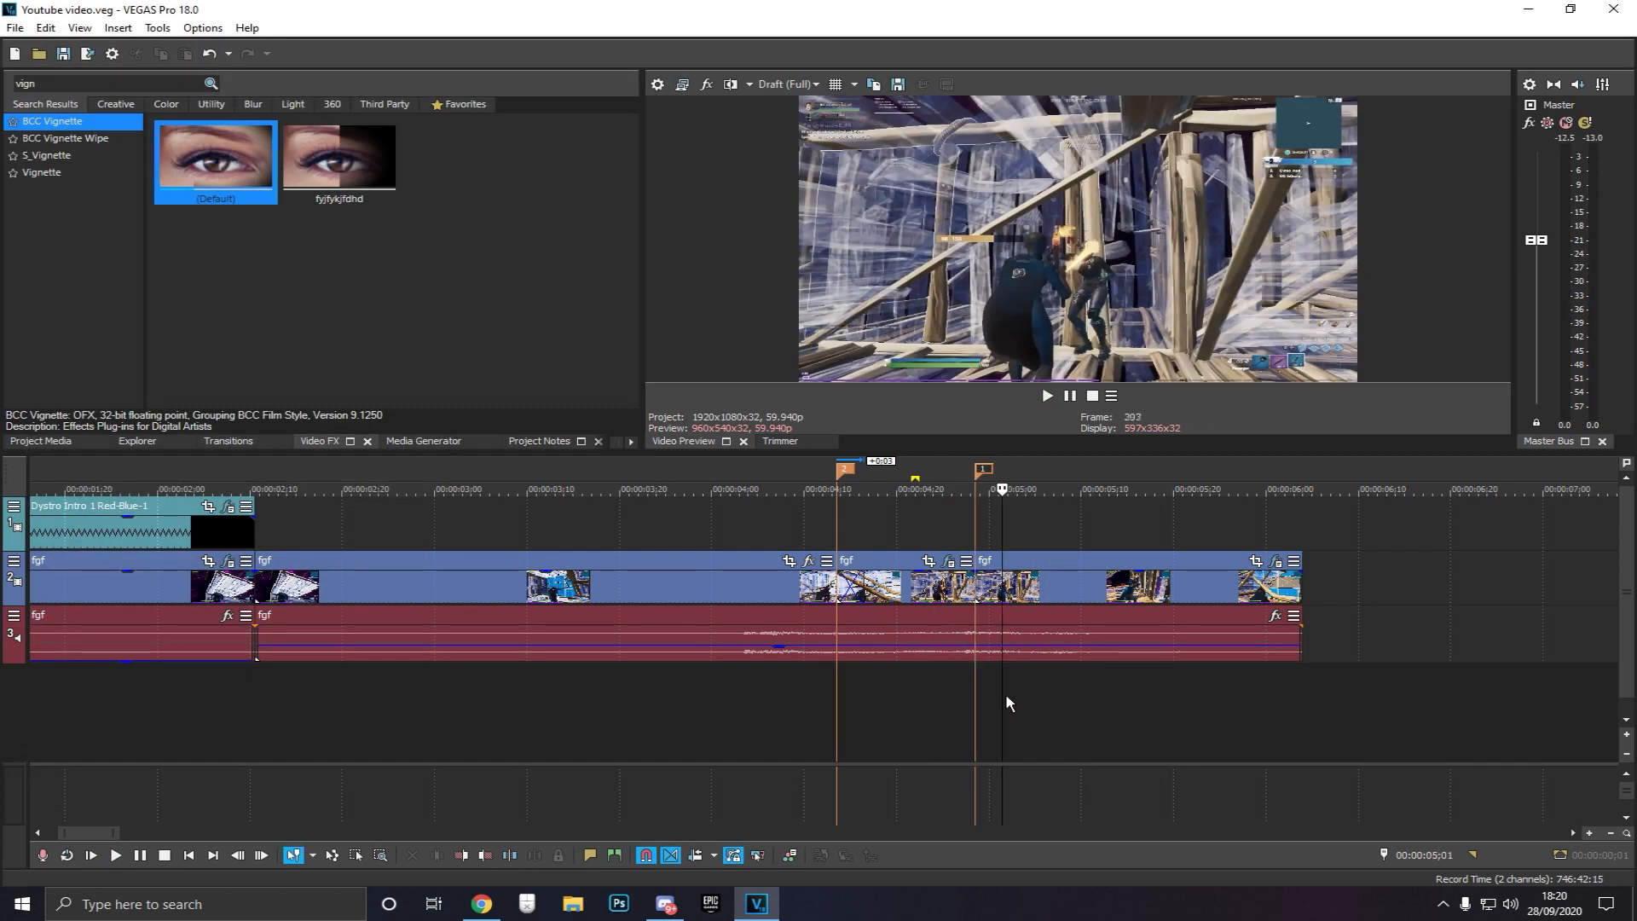
left_click(977, 698)
left_click(947, 689)
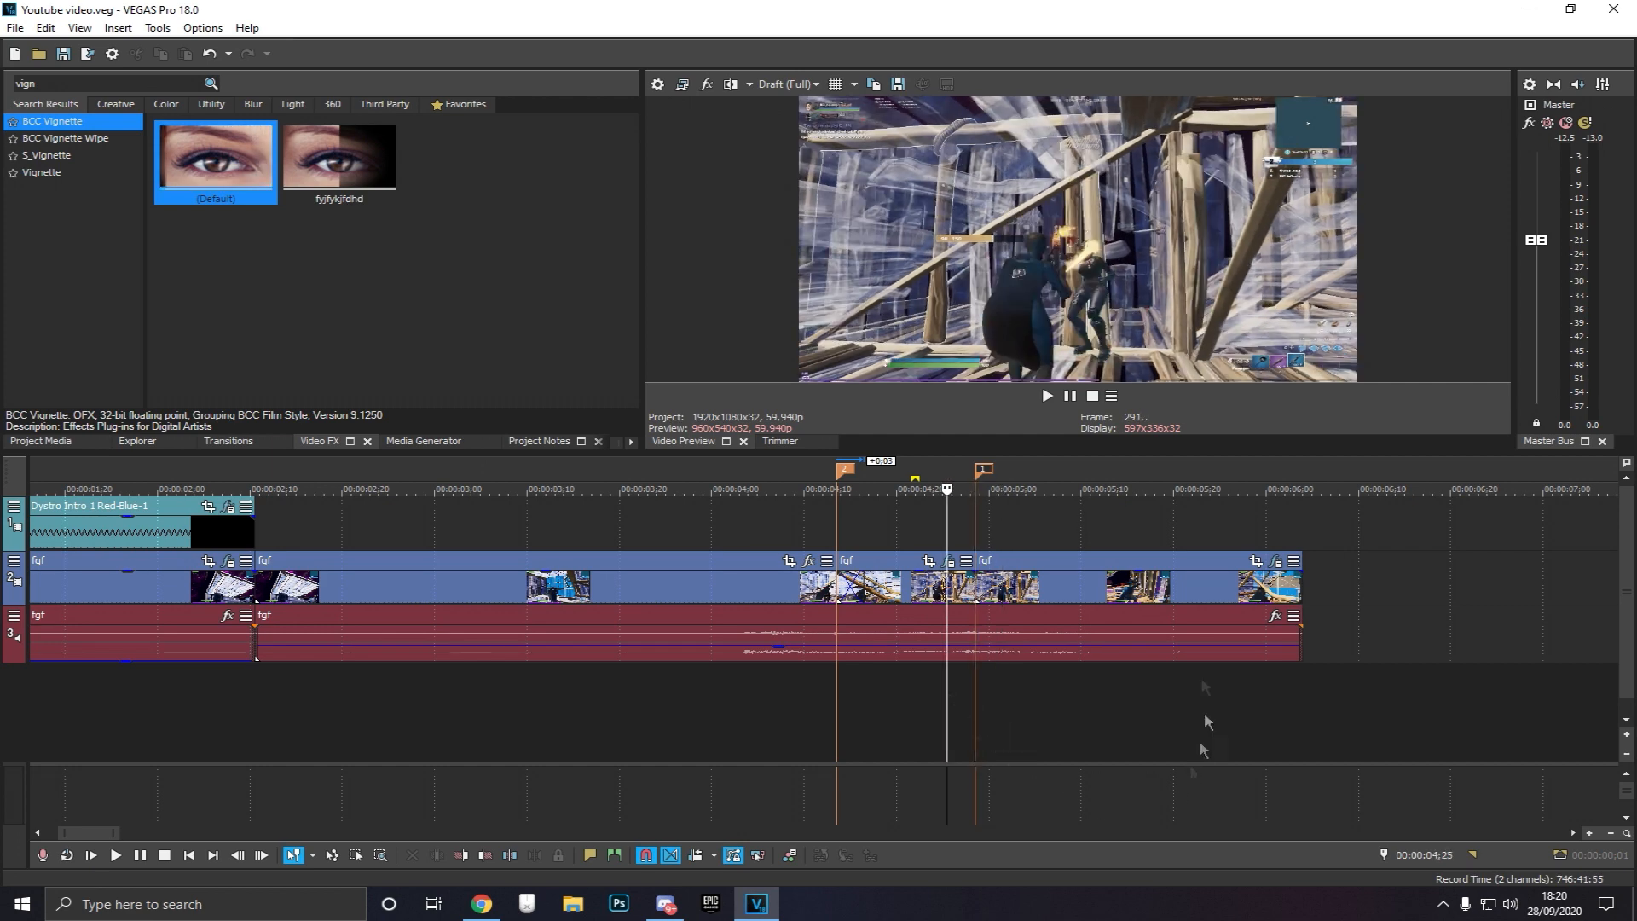
Search the video effects for pin and apply Pinch/Punch's Reset to None preset to the segment
double_click(77, 81)
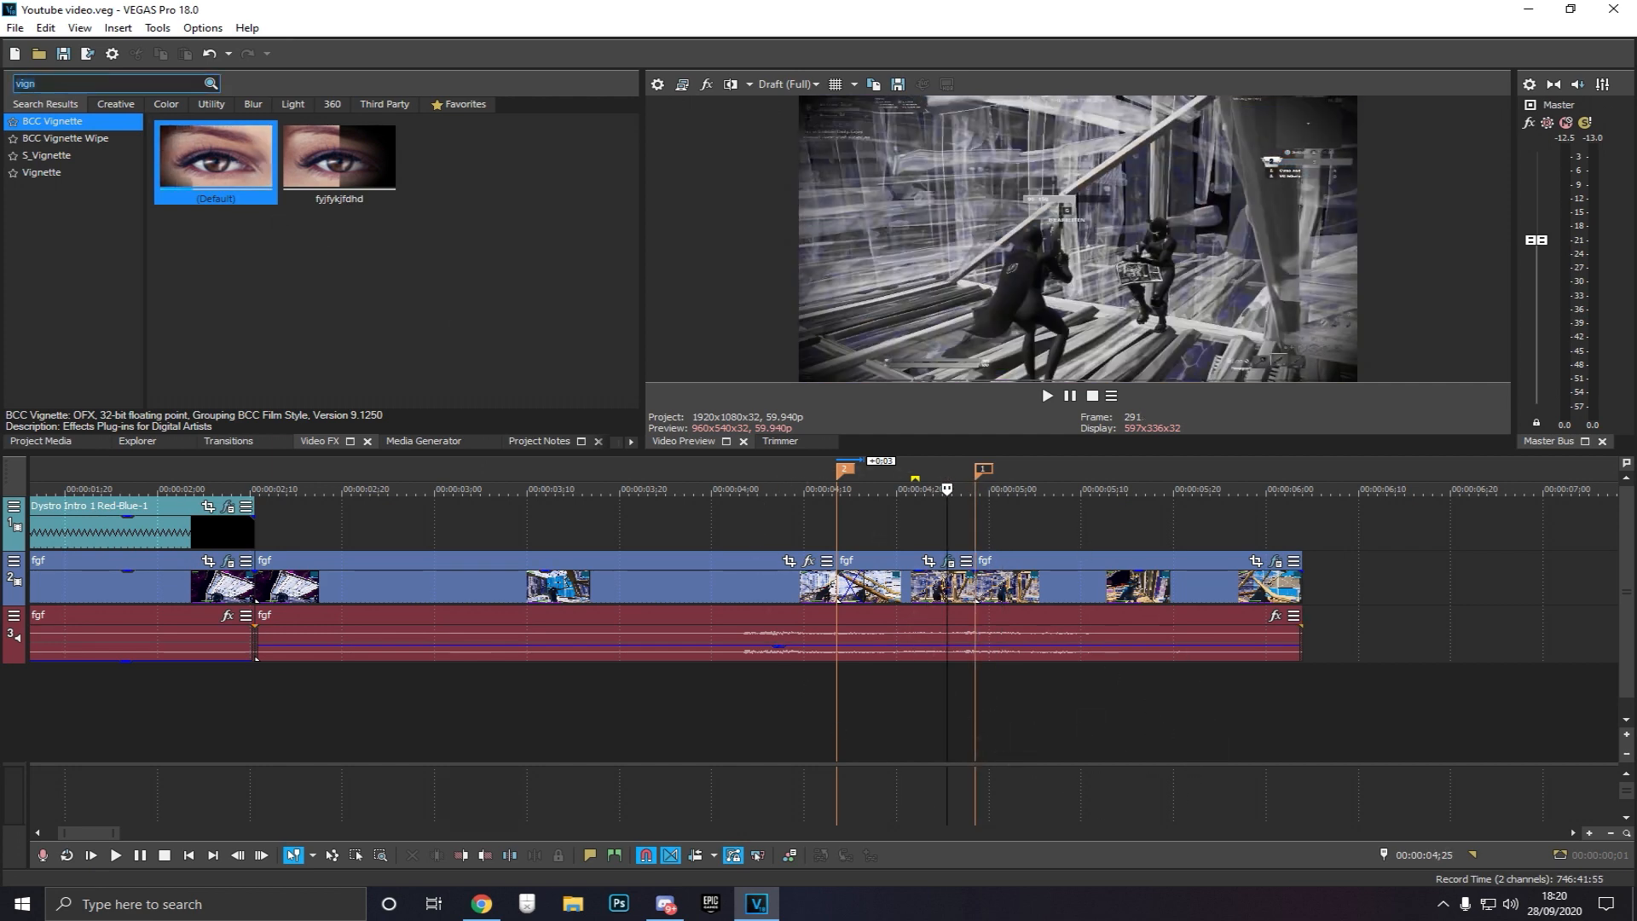
type("pin")
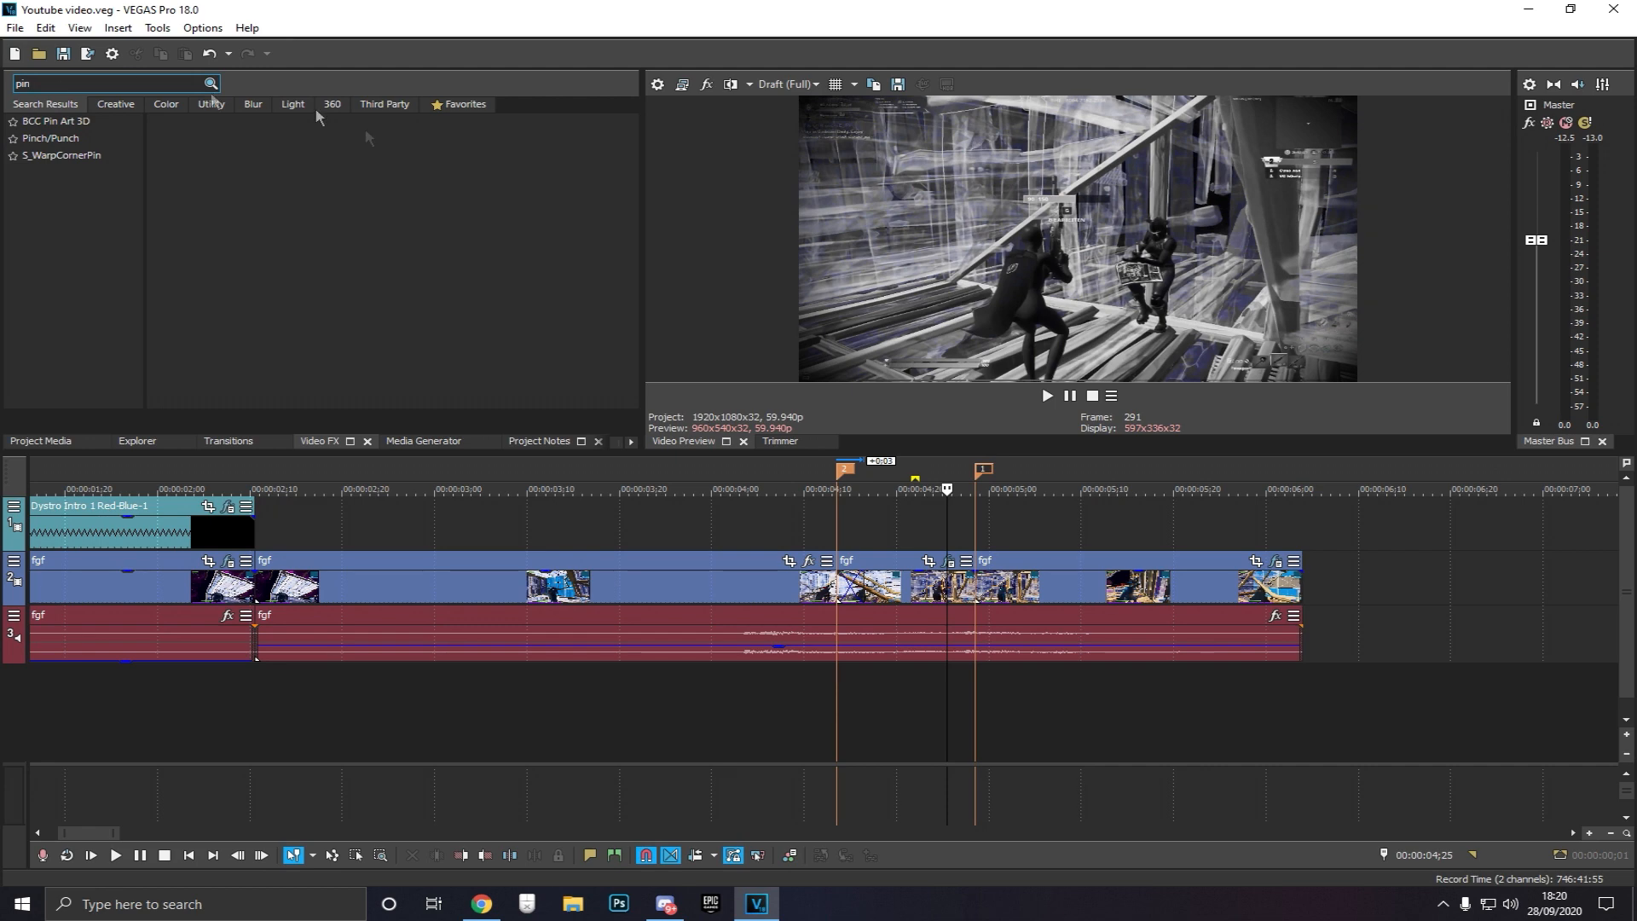
left_click(47, 138)
left_click_drag(237, 344, 901, 597)
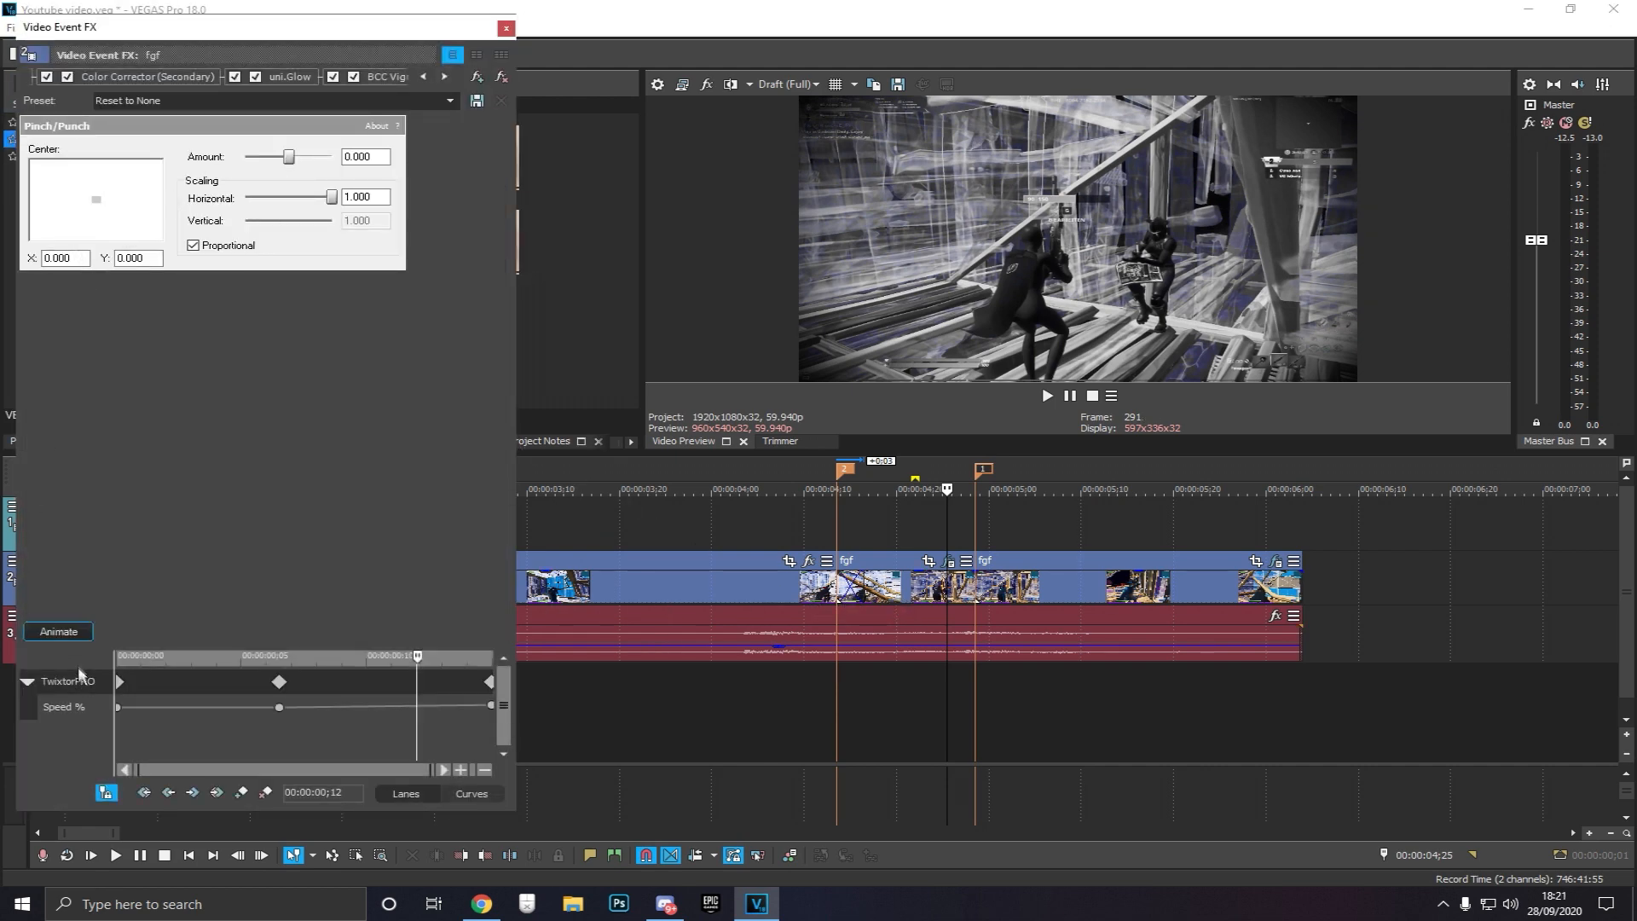
Animate Pinch/Punch, keyframing an Amount of -1.000 and moving that keyframe to the end of the event
left_click(57, 630)
left_click_drag(119, 734, 379, 733)
left_click(447, 723)
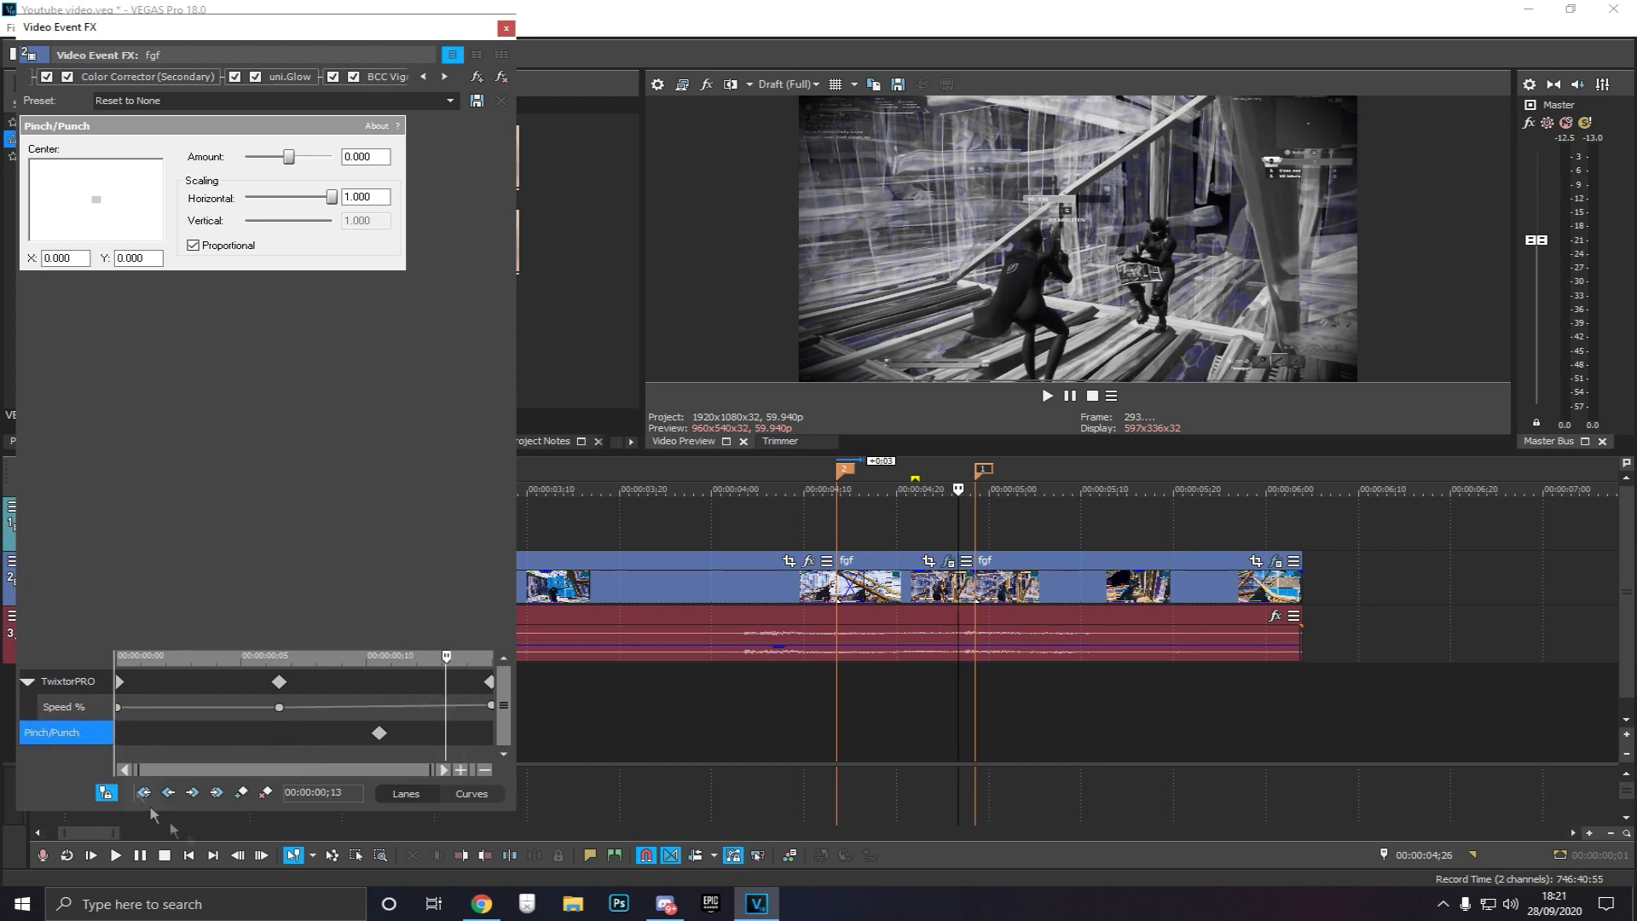
left_click_drag(289, 157, 125, 159)
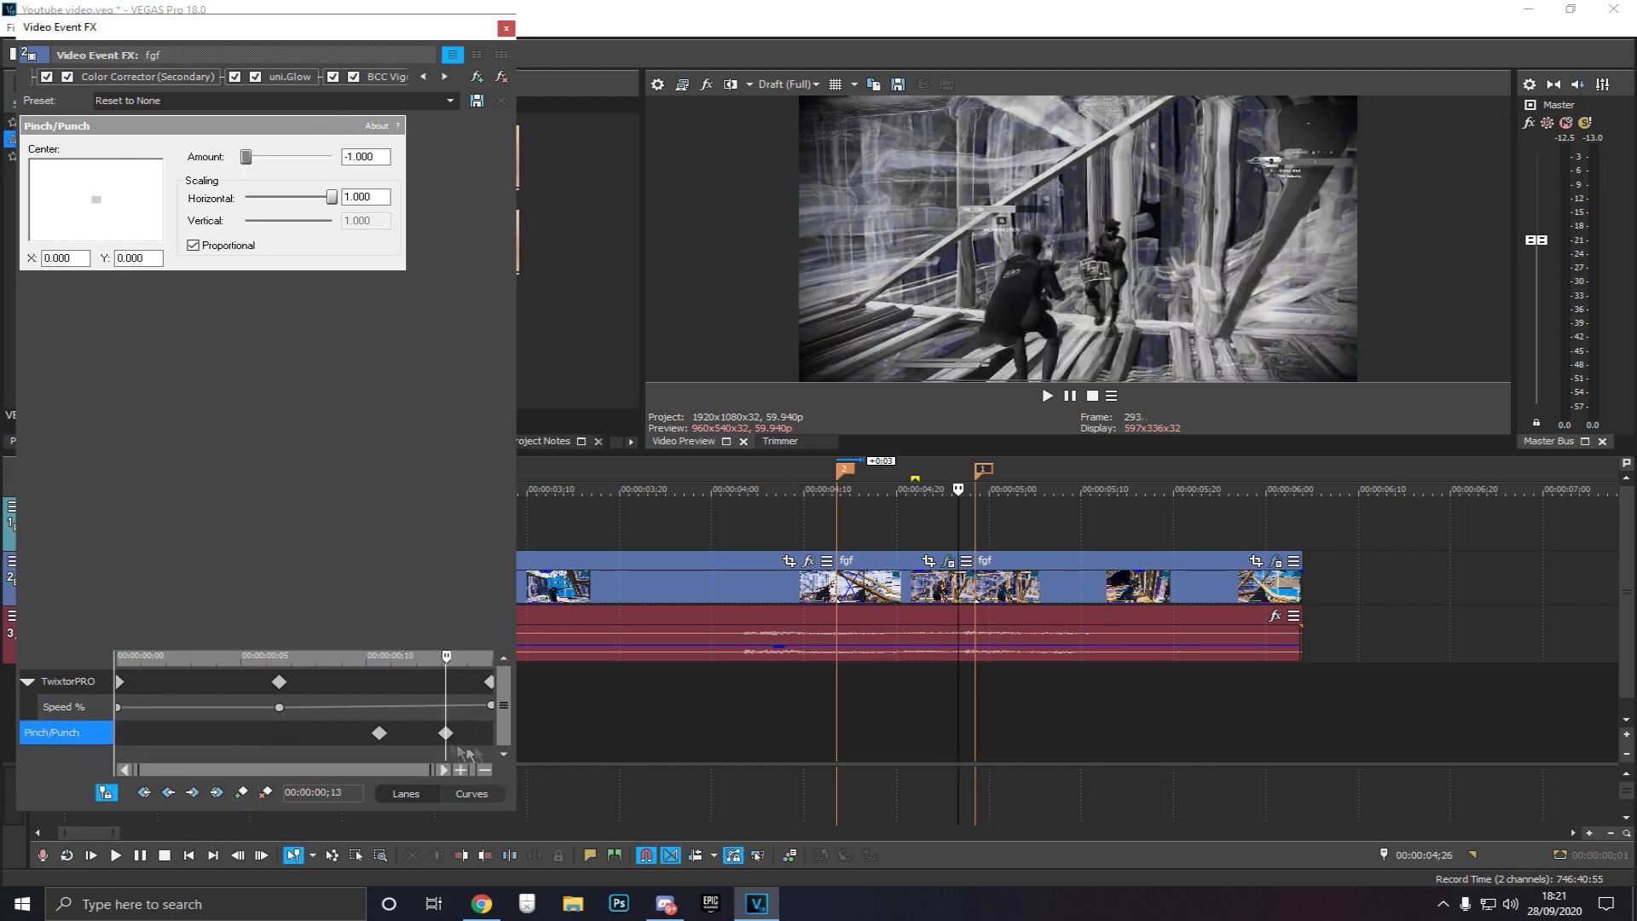
left_click_drag(445, 733, 490, 733)
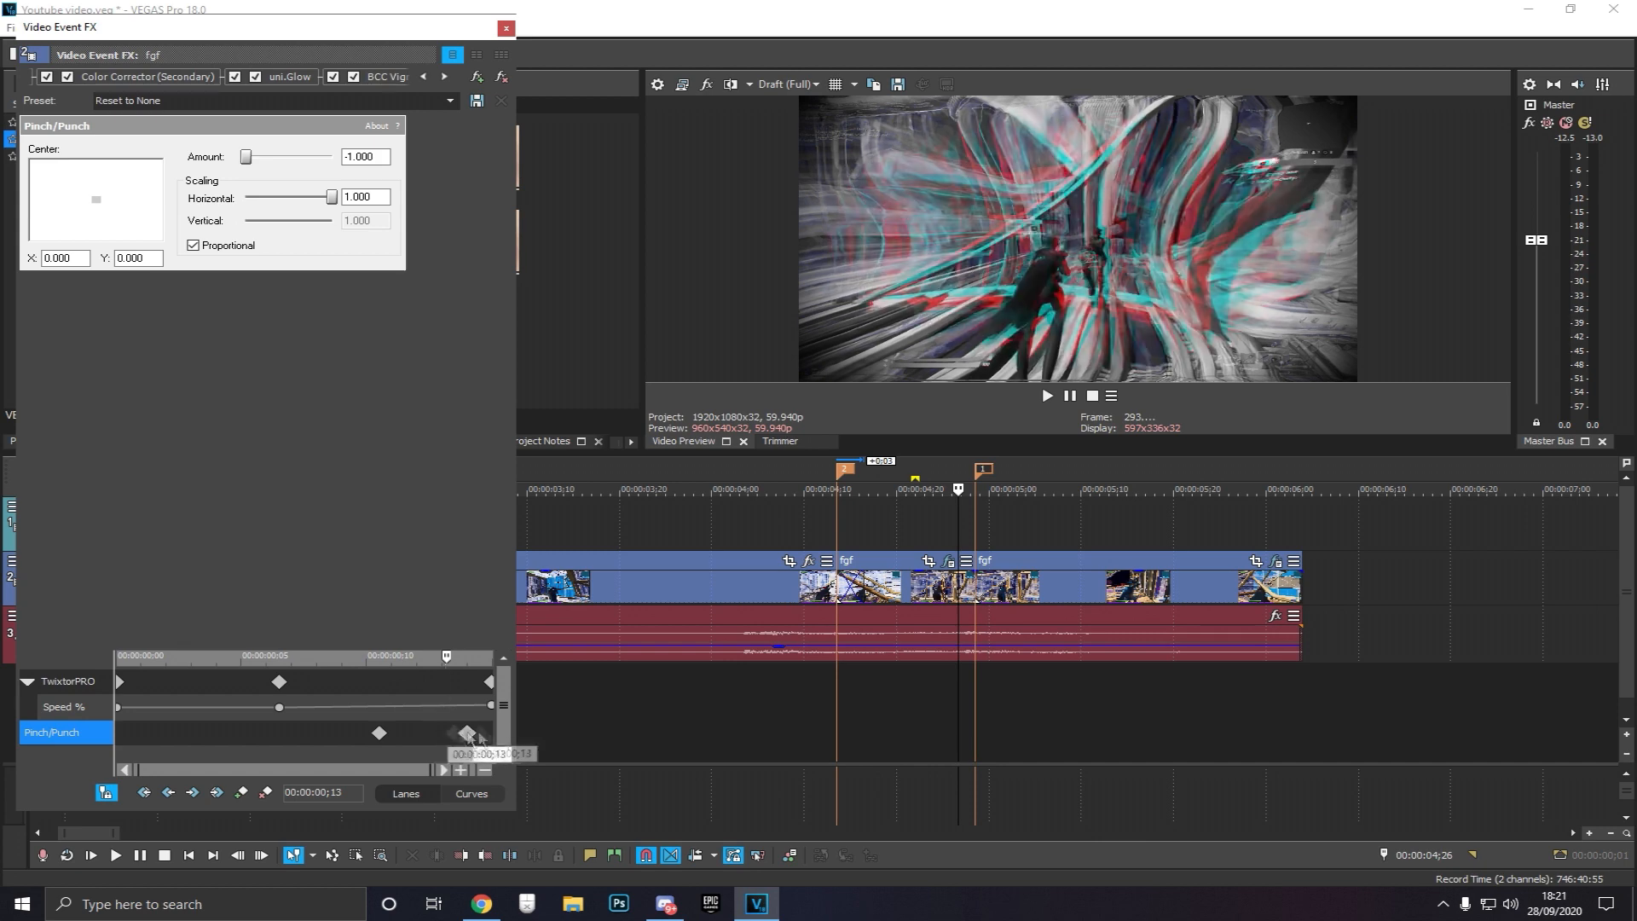
Rearrange the Pinch/Punch keyframes, moving the middle one to the start and deleting a duplicate at the end
left_click(902, 511)
left_click_drag(377, 735, 74, 741)
left_click(493, 736)
key("Delete")
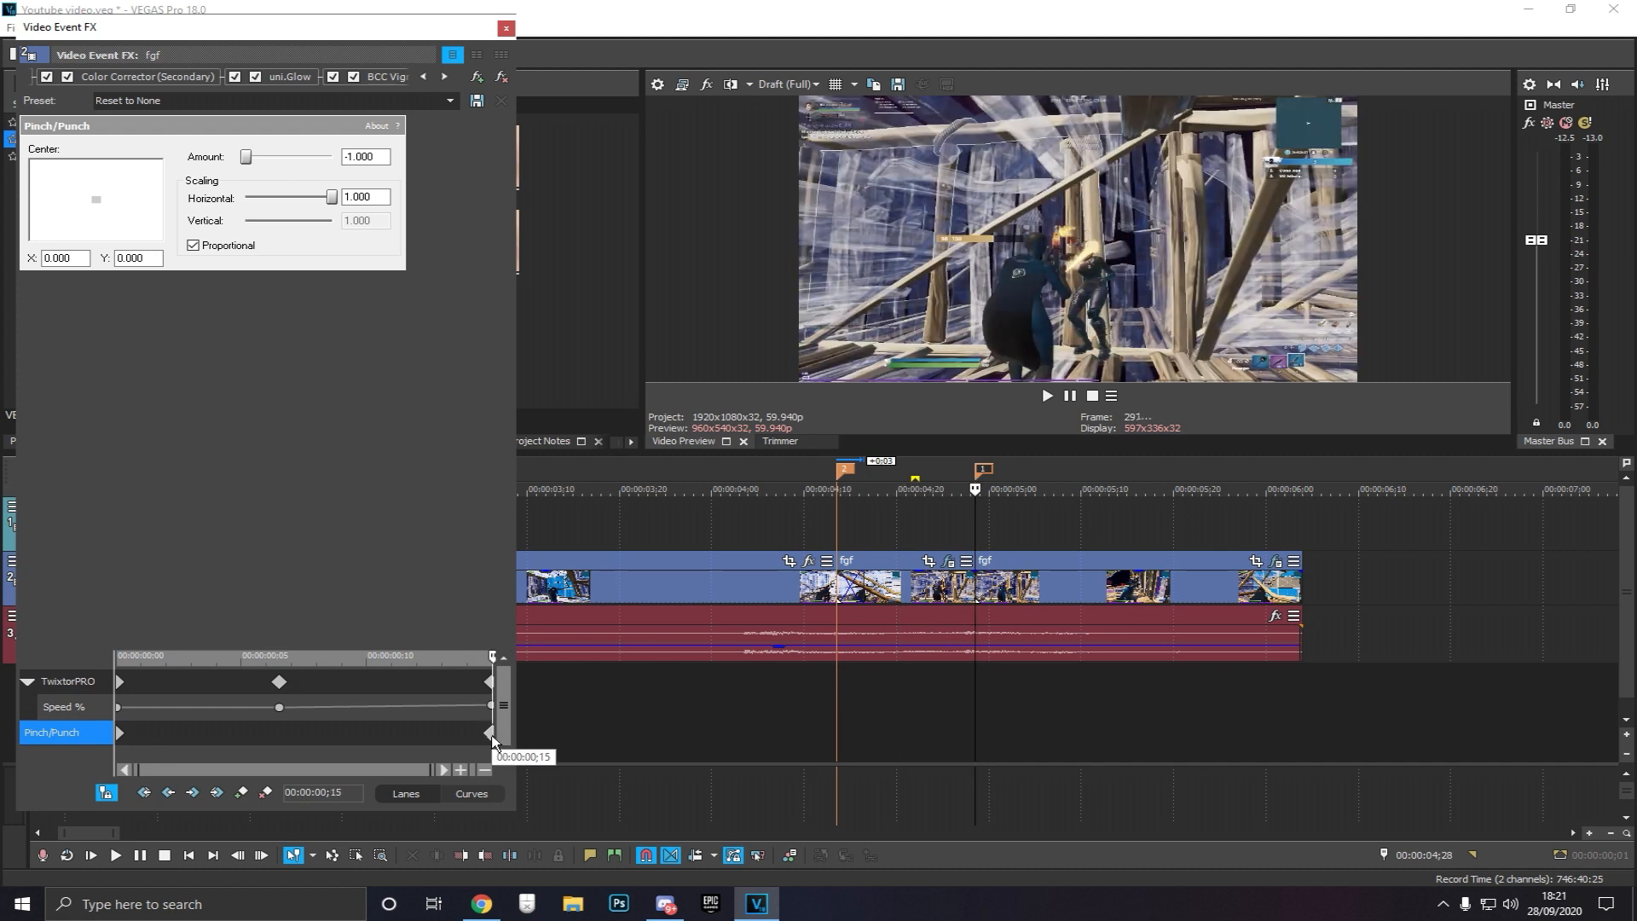
Scrub the Pinch/Punch ramp and mark a loop region spanning the slowed segment
left_click_drag(269, 155, 267, 156)
left_click(406, 731)
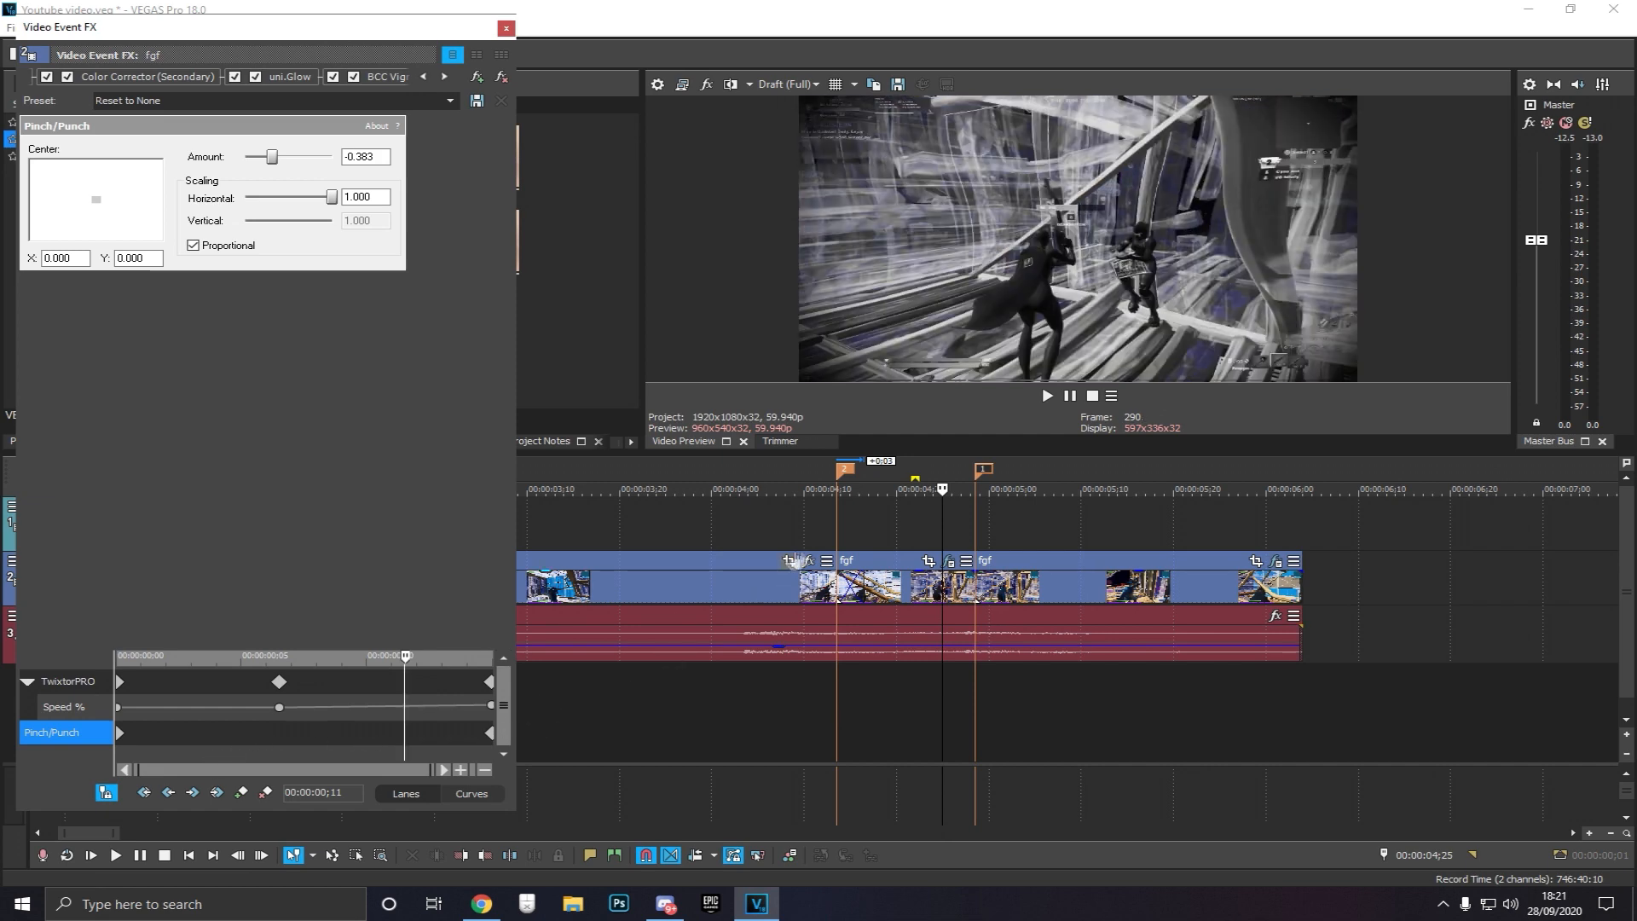
left_click(877, 528)
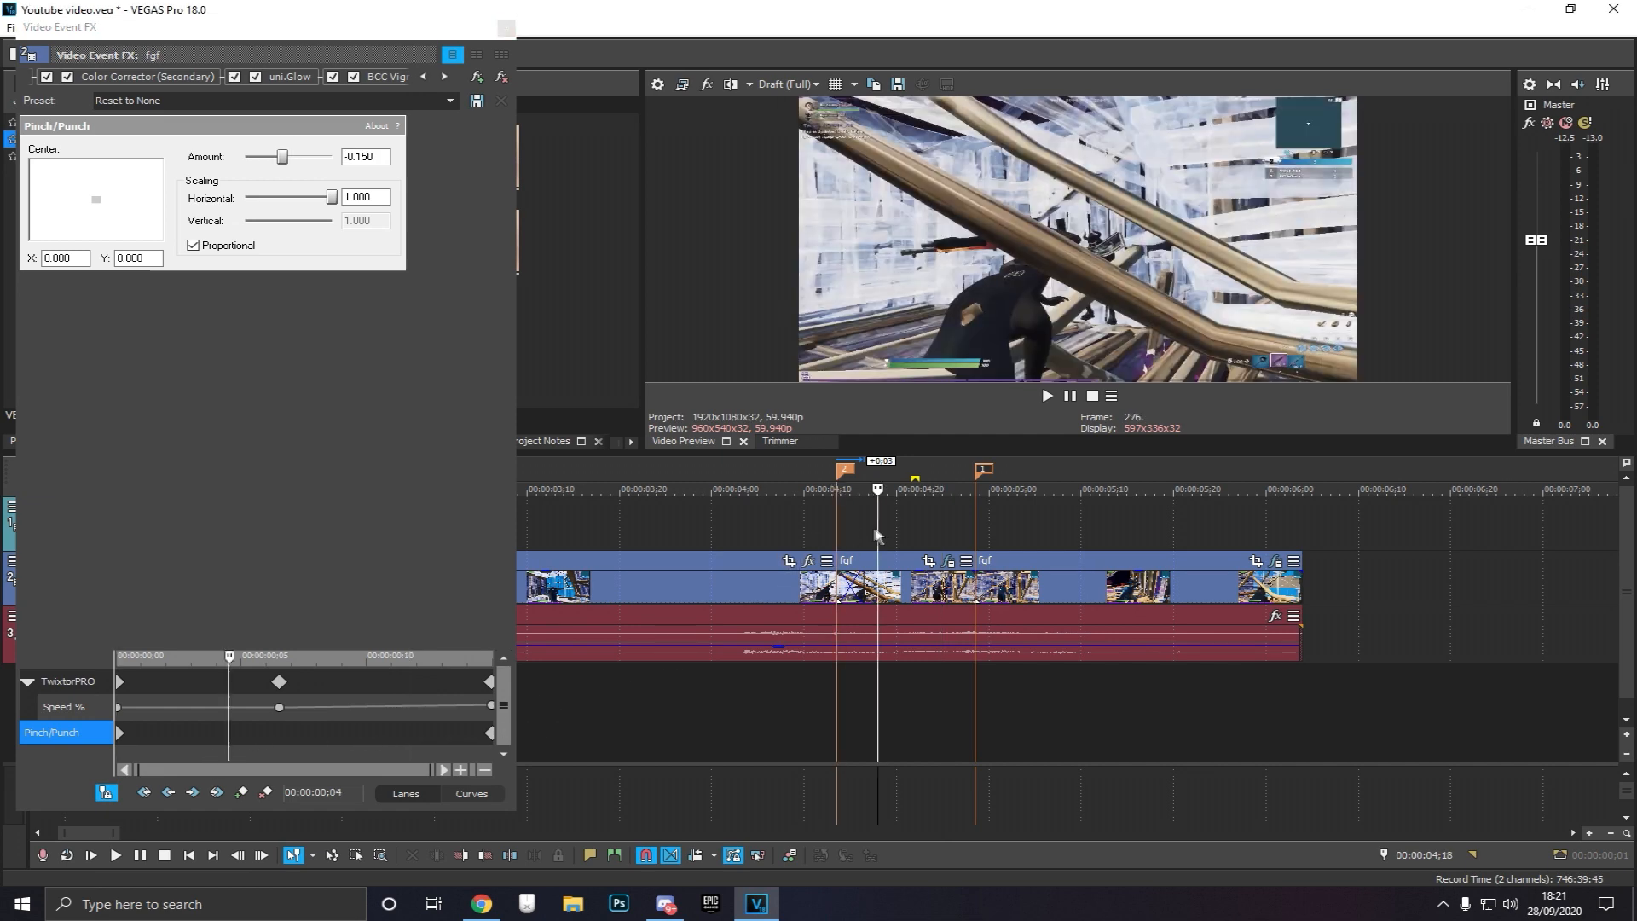
left_click(933, 514)
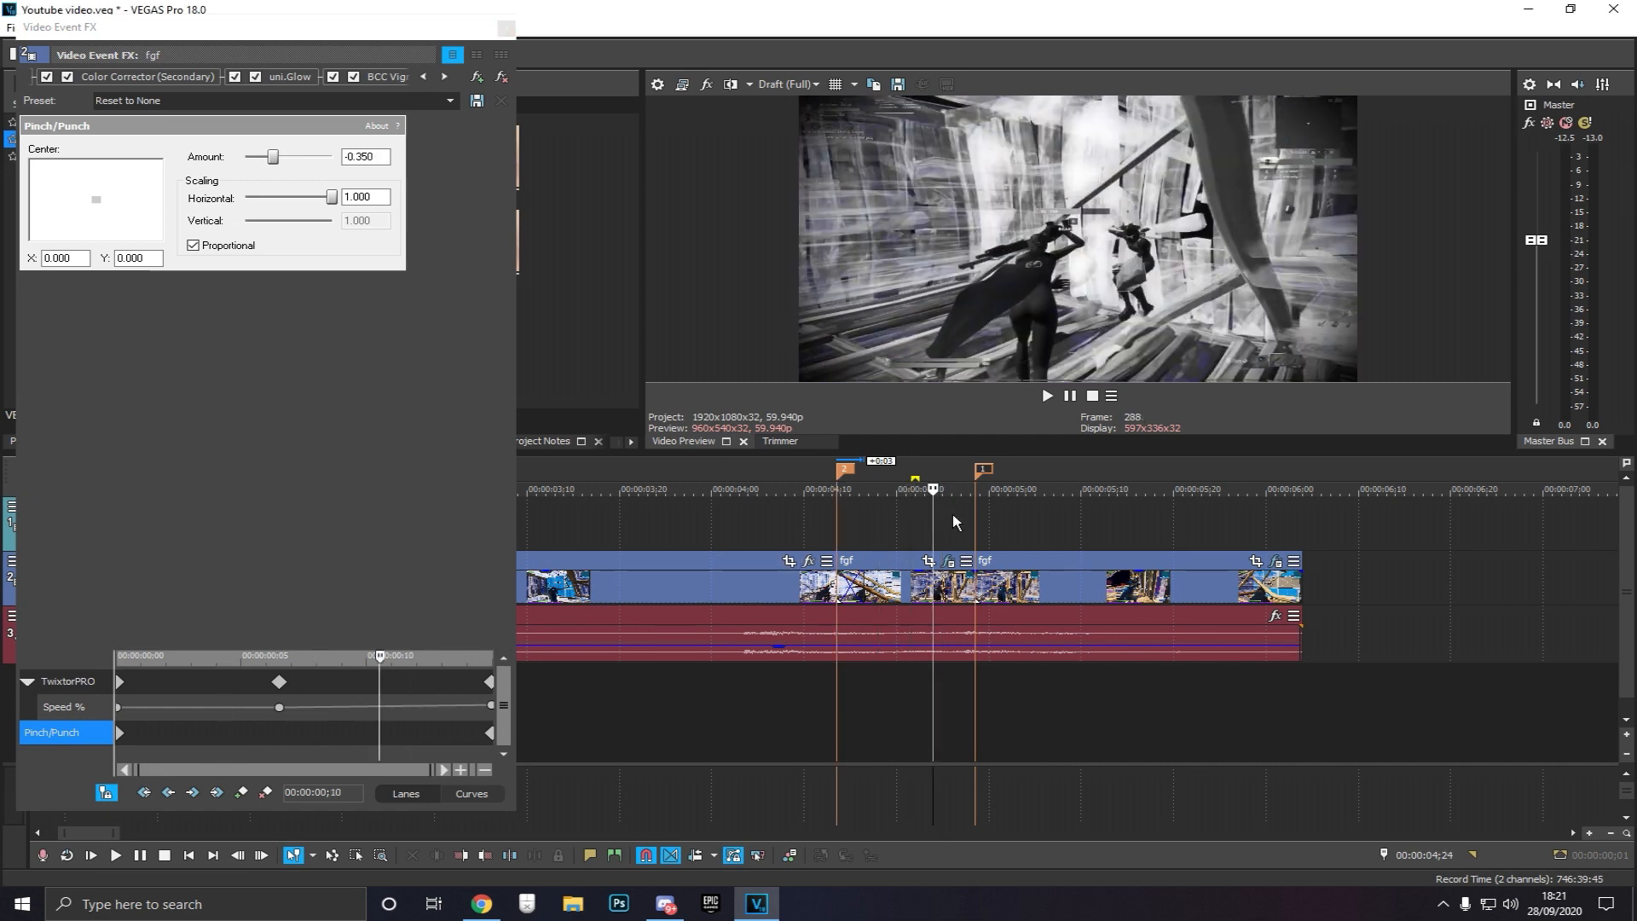
left_click_drag(735, 528, 1141, 528)
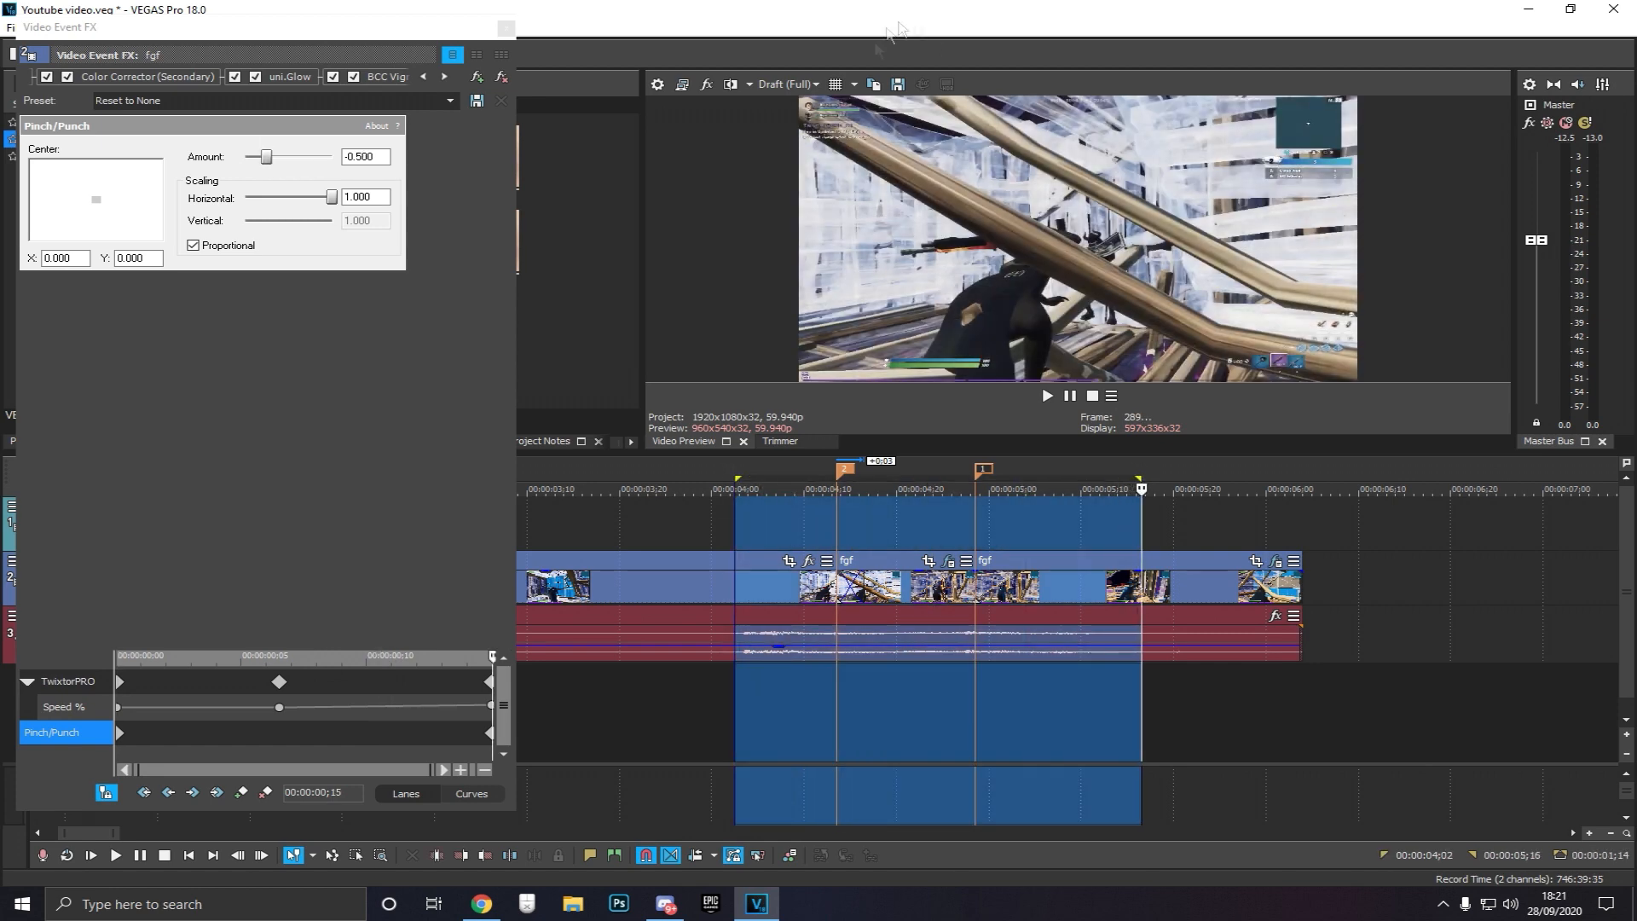
Set the preview quality to Draft (Quarter)
left_click(784, 85)
mouse_move(789, 102)
left_click(904, 167)
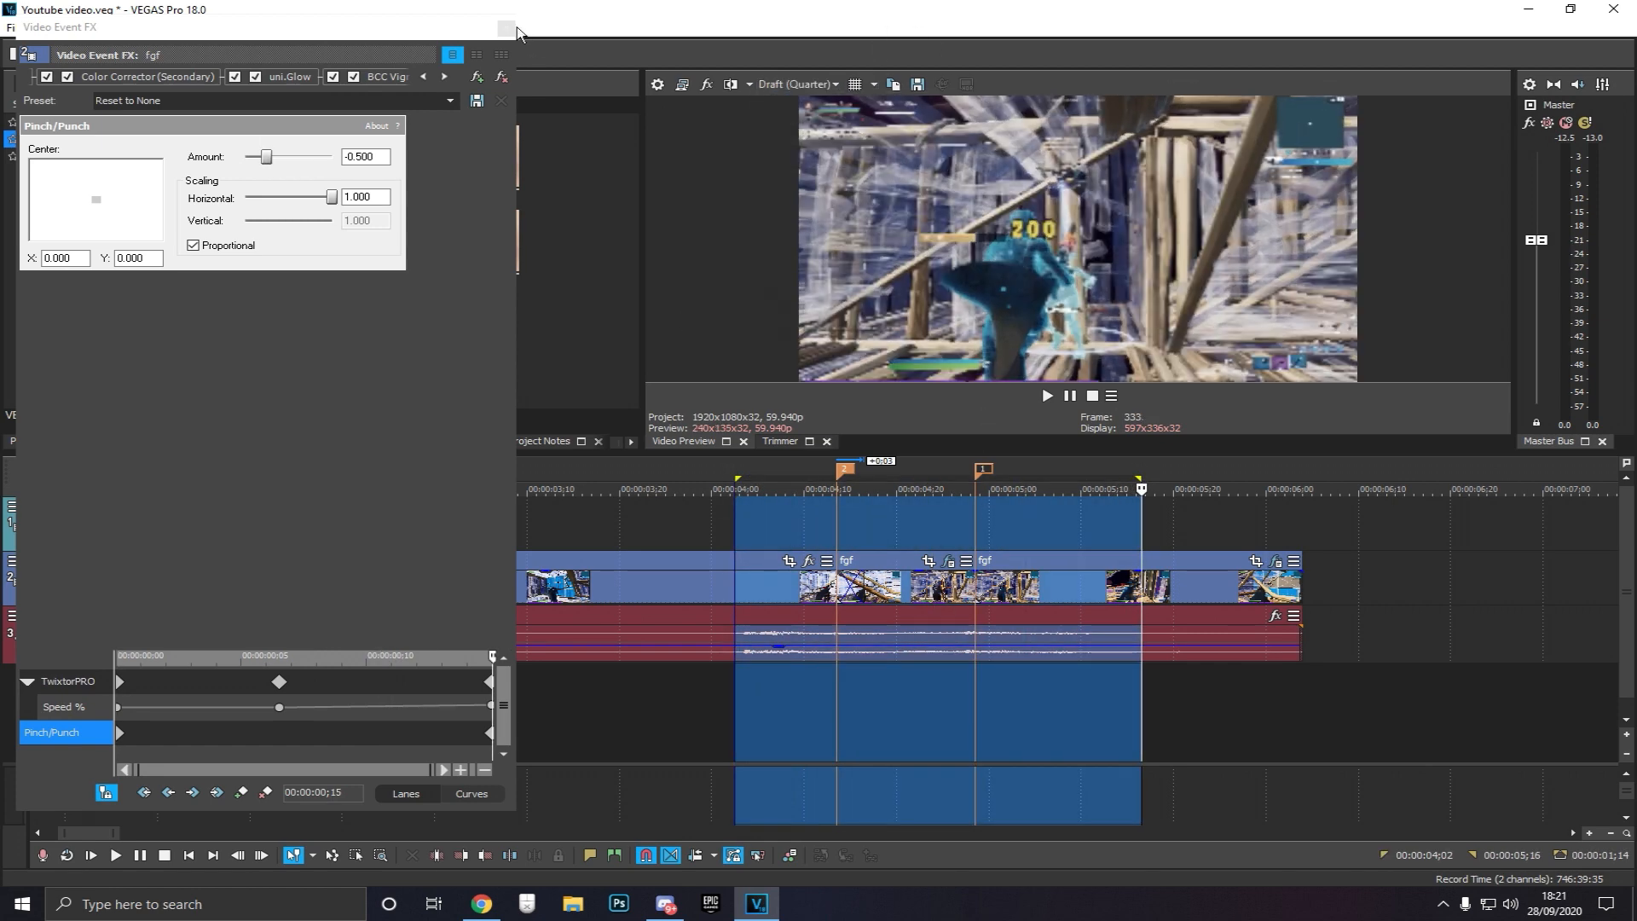
Close the effects window and play back the looped segment
left_click(507, 29)
key("space")
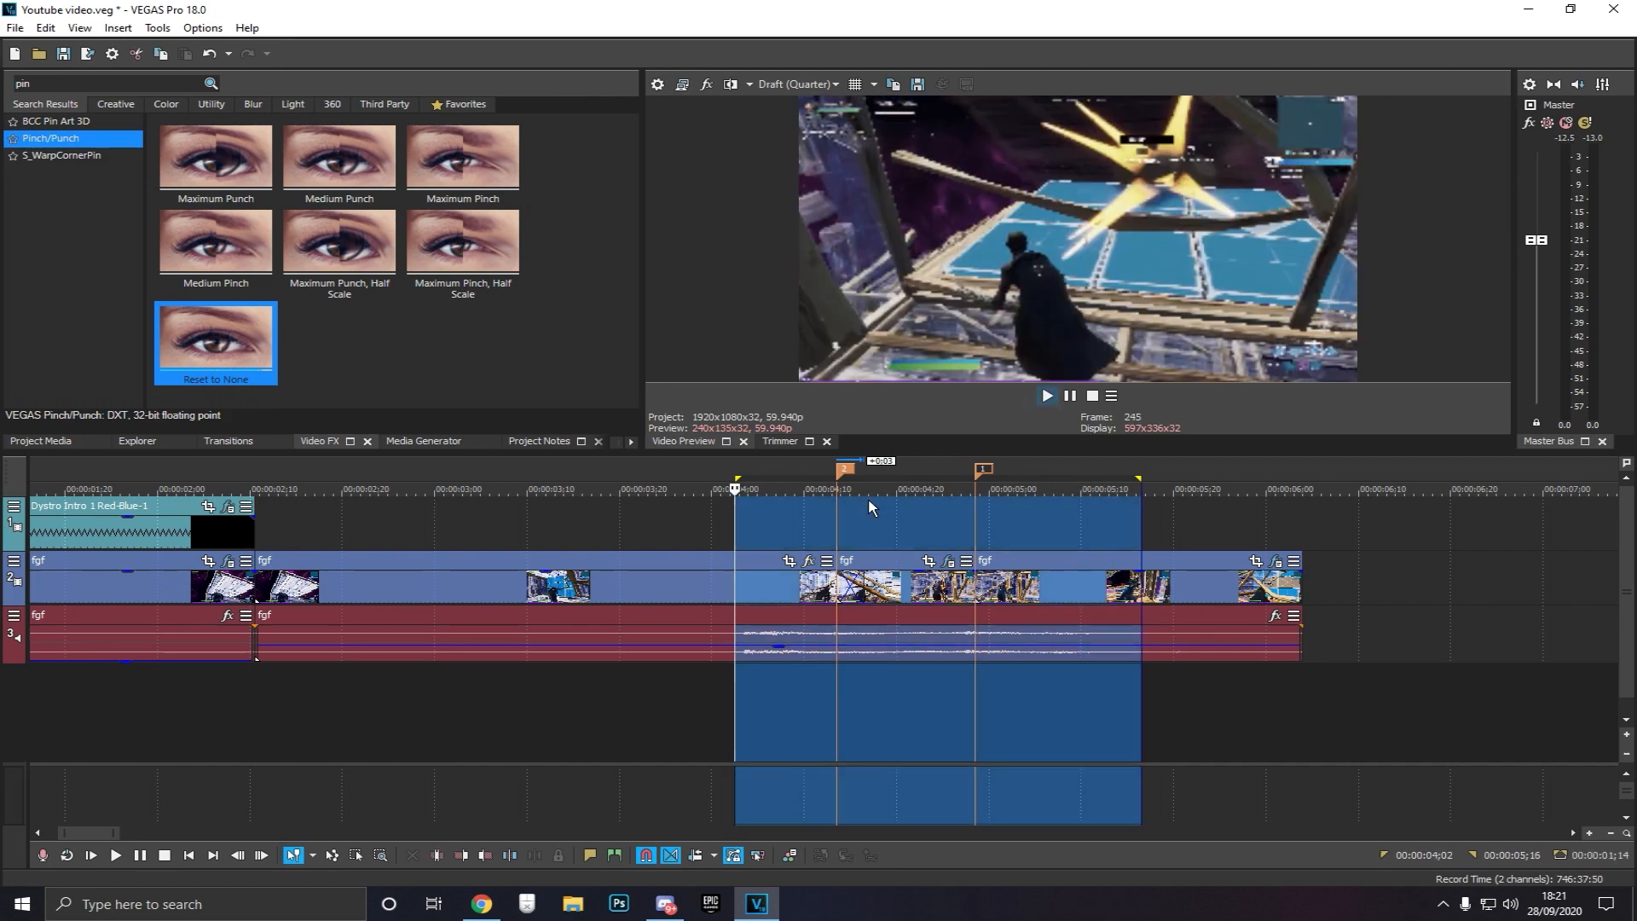
key("space")
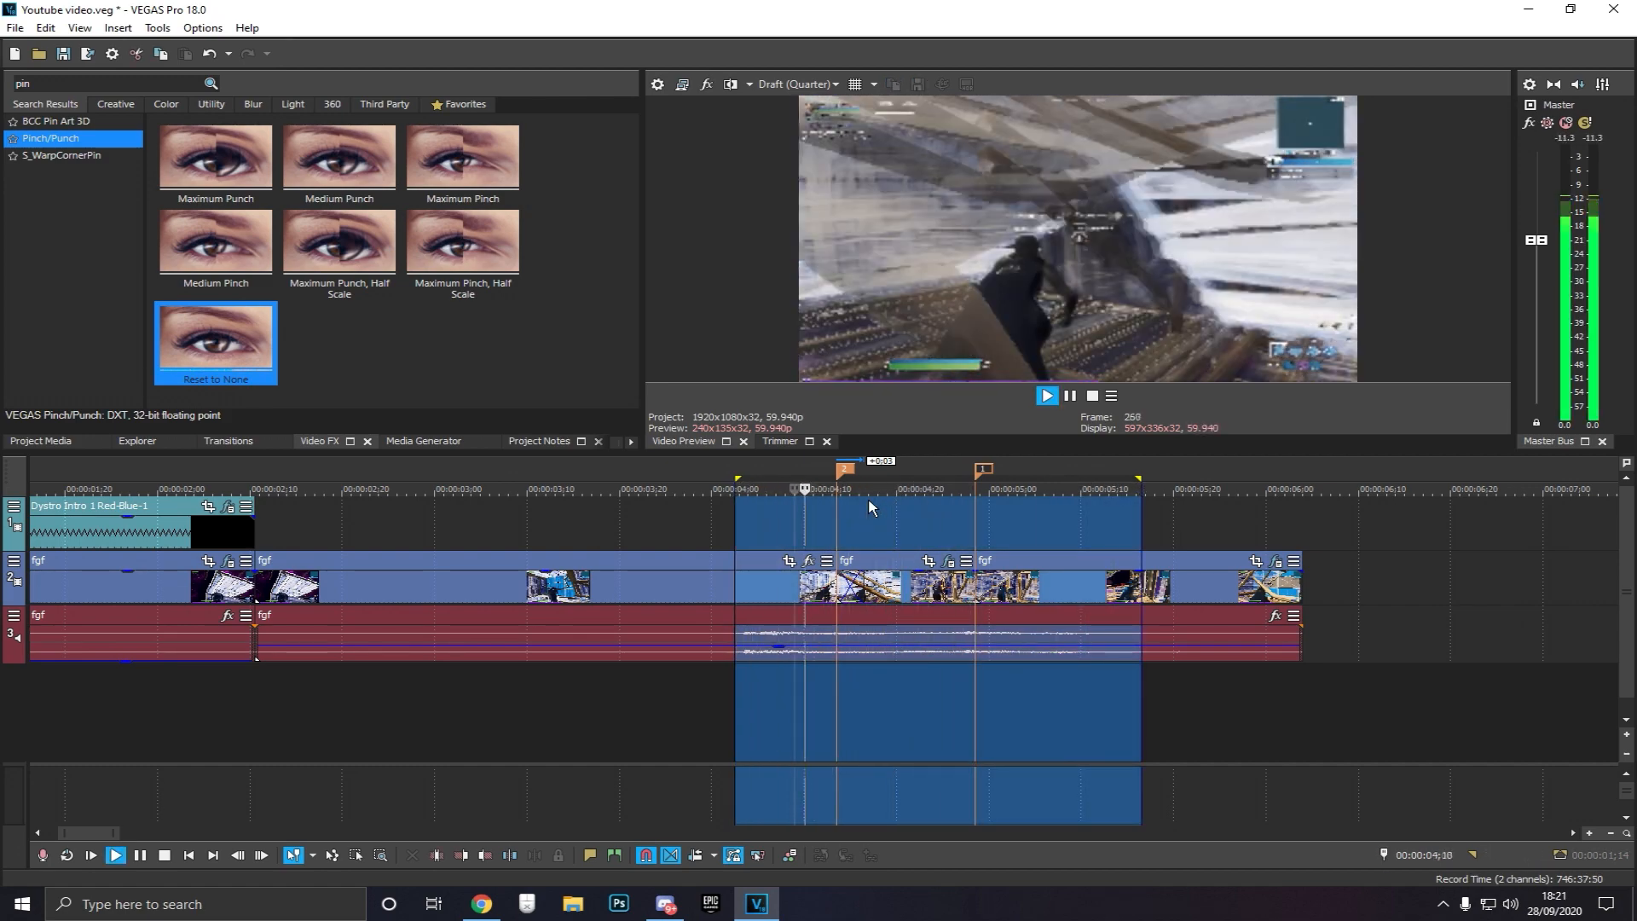
key("space")
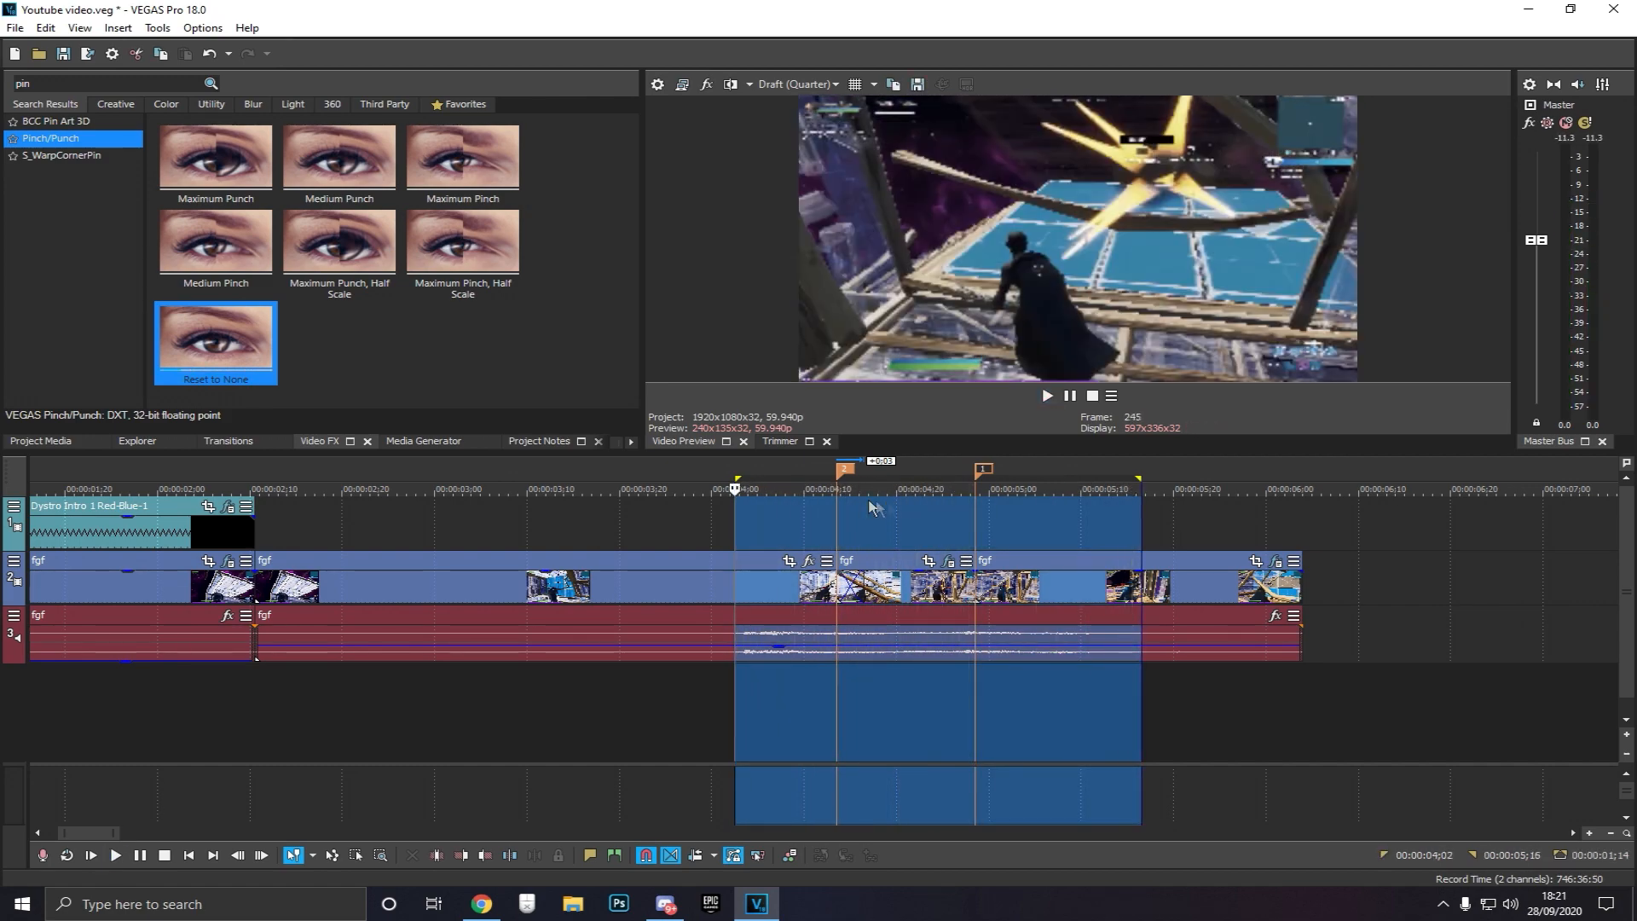
Open the following event's effects and add the Dystro Red Rays (on kill) filter package from Filter Packages
left_click(1046, 523)
left_click(1278, 566)
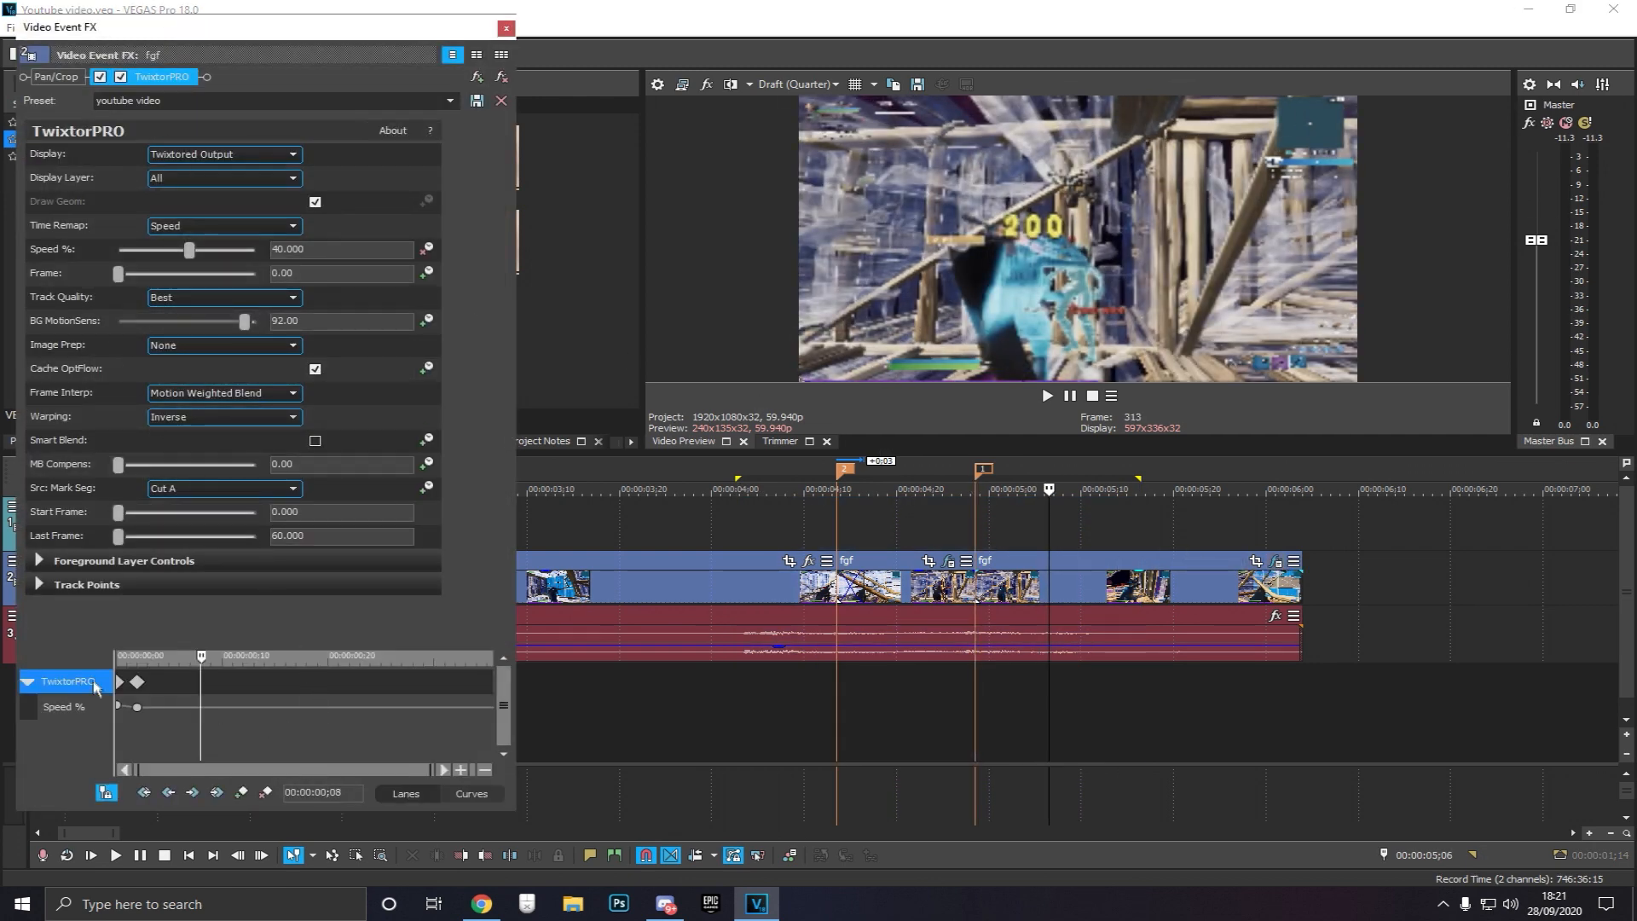
left_click(117, 719)
scroll(156, 743, "up", 3)
left_click(212, 710)
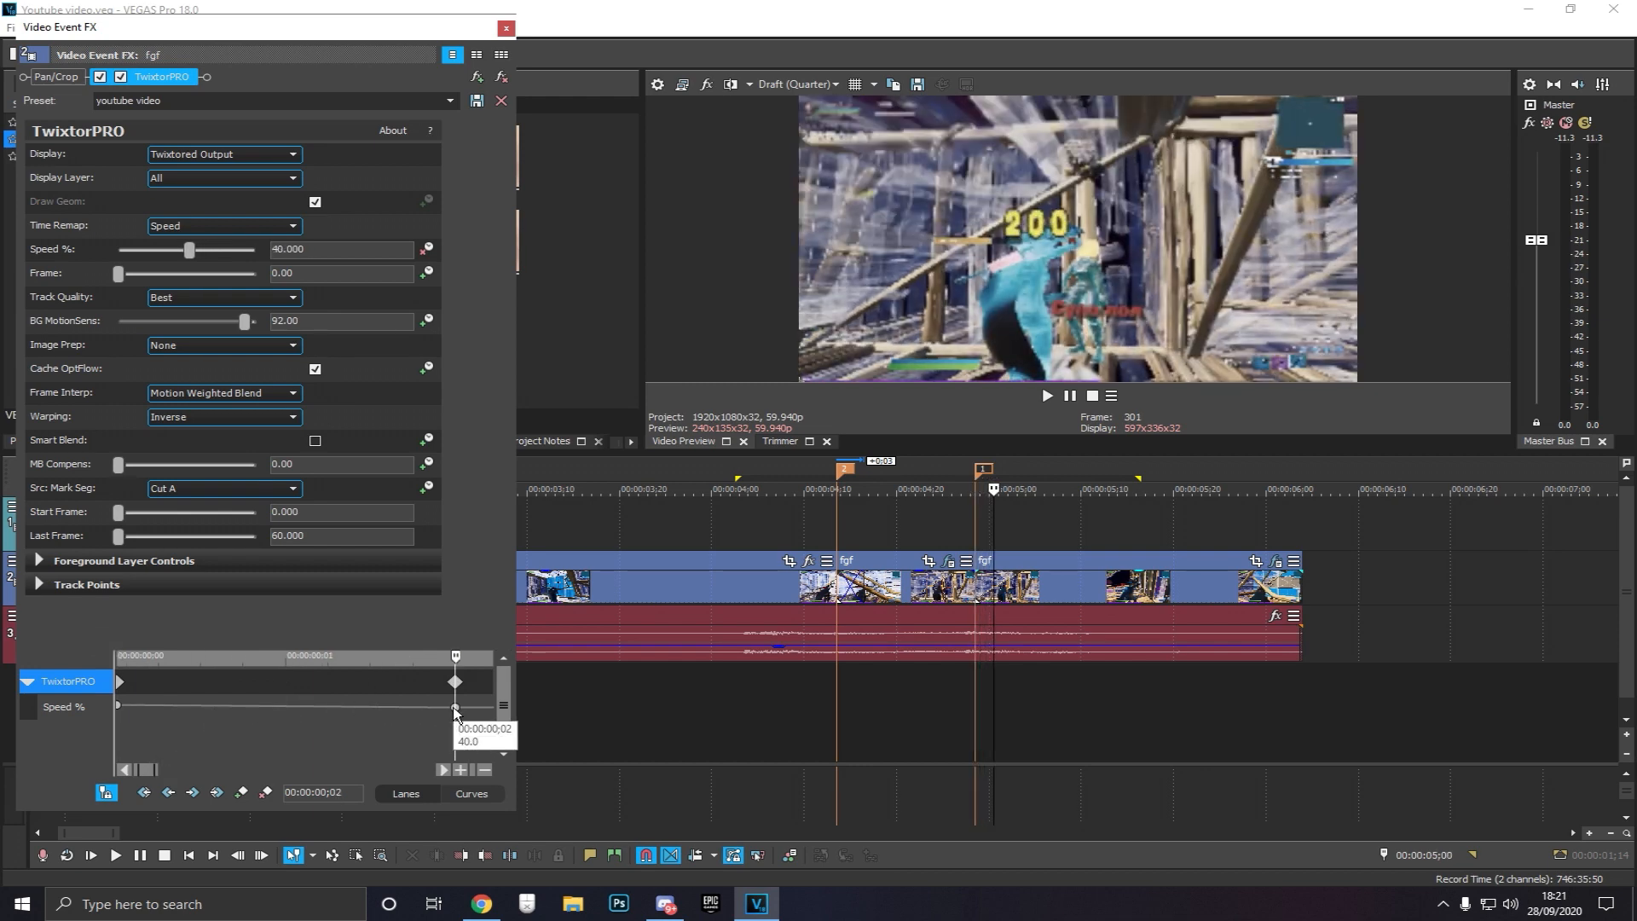
left_click(477, 76)
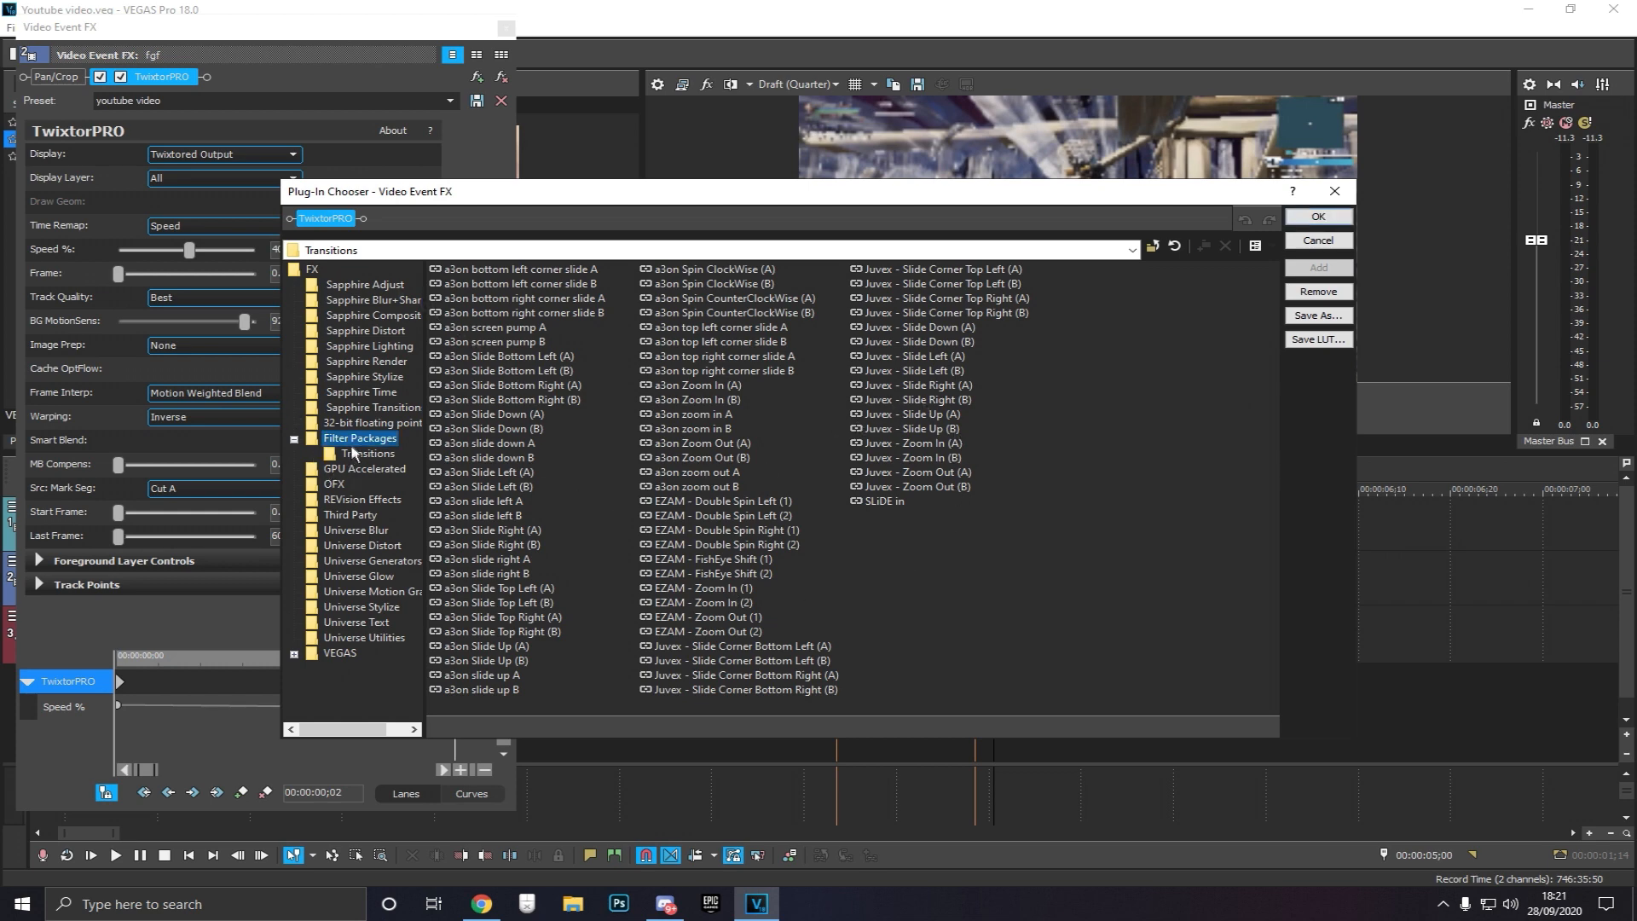
left_click(359, 438)
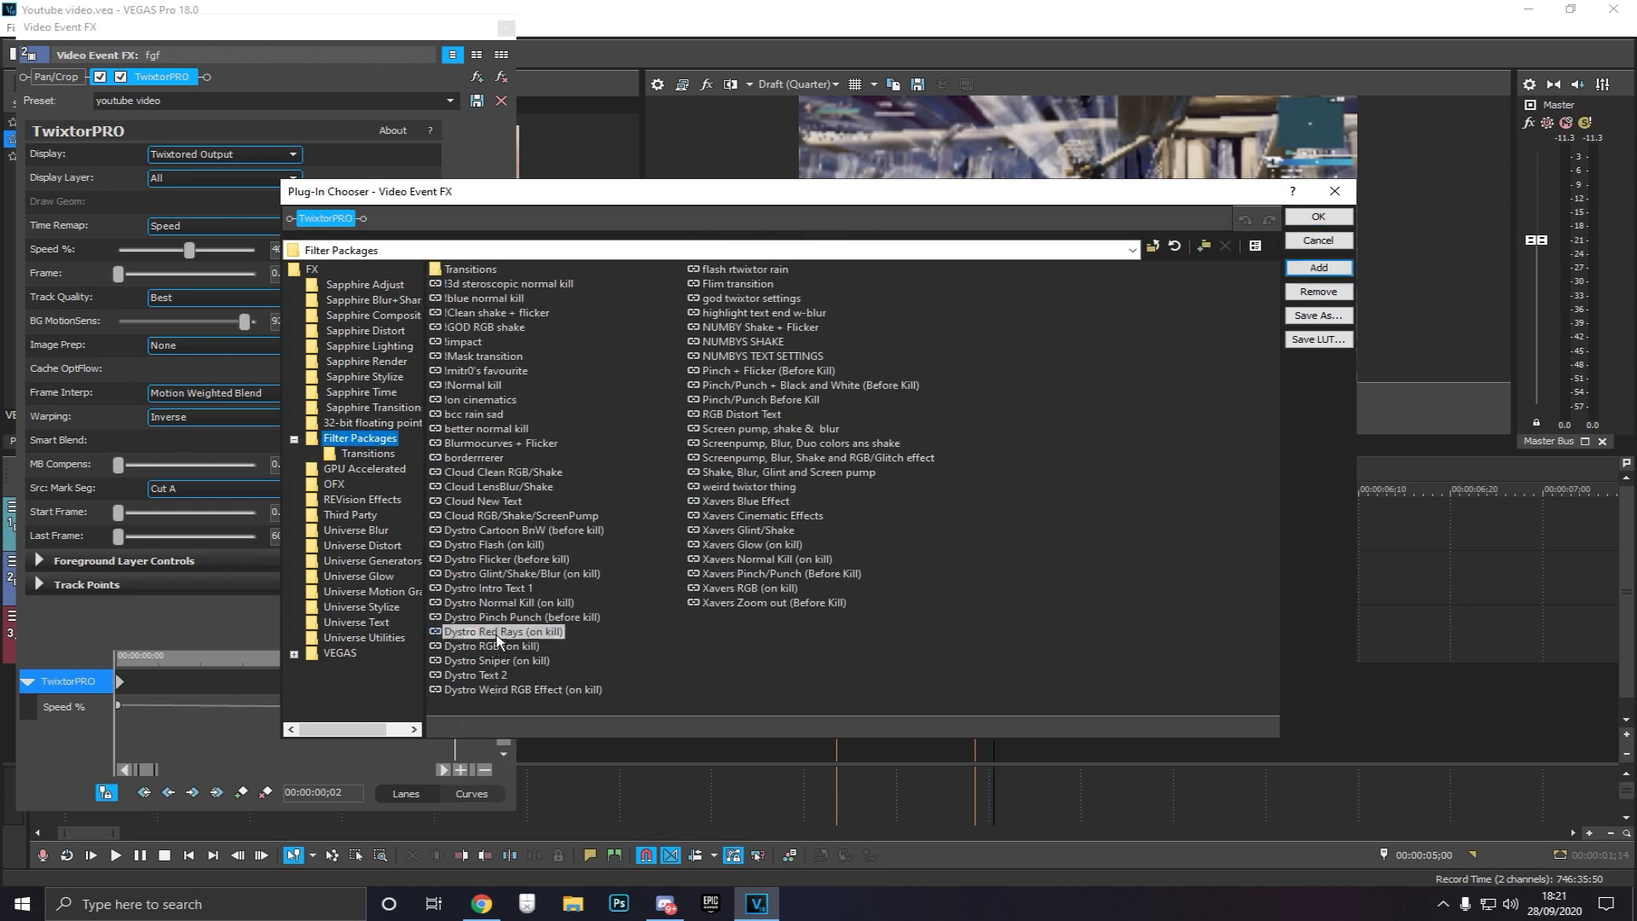
double_click(498, 631)
left_click(1318, 216)
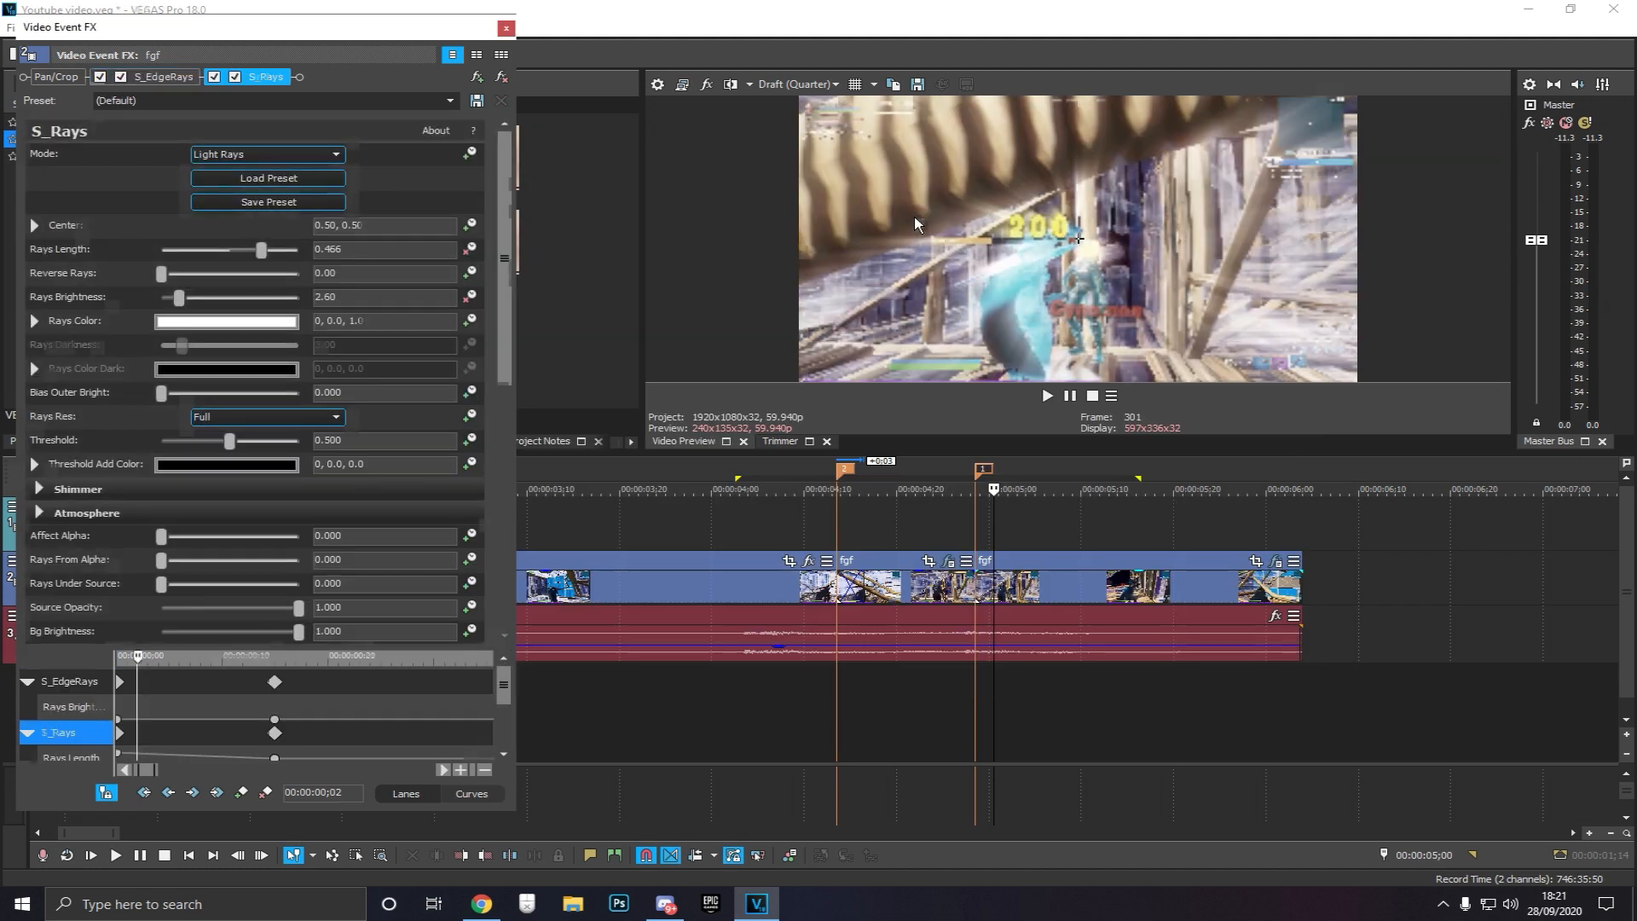
Set S_Rays' Rays Length to 0.2
left_click(366, 251)
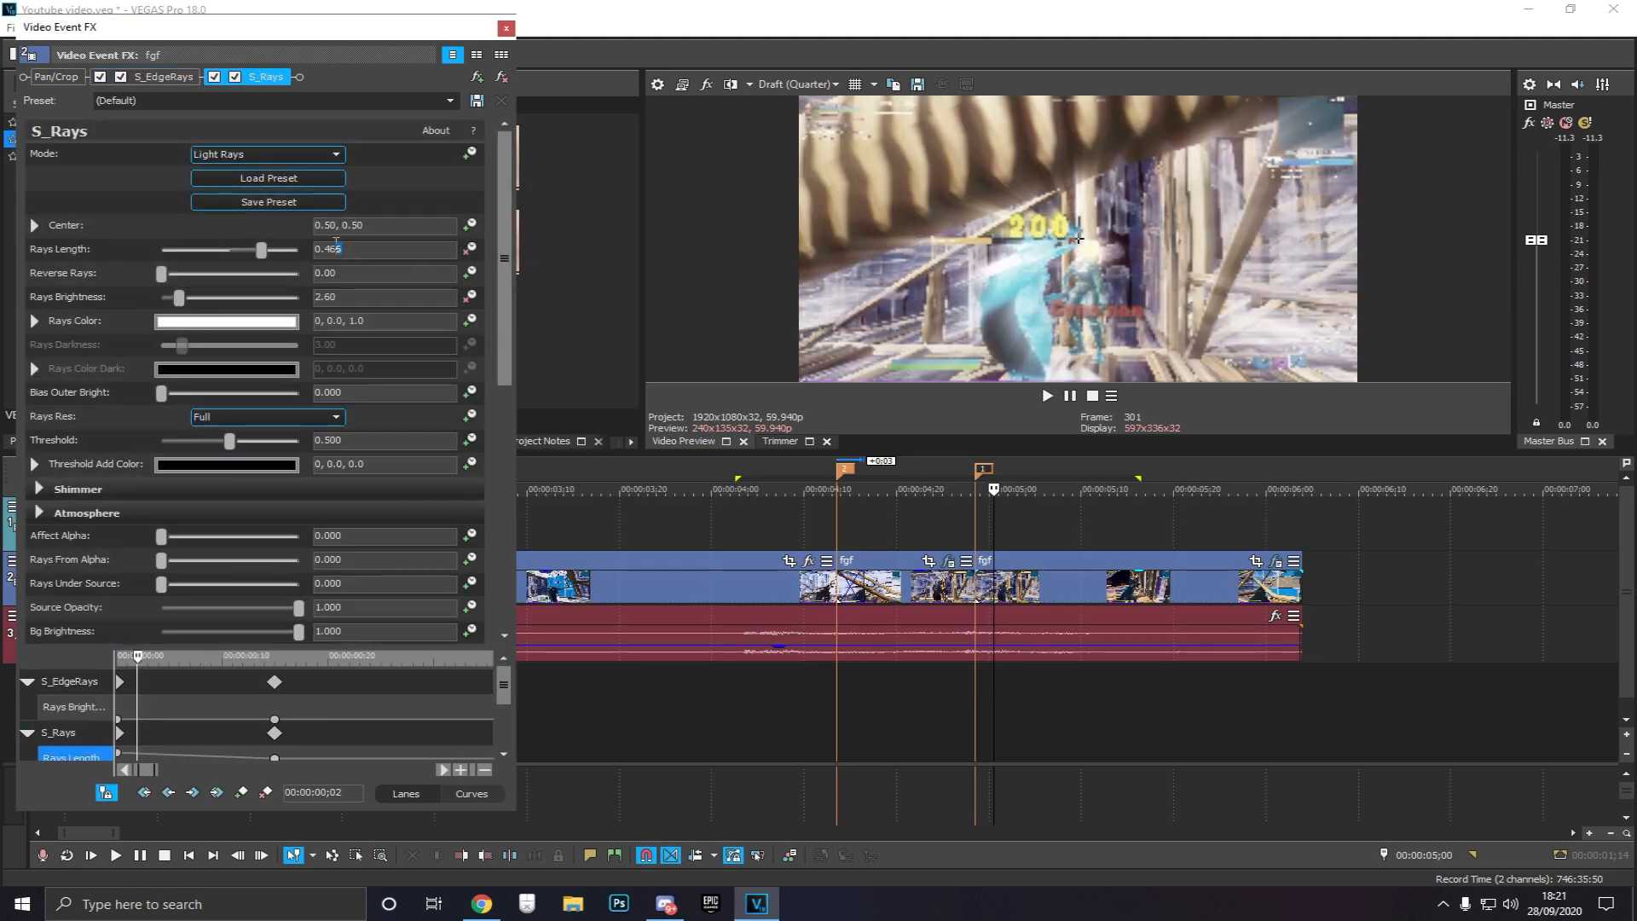
type("0.2")
key("Return")
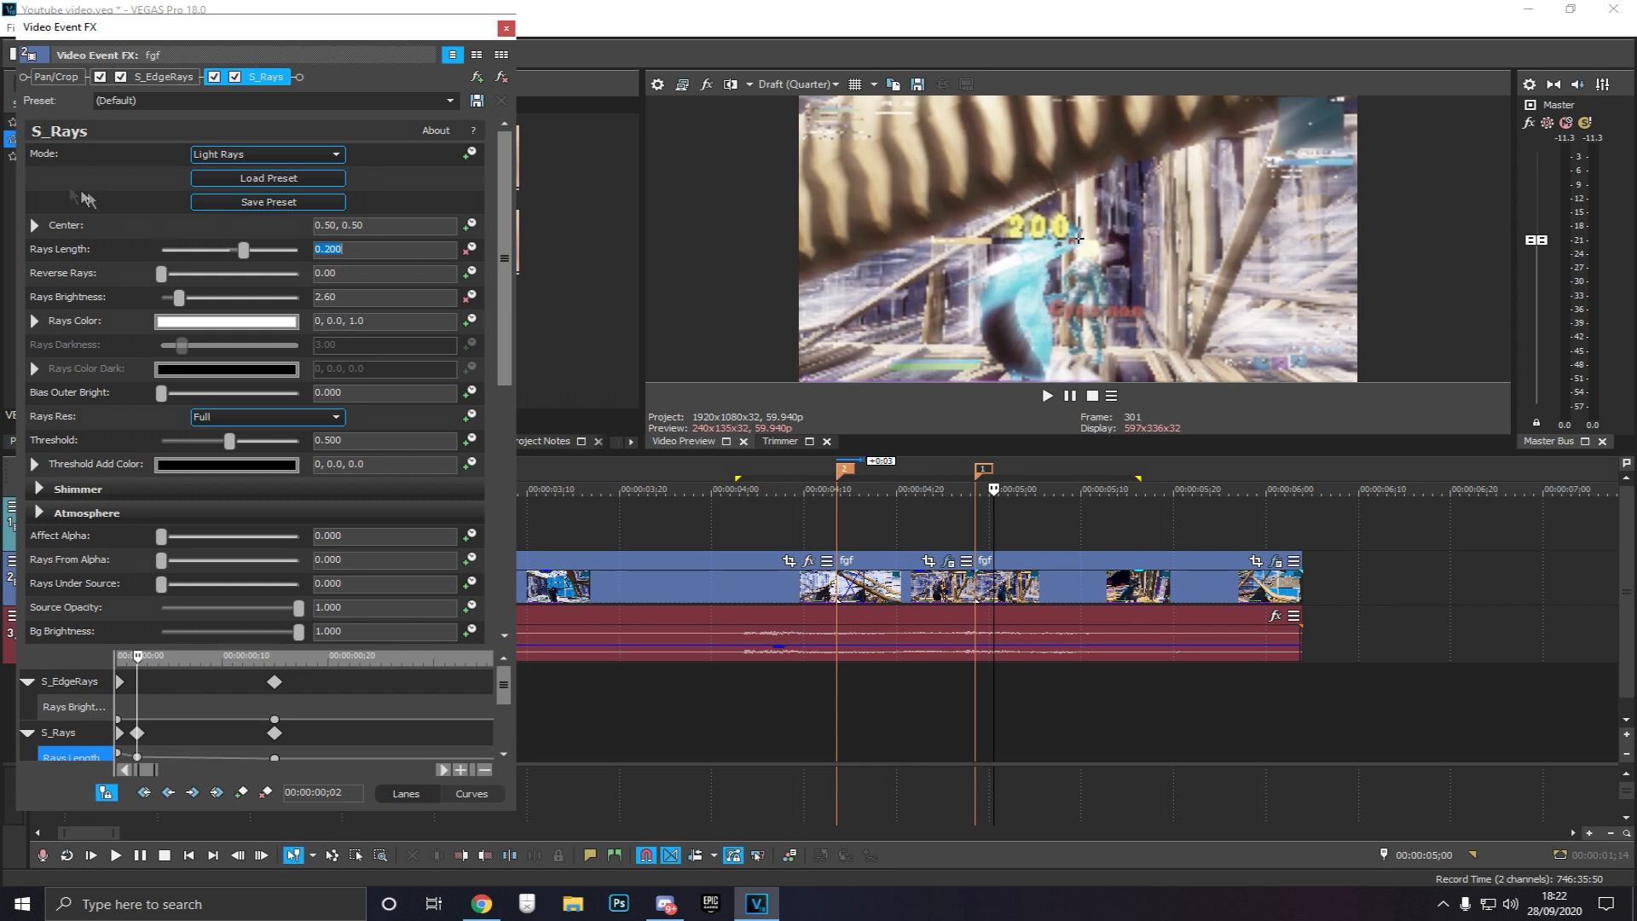
Set S_Rays' Rays Brightness to 1.00
left_click(164, 76)
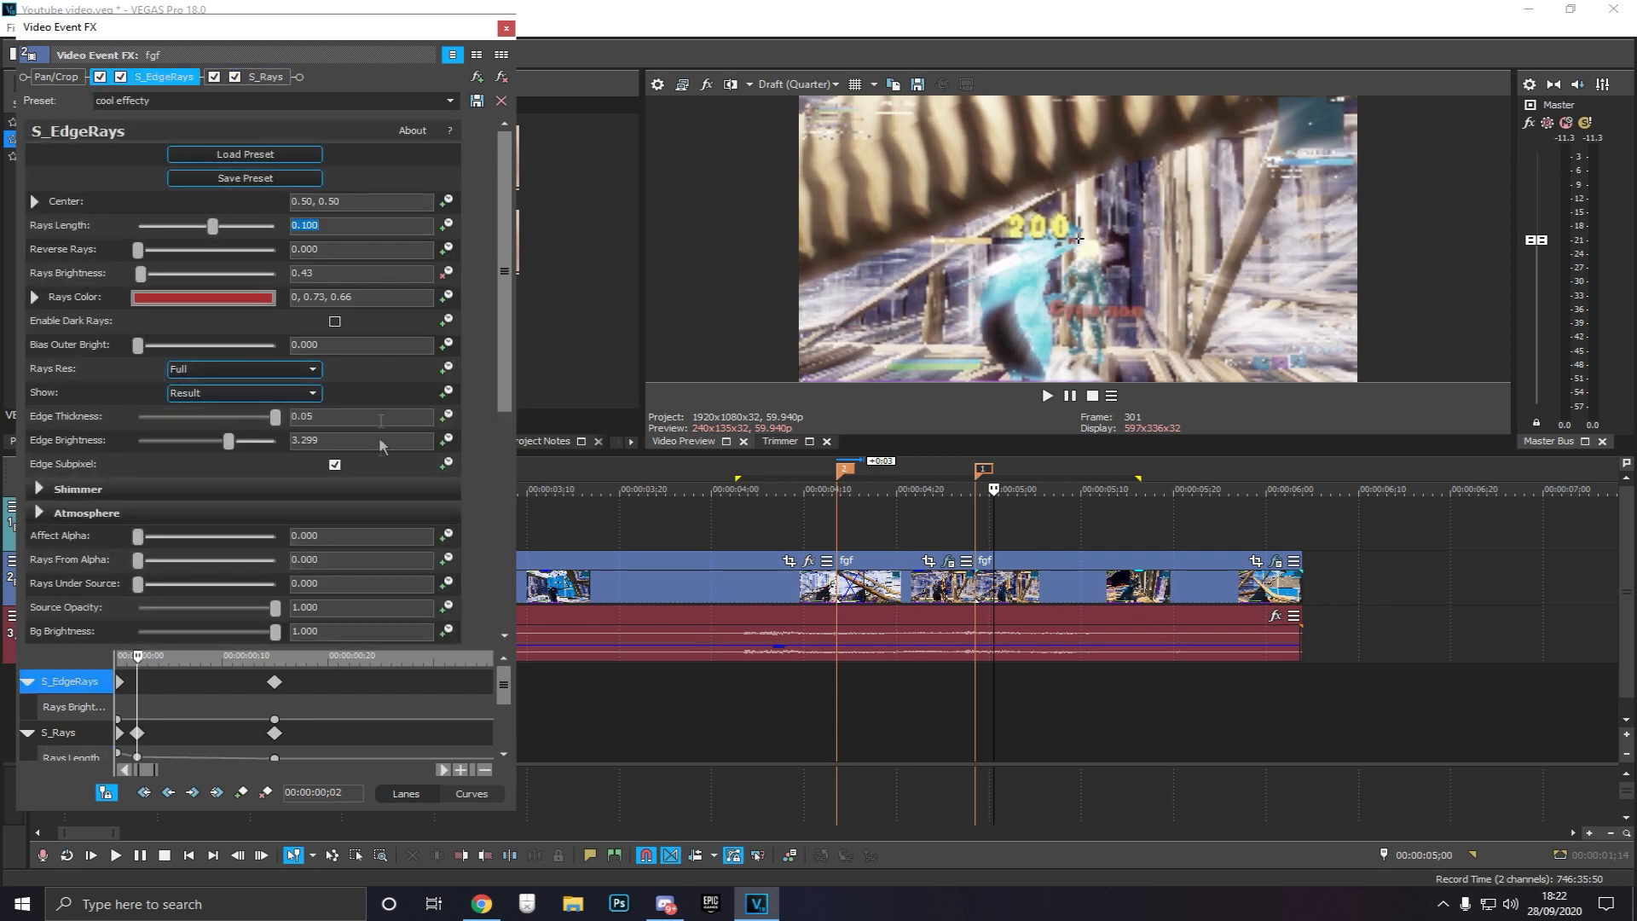
left_click(265, 77)
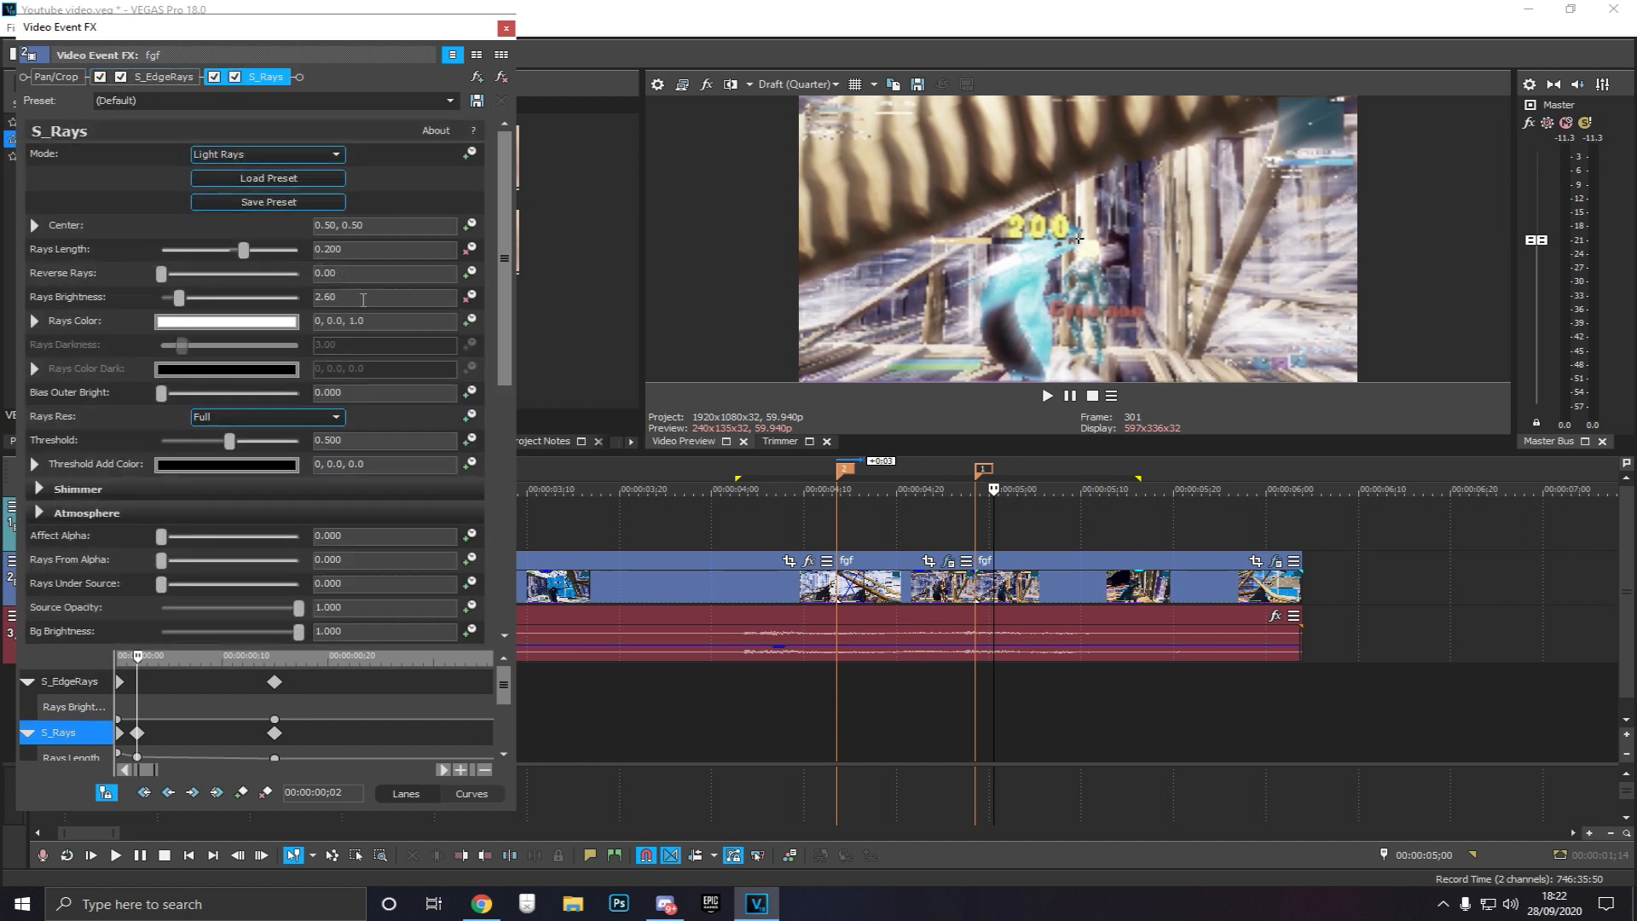
left_click(359, 298)
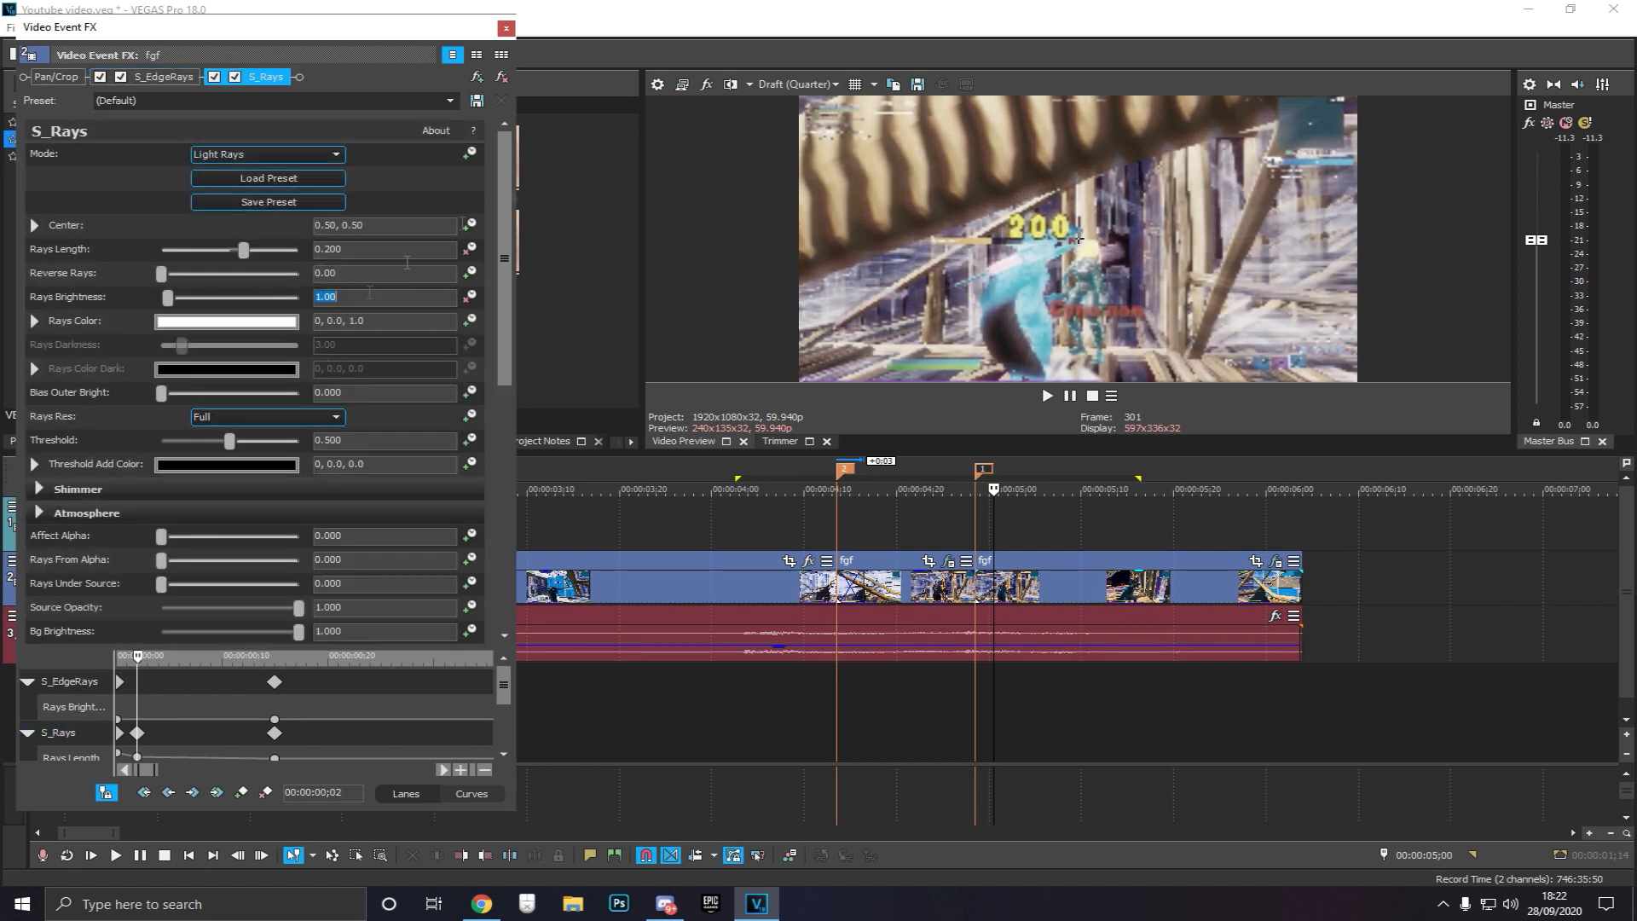
Review the S_EdgeRays and S_Rays settings and close the effects window
left_click(164, 77)
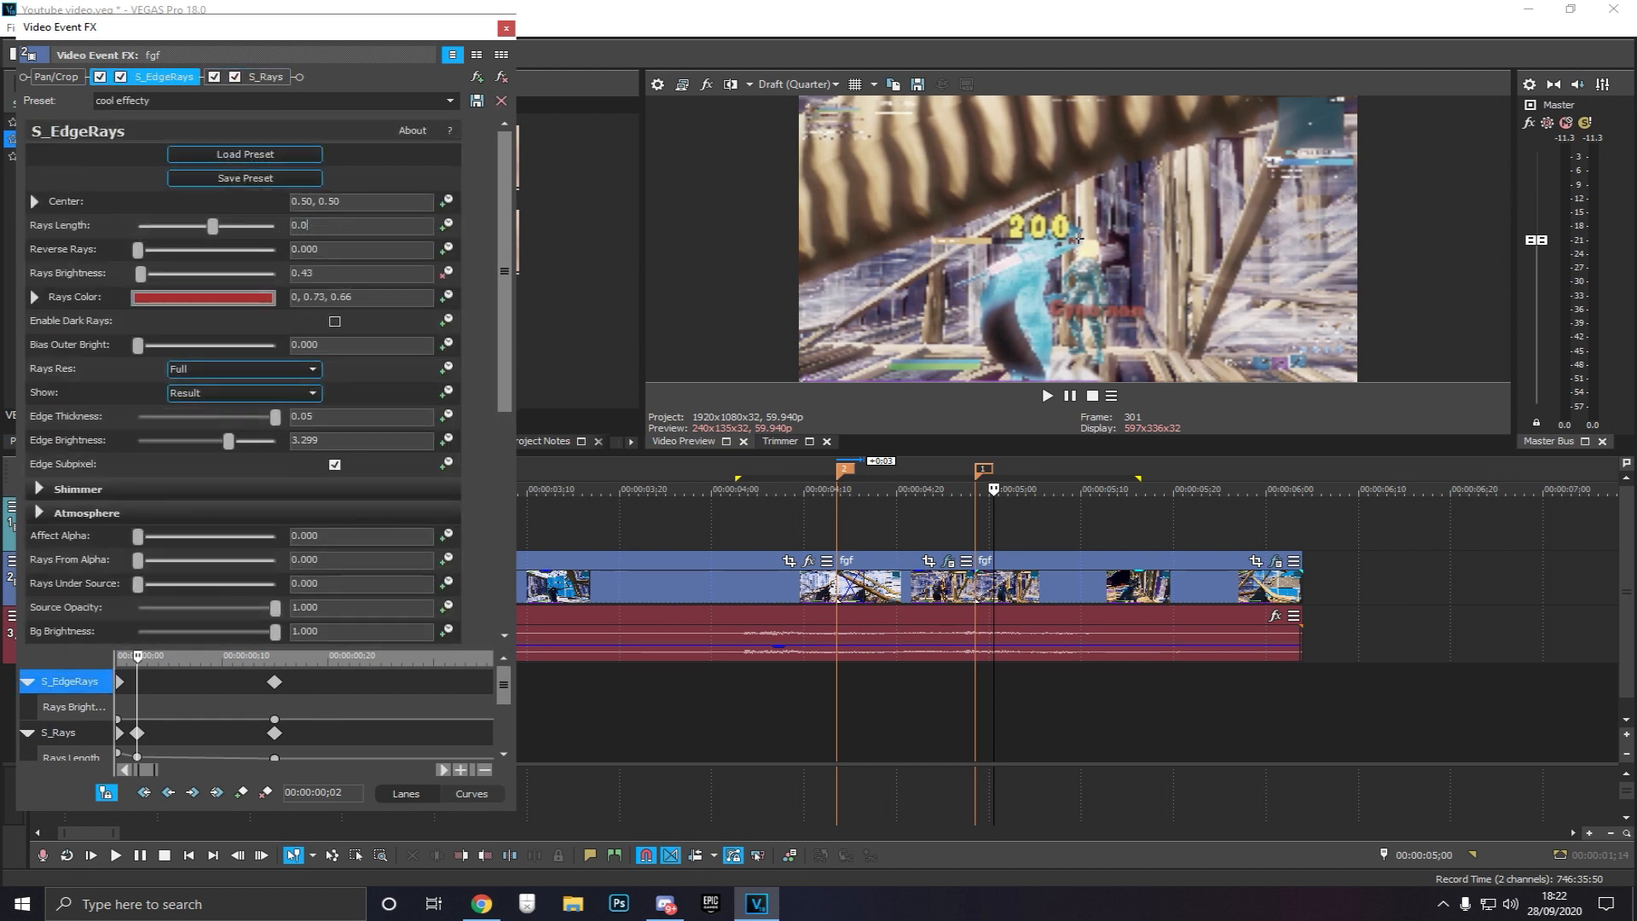
left_click(265, 77)
left_click(506, 28)
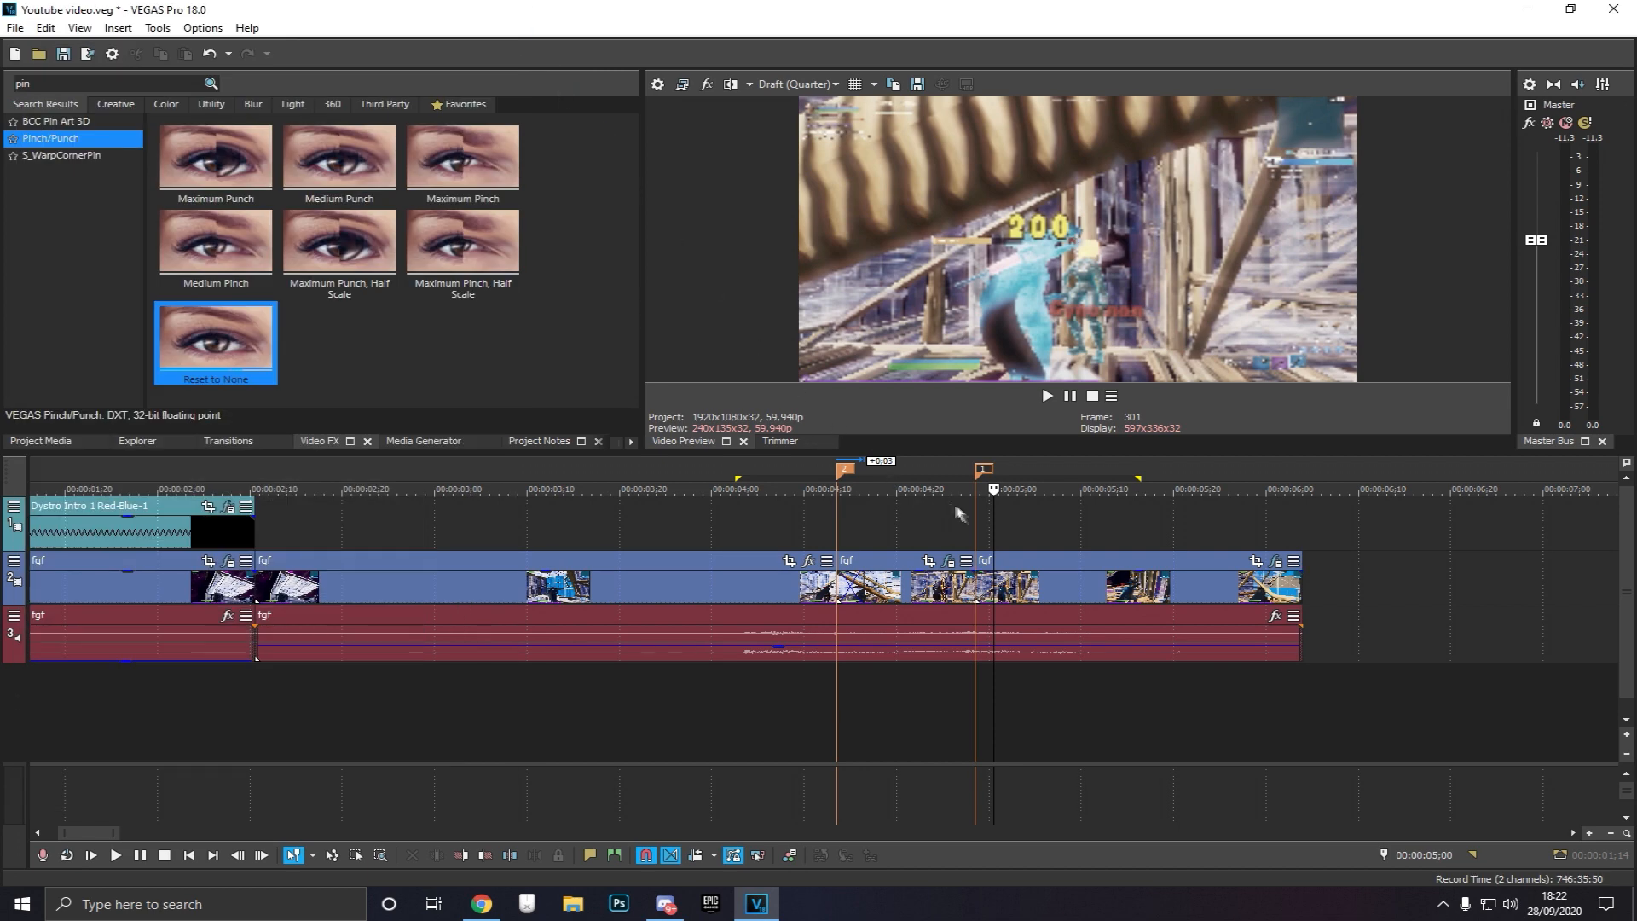
Search the video effects for blur and apply the S_Blur mont preset to the event at the playhead
left_click(1017, 526)
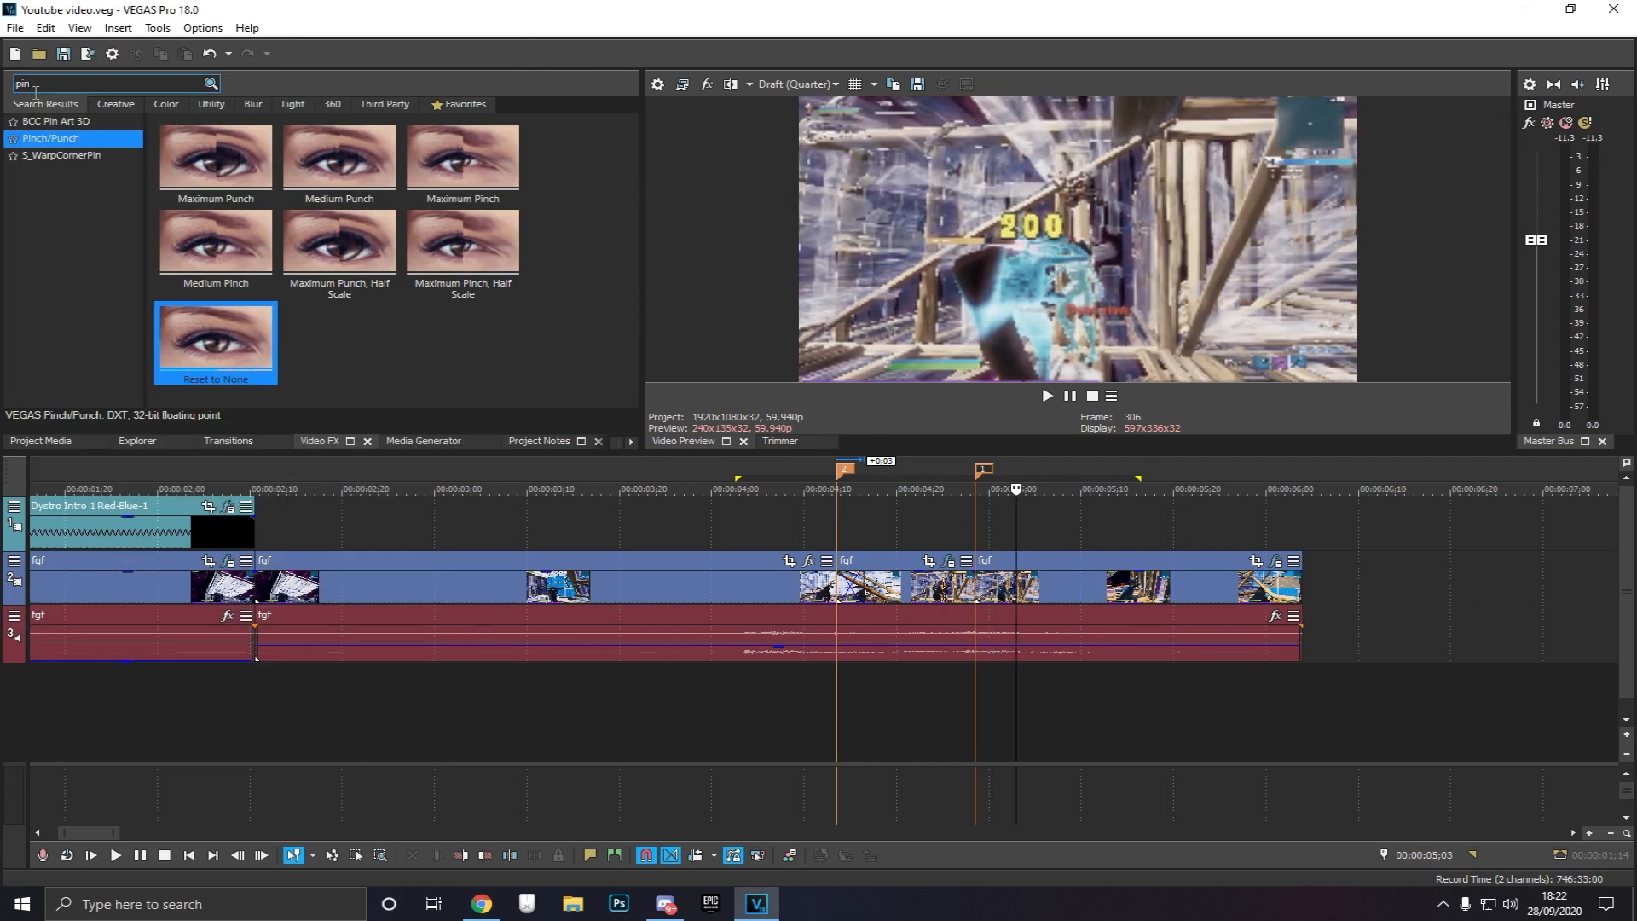
type("blur")
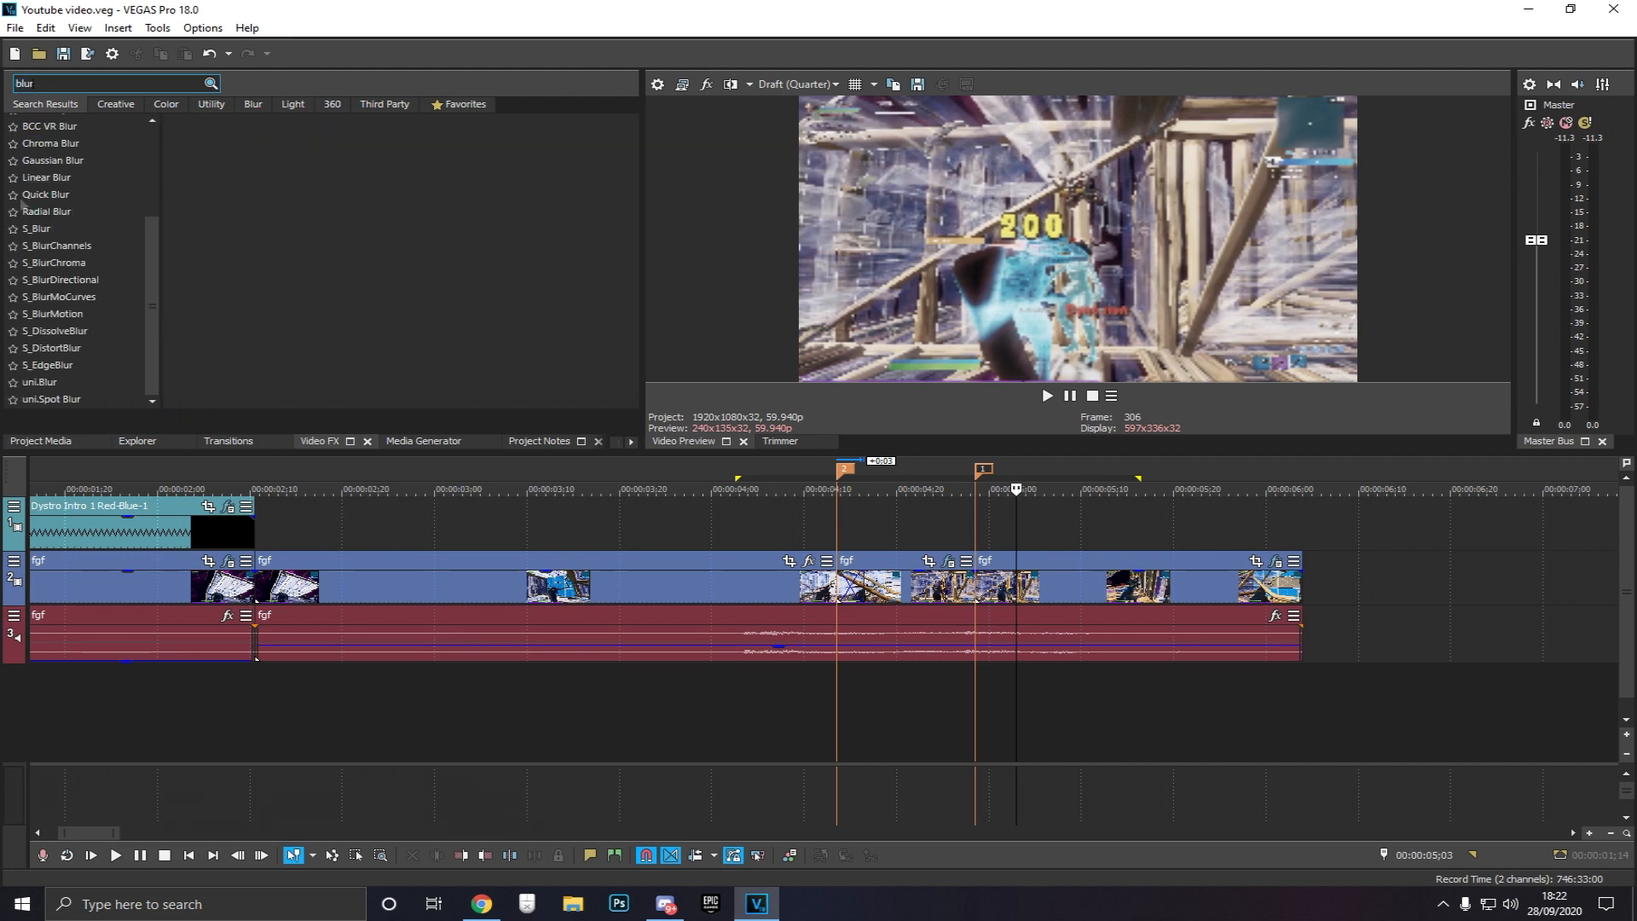
left_click(55, 230)
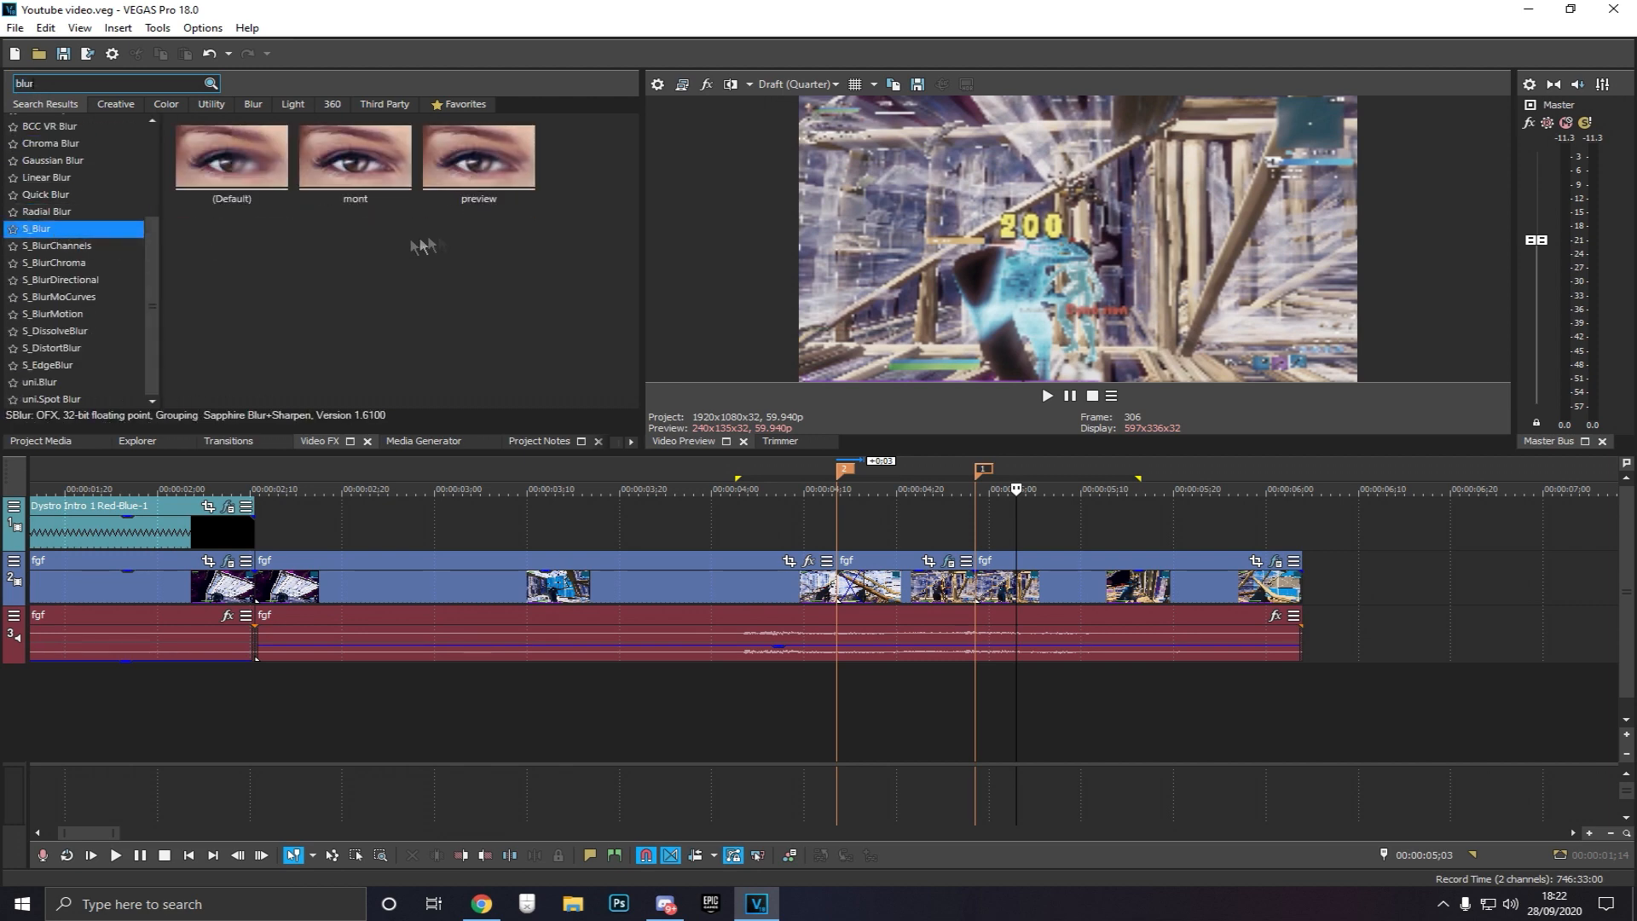
left_click_drag(373, 156, 1096, 588)
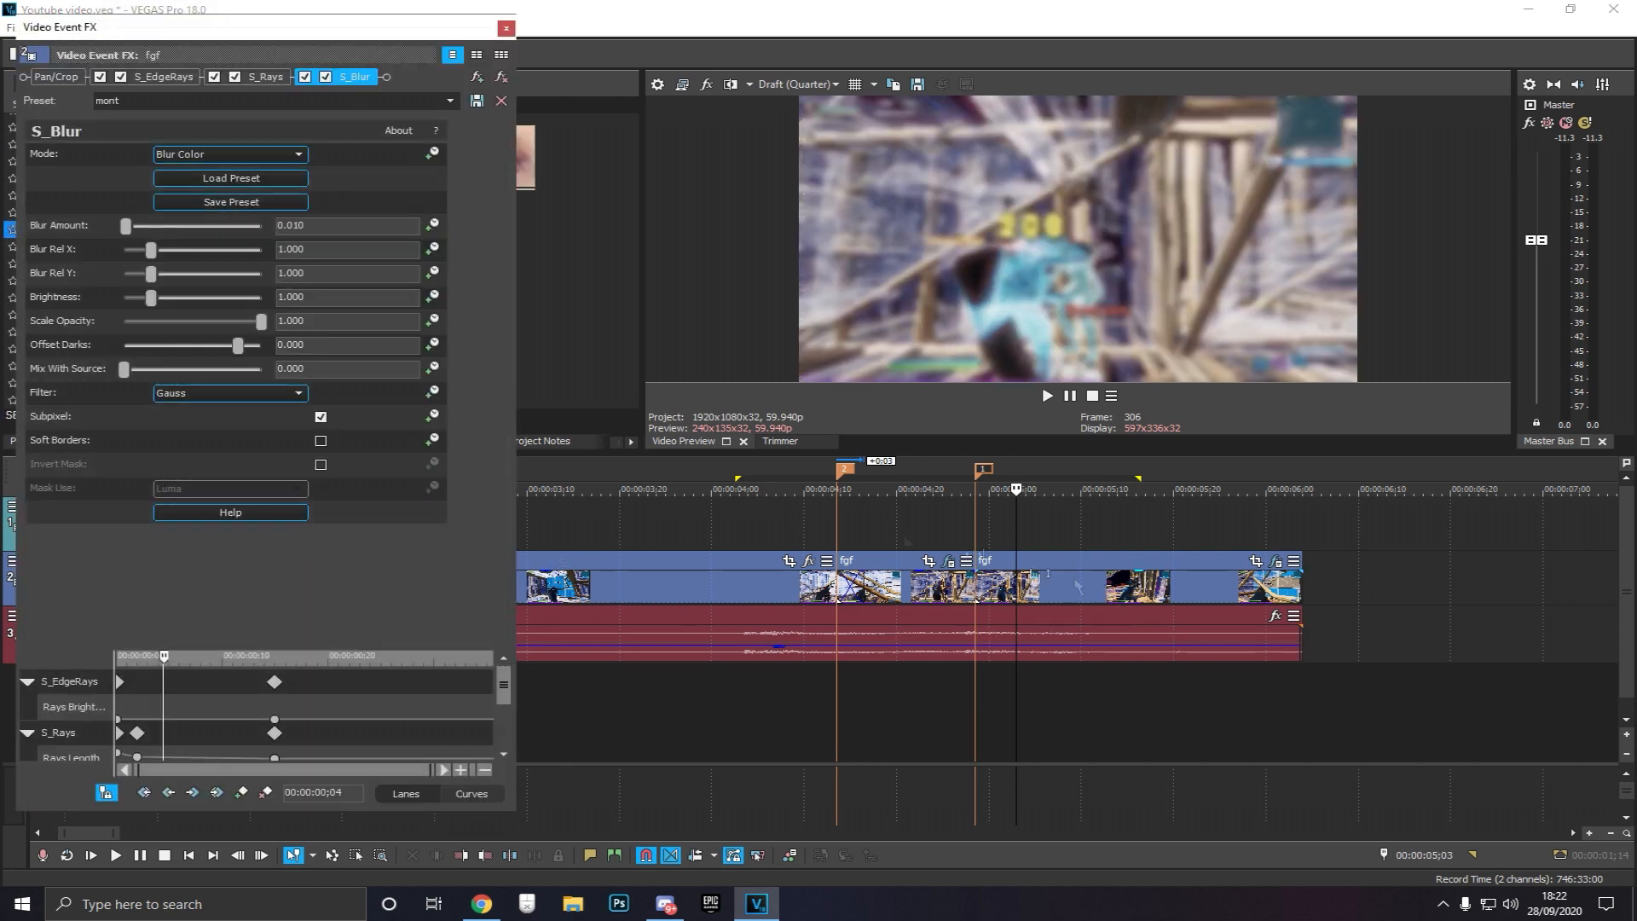
left_click(501, 78)
left_click(507, 29)
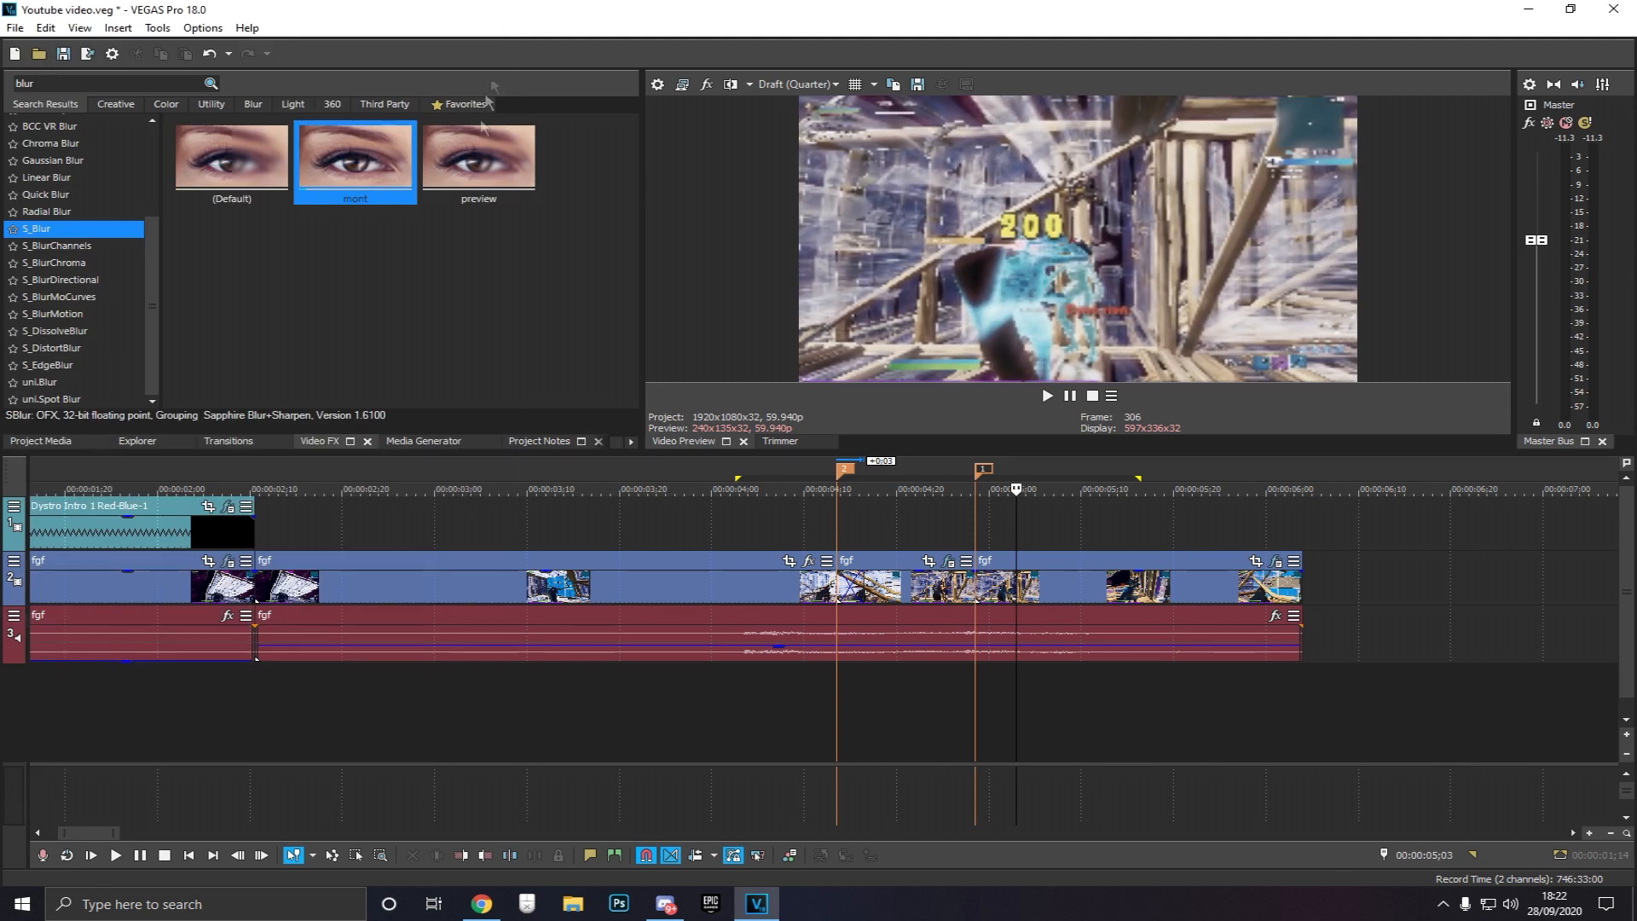
Reopen the event's S_Blur settings and set Blur Amount to 0.005
left_click_drag(344, 171, 1101, 605)
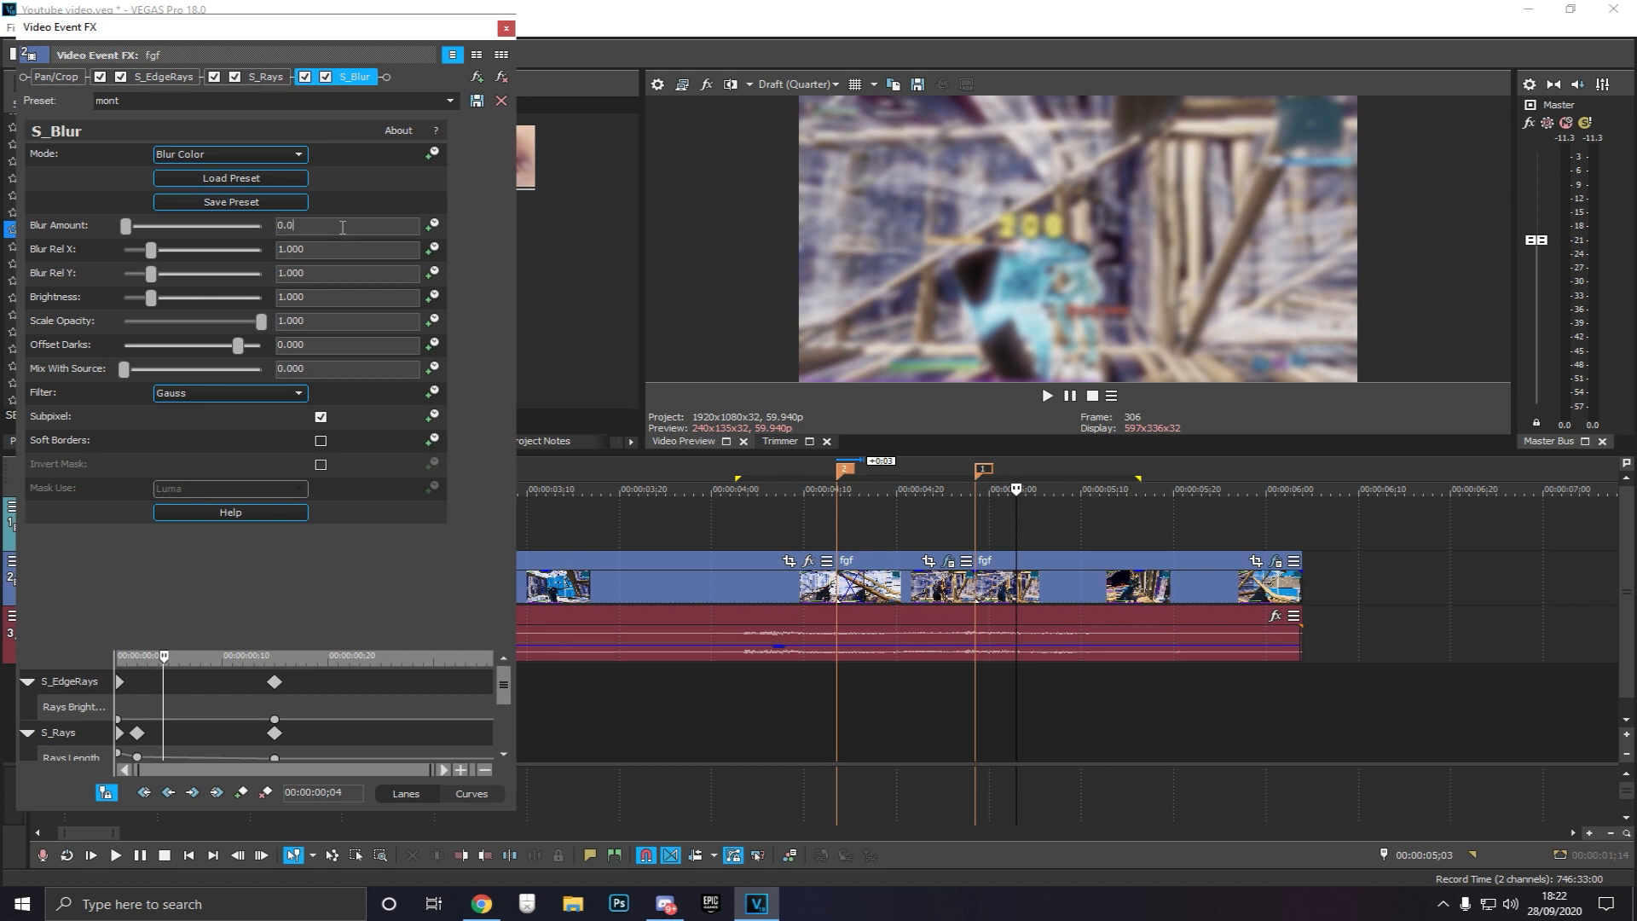
type("5")
key("Return")
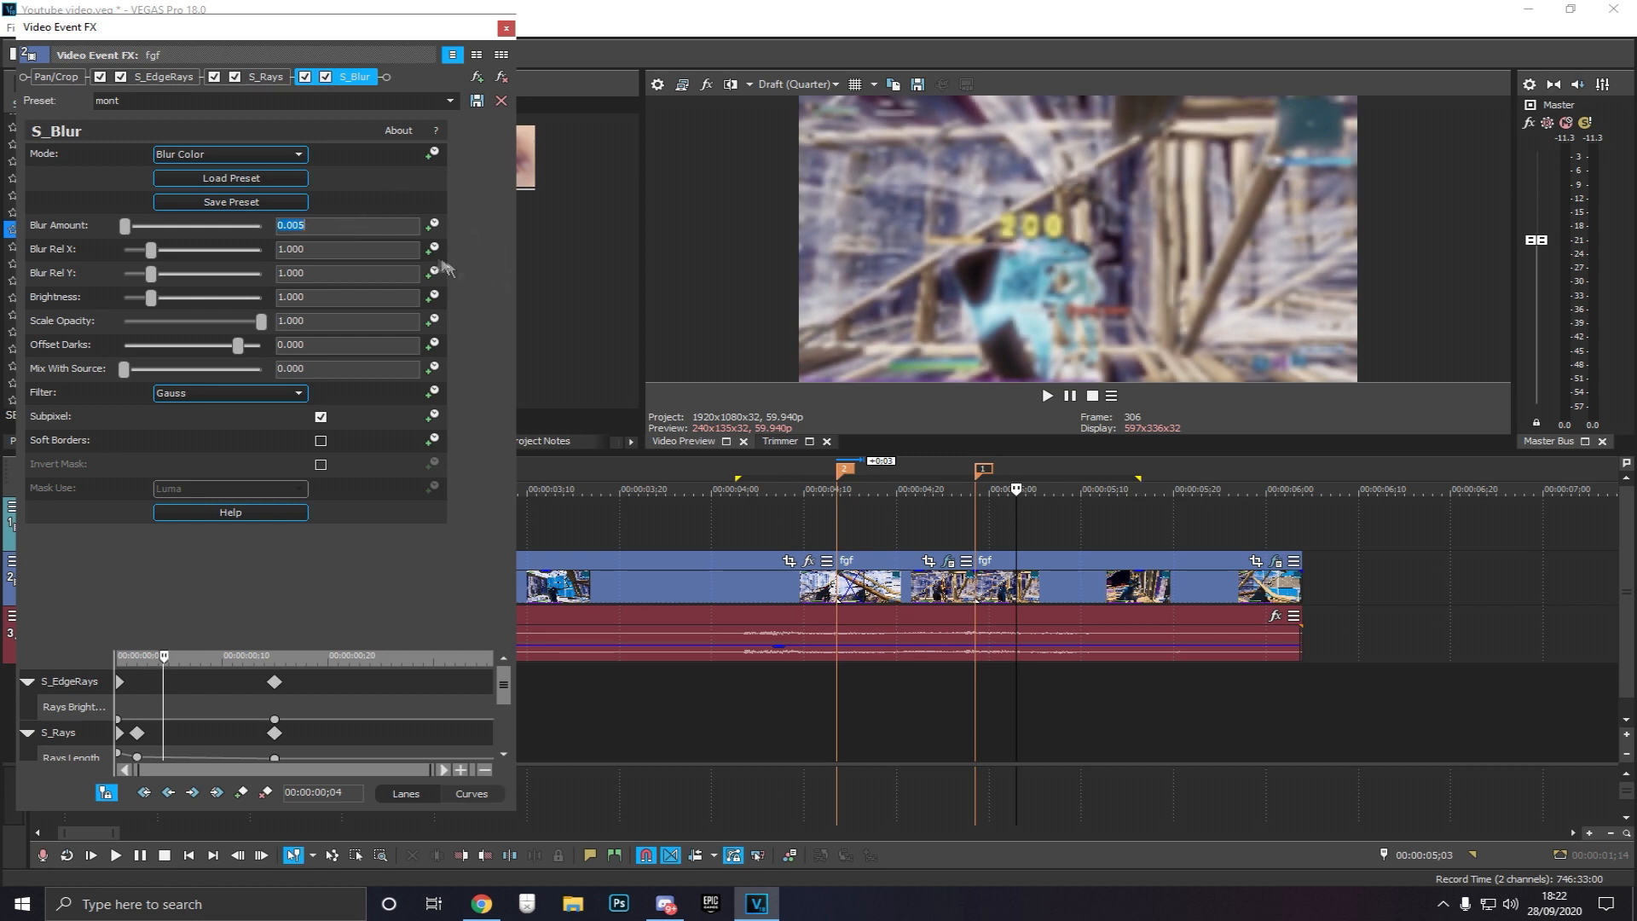
Add a Blur Amount keyframe about 14 frames into the event, set it to 0.000, and close the effects window
left_click_drag(504, 682, 497, 754)
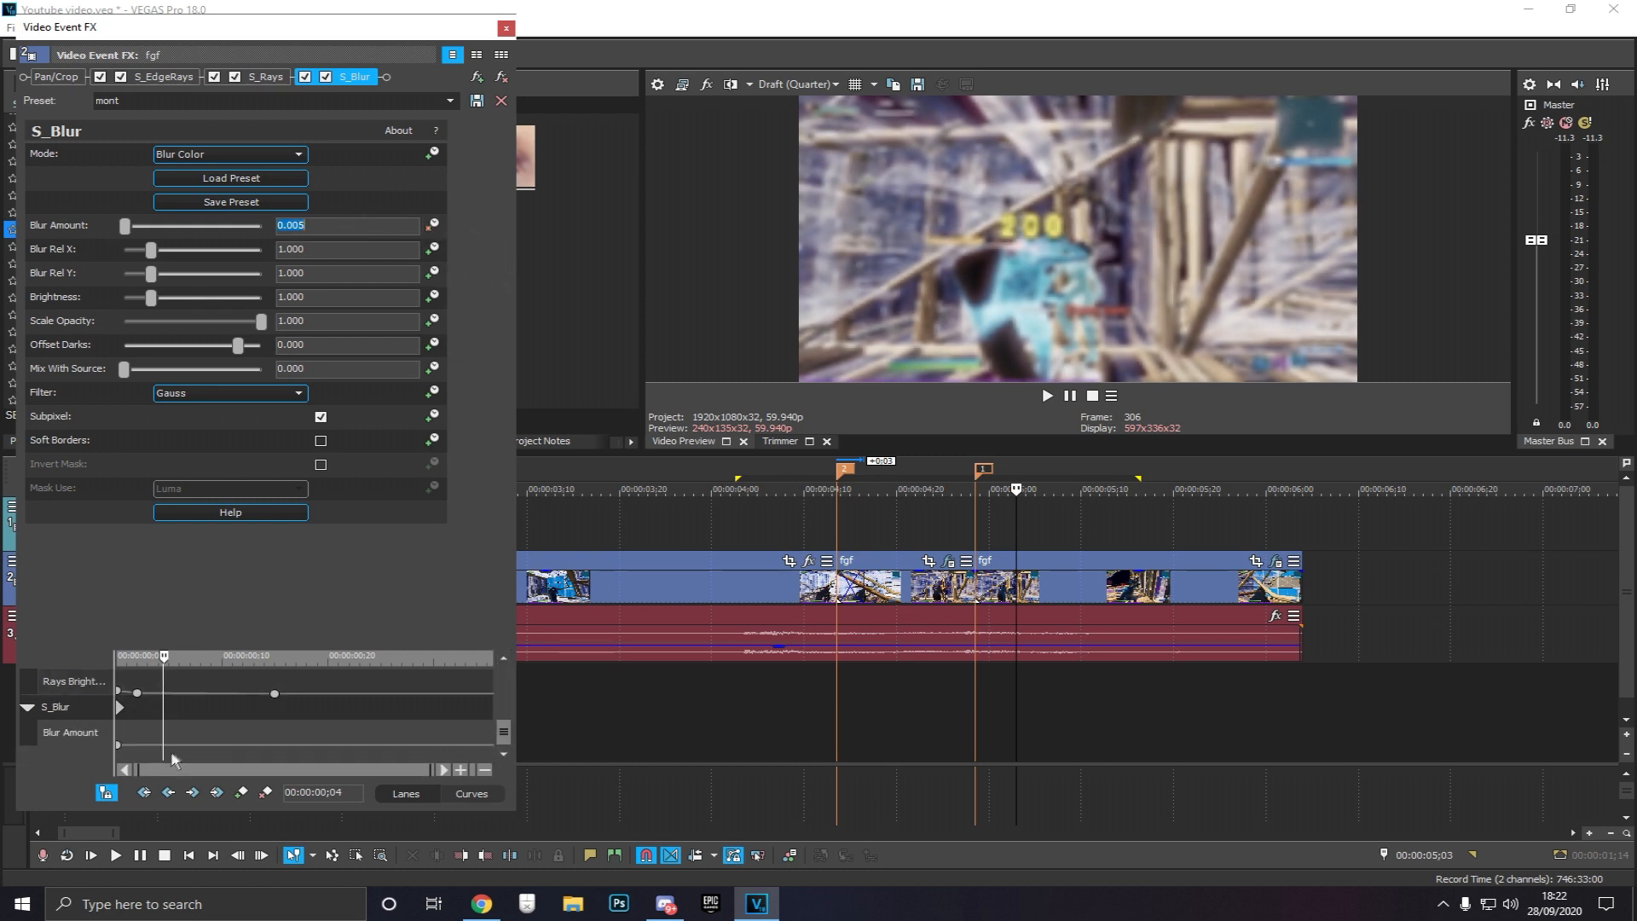
left_click(269, 746)
left_click(241, 792)
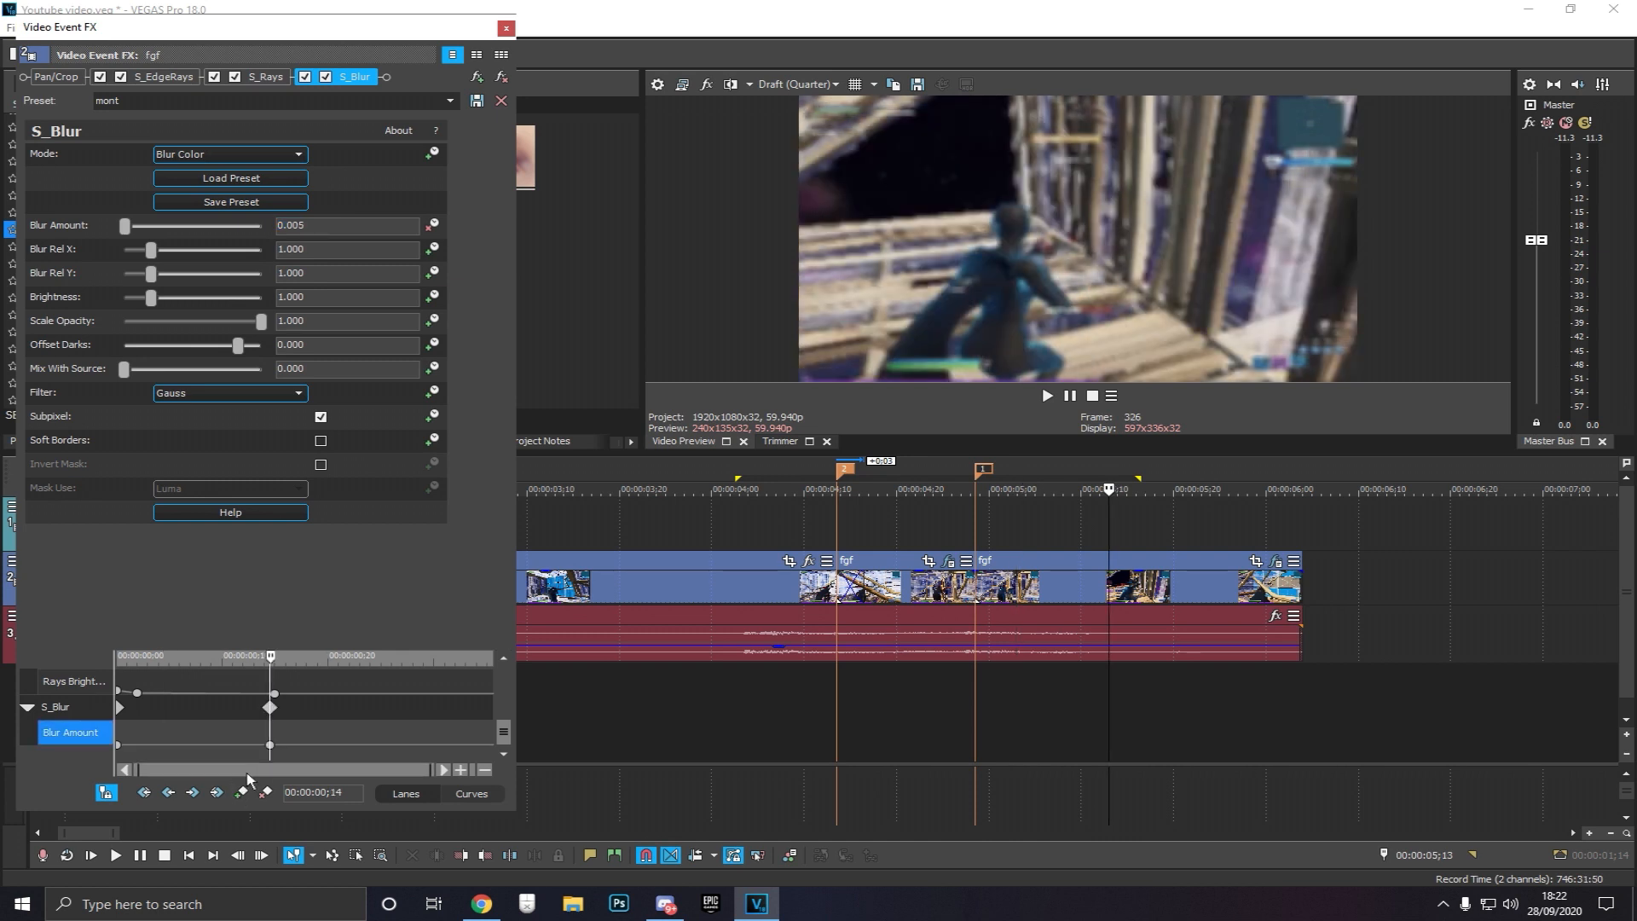
double_click(270, 745)
left_click_drag(180, 761, 177, 762)
left_click(1052, 706)
left_click(1107, 710)
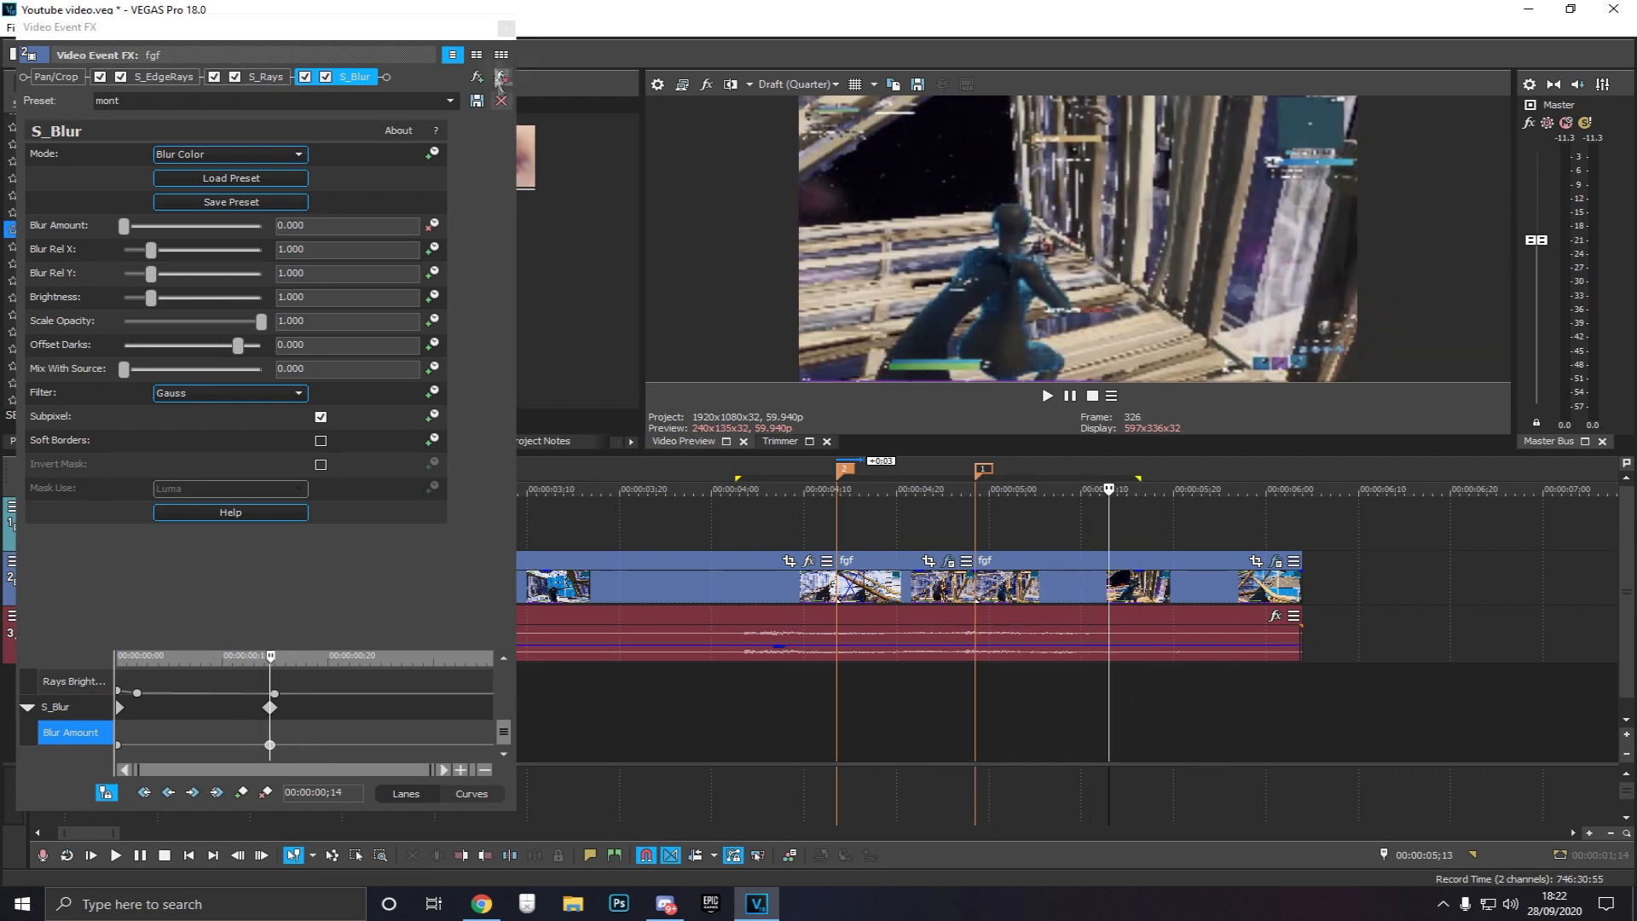
left_click(507, 27)
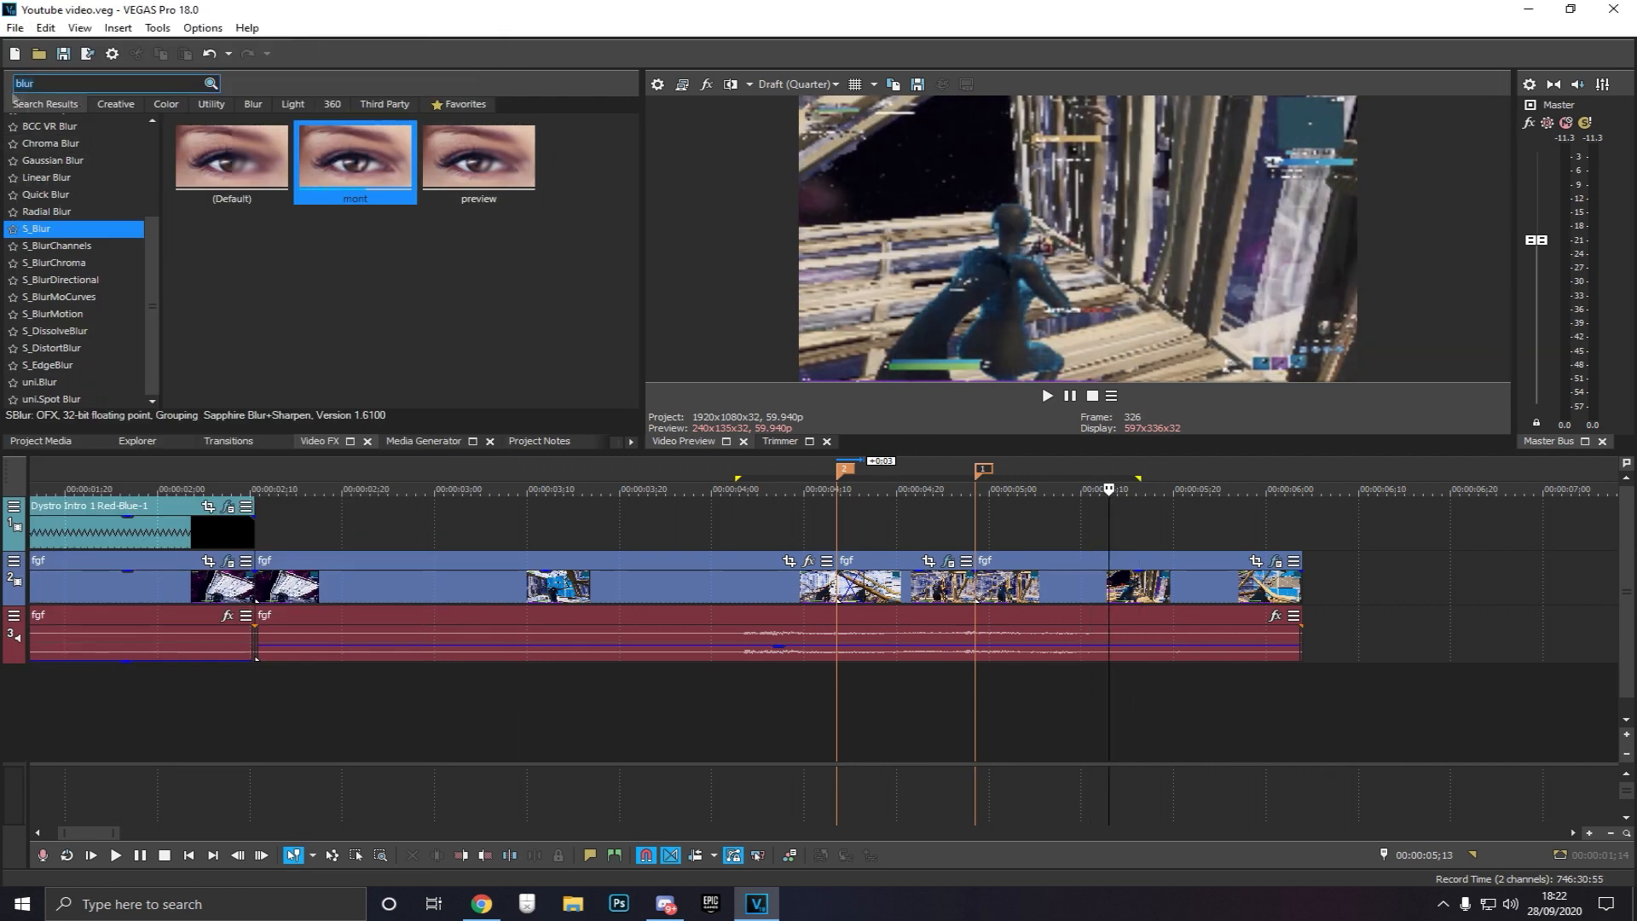
Search the effects for shake and apply S_Shake's Shake small preset to the last event
key("ctrl+a")
type("shake")
left_click(40, 138)
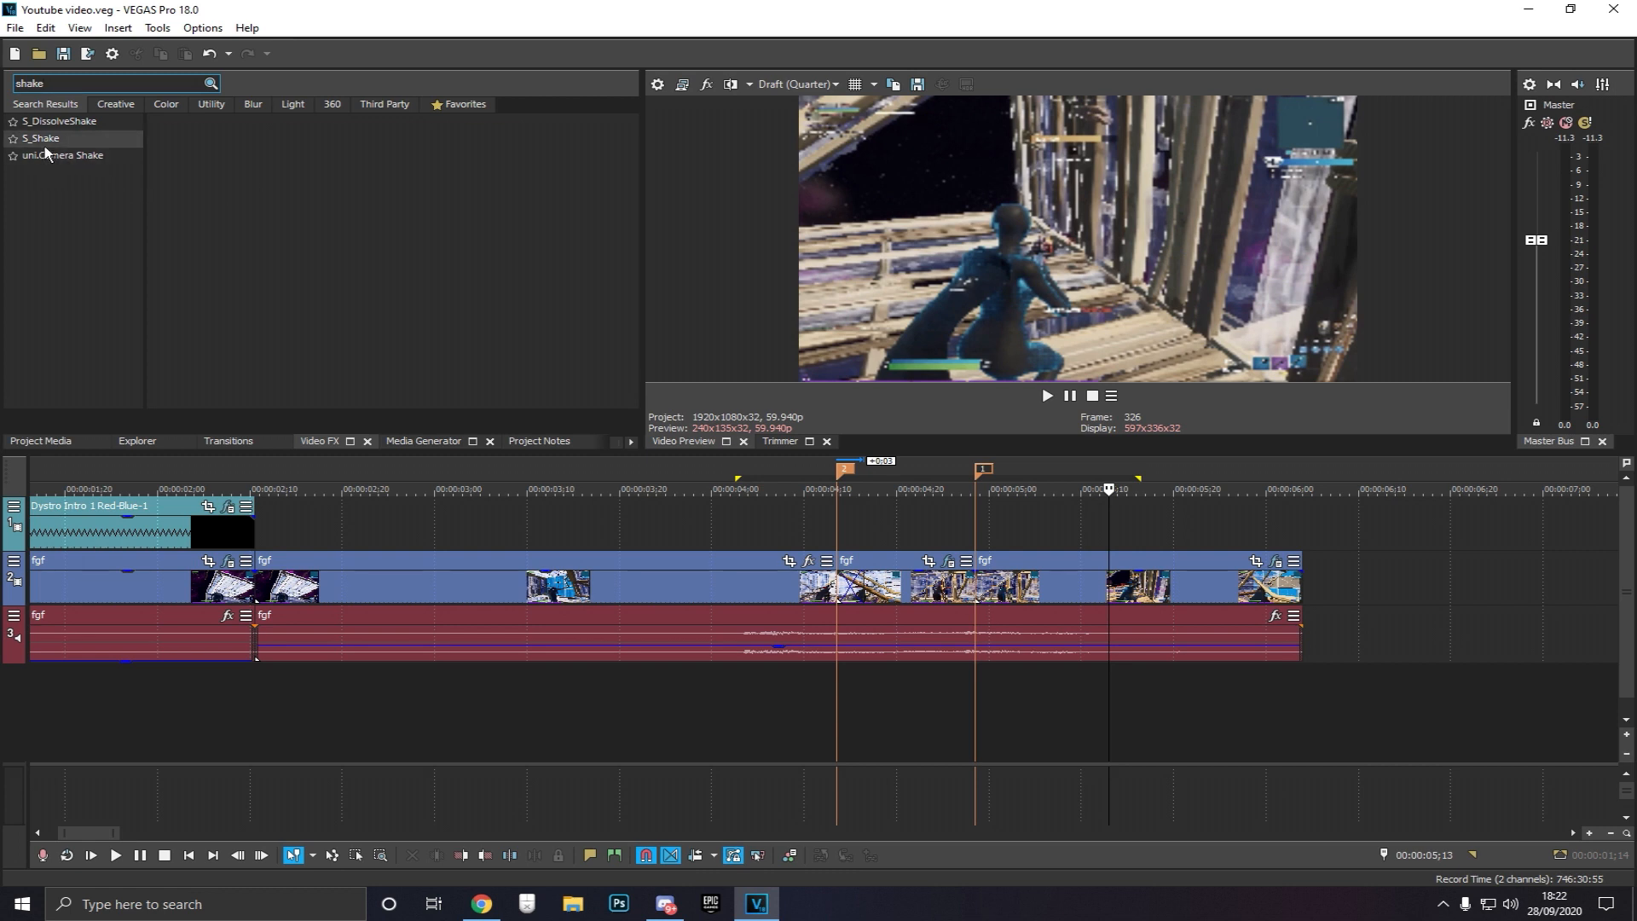
left_click(41, 156)
left_click(56, 140)
scroll(643, 686, "down", 2)
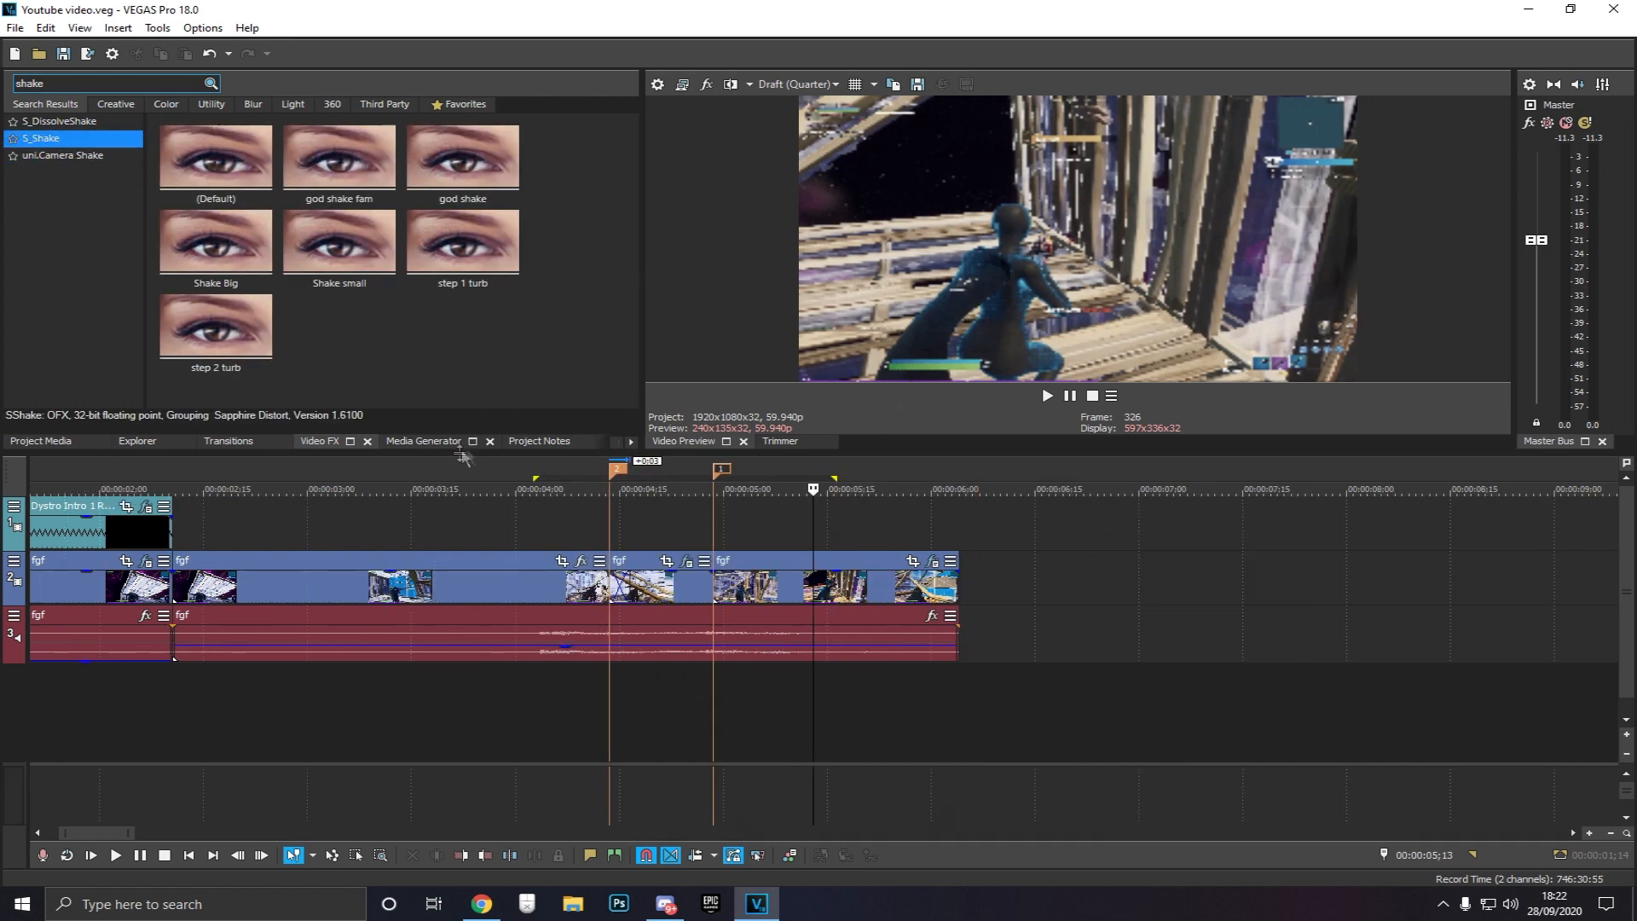
scroll(683, 621, "up", 2)
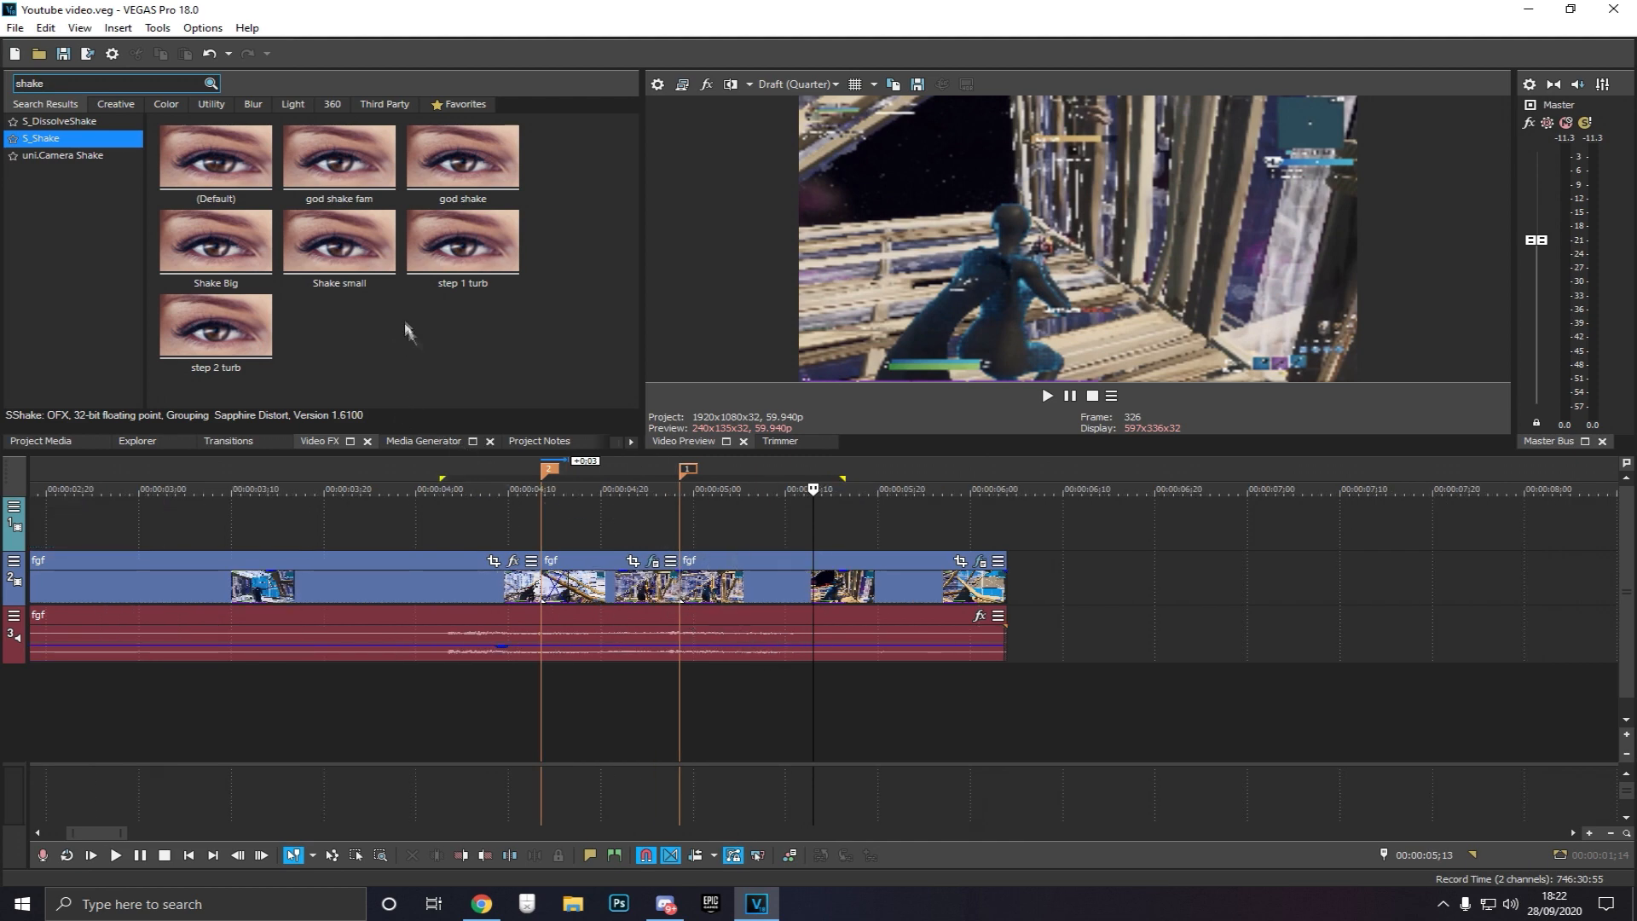
left_click_drag(376, 256, 769, 588)
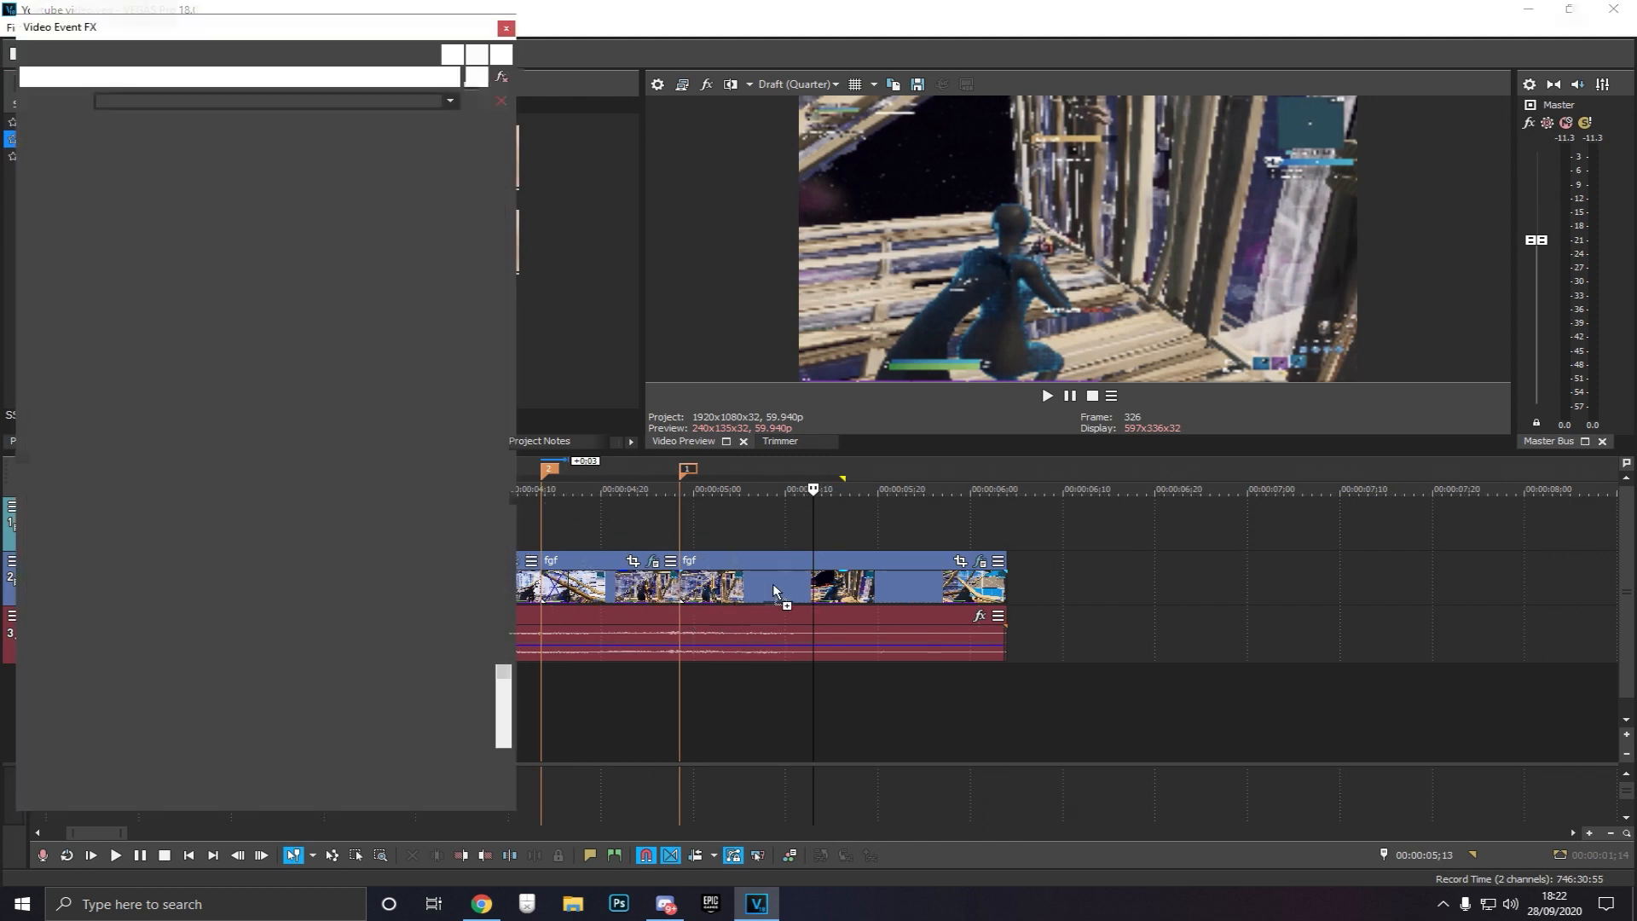
left_click(506, 28)
Apply the S_Shake step 1 turb and step 2 turb presets to the same event
left_click_drag(464, 247, 772, 601)
left_click(506, 28)
left_click_drag(217, 328, 755, 607)
left_click(500, 28)
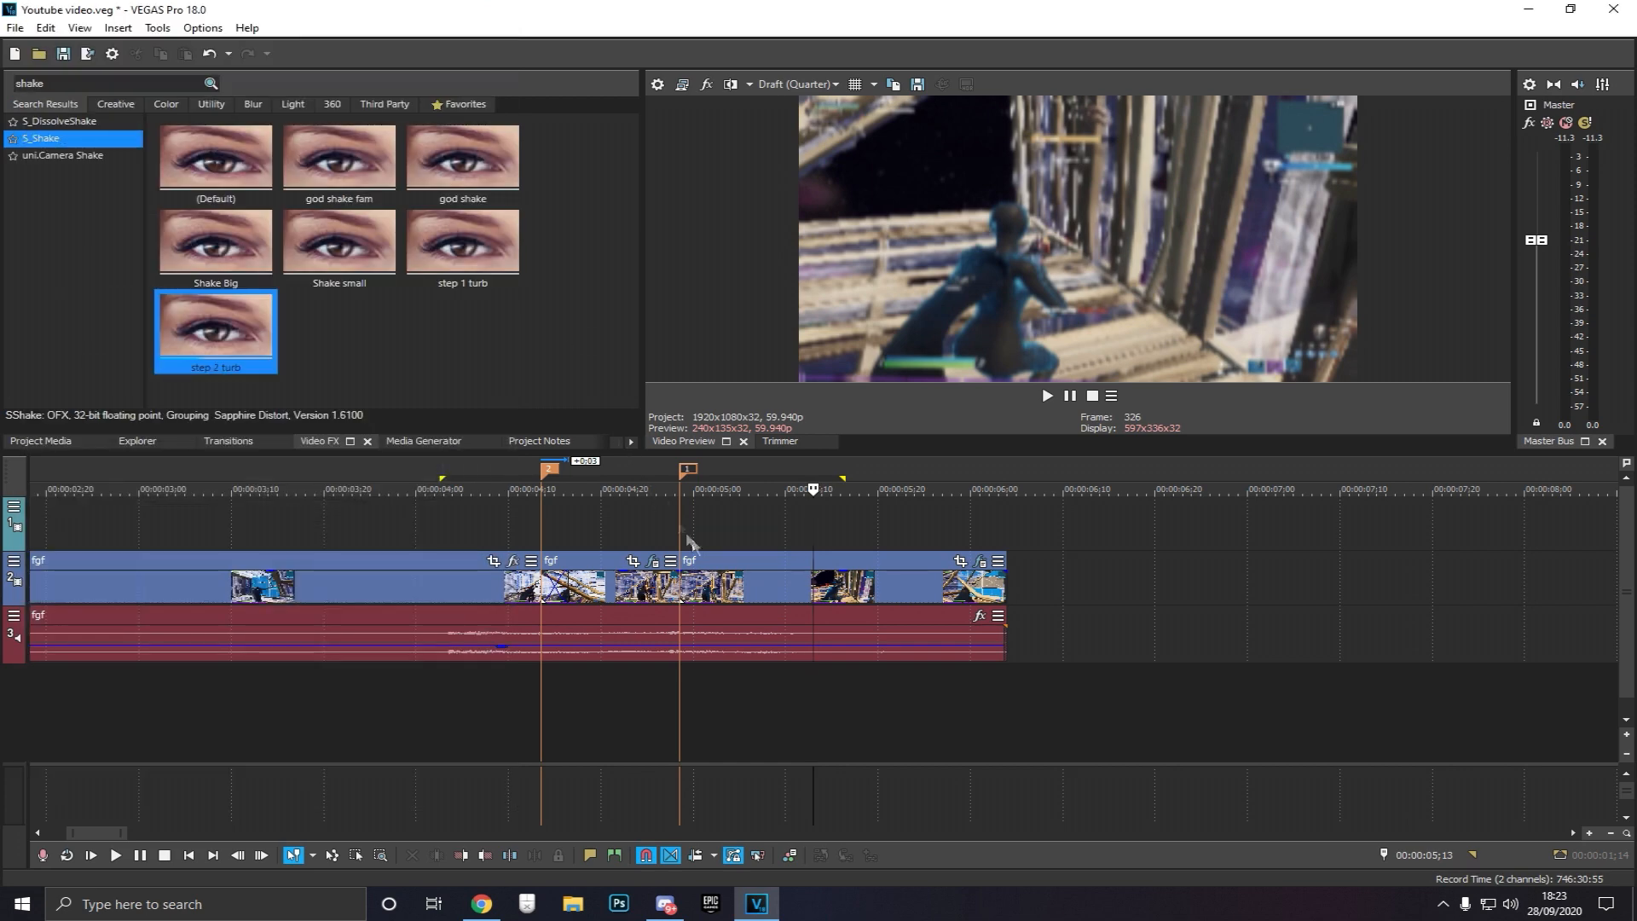
Play back the section around the kill to preview the effects
left_click(693, 528)
key("space")
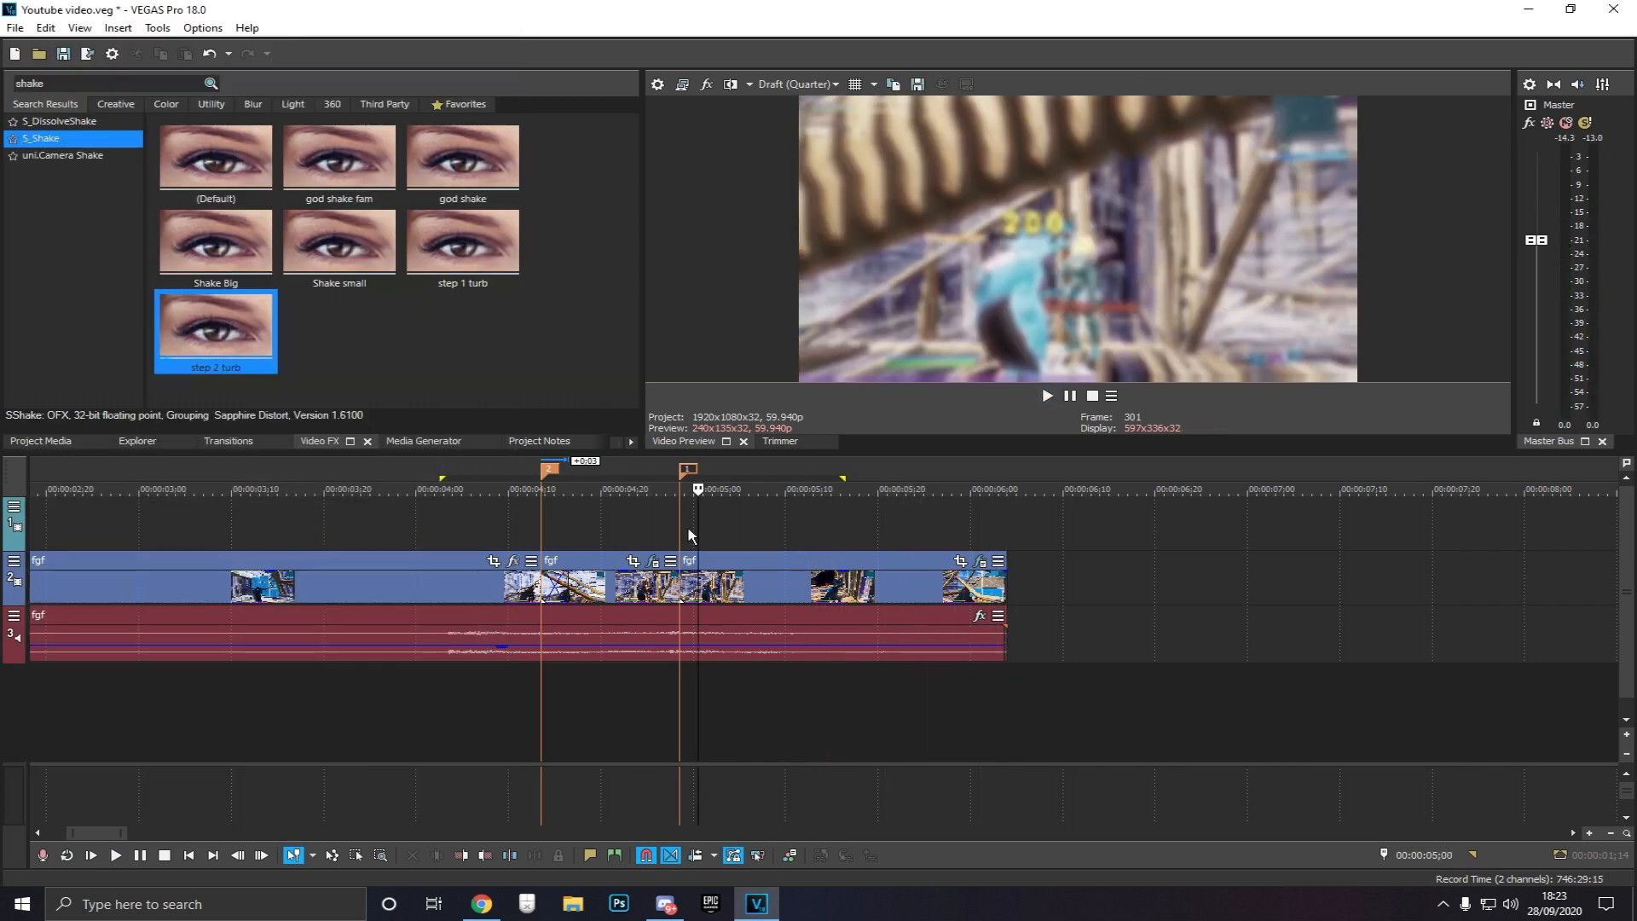
key("space")
key("space")
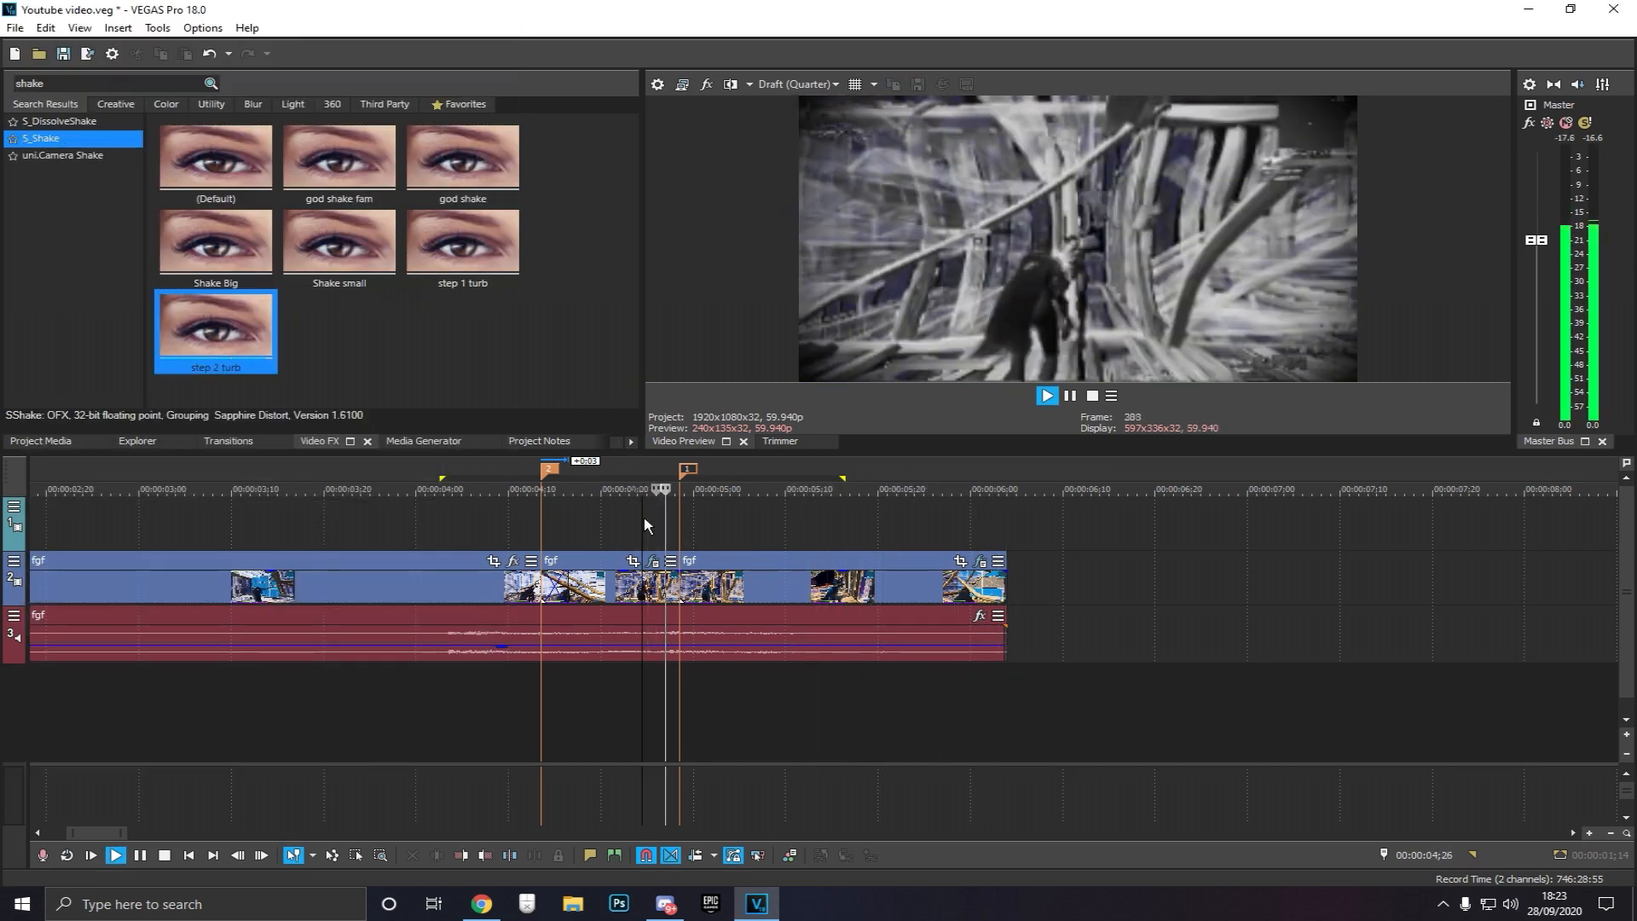
left_click(735, 525)
scroll(731, 520, "down", 5)
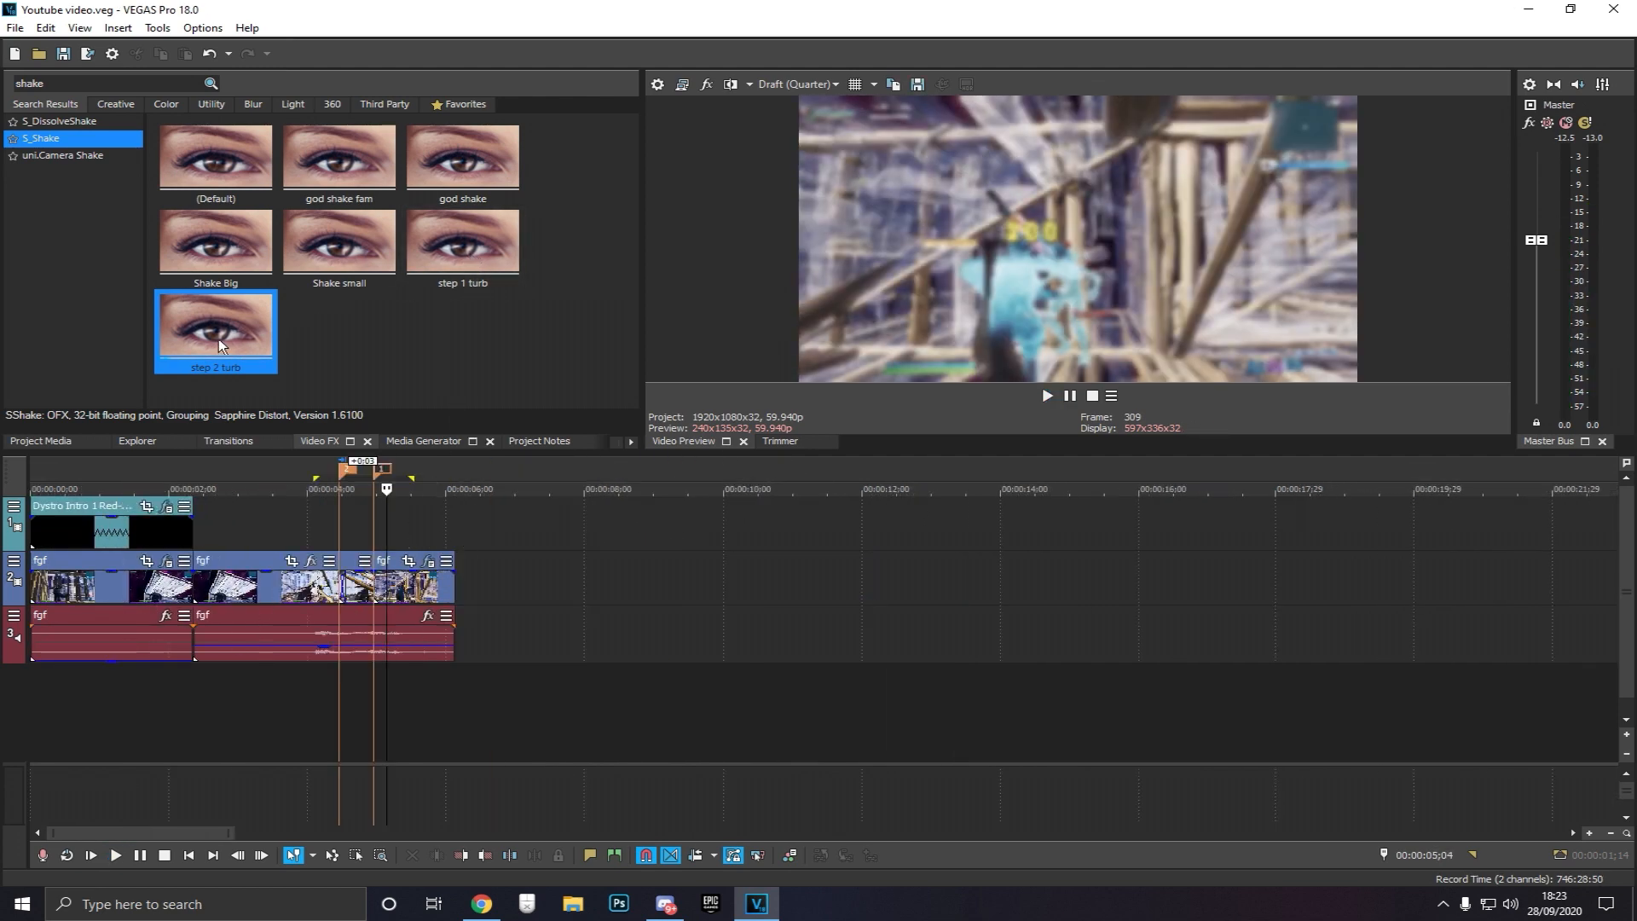
Apply the S_Shake step 1 turb and step 2 turb presets to video track 2 as track effects
left_click(438, 249)
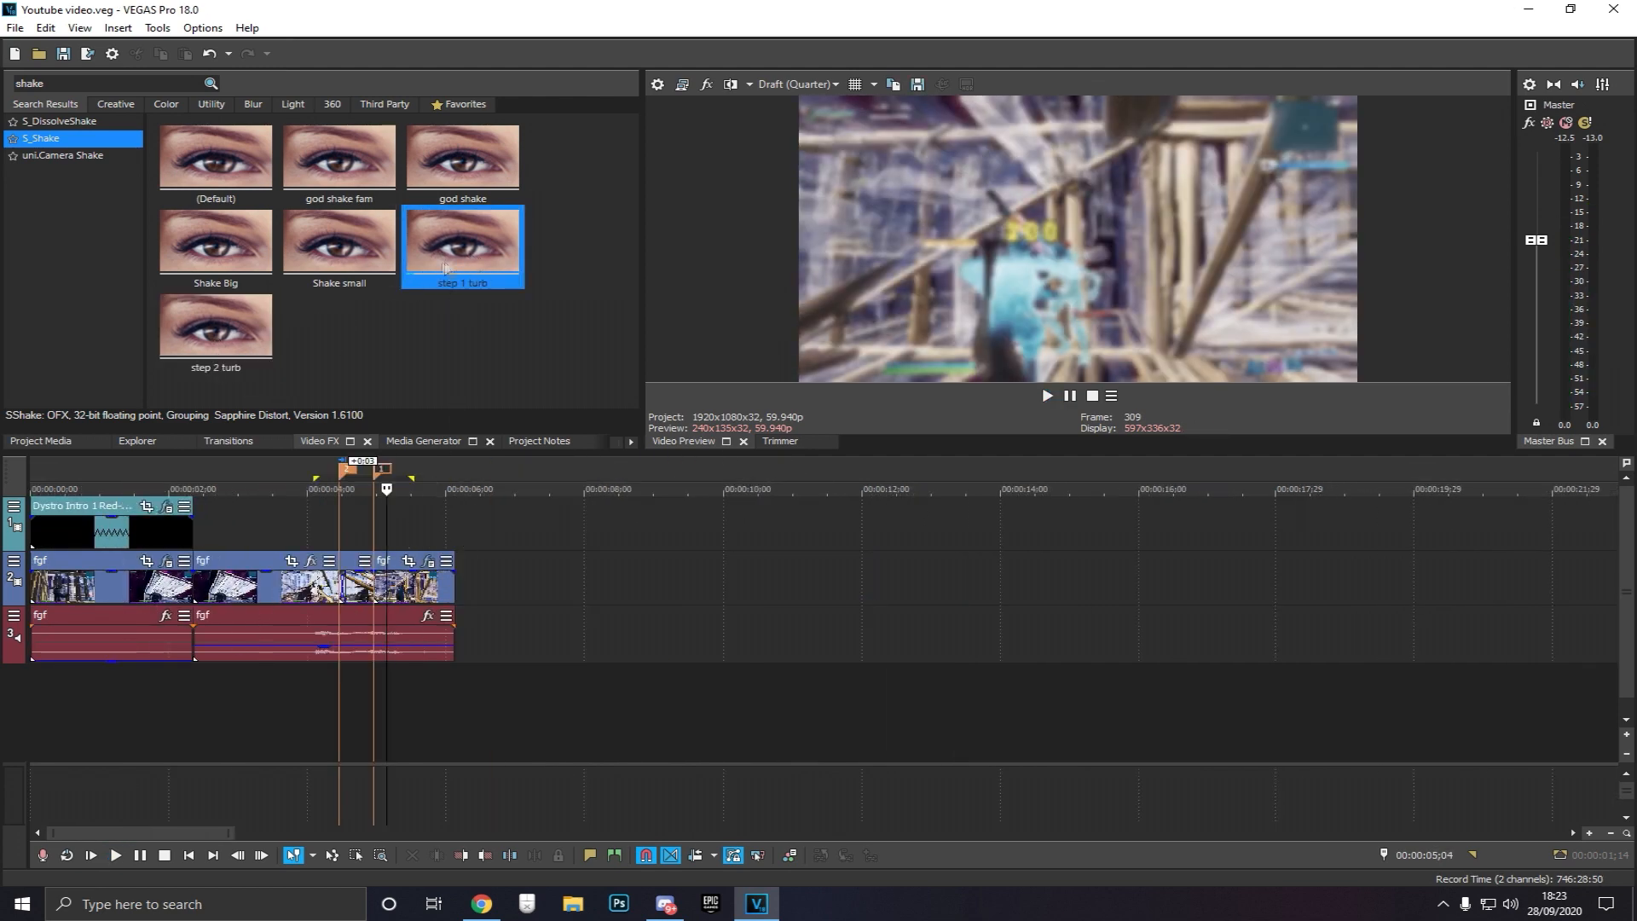
left_click_drag(461, 562, 13, 597)
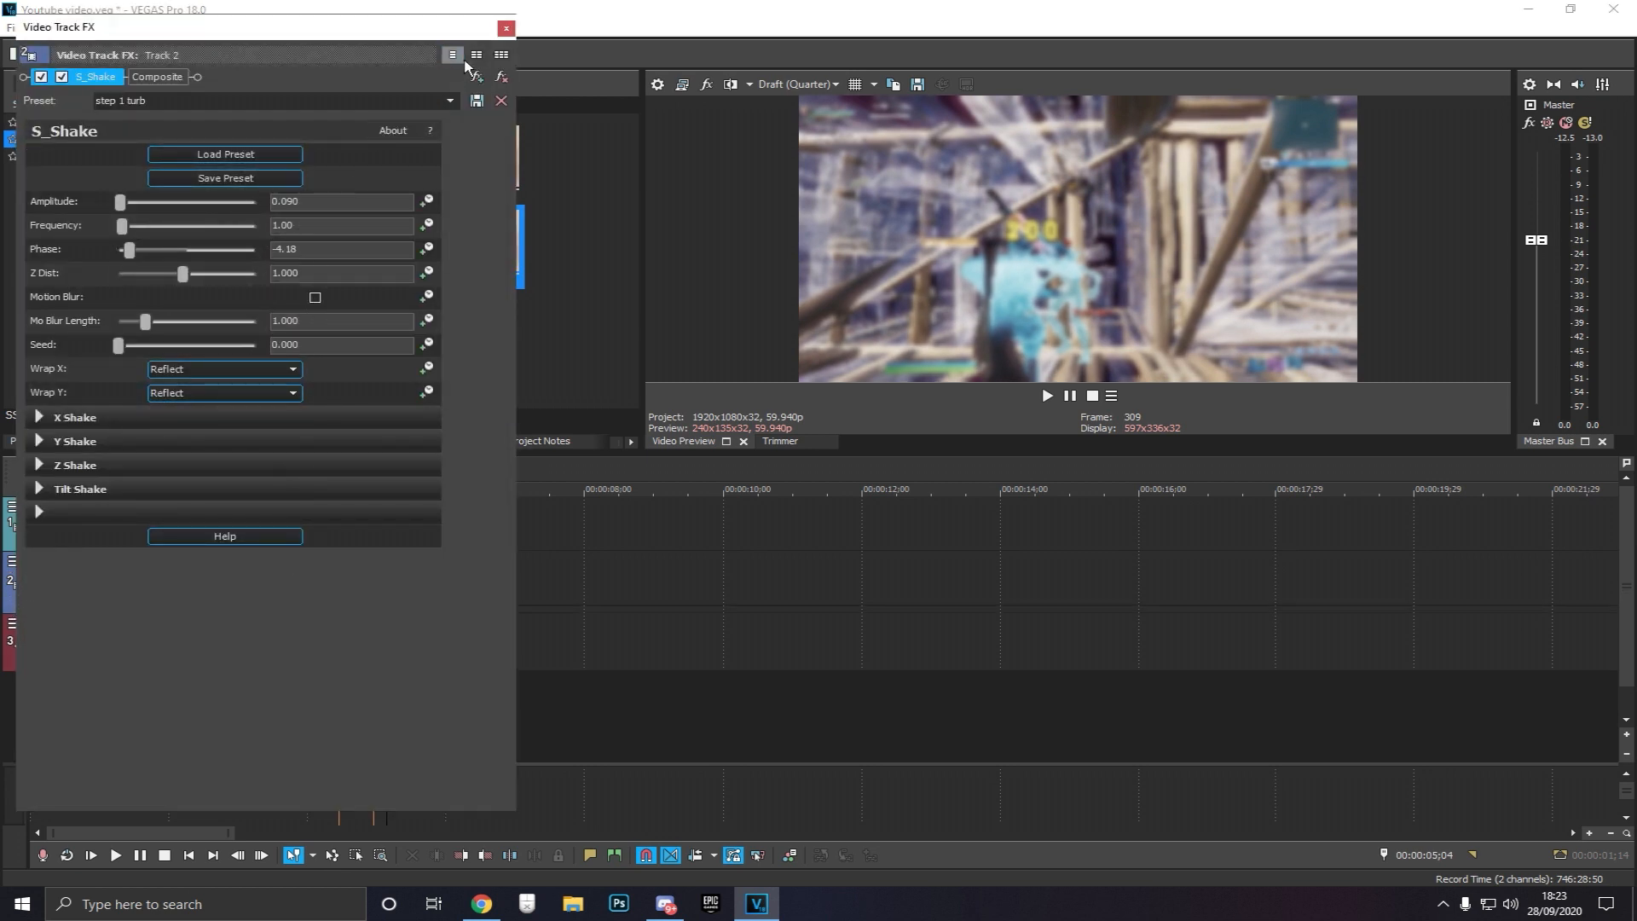
left_click(506, 29)
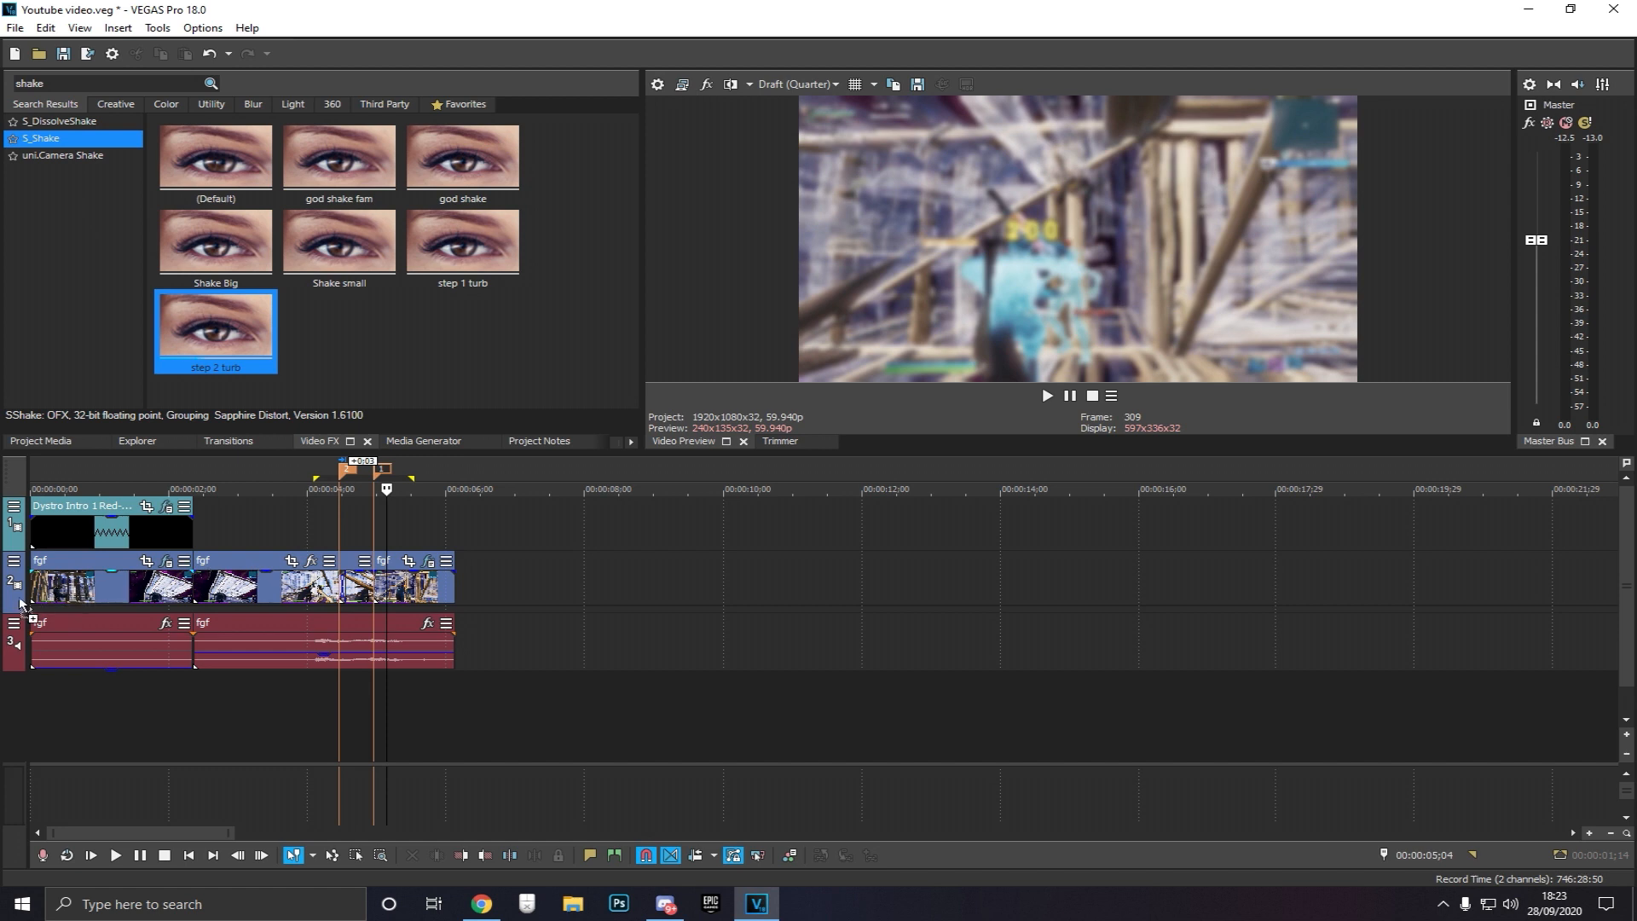
left_click_drag(20, 602, 21, 601)
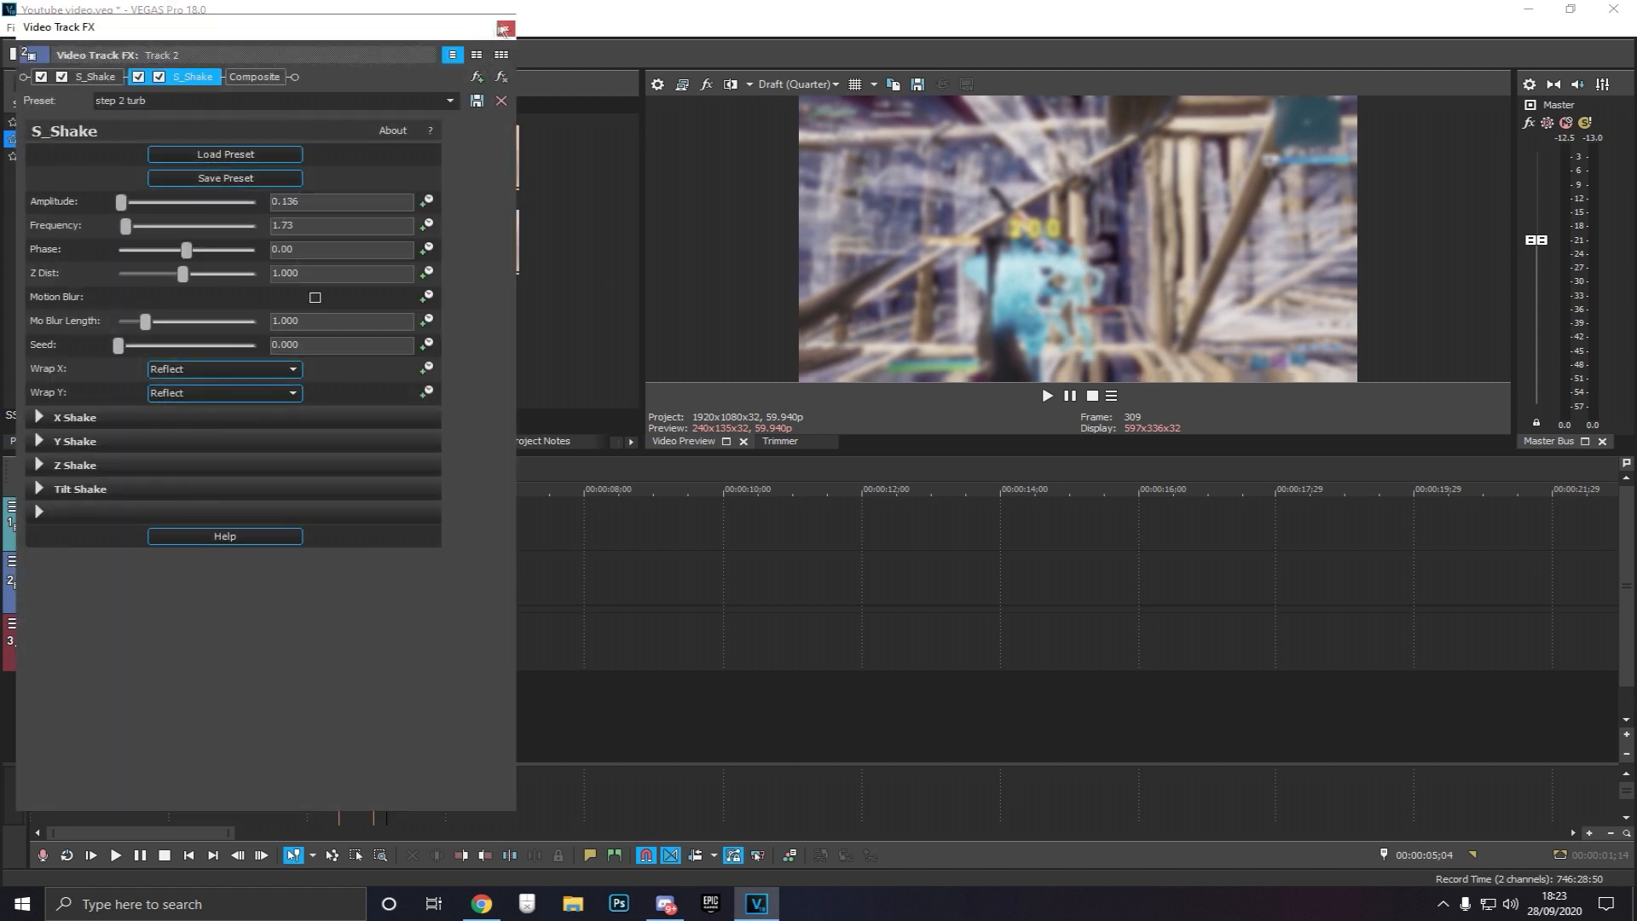
left_click(504, 29)
Search for TwixtorPRO and apply its youtube video preset to the last event
left_click_drag(24, 595, 240, 597)
left_click(508, 713)
left_click(585, 714)
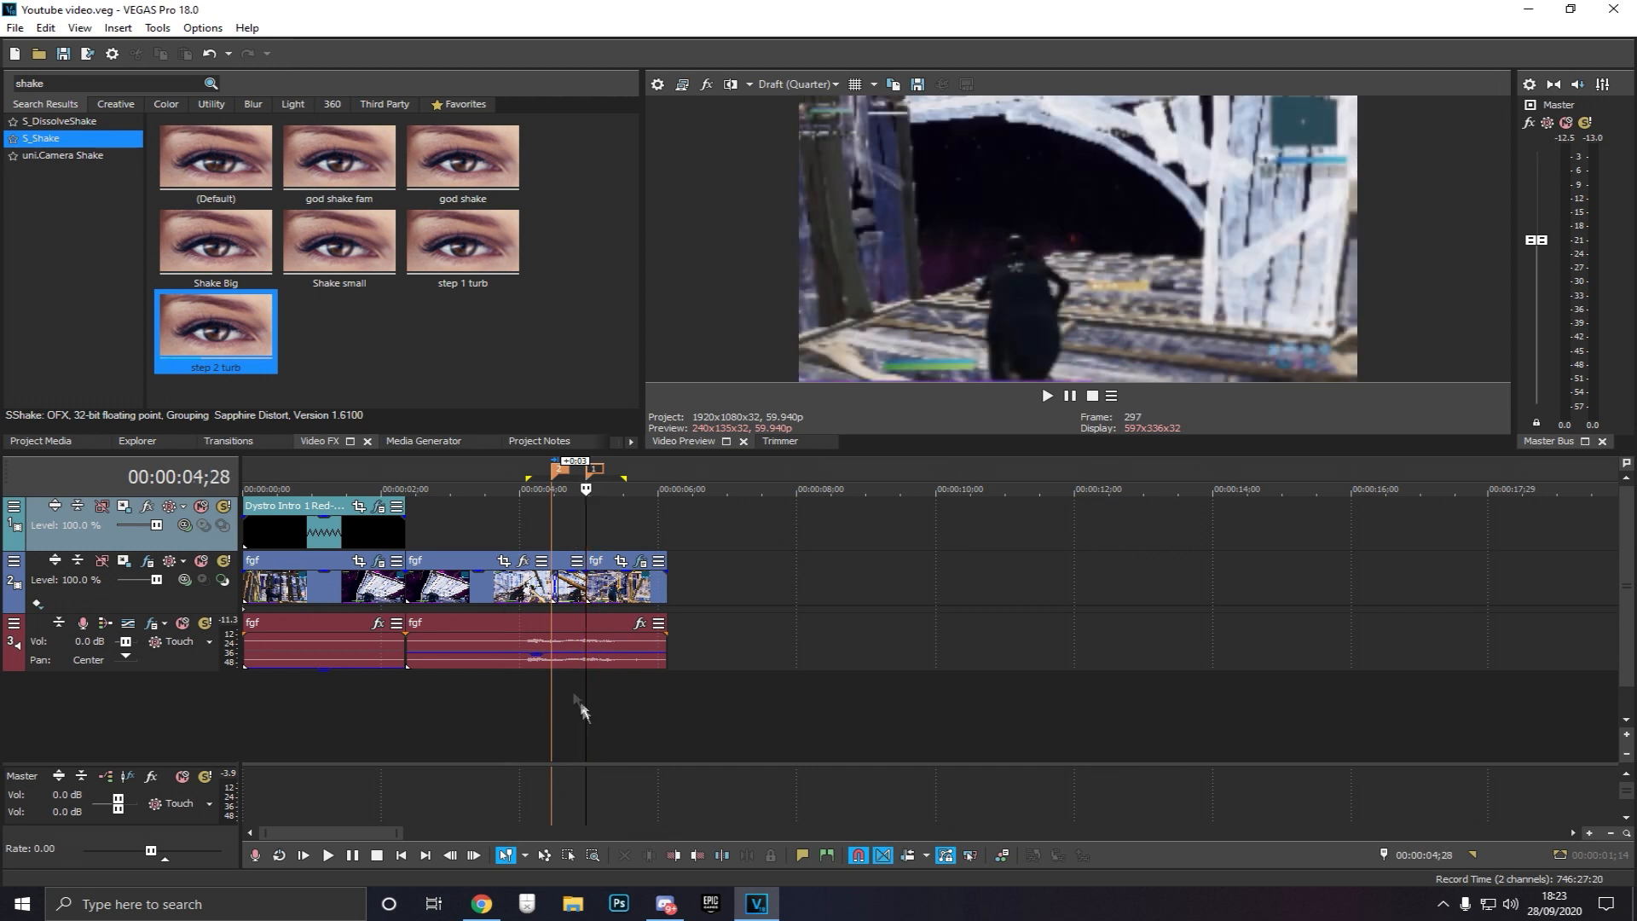
double_click(85, 83)
type("twixo")
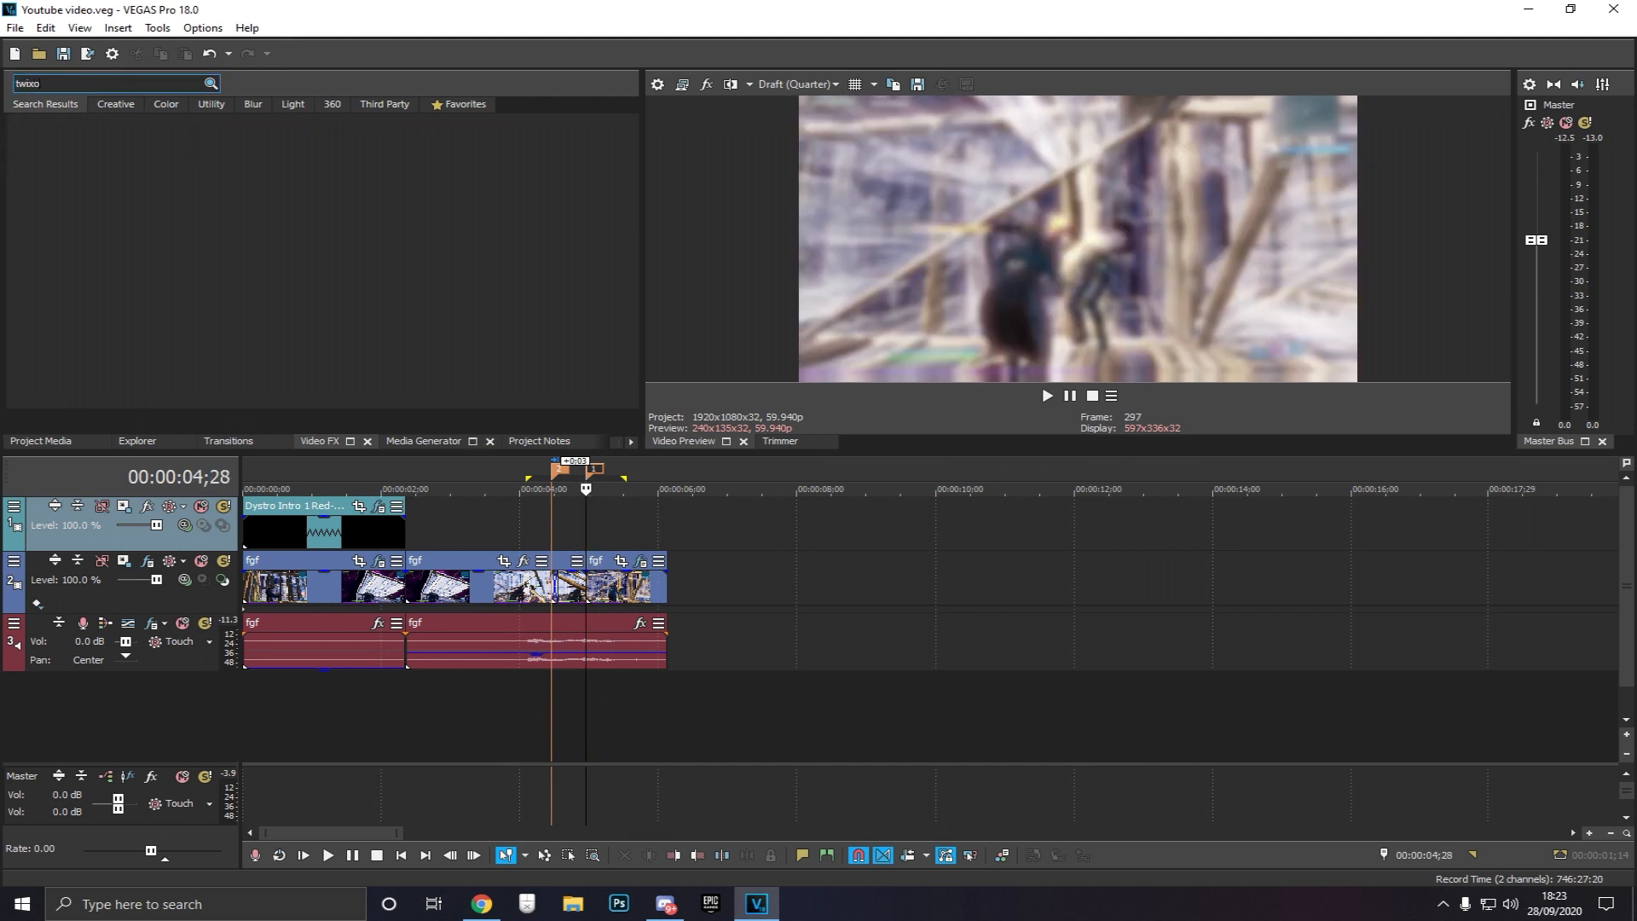
type("t")
key("BackSpace")
key("BackSpace")
left_click(48, 138)
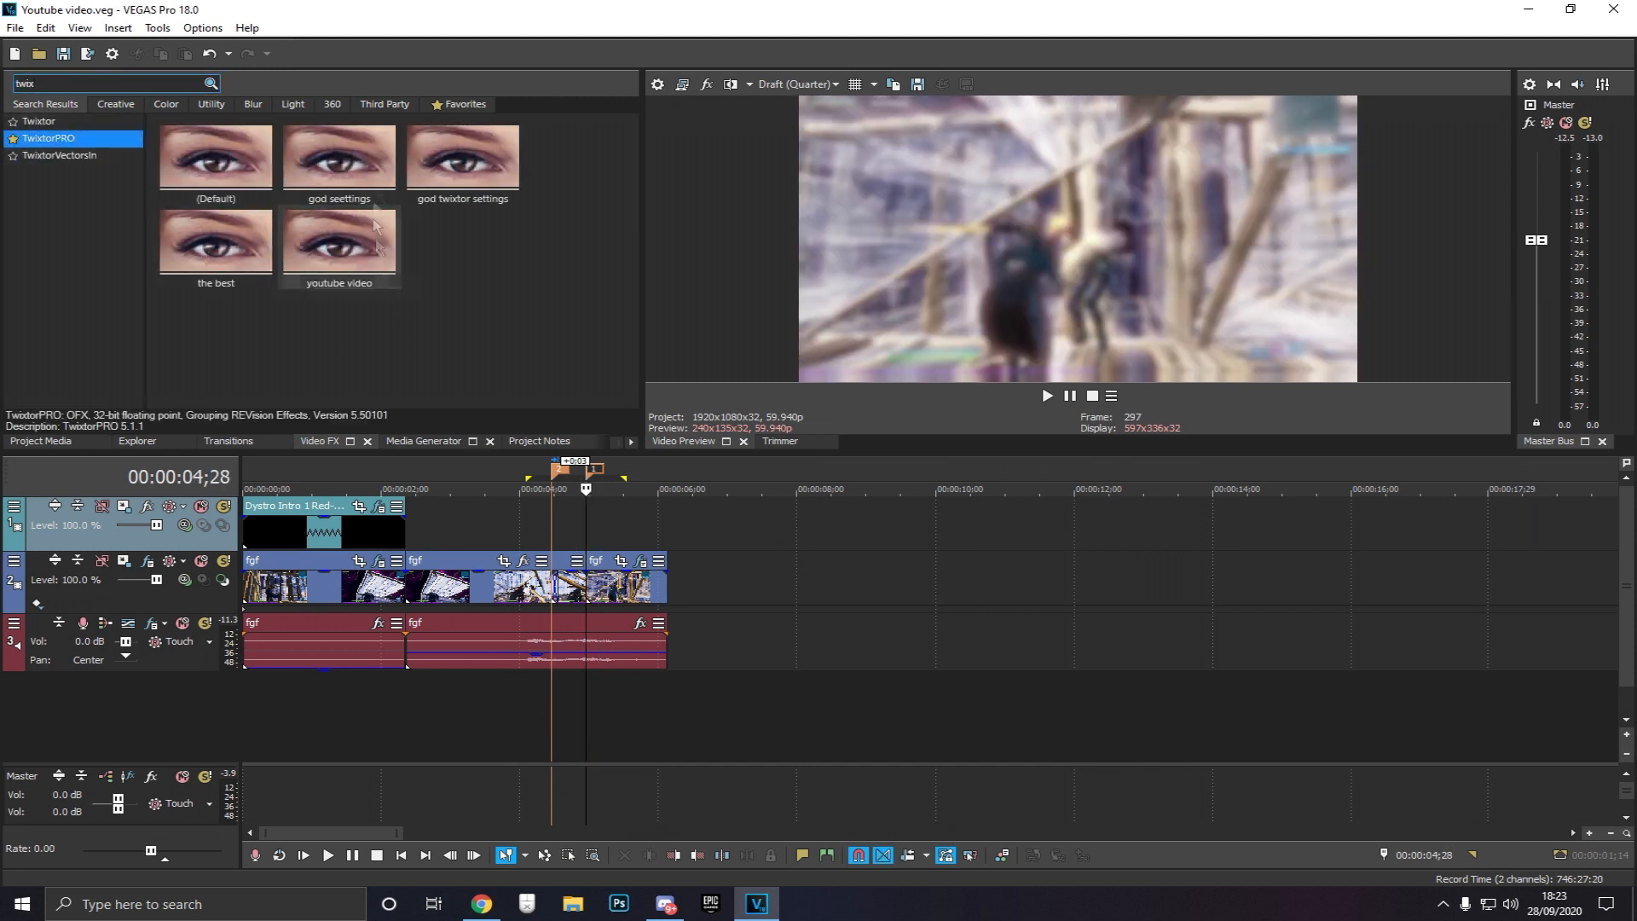
left_click_drag(306, 253, 633, 602)
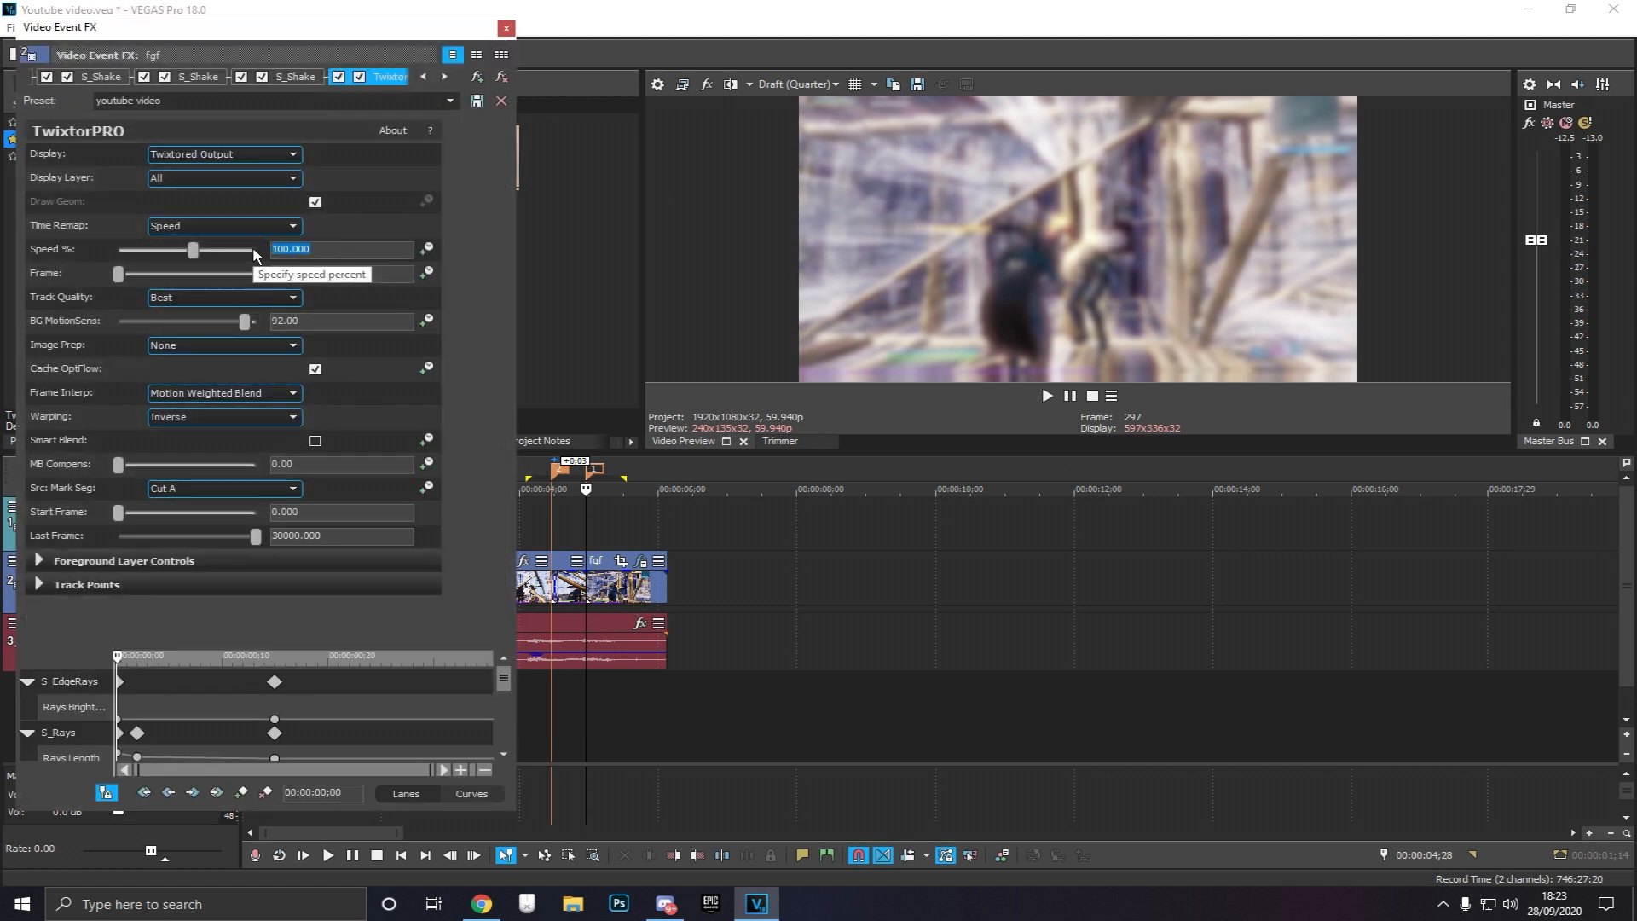
Animate TwixtorPRO's Speed % with a keyframe about 2 frames in set to 40, then close the window
left_click(427, 249)
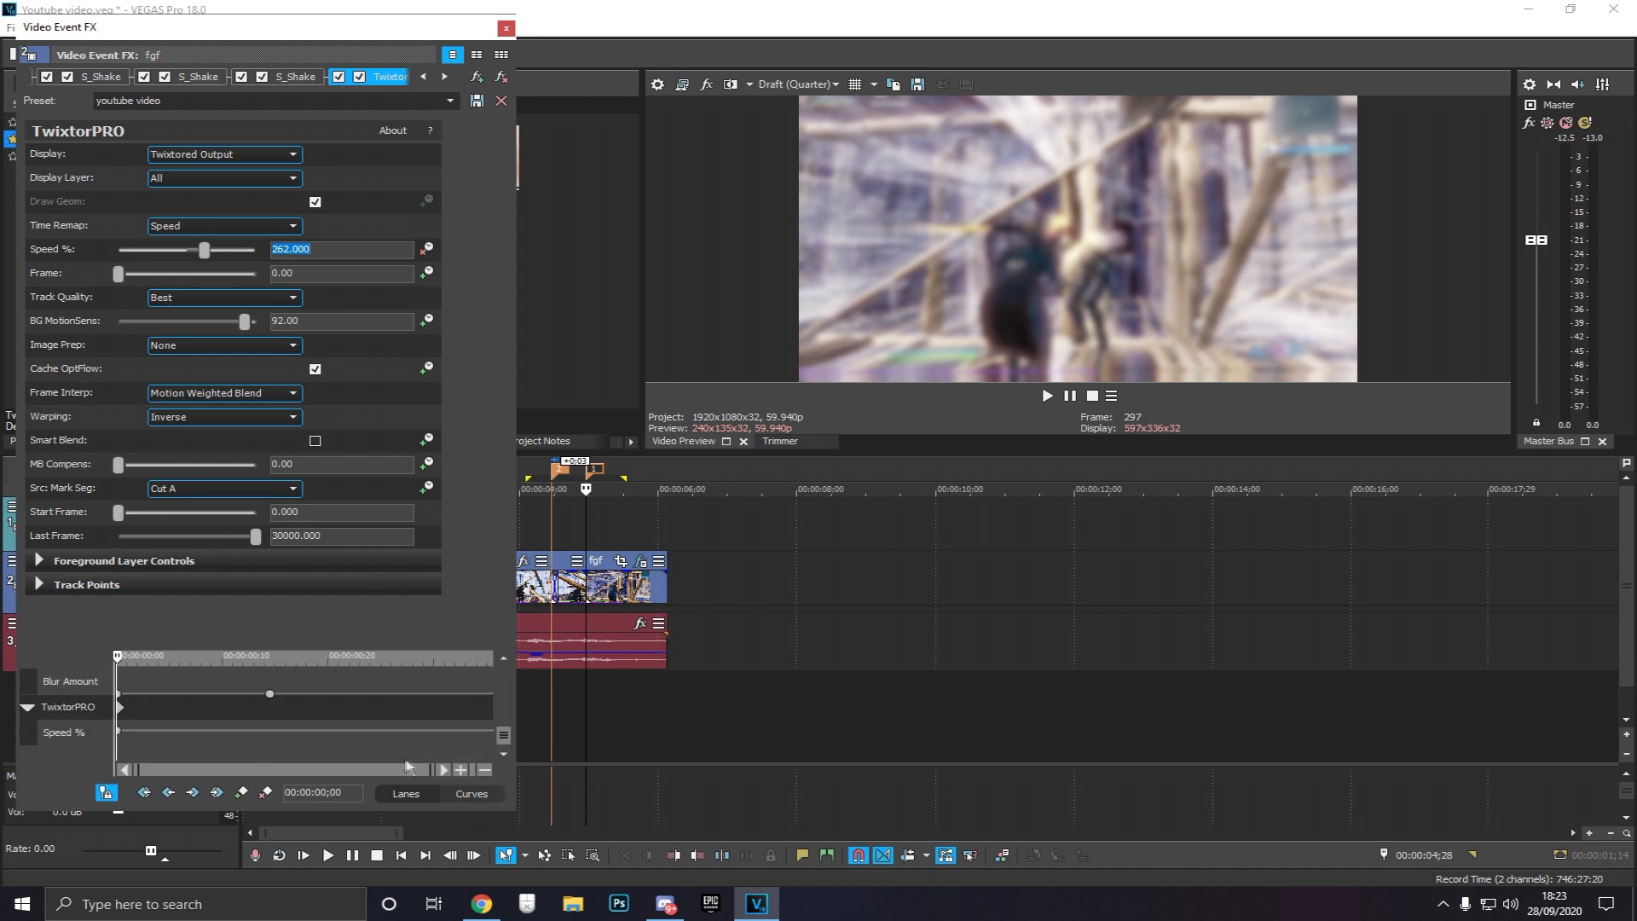
left_click_drag(118, 753, 139, 756)
left_click(242, 793)
double_click(137, 731)
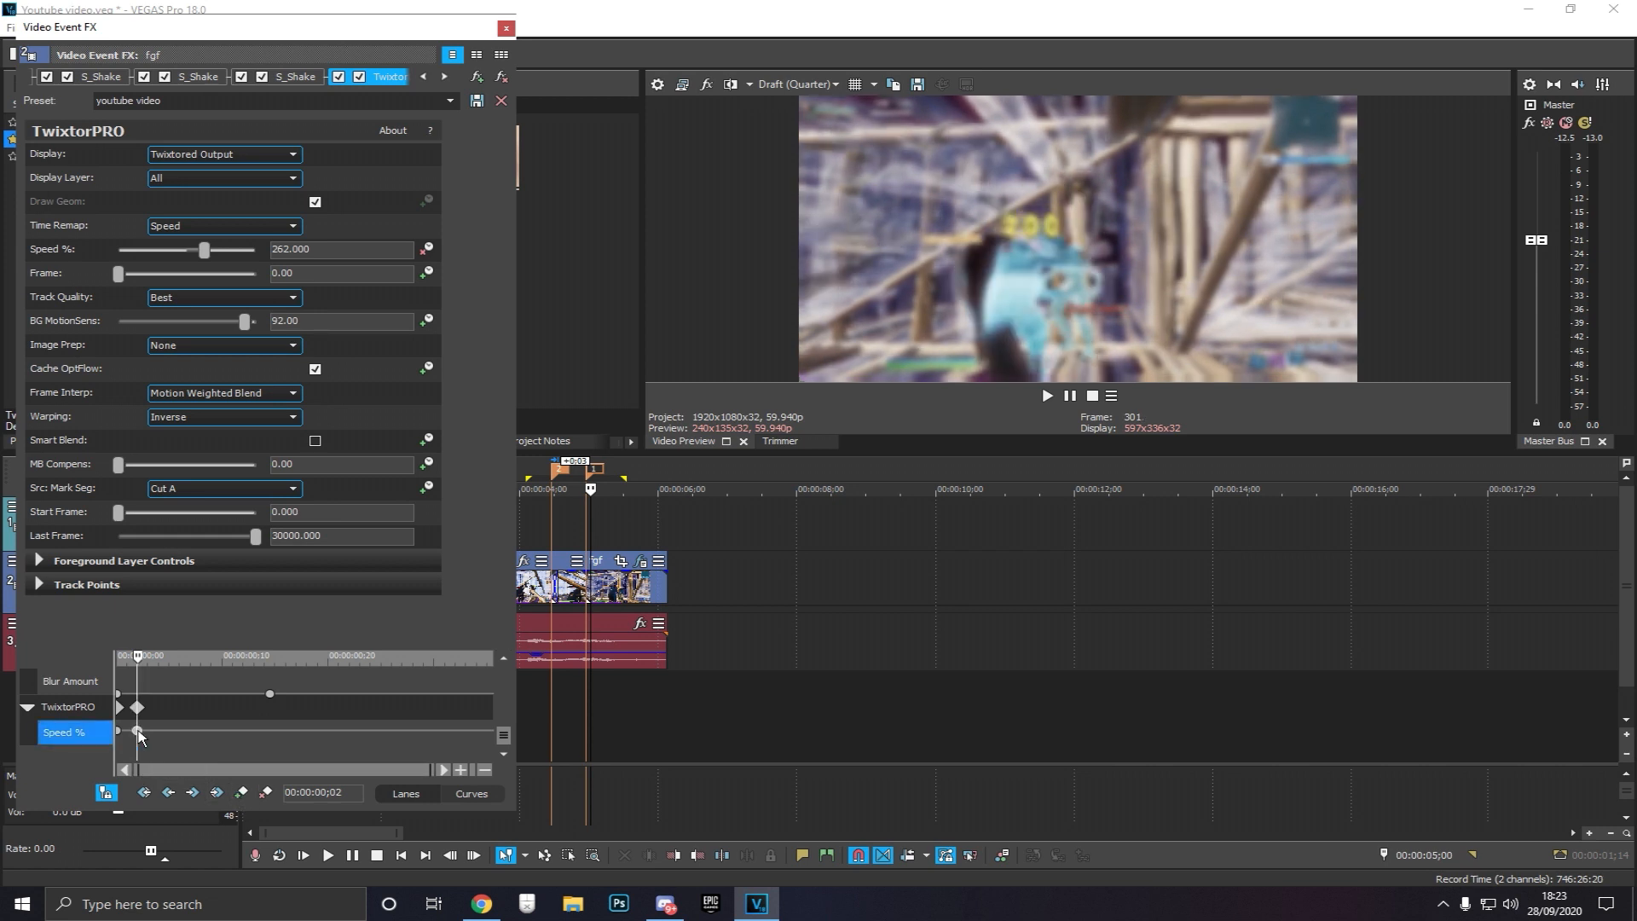
type("40")
key("Return")
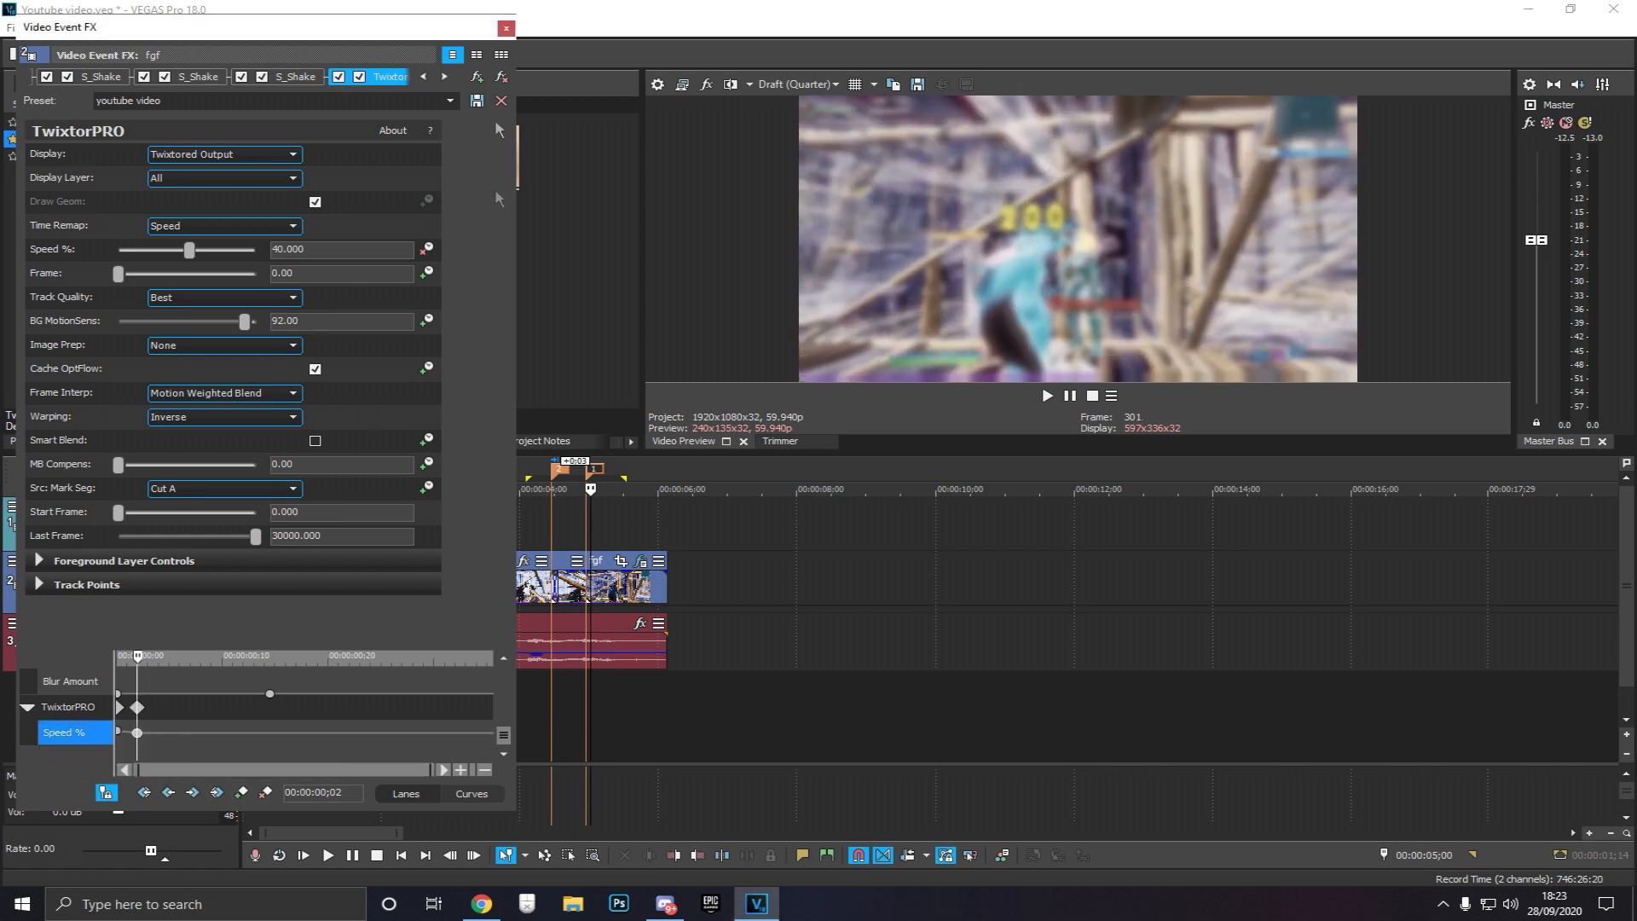
left_click(505, 28)
Select a time region from 00:00:03;02 to 00:00:06;04 over the ramp
left_click(629, 532)
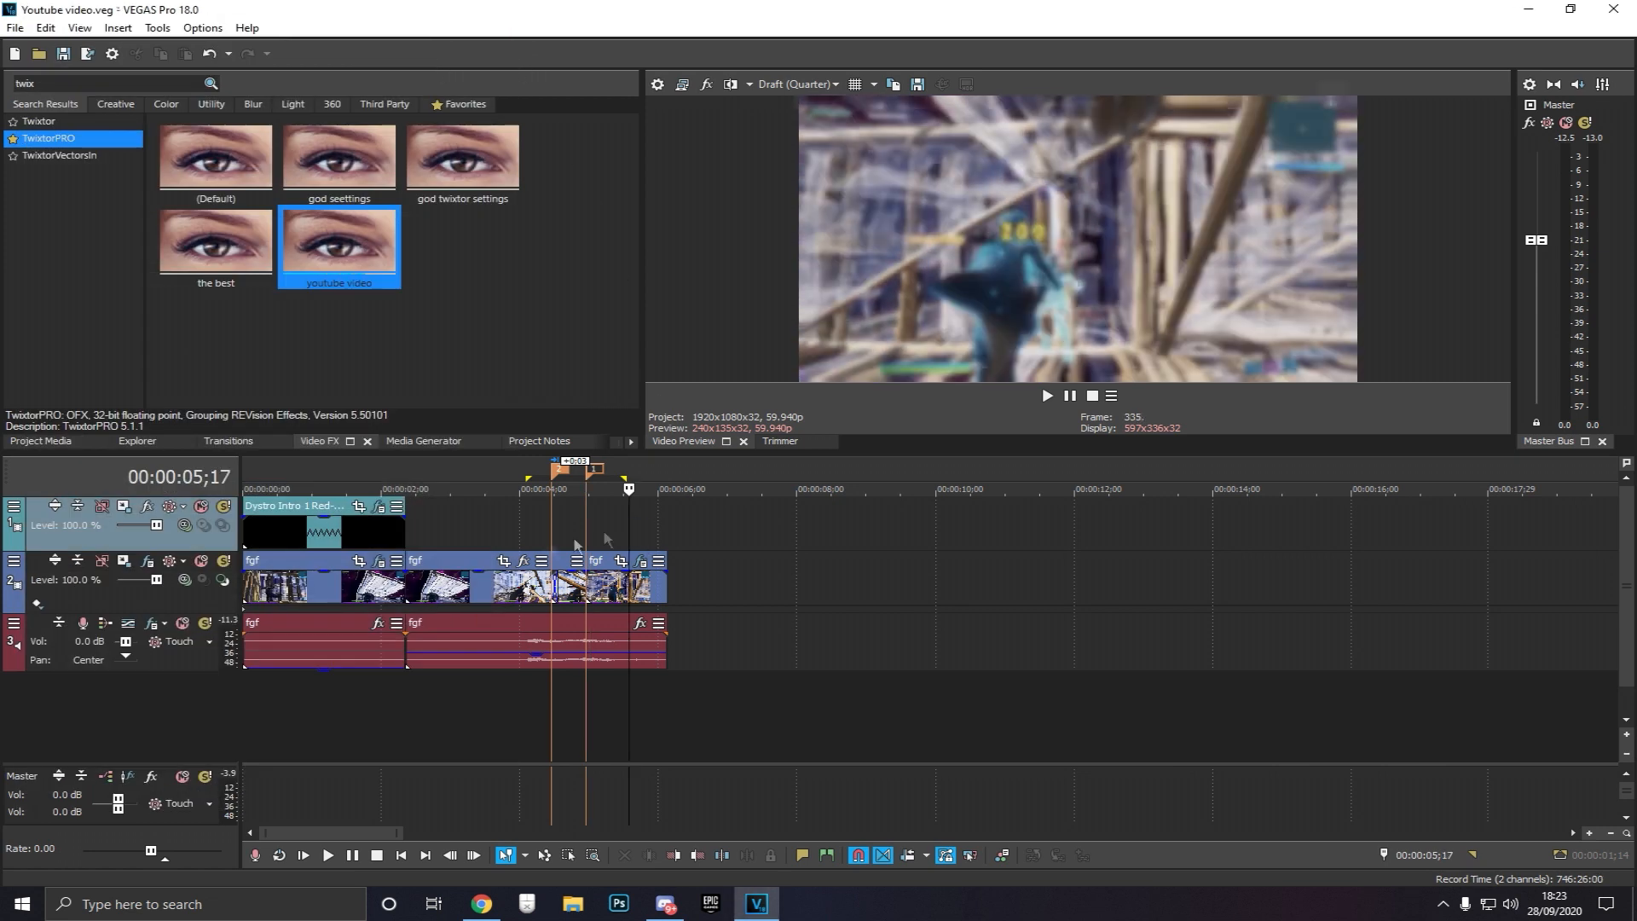
left_click(661, 522)
left_click_drag(664, 535, 456, 534)
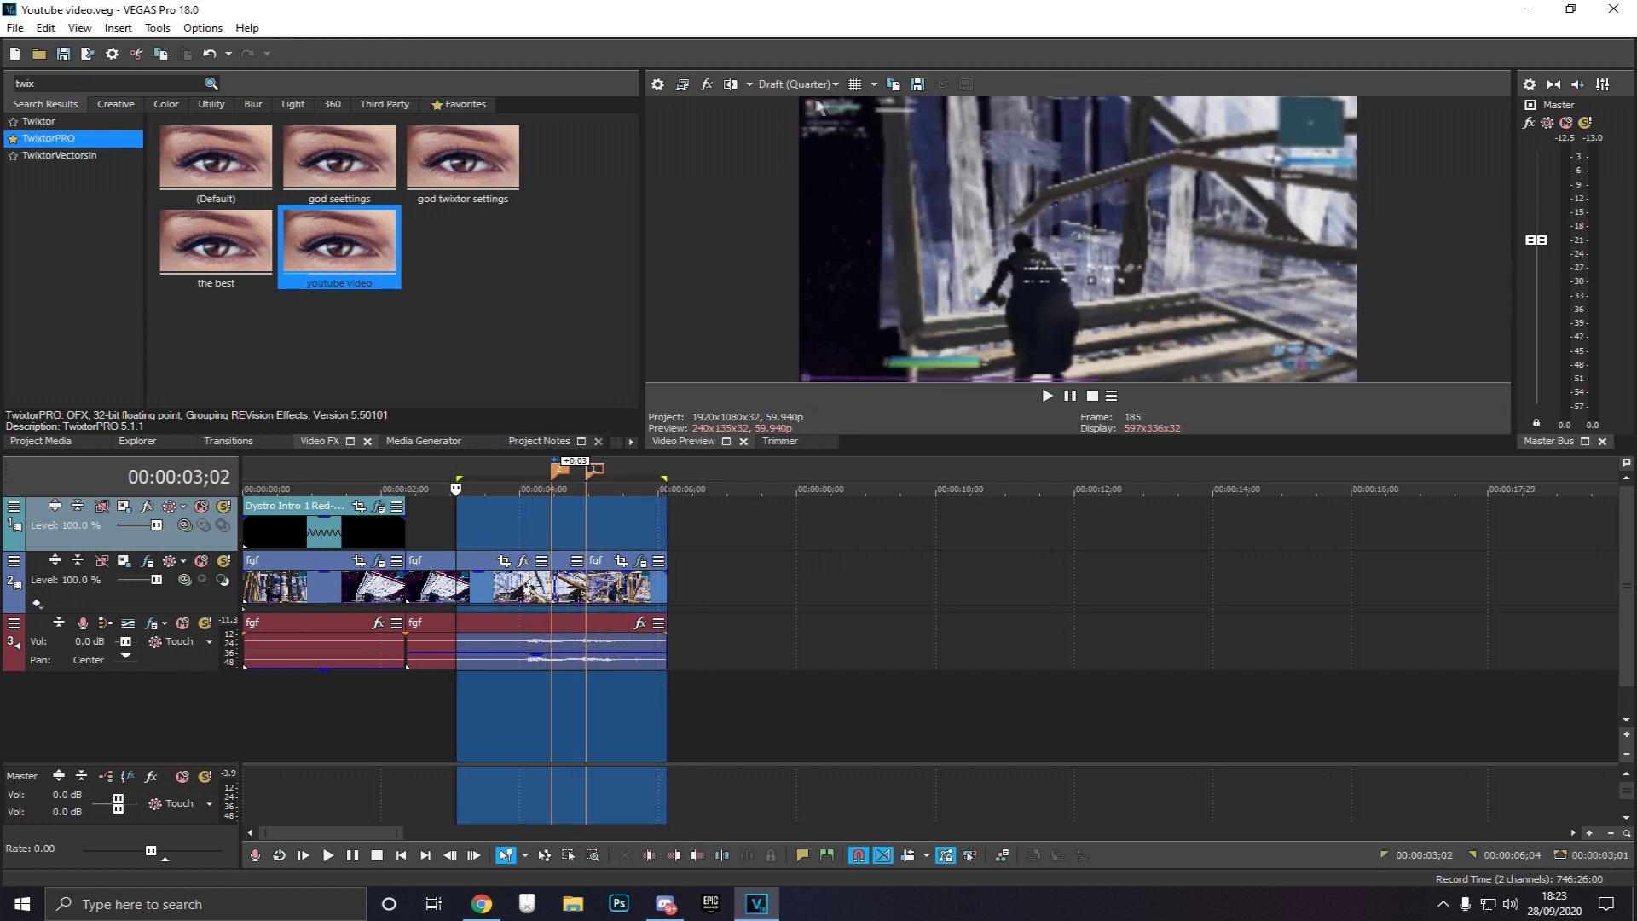
Set the preview quality to Draft (Full)
left_click(796, 84)
mouse_move(789, 103)
left_click(878, 120)
Step frame by frame through the ramp to review the result
key("Right")
key("Right")
key("Right")
key("Right")
key("Right")
key("Right")
key("Right")
key("Right")
key("Right")
key("Right")
key("Right")
key("Right")
key("Right")
key("Right")
key("Right")
key("Right")
key("Right")
key("Right")
key("Right")
key("Right")
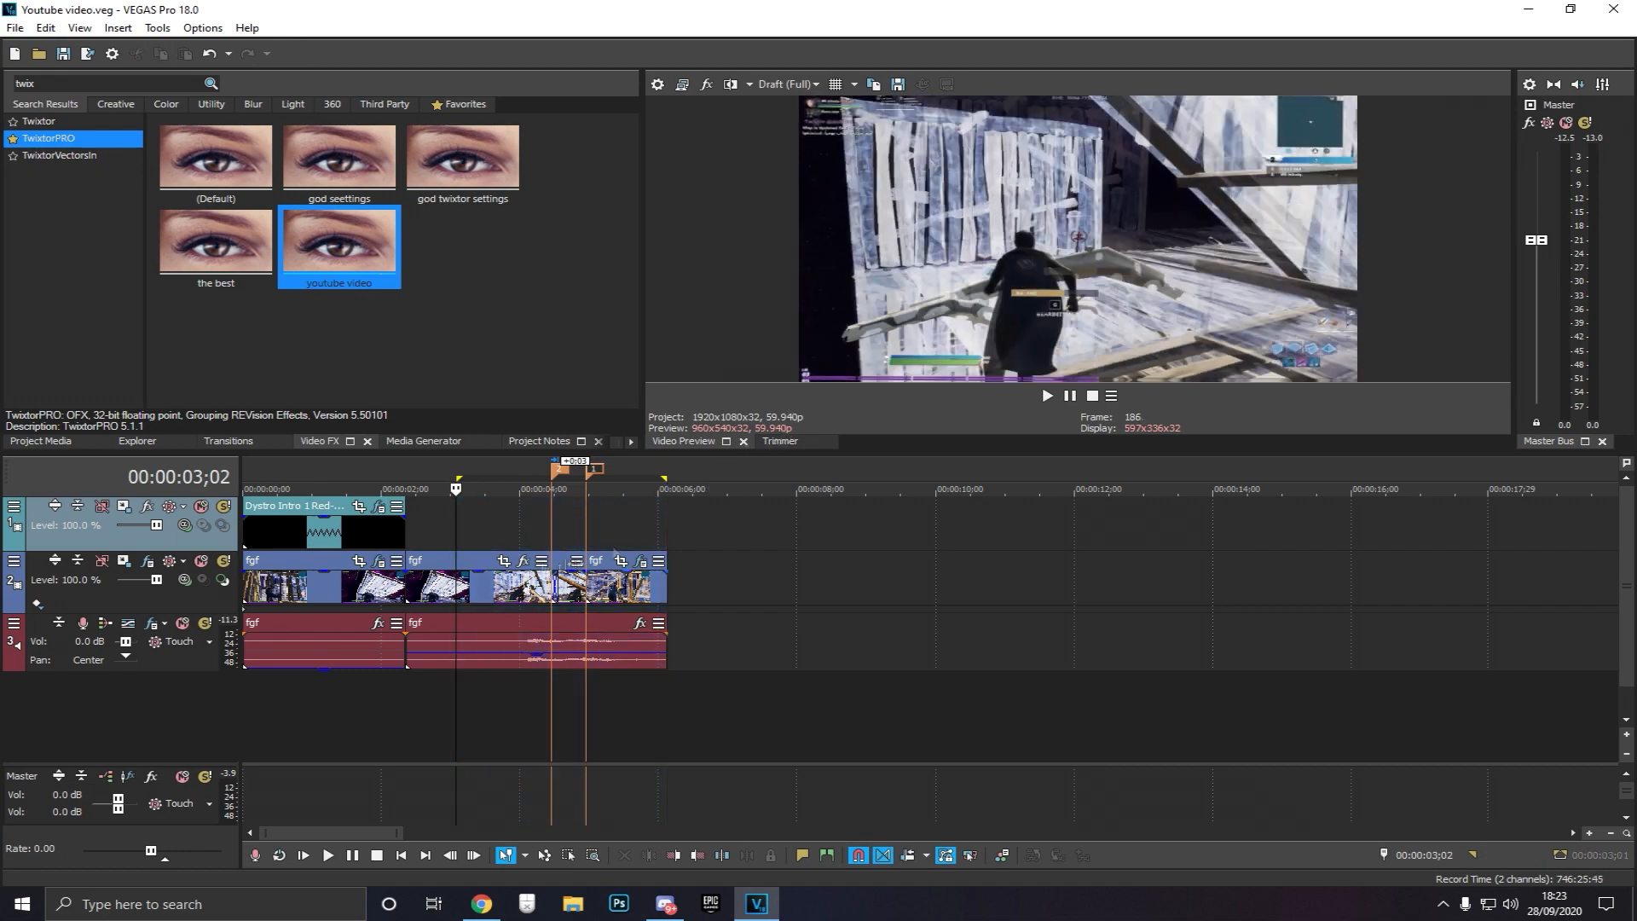
key("Right")
key("Right")
key("Right")
key("Right")
key("Right")
key("Right")
key("Right")
key("Right")
key("Right")
key("Right")
key("Right")
key("Right")
key("Right")
key("Right")
key("Right")
key("Right")
key("Right")
key("Right")
key("Right")
key("Right")
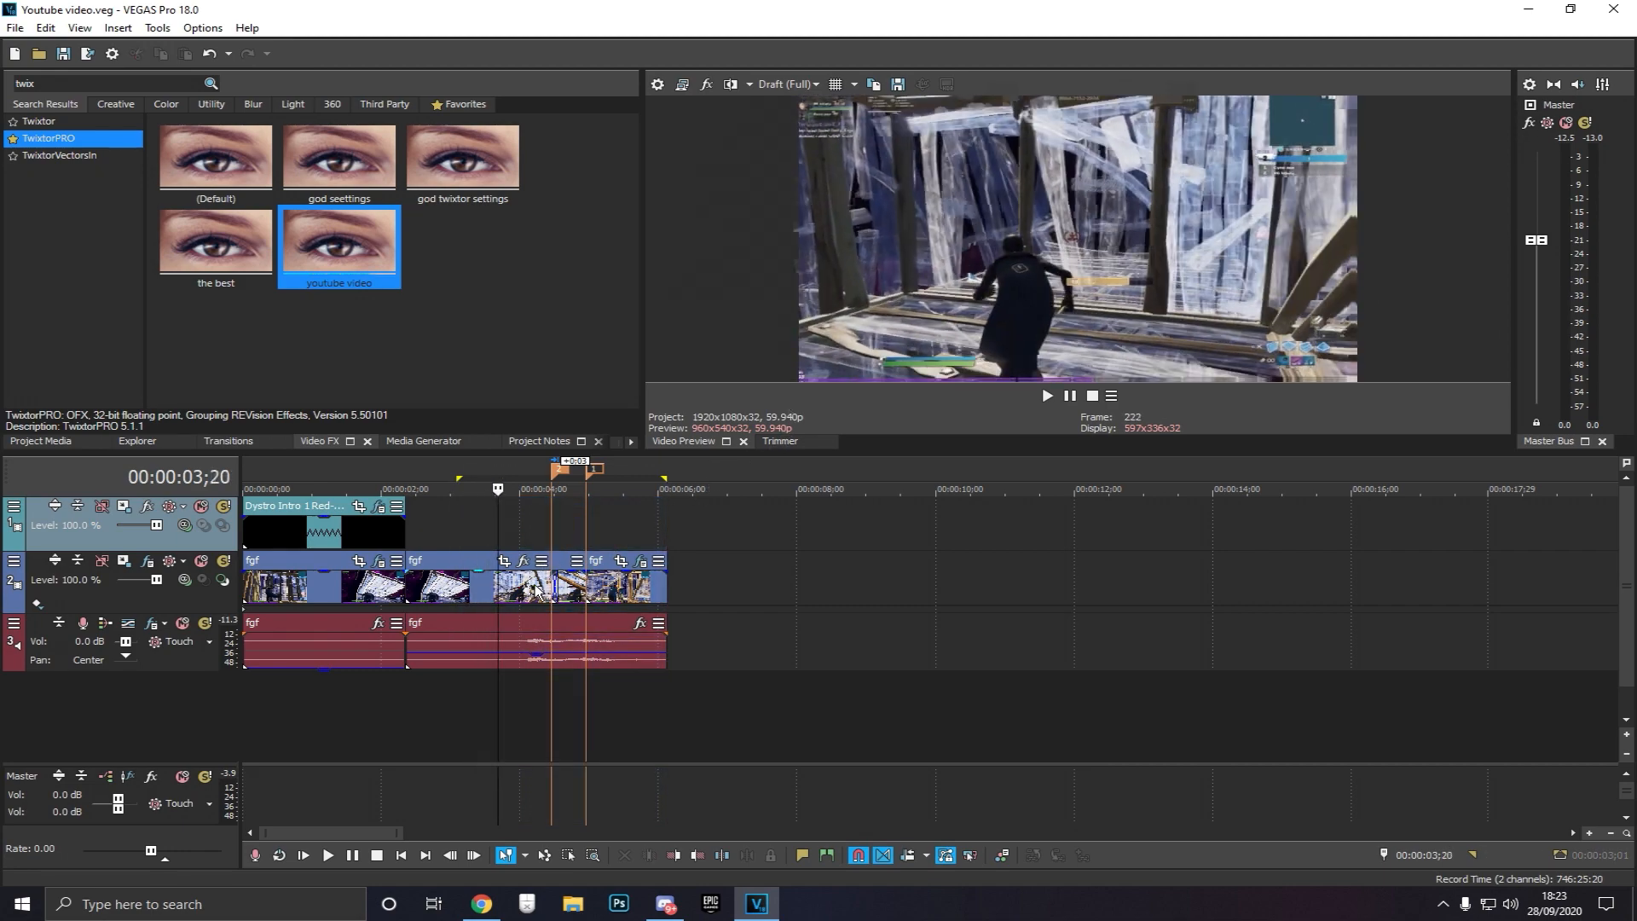
key("Right")
key("Right")
key("Right")
key("Right")
key("Right")
key("Right")
key("Right")
key("Right")
key("Right")
key("Right")
key("Right")
key("Right")
key("Right")
key("Right")
key("Right")
key("Right")
key("Right")
key("Right")
key("Right")
key("Right")
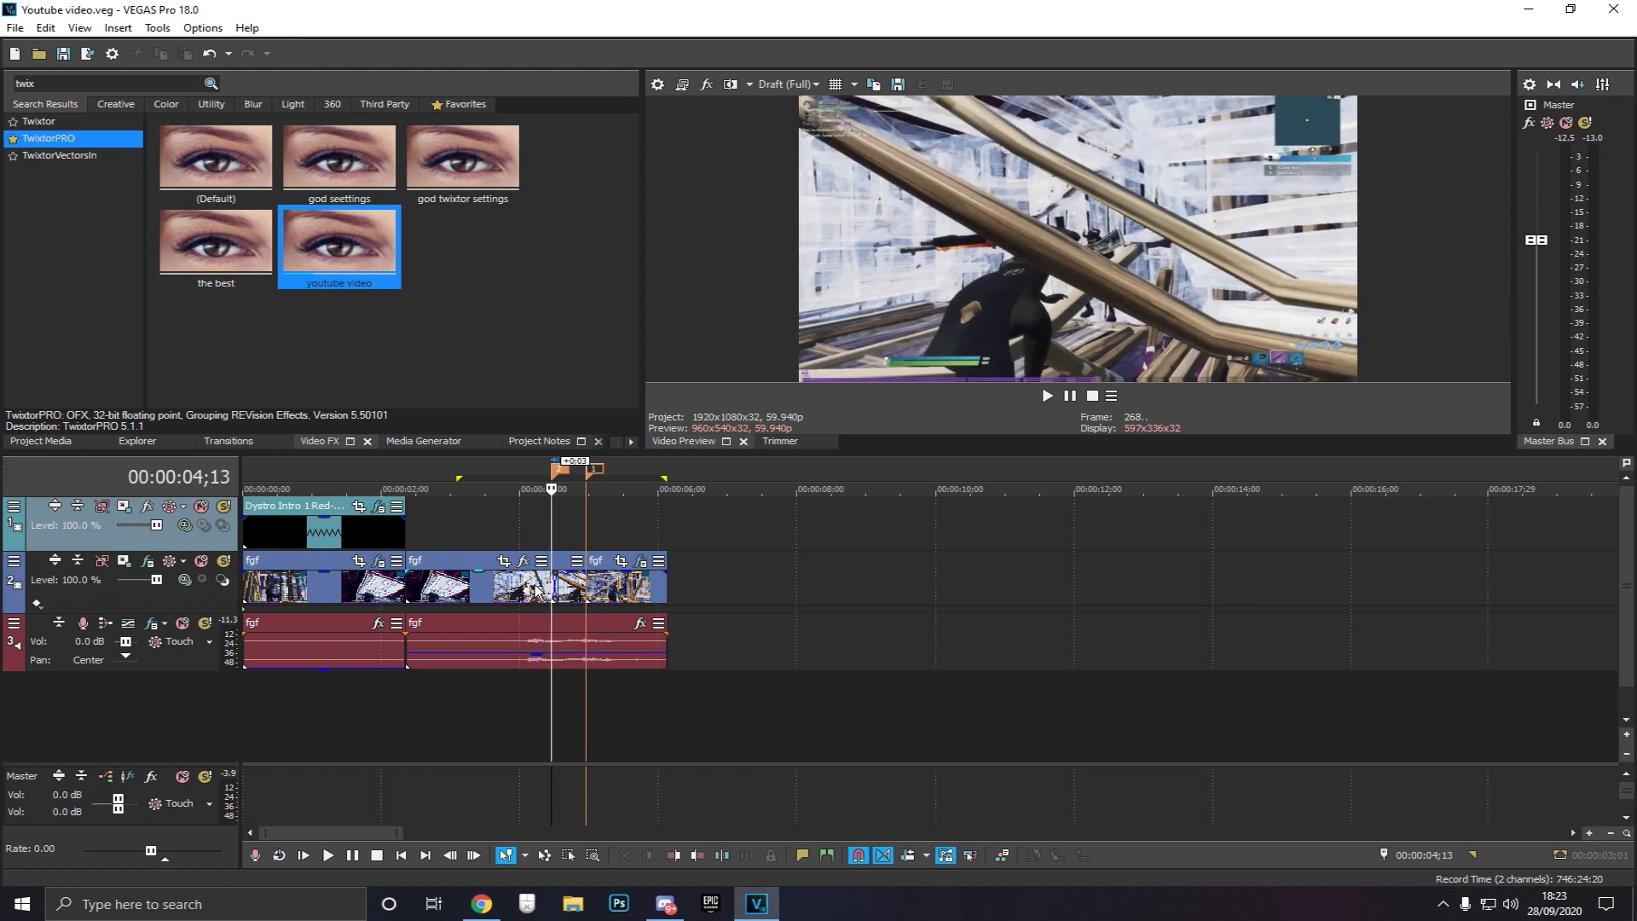
Continue stepping frame by frame through the rest of the speed ramp to check how it looks
key("Right")
key("Right")
key("Right")
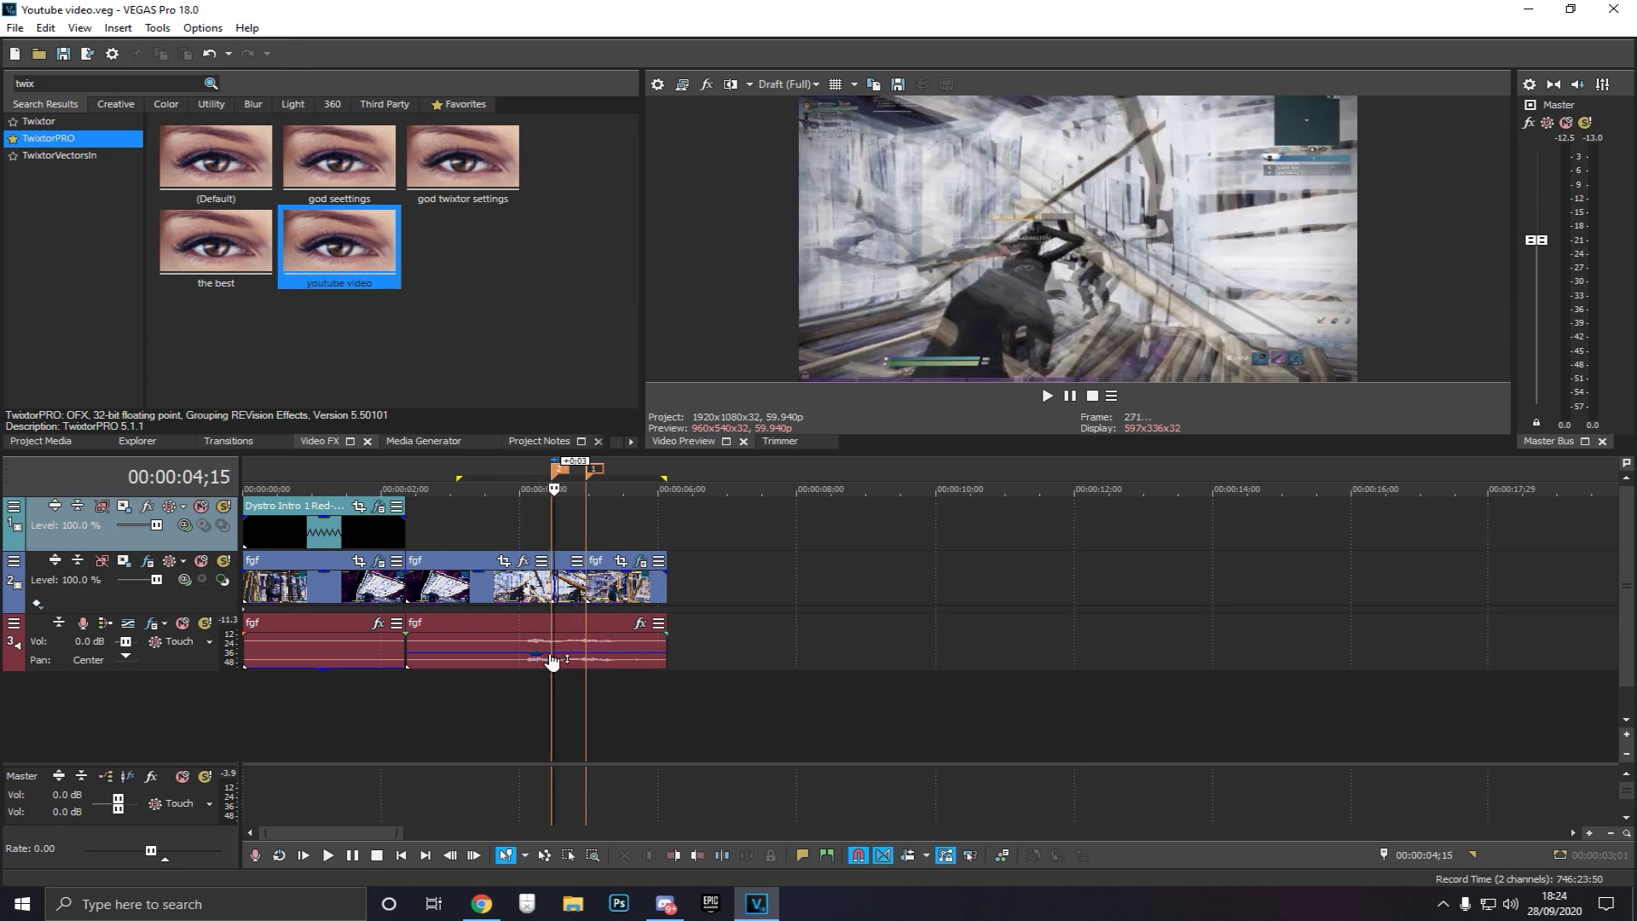
key("Right")
key("Right")
key("Right")
scroll(554, 665, "up", 5)
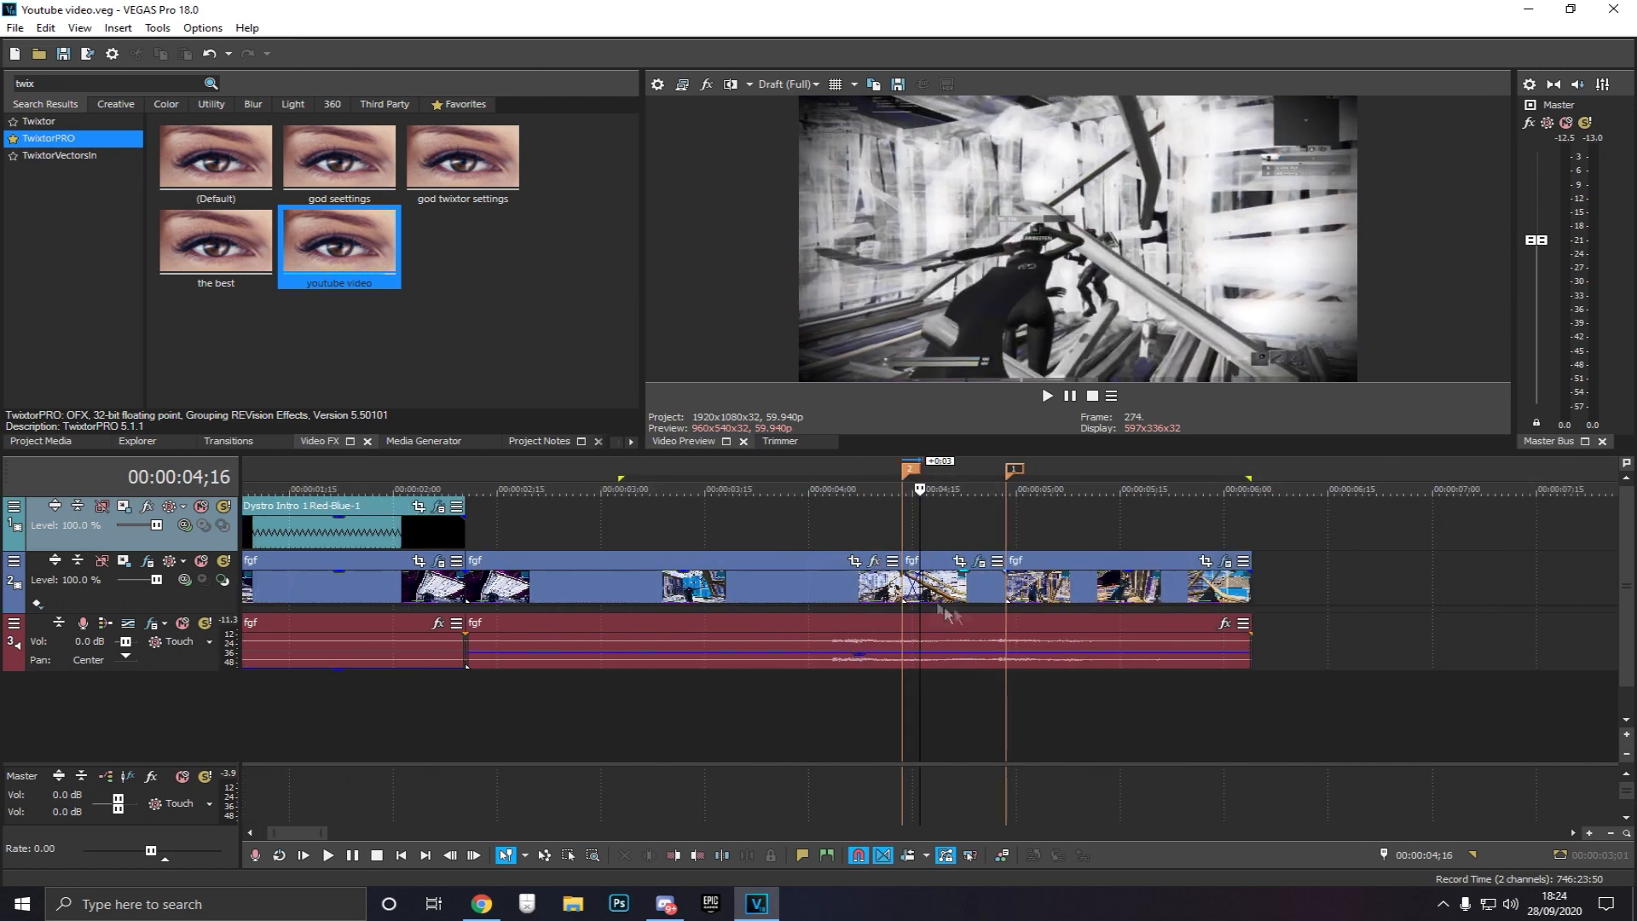
key("Right")
key("Right")
key("Right")
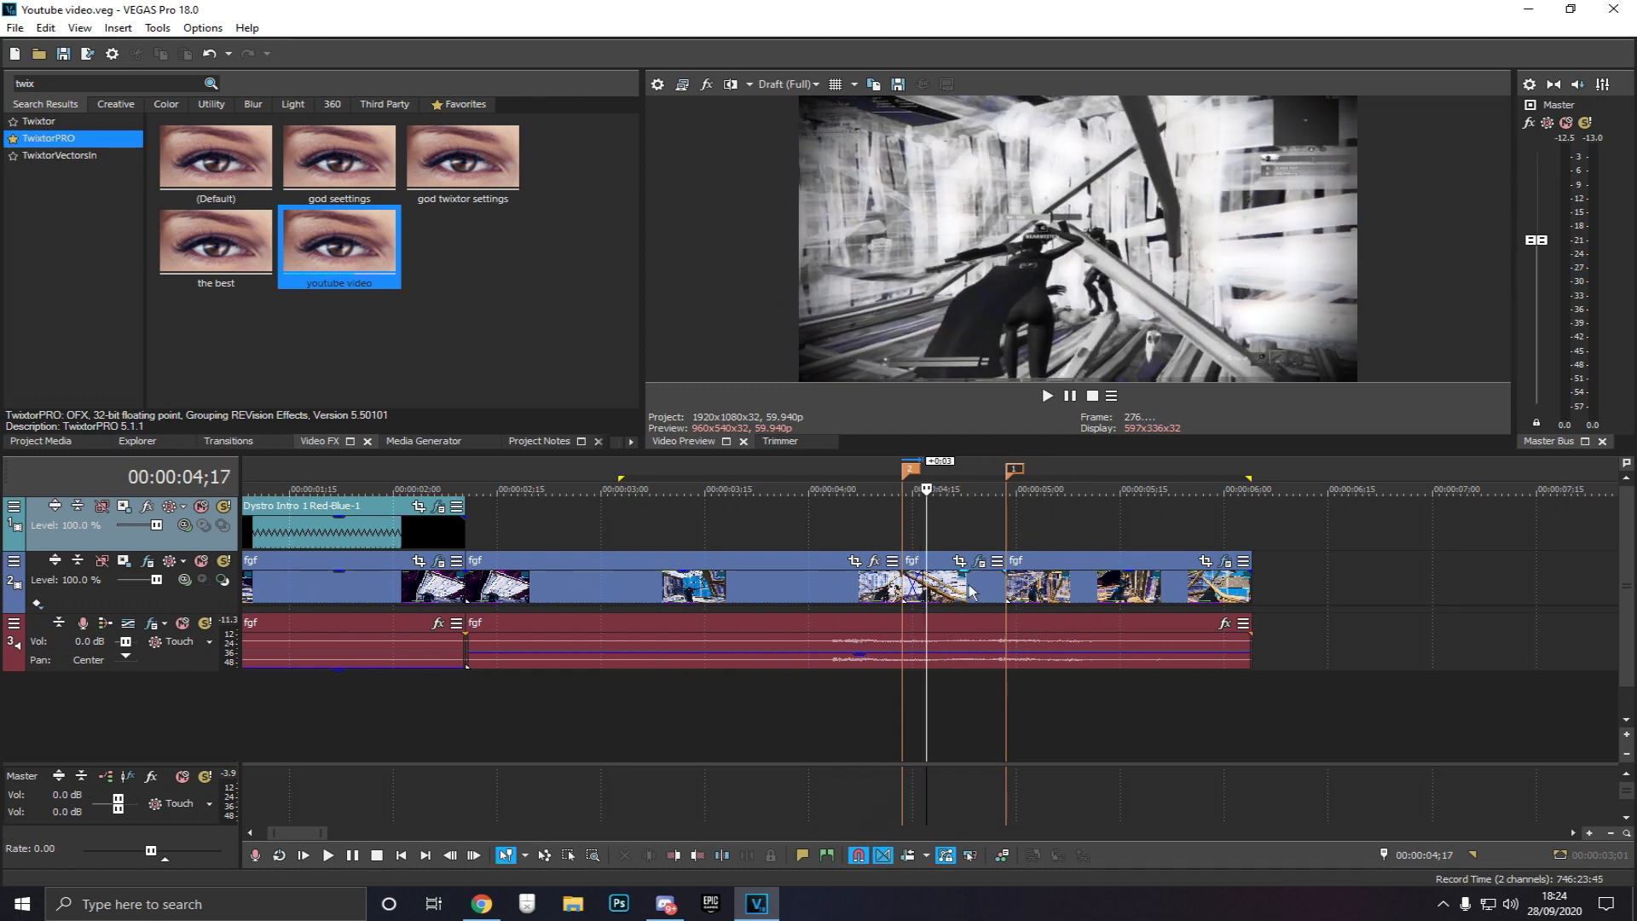
key("Right")
key("Right")
key("Right")
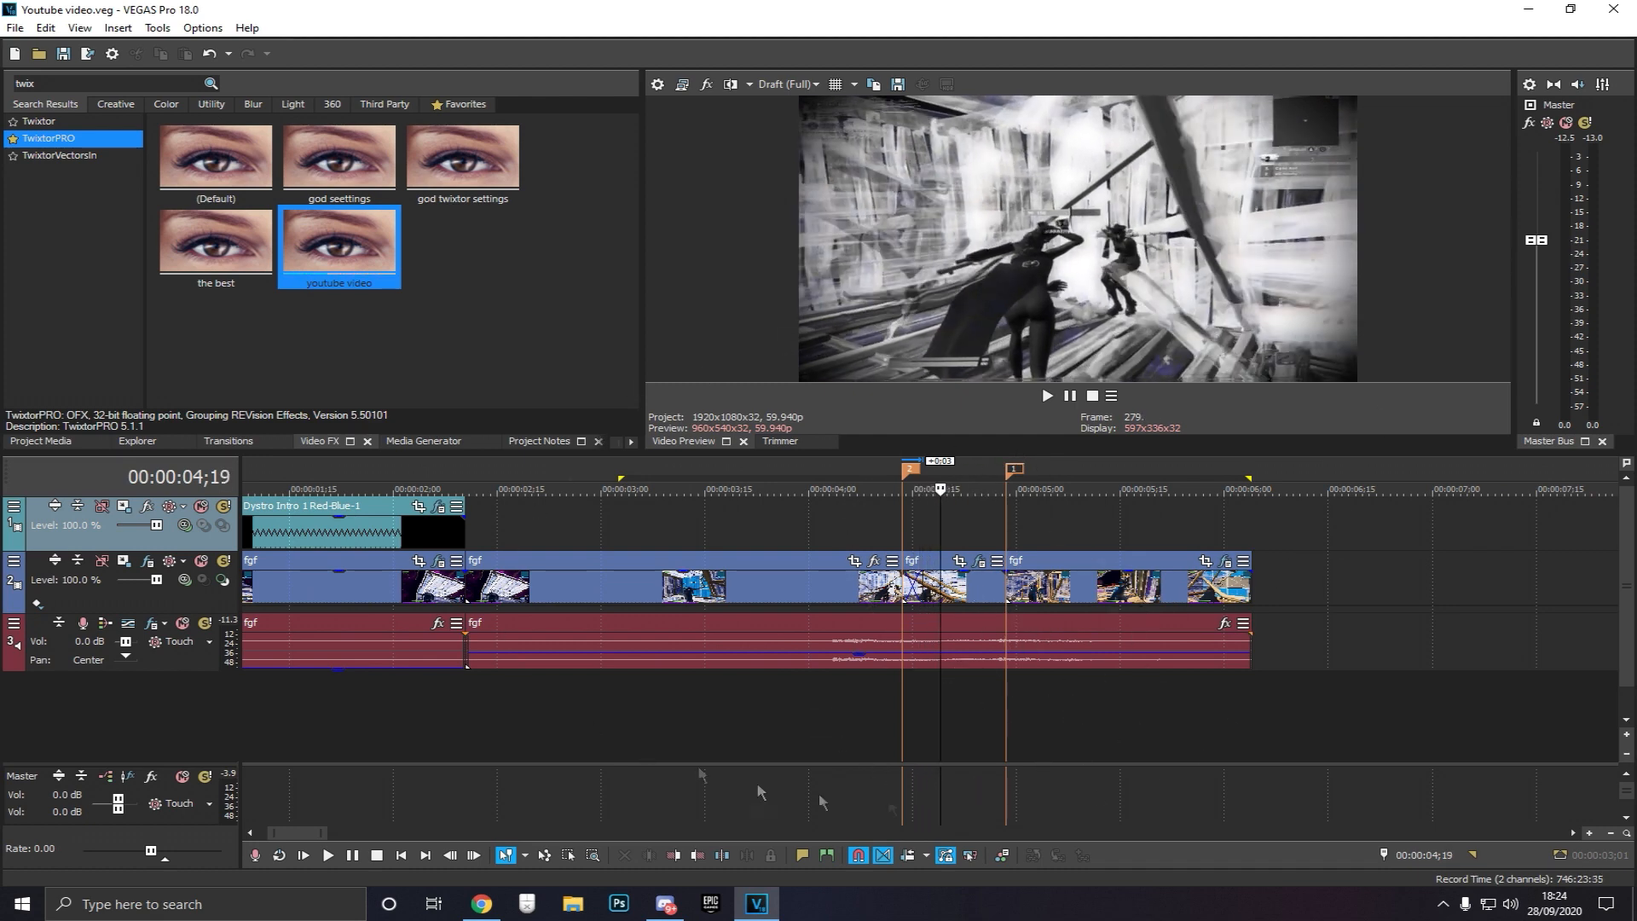
key("Right")
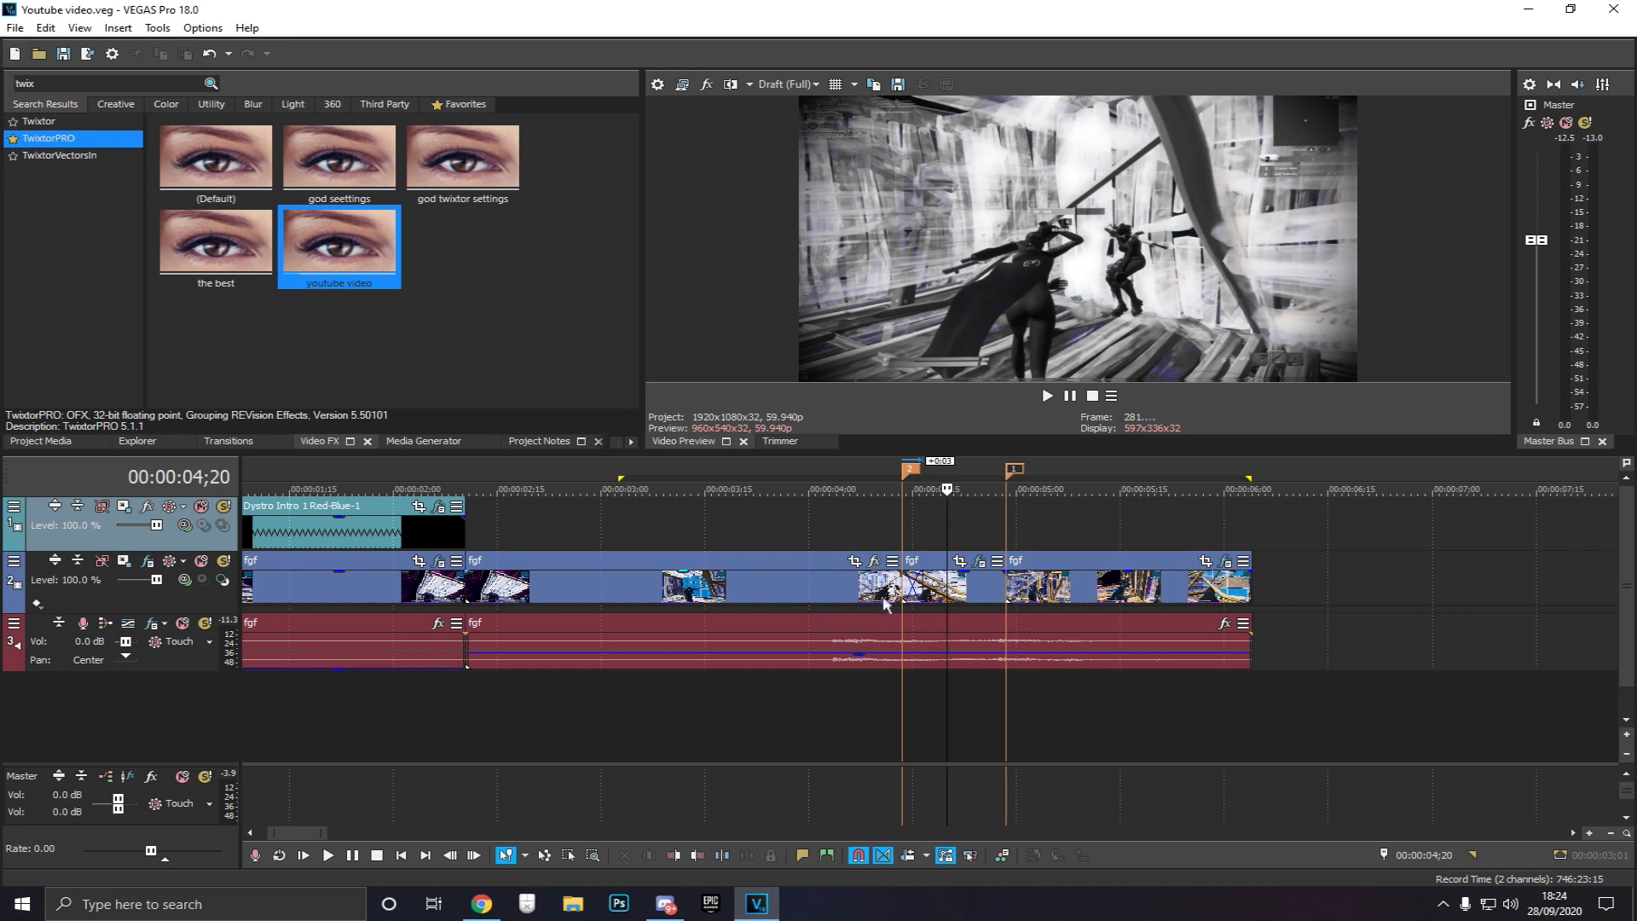
key("Right")
key("Right")
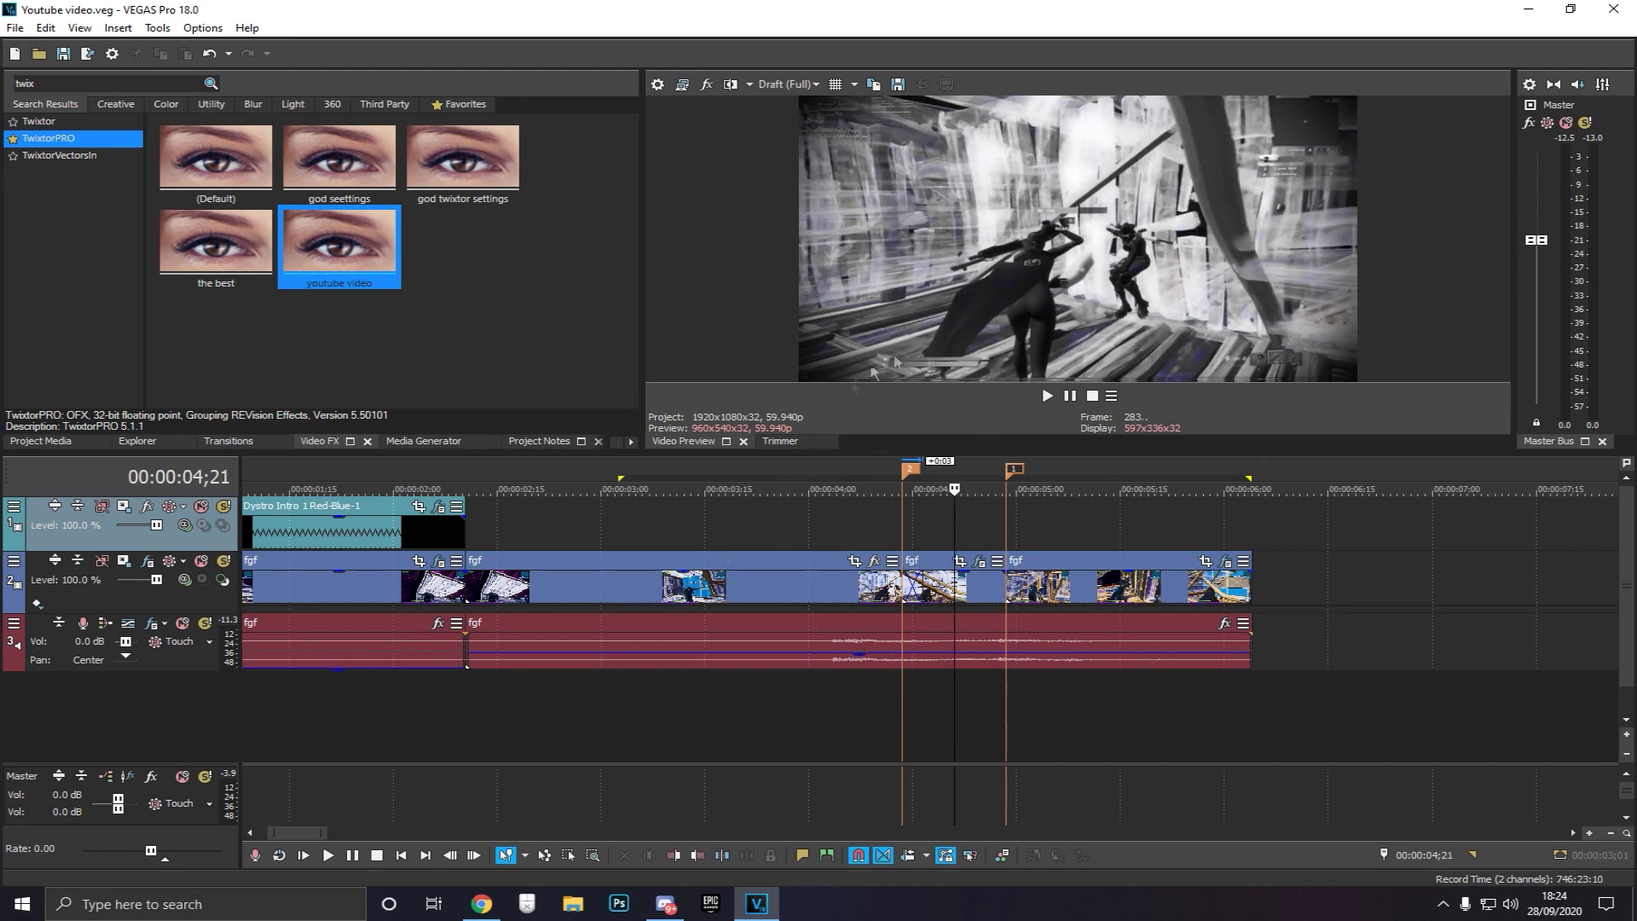
key("Right")
key("Right")
key("Right")
key("Right")
key("Right")
key("Right")
key("Right")
key("Right")
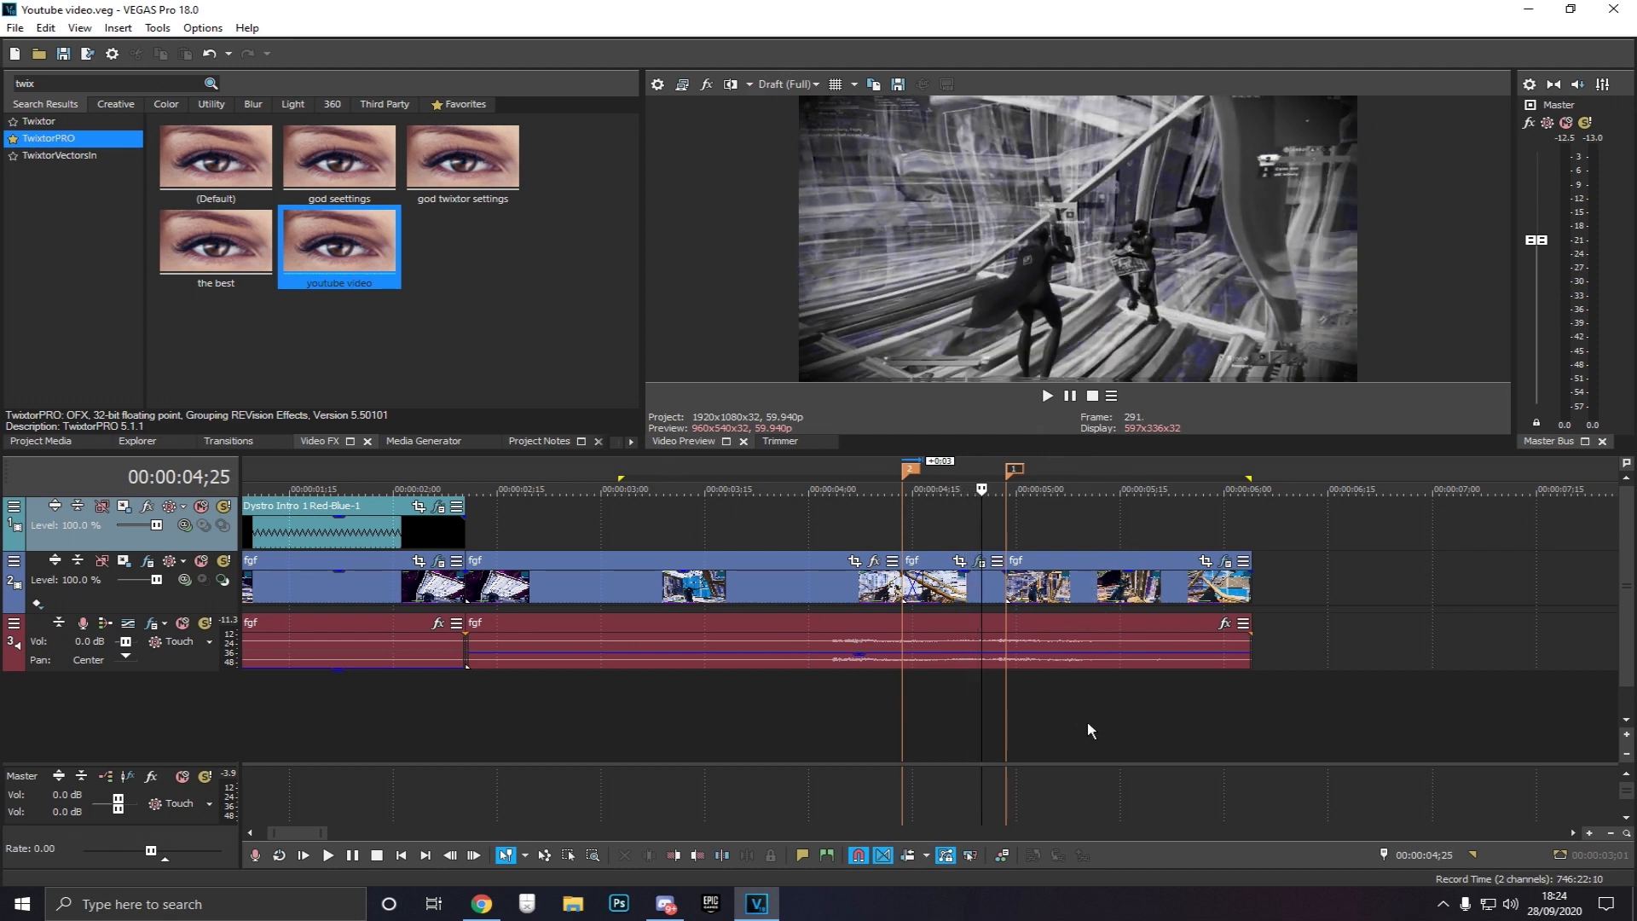
key("Right")
key("Right")
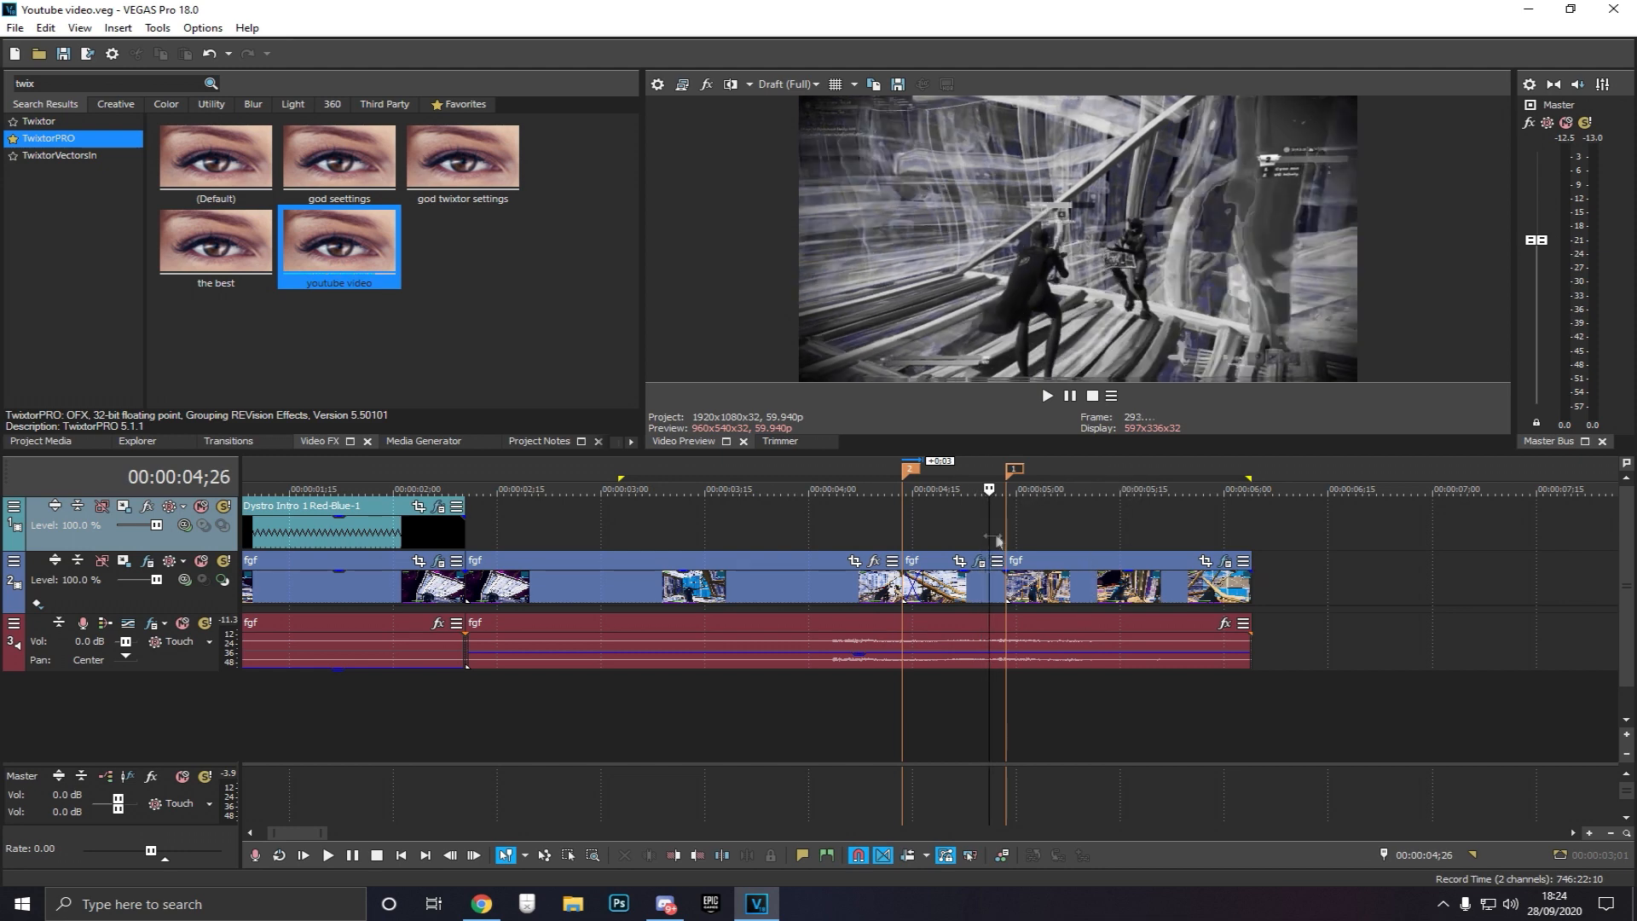
key("Right")
key("Right")
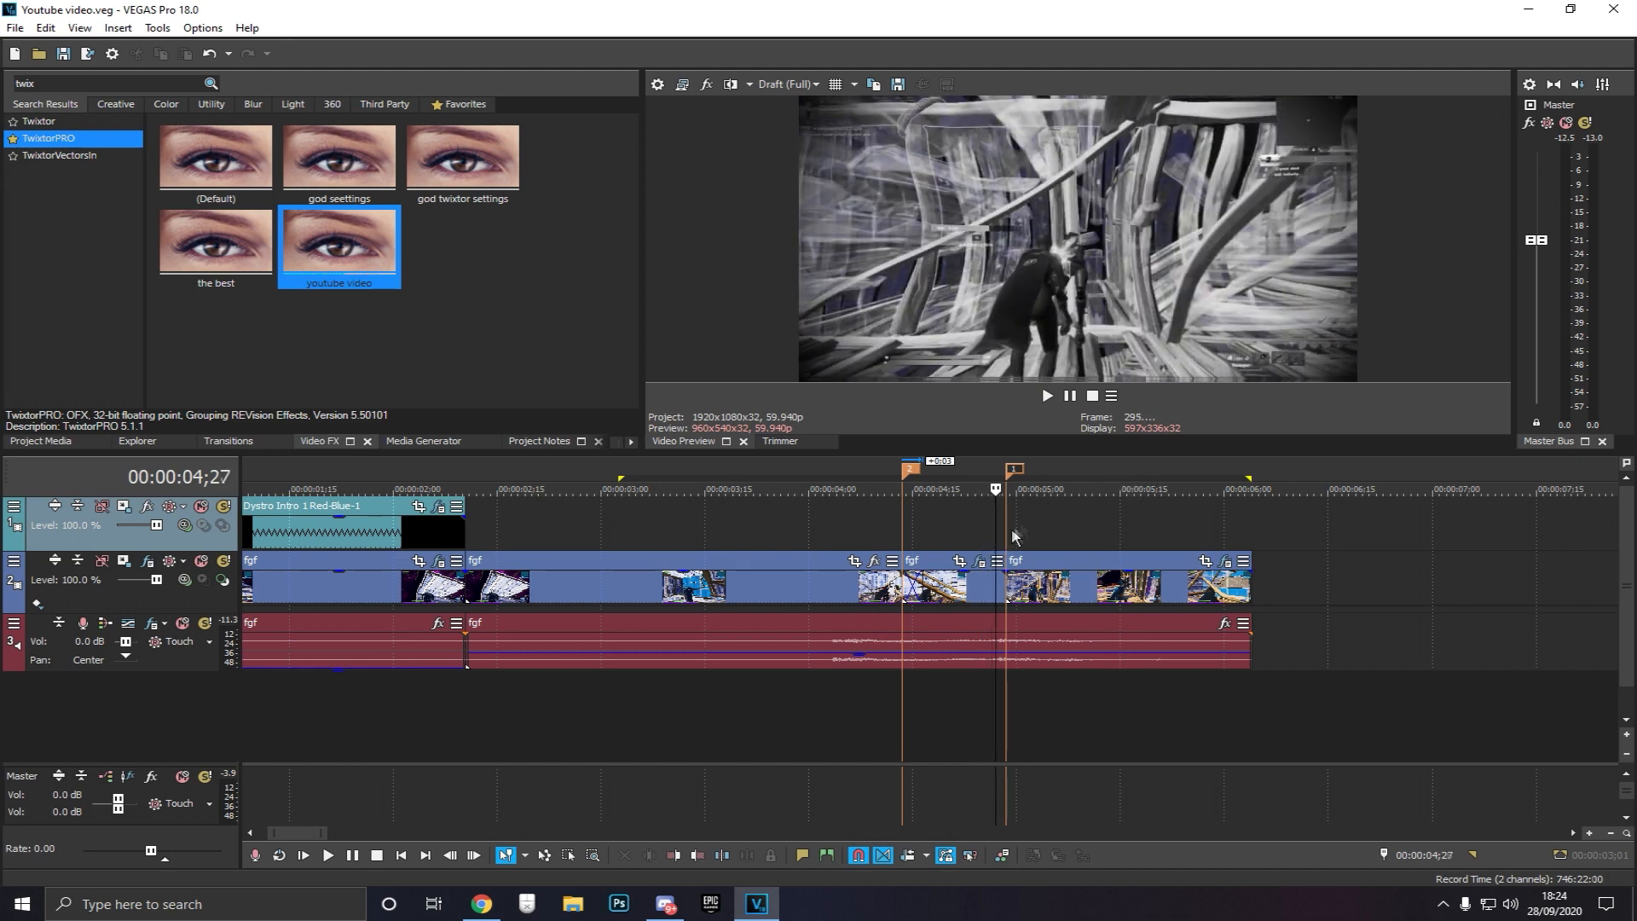
left_click(1013, 530)
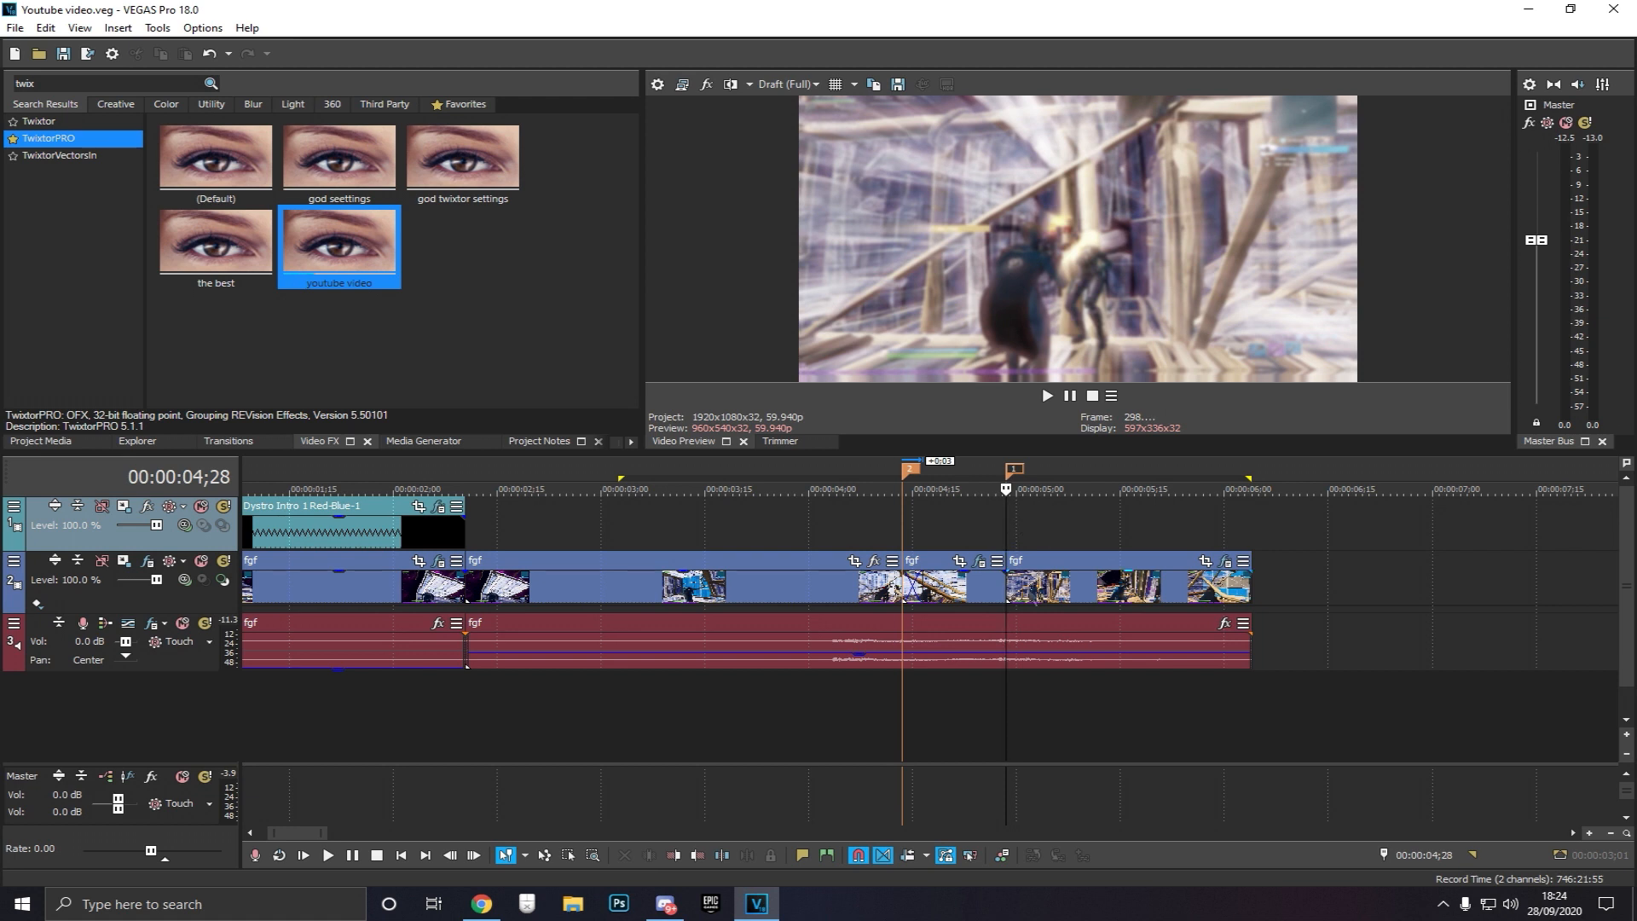
key("Right")
key("Right")
key("Right")
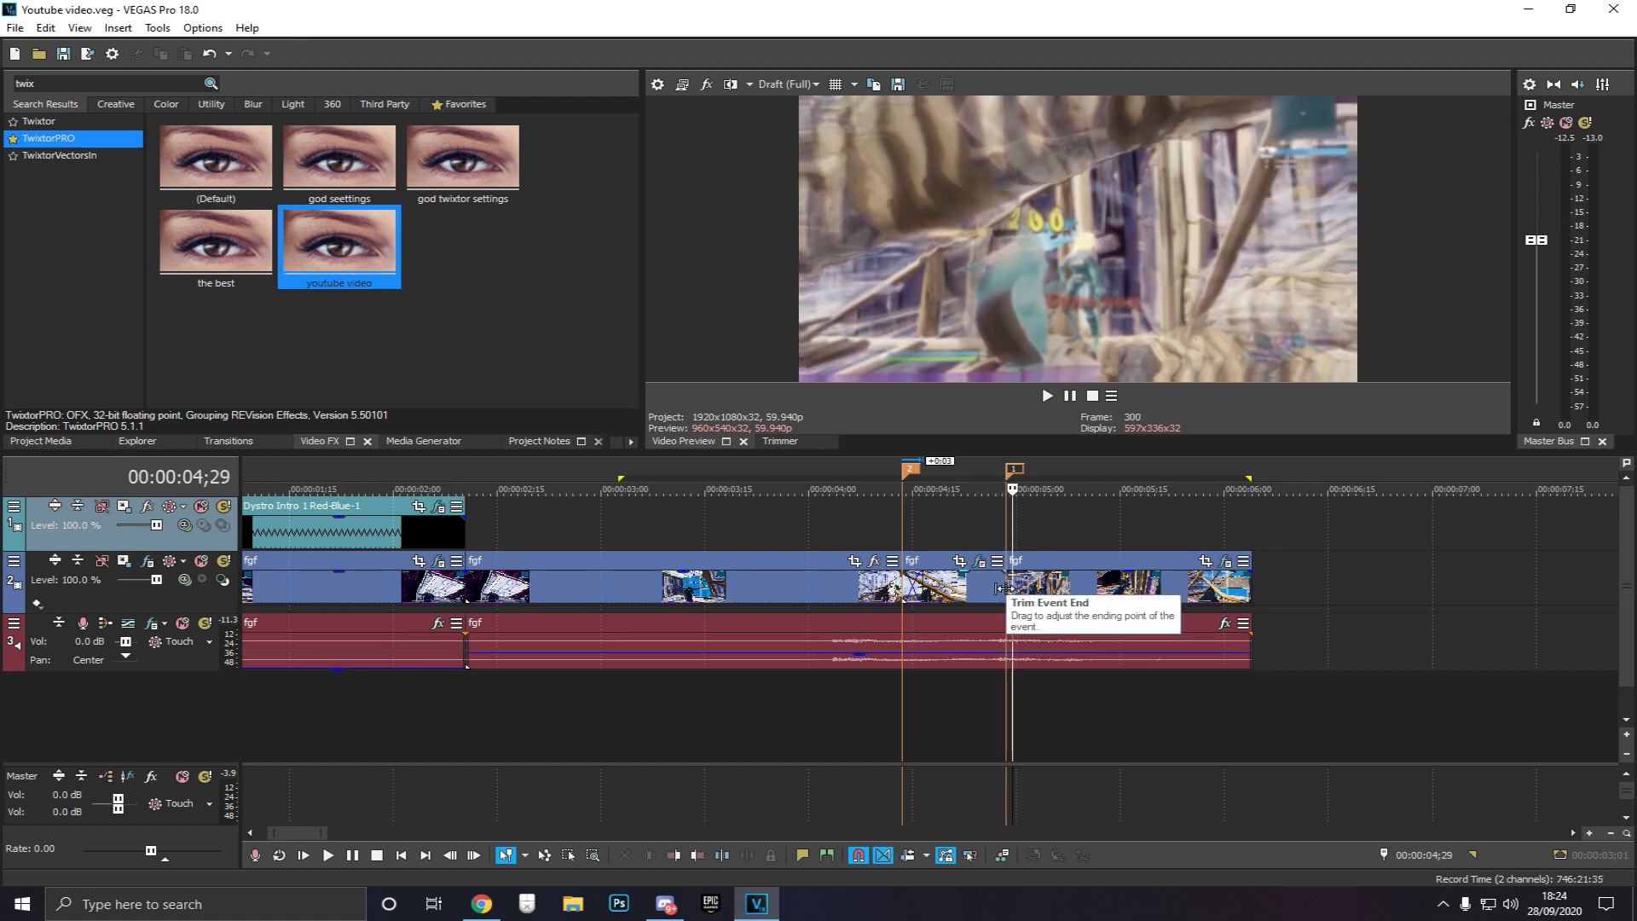
key("Right")
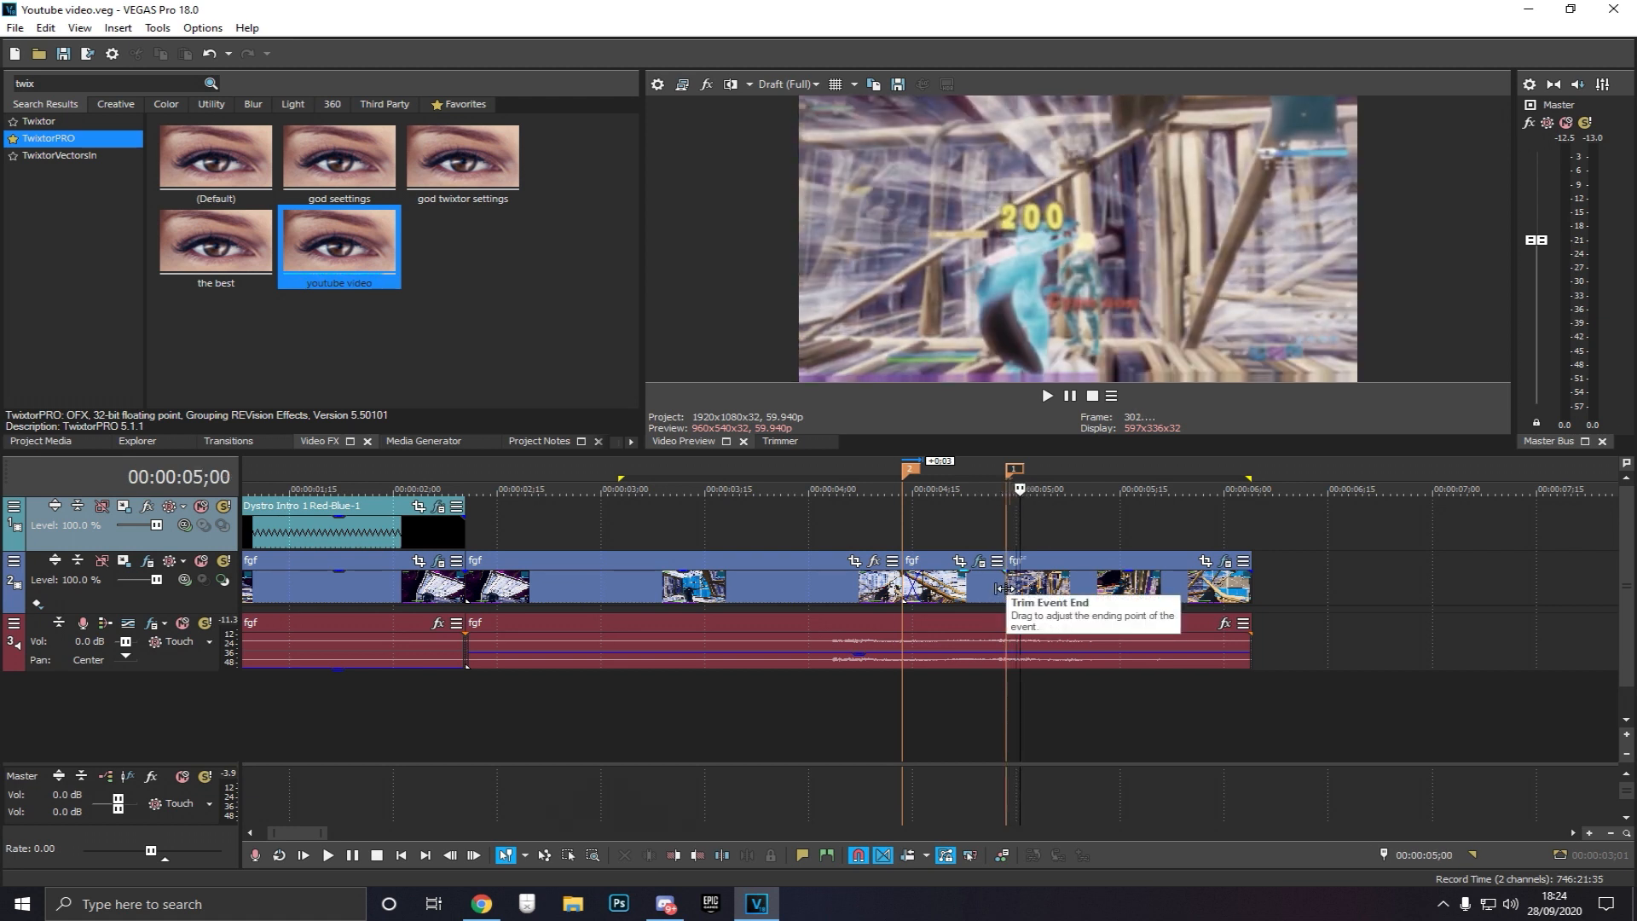
key("Right")
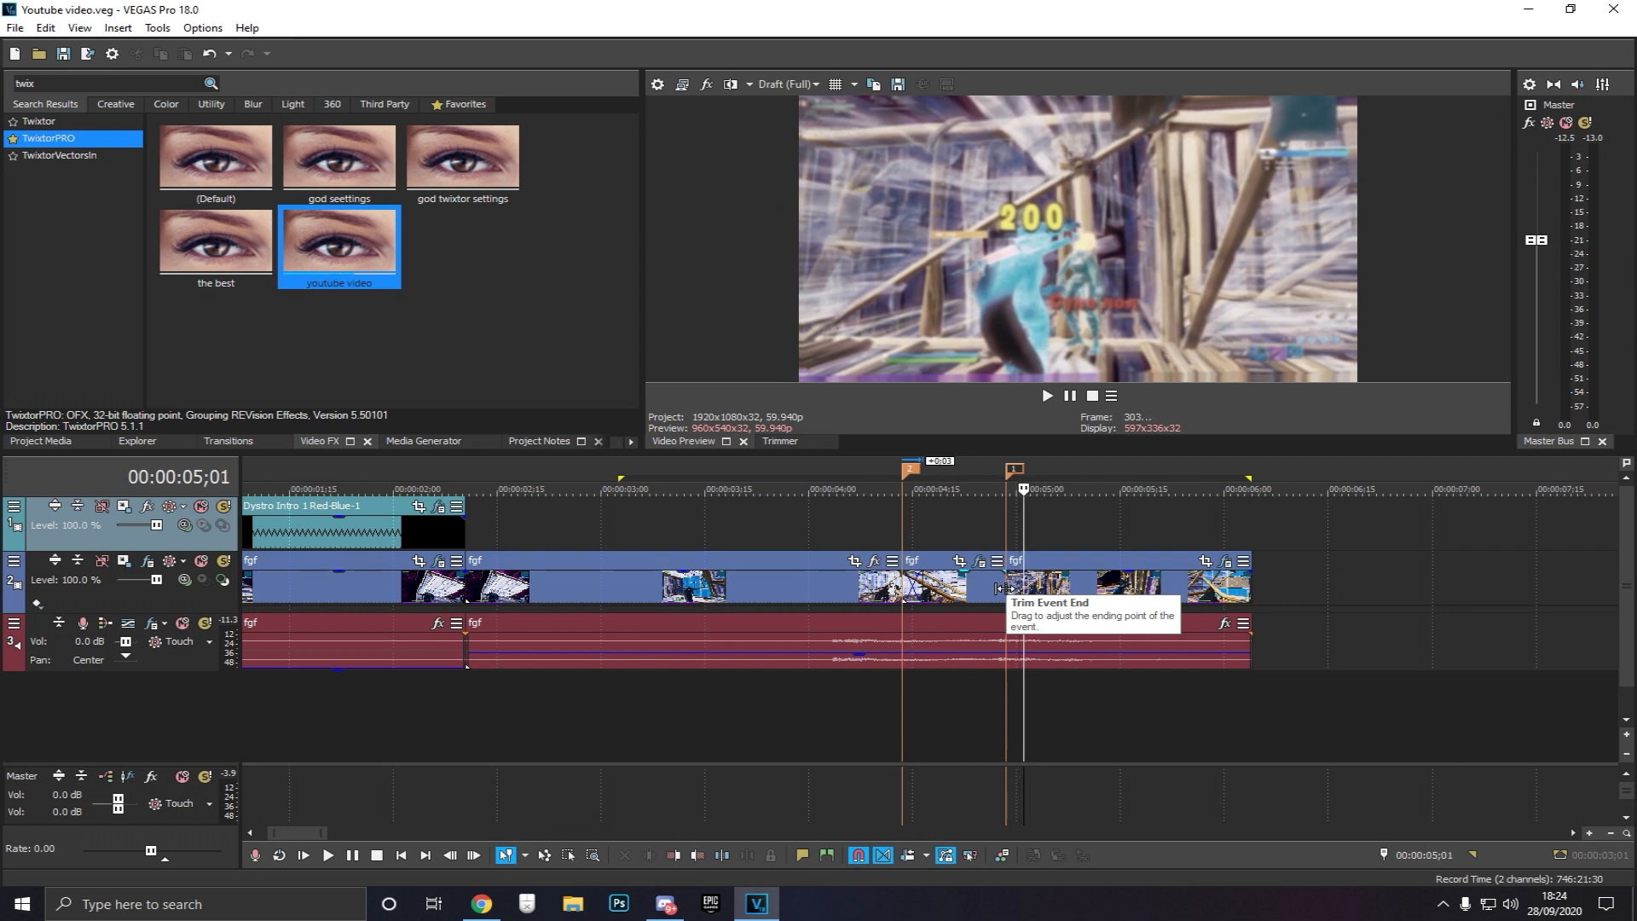
key("Right")
key("Right")
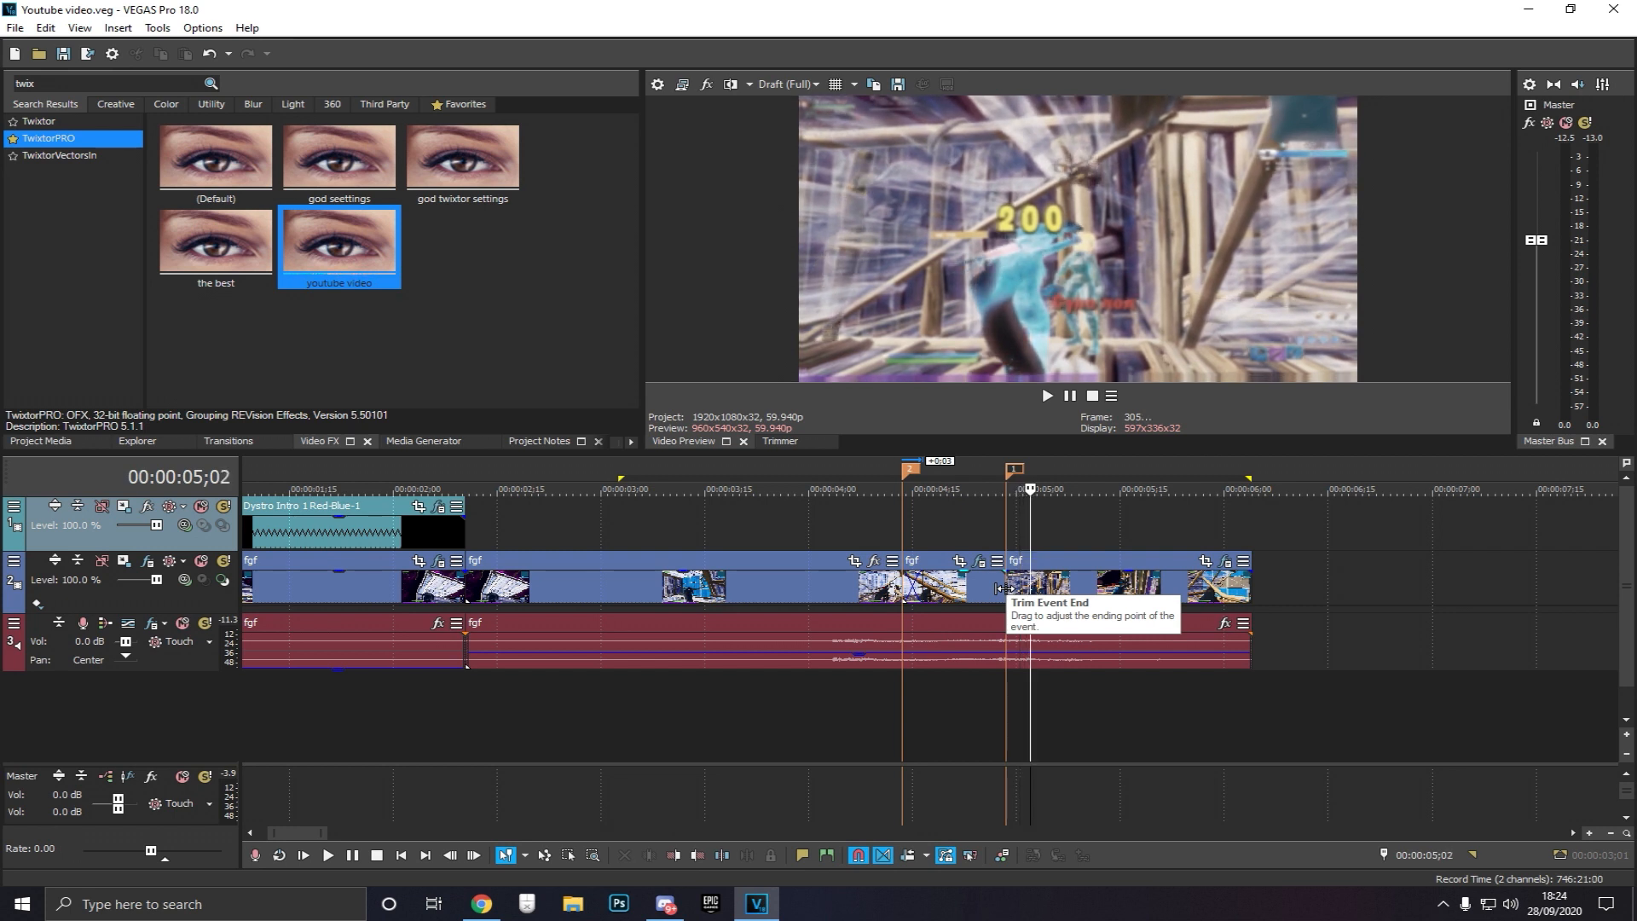
key("Right")
key("Right")
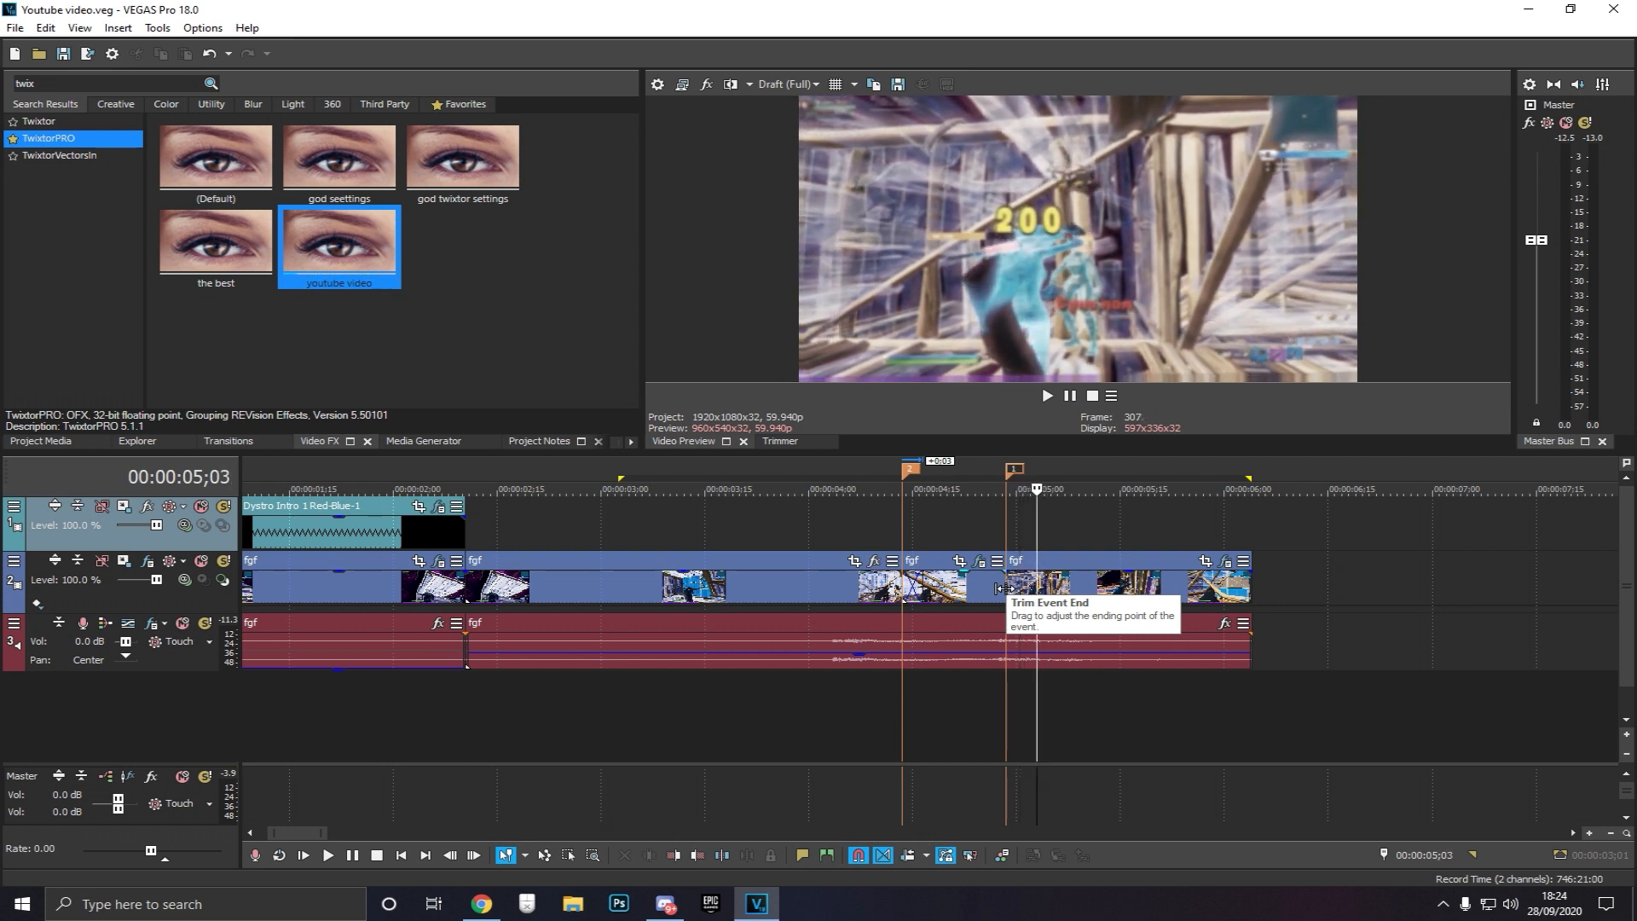
key("Right")
key("Right")
key("Right")
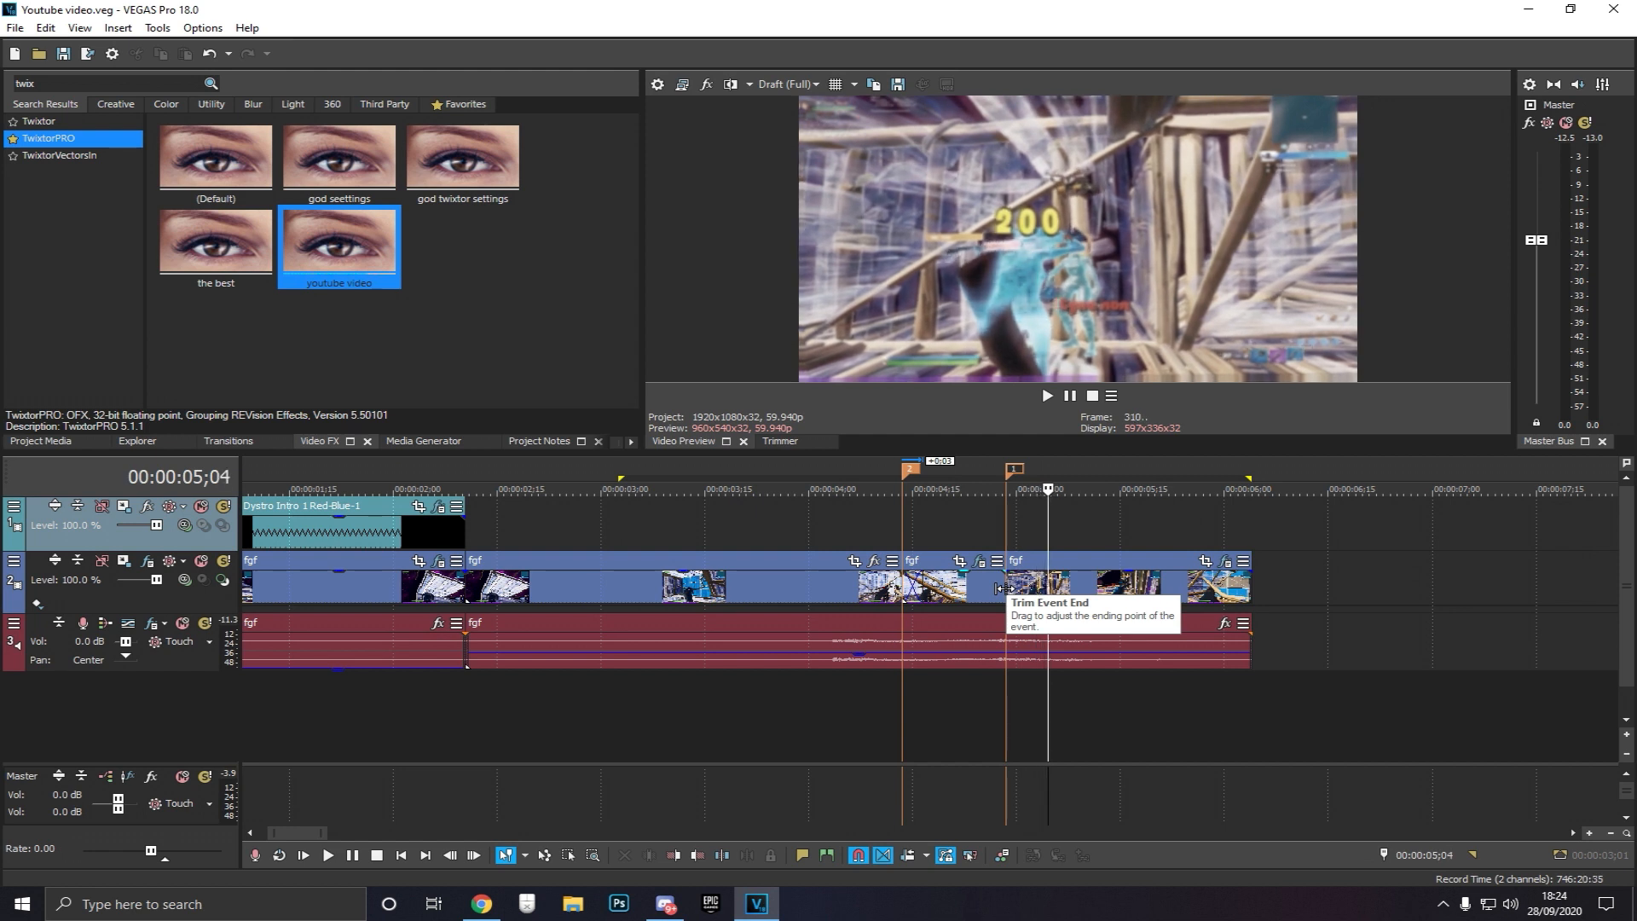
key("Right")
key("Right")
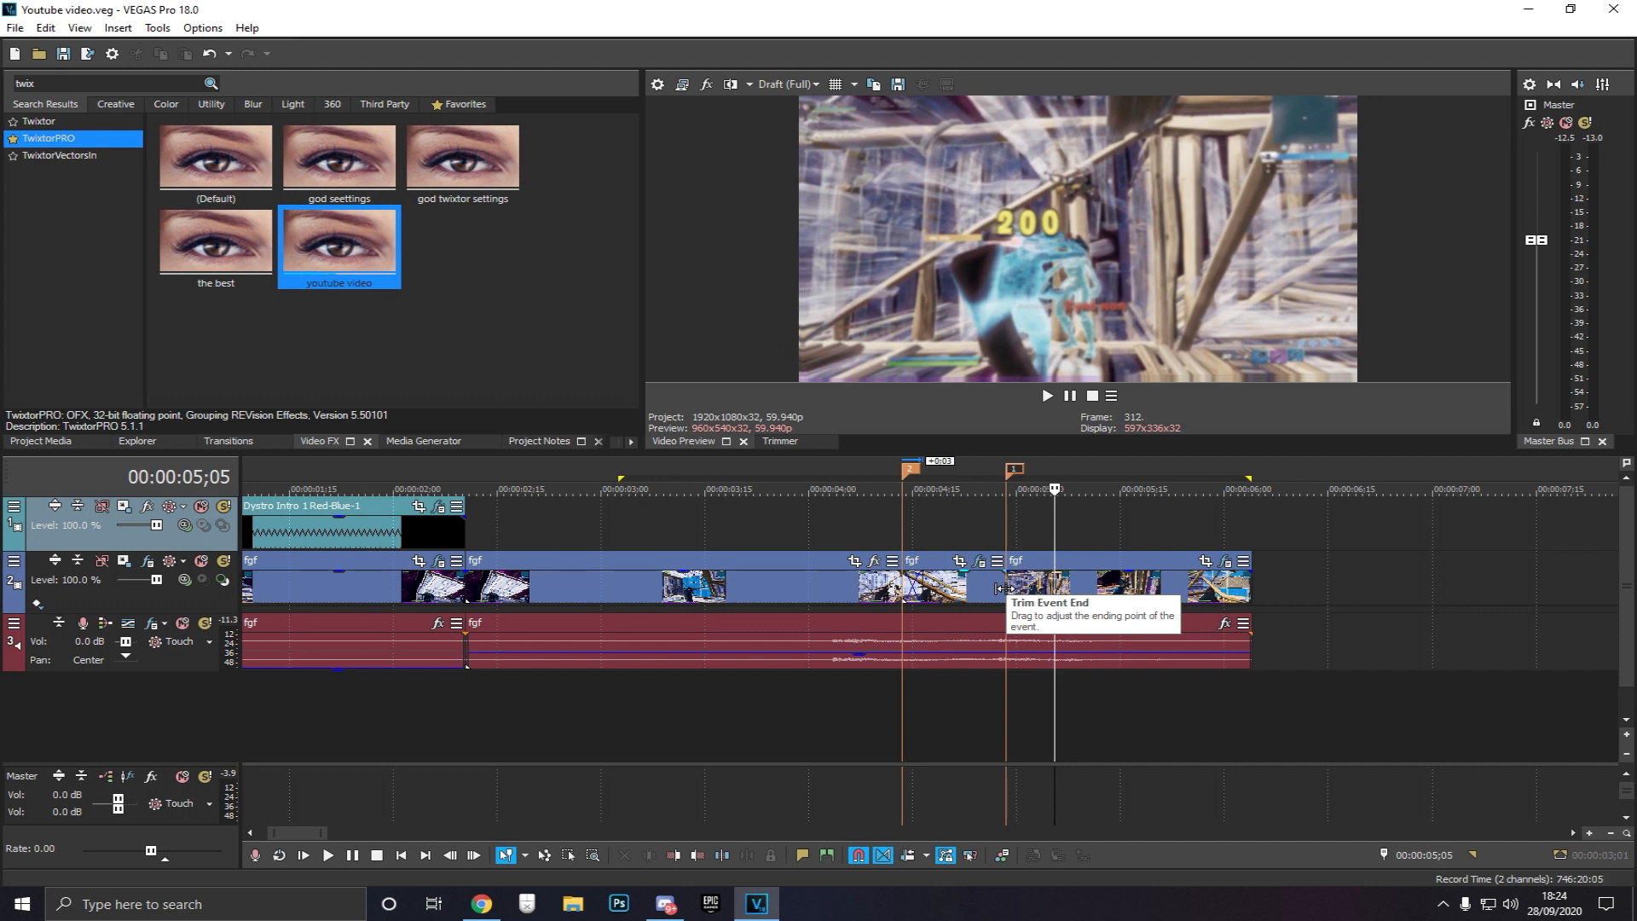
key("Right")
key("Right")
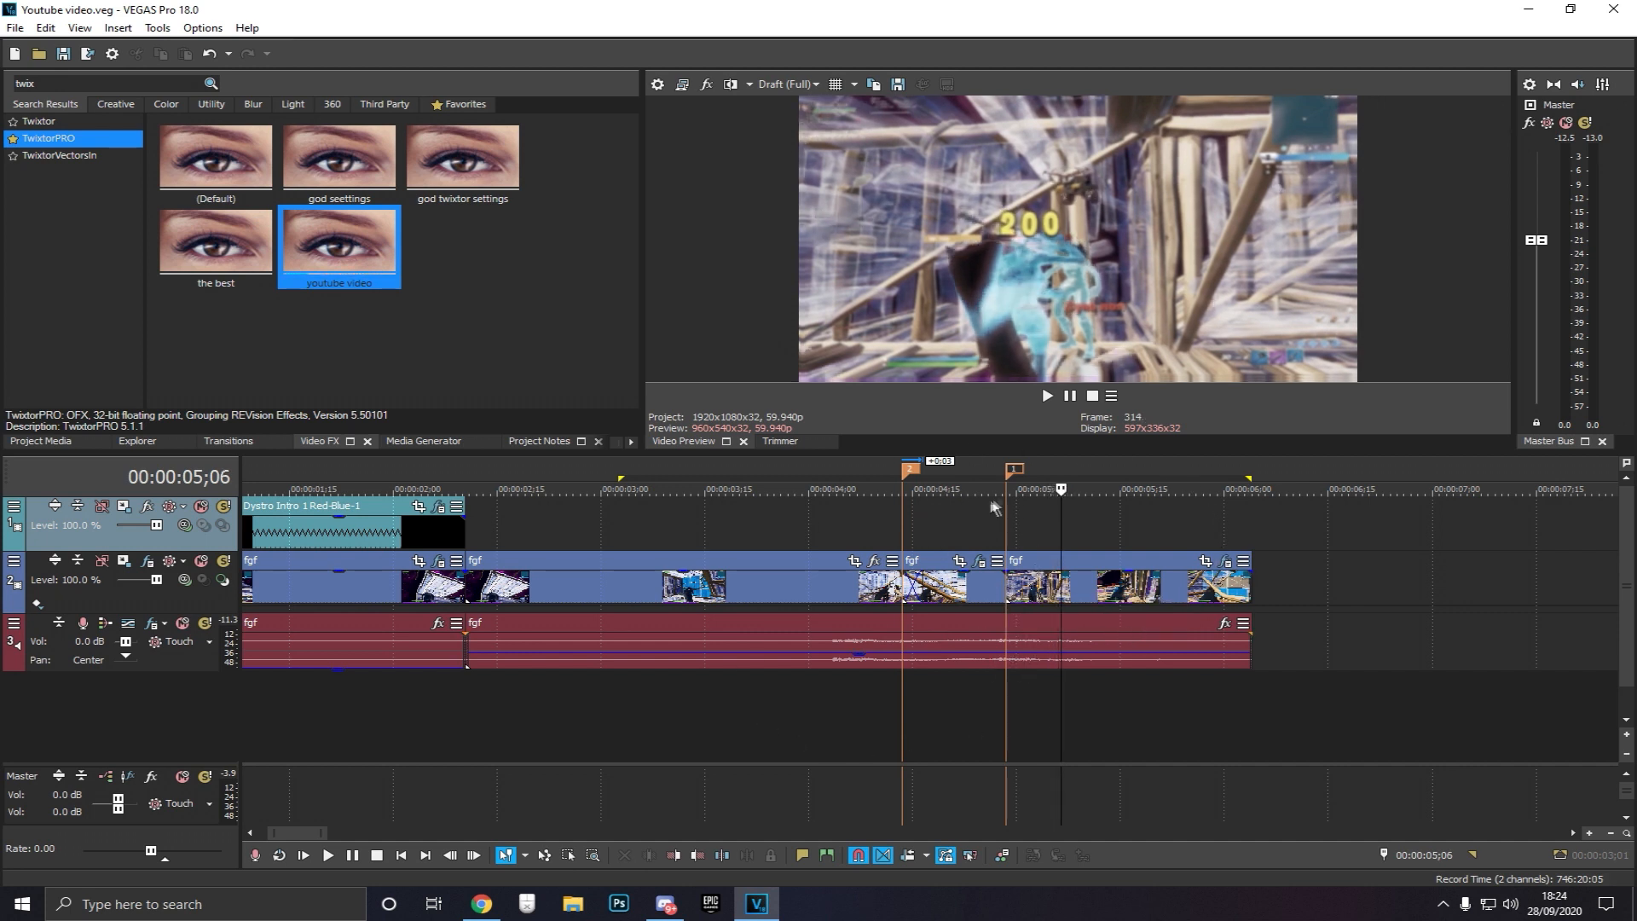
key("Right")
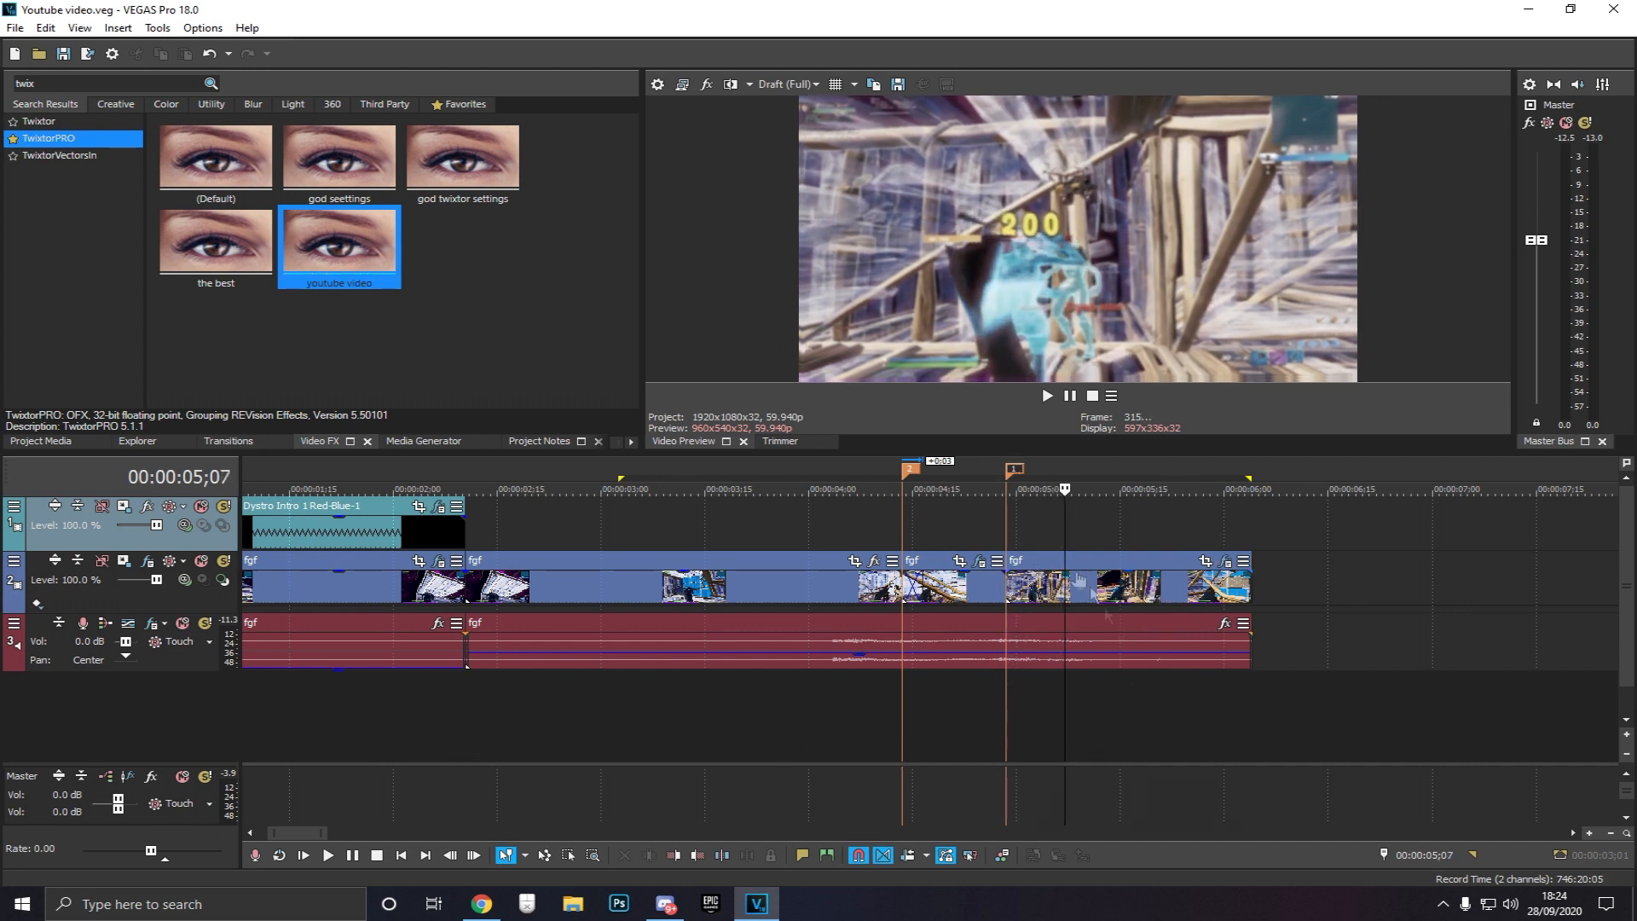
key("Right")
key("Right")
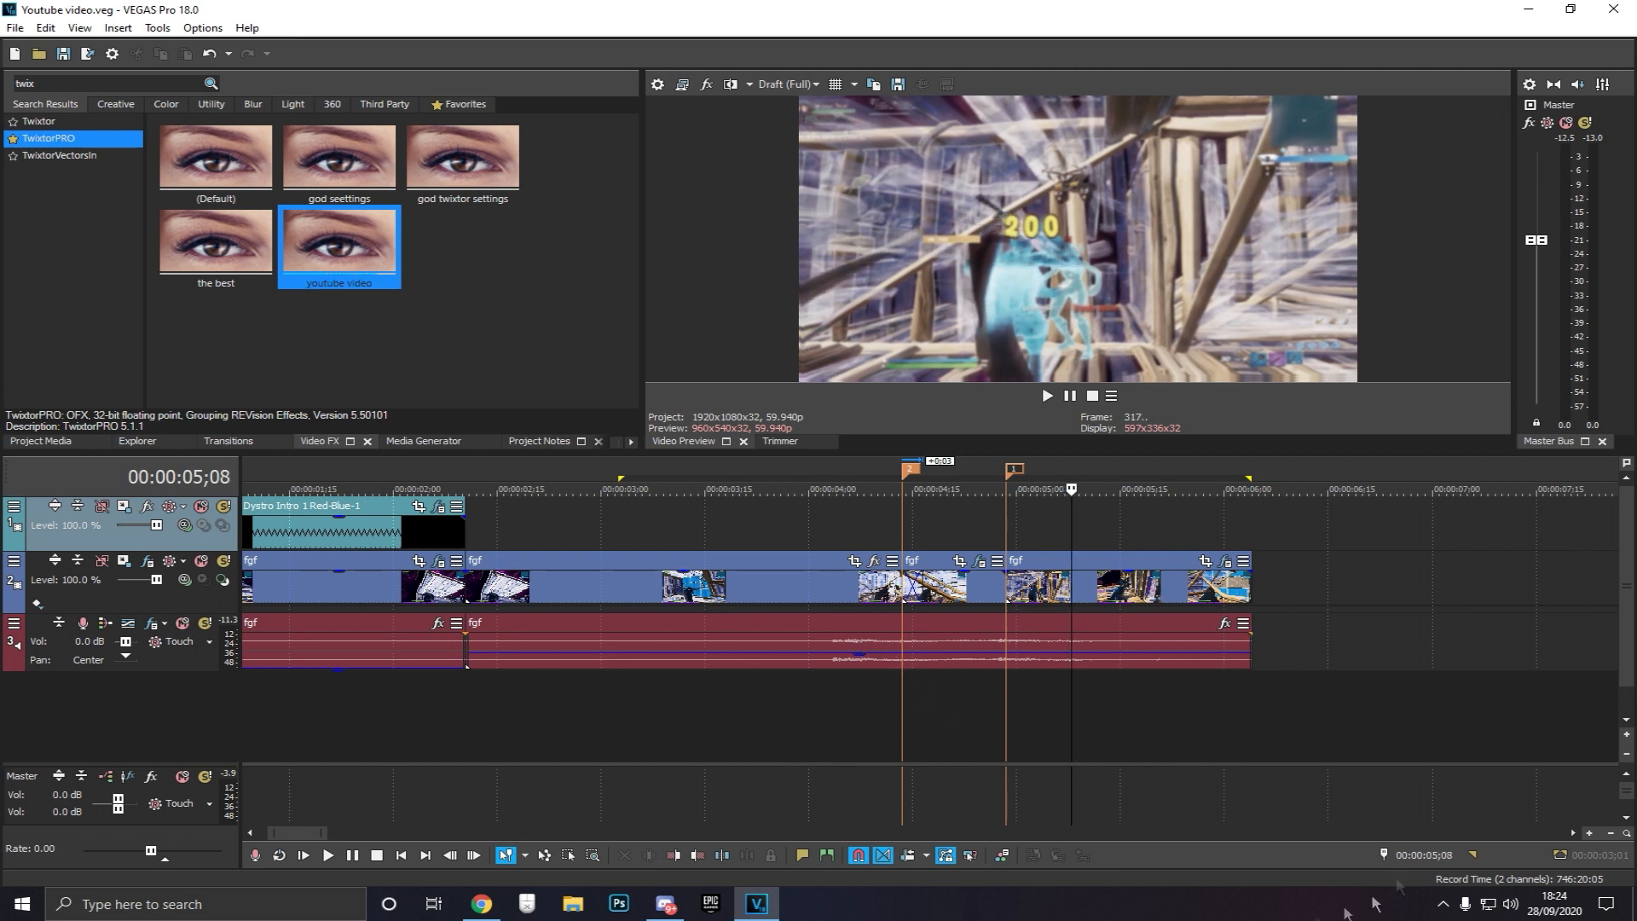
key("Right")
key("Right")
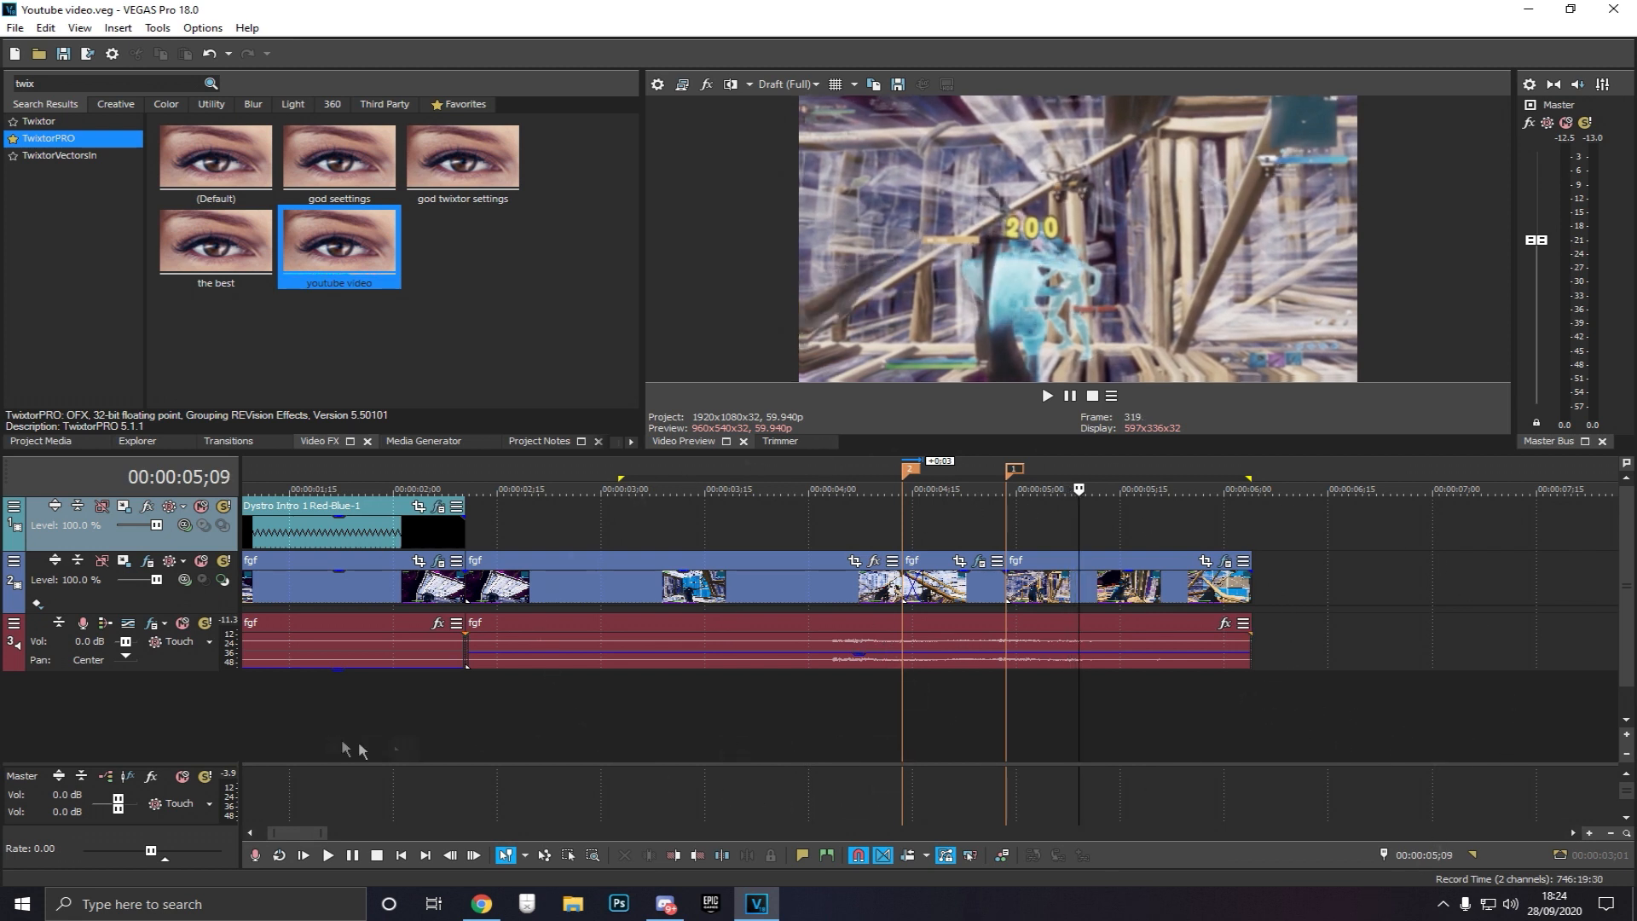
key("Right")
key("Right")
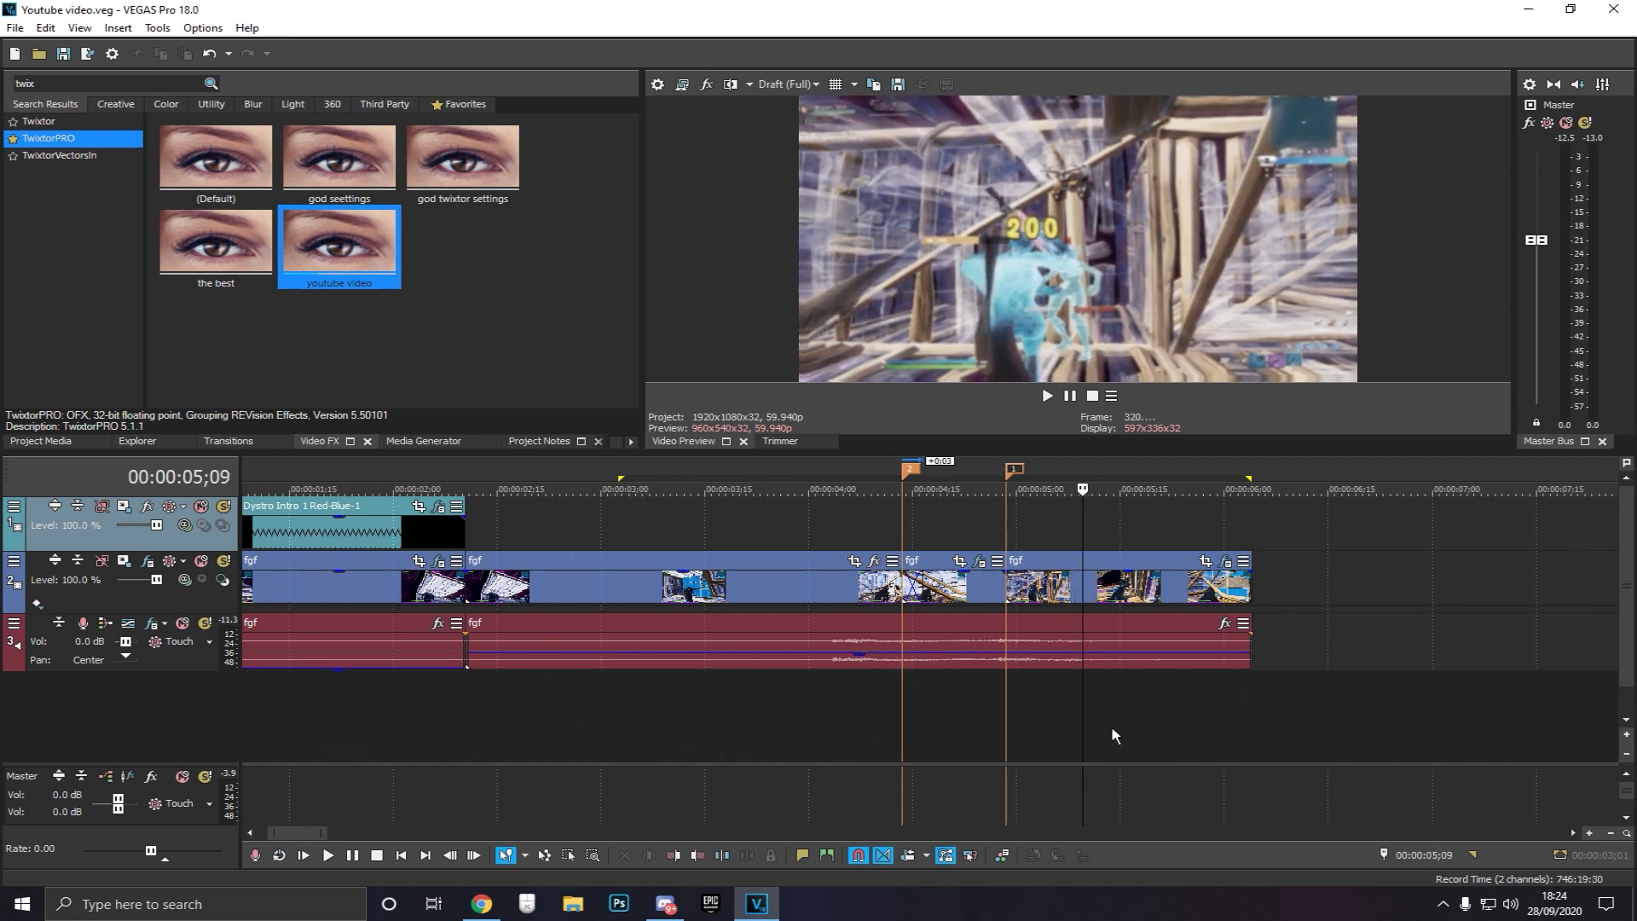
Turn on looping and play the selected time region to preview the ramp
key("o")
key("space")
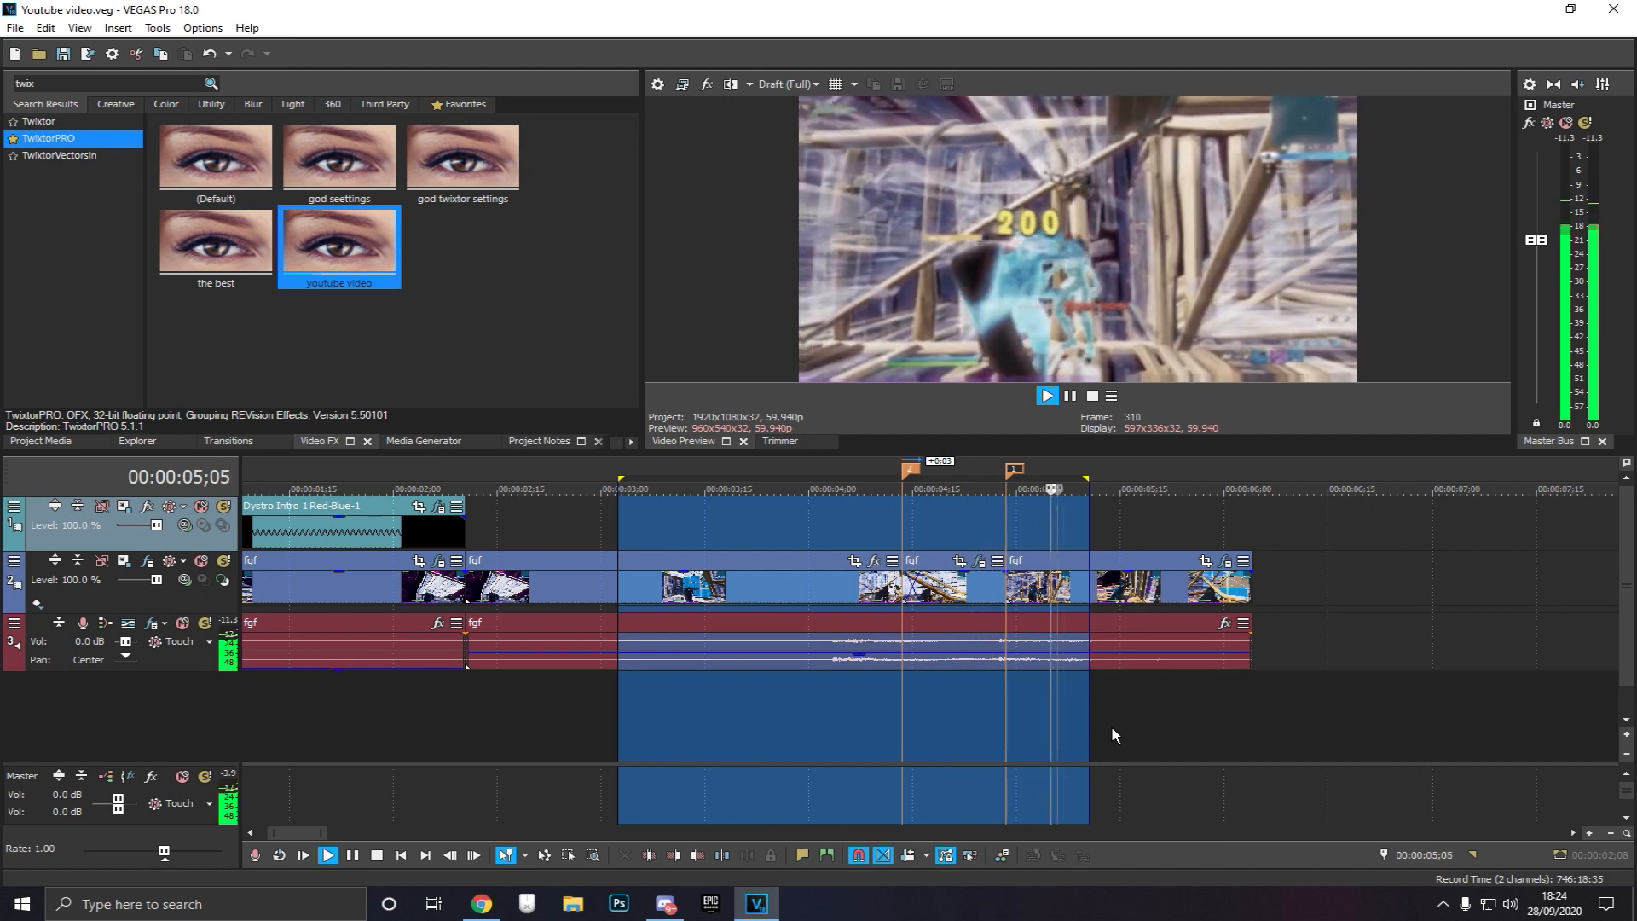
key("space")
left_click(989, 718)
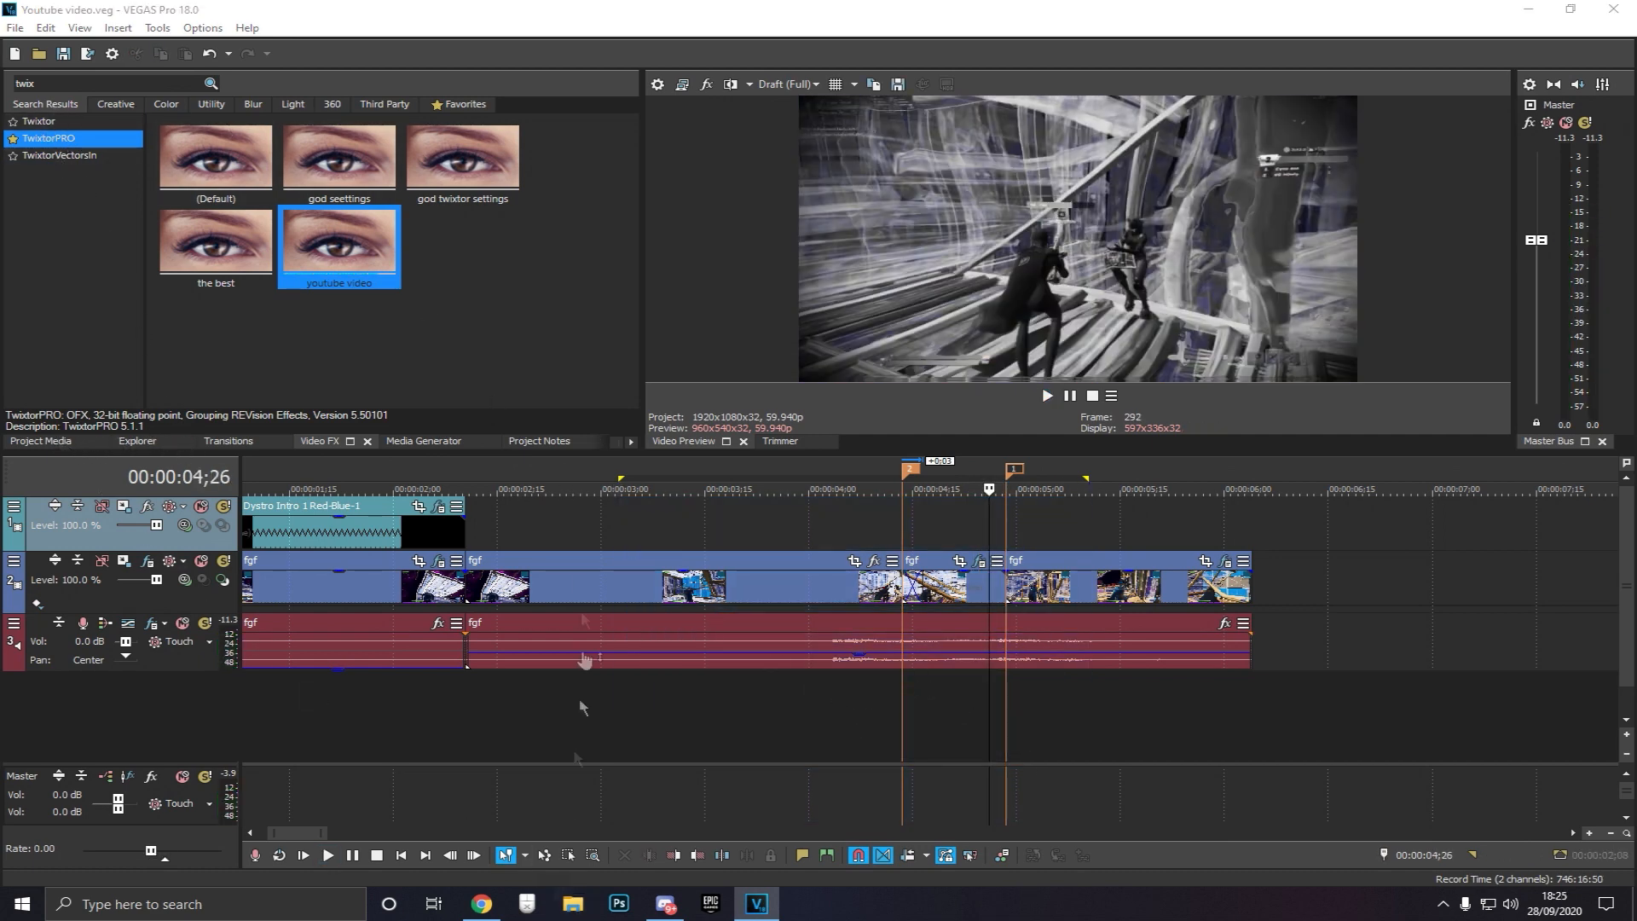
Open File Explorer and browse to the Desktop folder
left_click(573, 904)
scroll(792, 487, "down", 4)
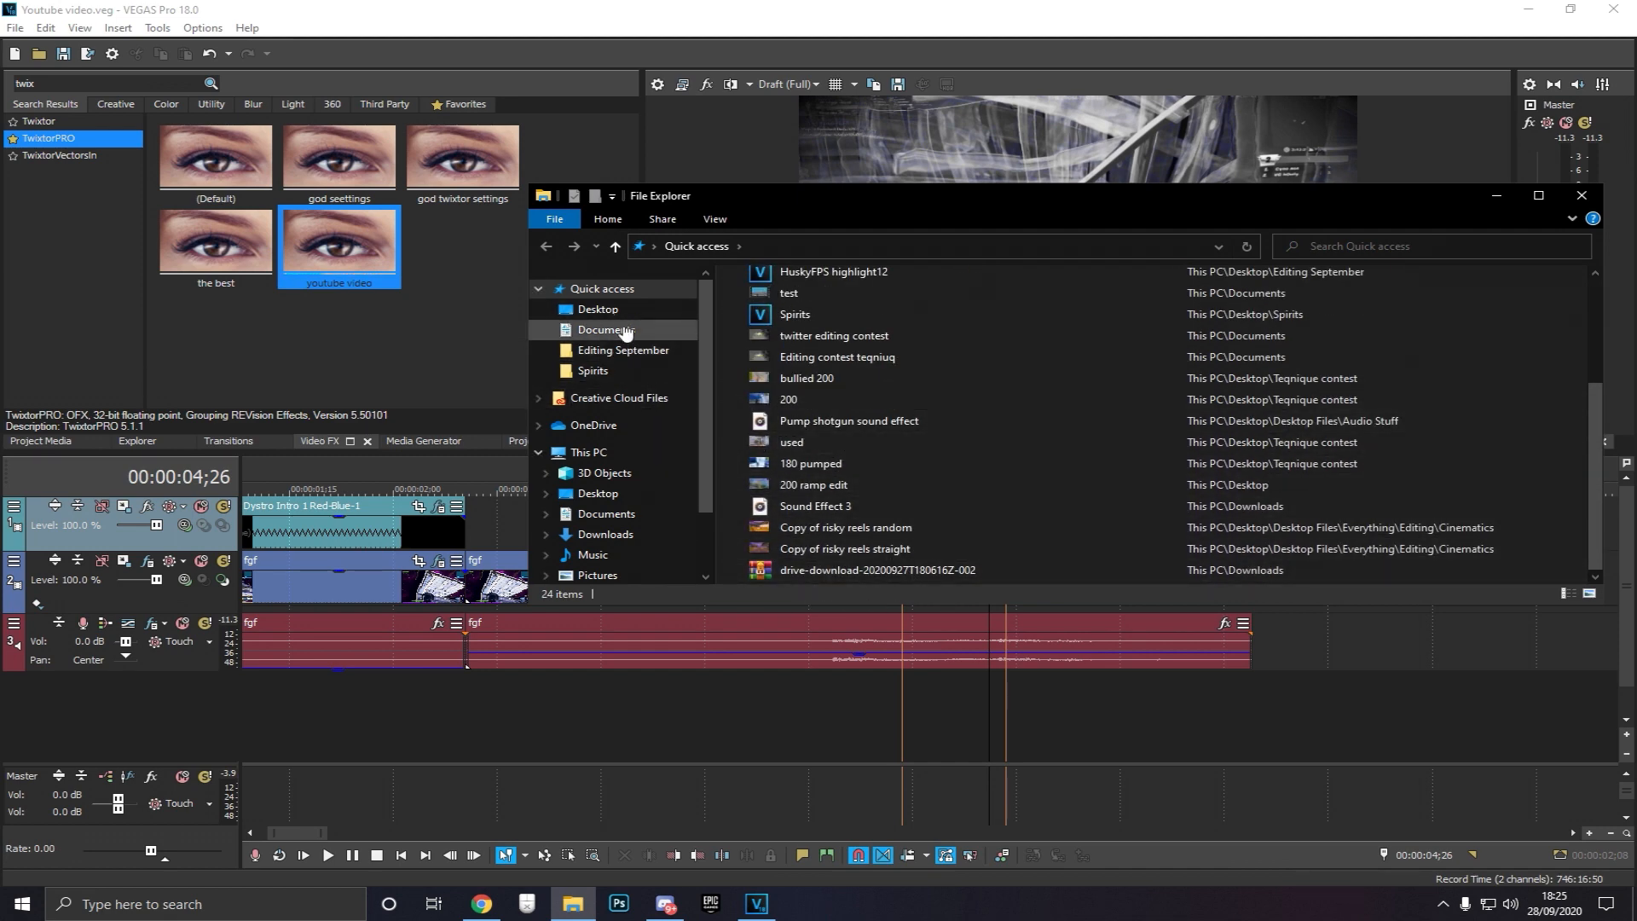
left_click(598, 310)
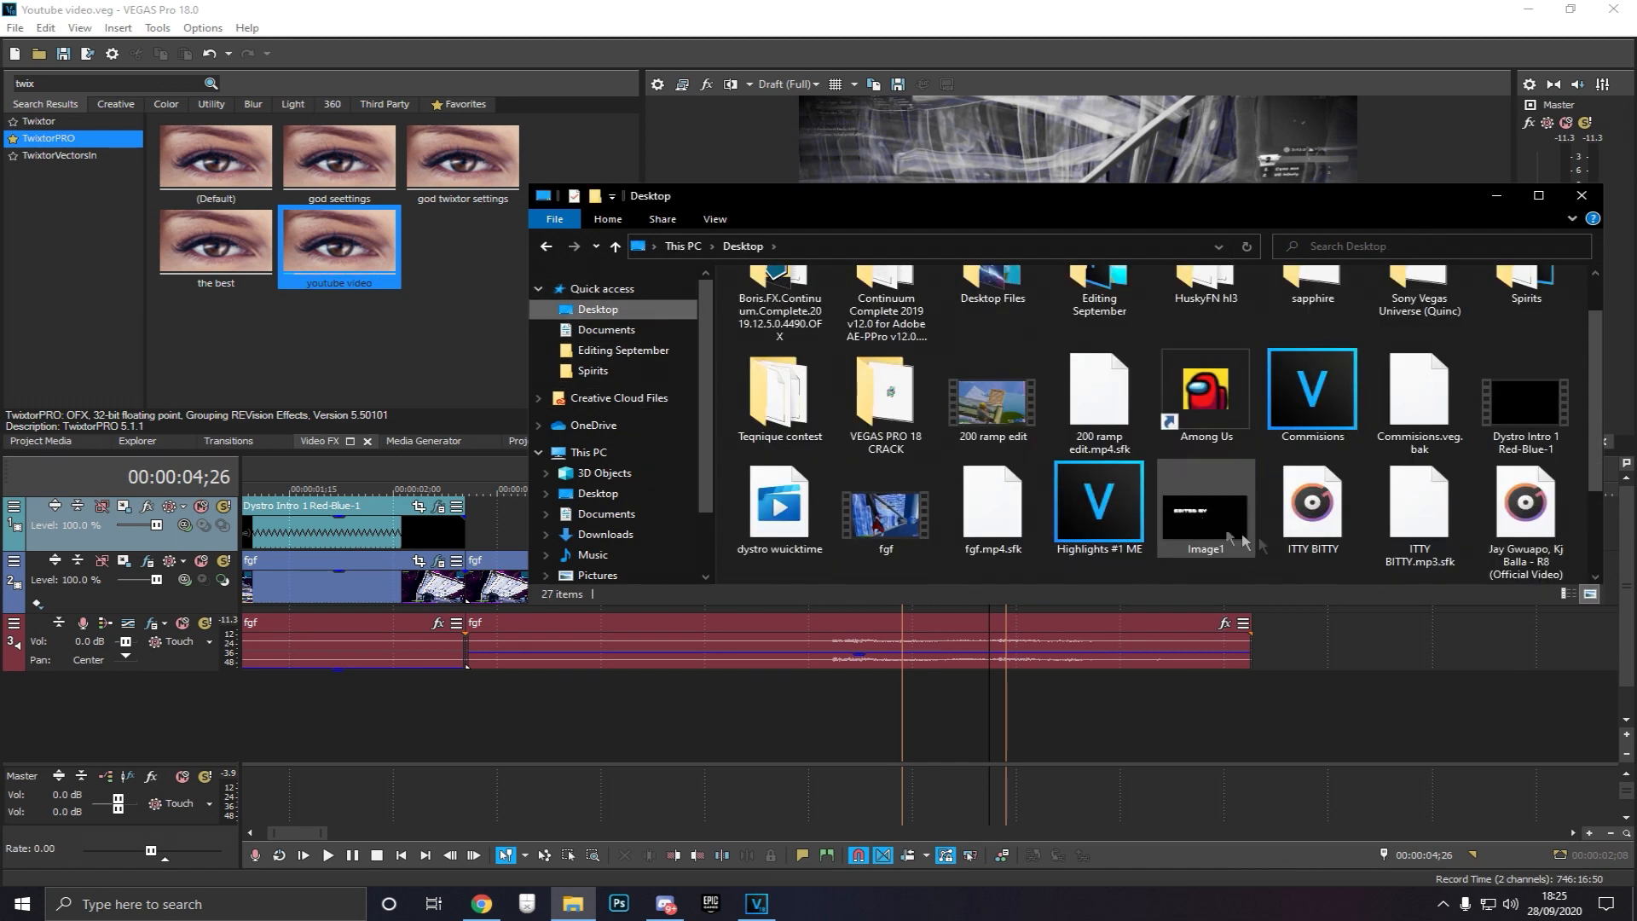
double_click(1516, 530)
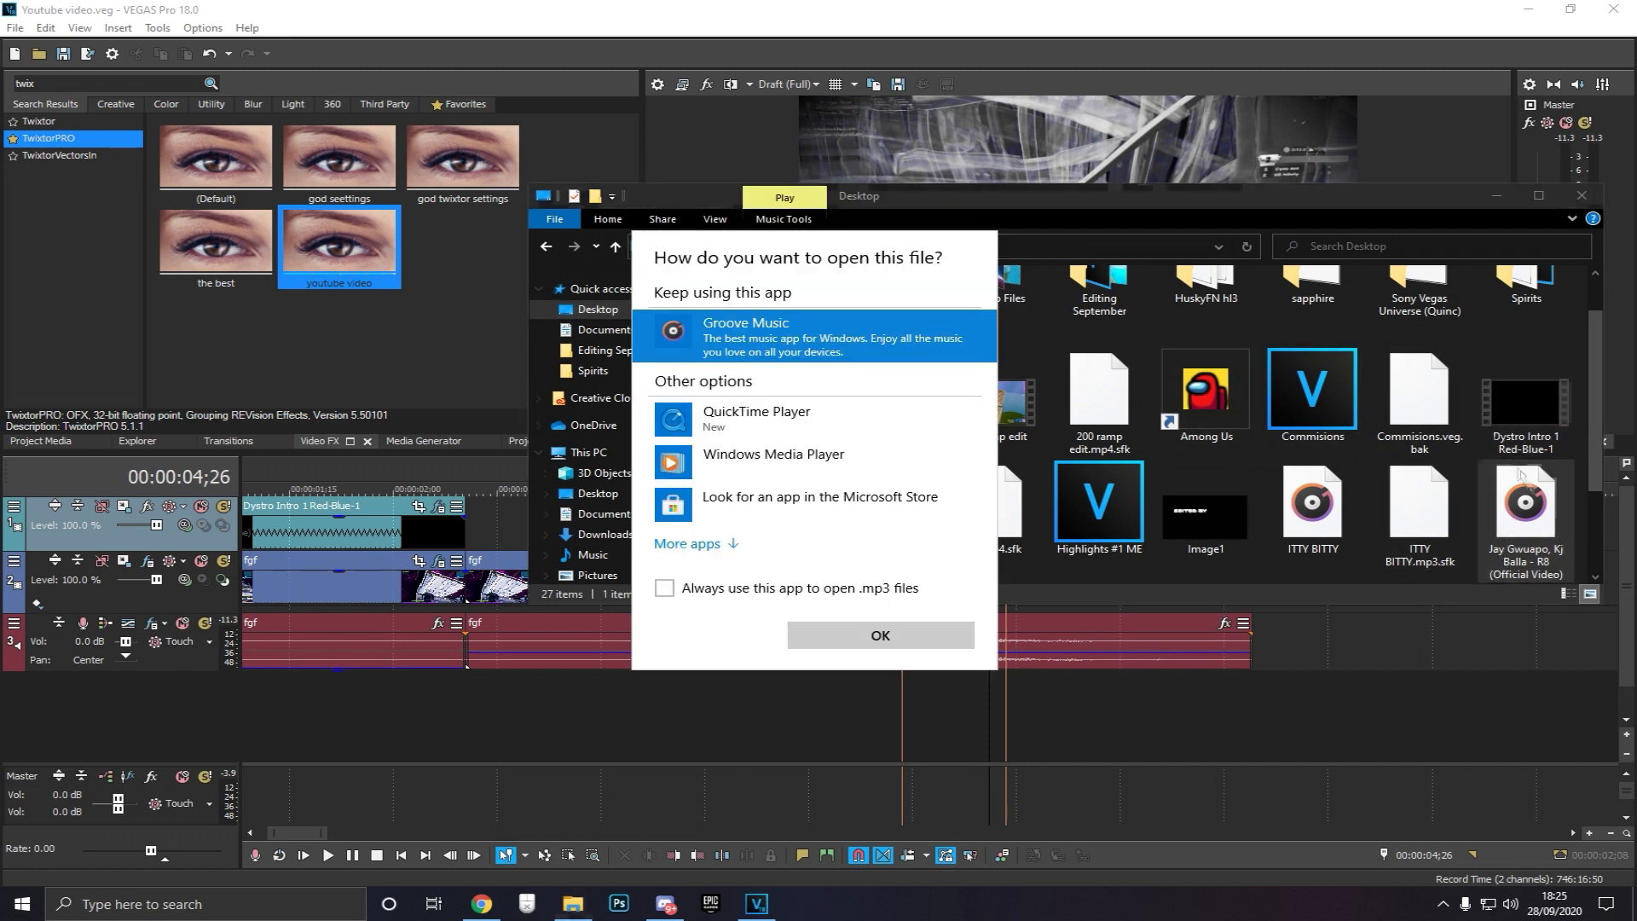
left_click(886, 633)
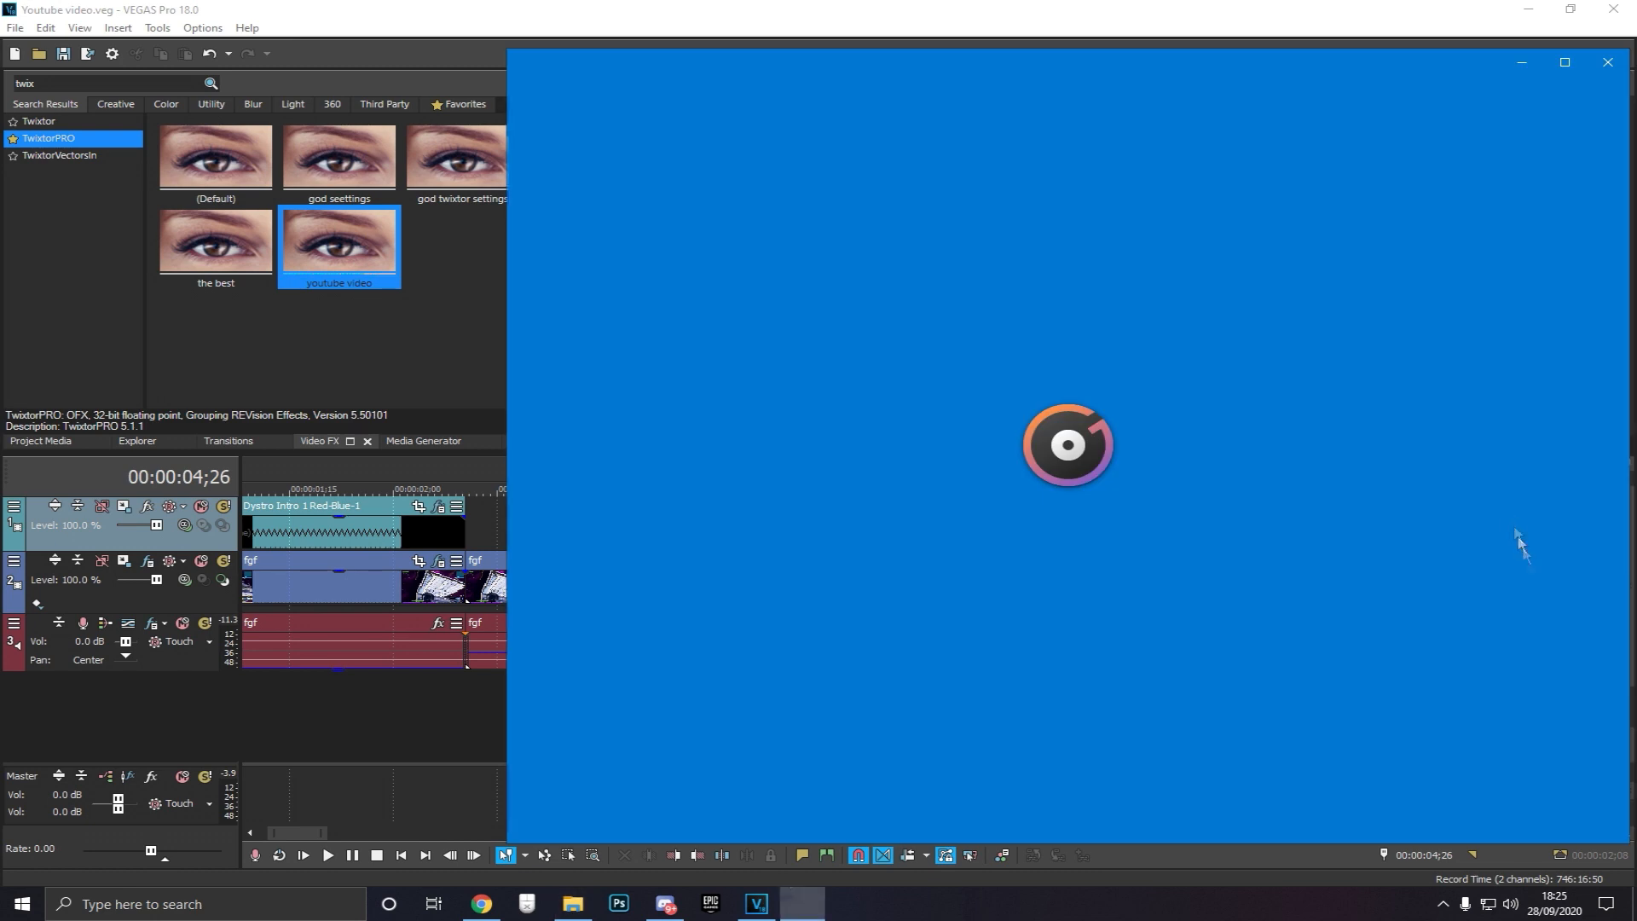
left_click(1608, 62)
Add the song 'Jay Gwuapo, Kj Balla - R8 (Official Video)' to a new audio track, close File Explorer and move the song to the project start
left_click_drag(1525, 512, 891, 720)
left_click(1570, 204)
left_click_drag(1107, 686, 469, 686)
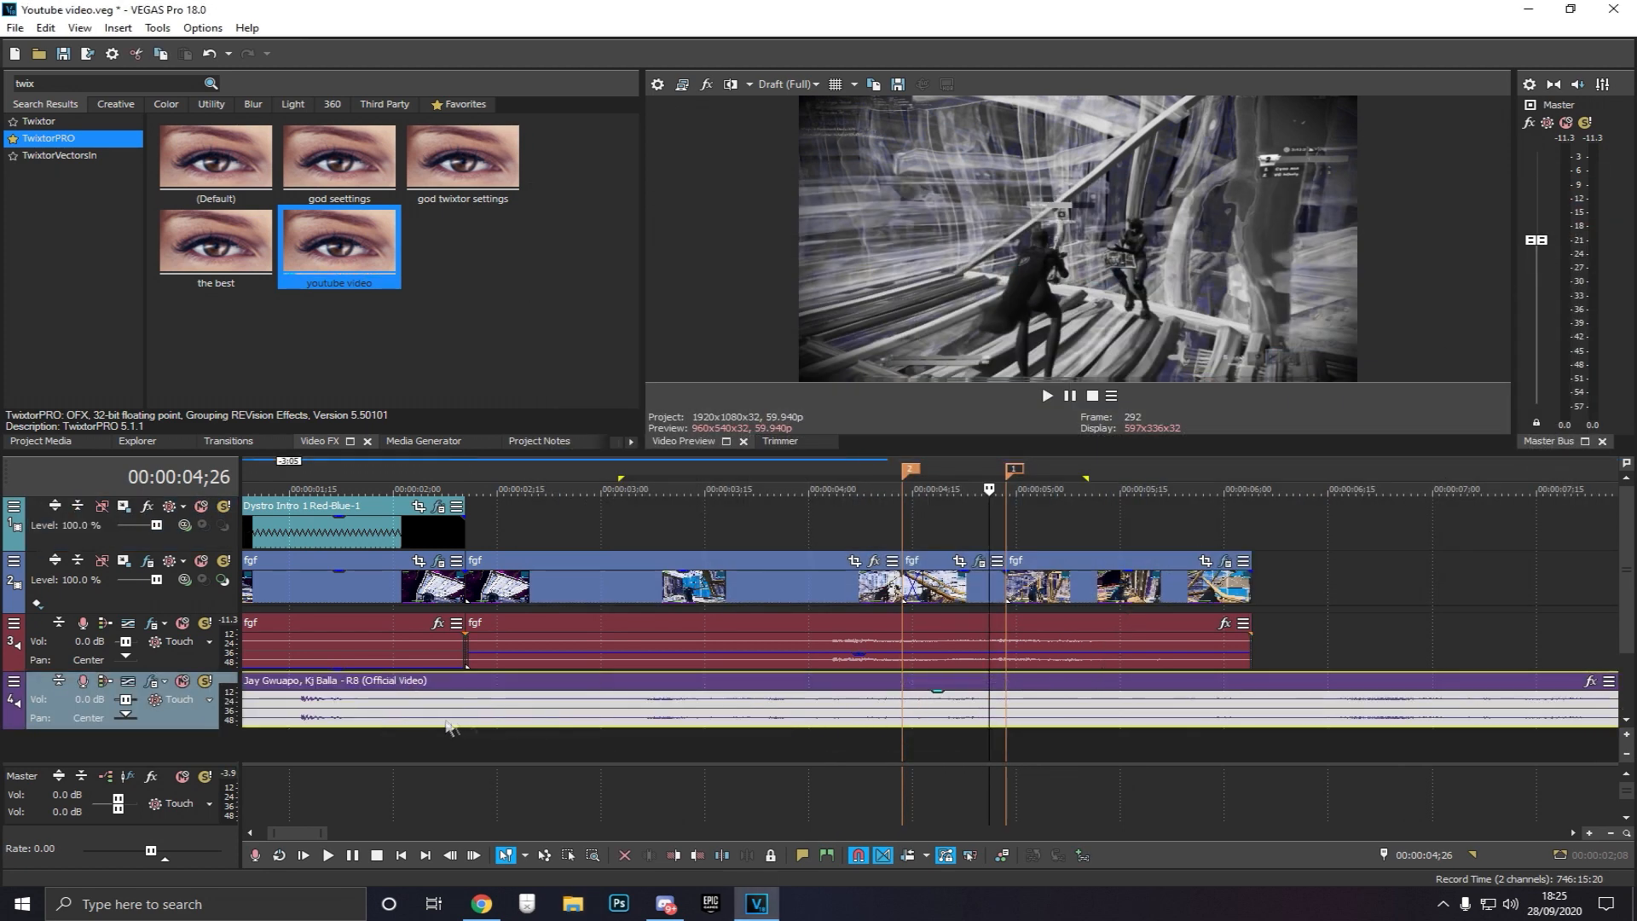
Play the song from several points further along to find the section to use
scroll(771, 727, "down", 5)
left_click(1191, 639)
key("space")
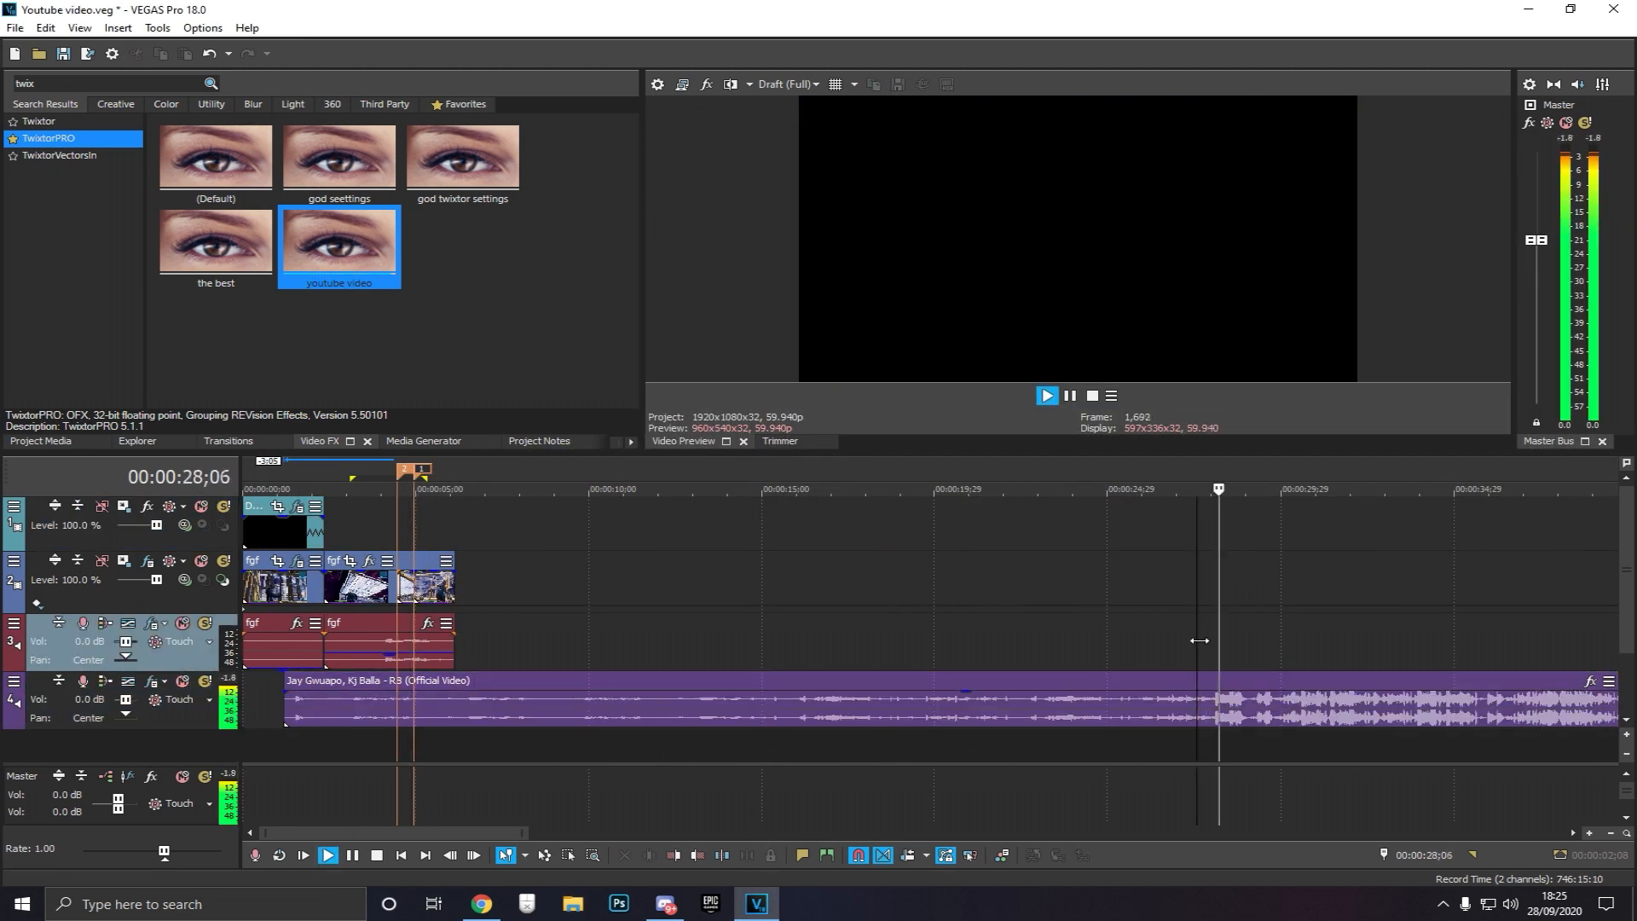
key("space")
left_click(1282, 636)
key("space")
key("space")
key("space")
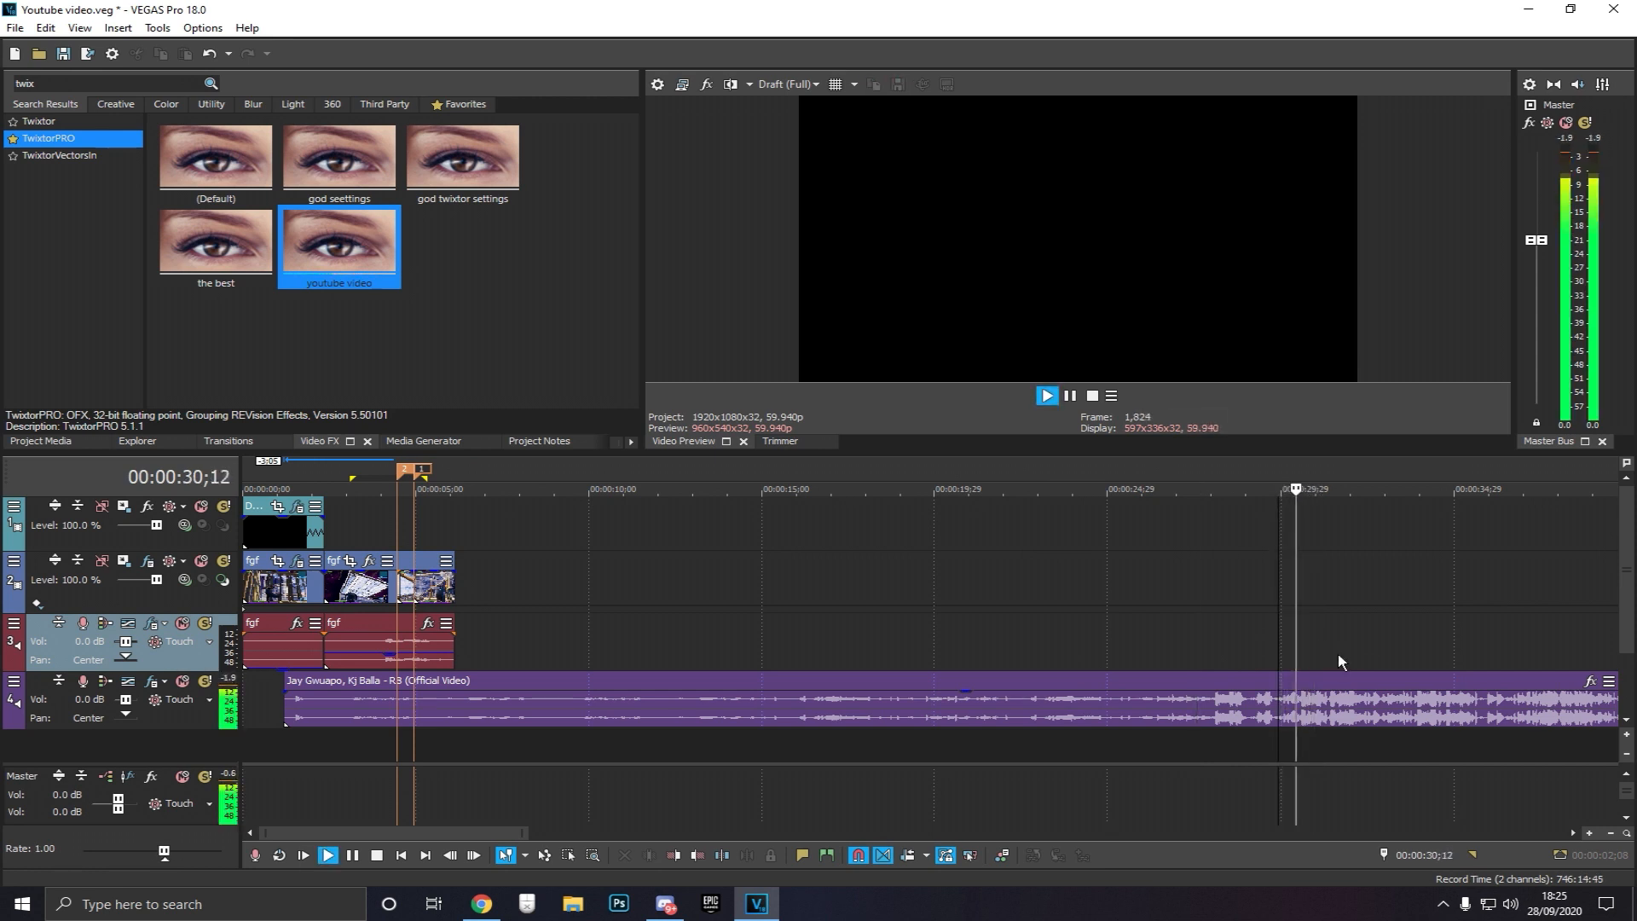
Preview the song against the clip, then shift it later so it starts at the speed ramp around 00:00:04;16
key("space")
left_click(1303, 660)
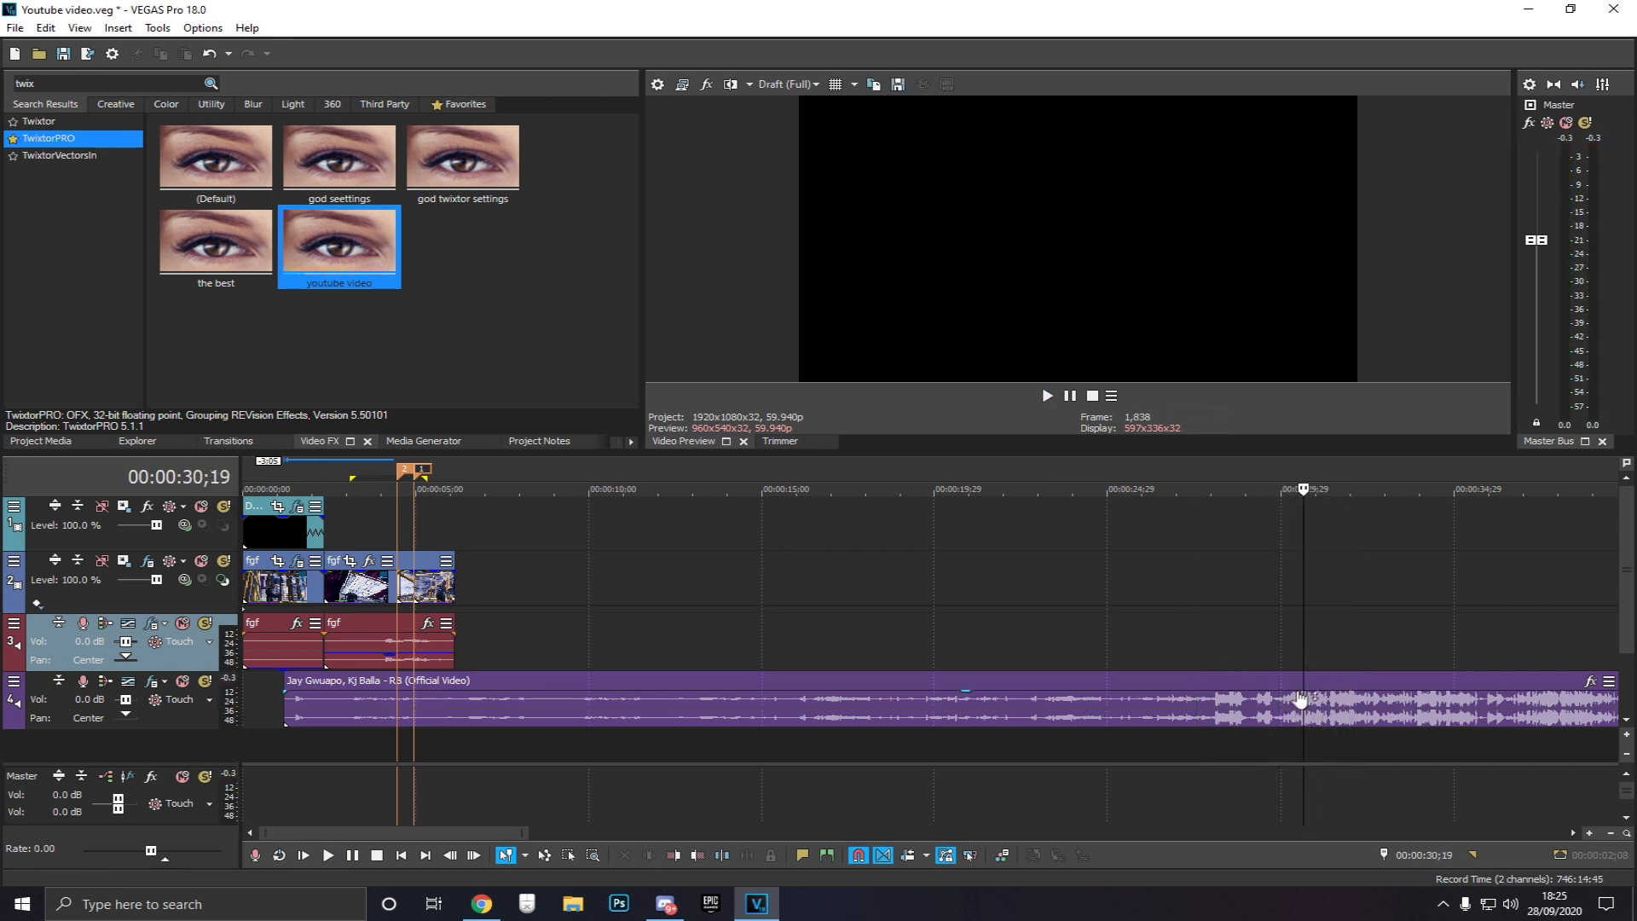
Split the song at about 00:00:30;19, delete the part before the split, and move the remainder toward the project start
left_click(1298, 701)
key("s")
left_click(1198, 713)
key("Delete")
left_click_drag(1350, 711, 362, 741)
left_click(407, 750)
key("space")
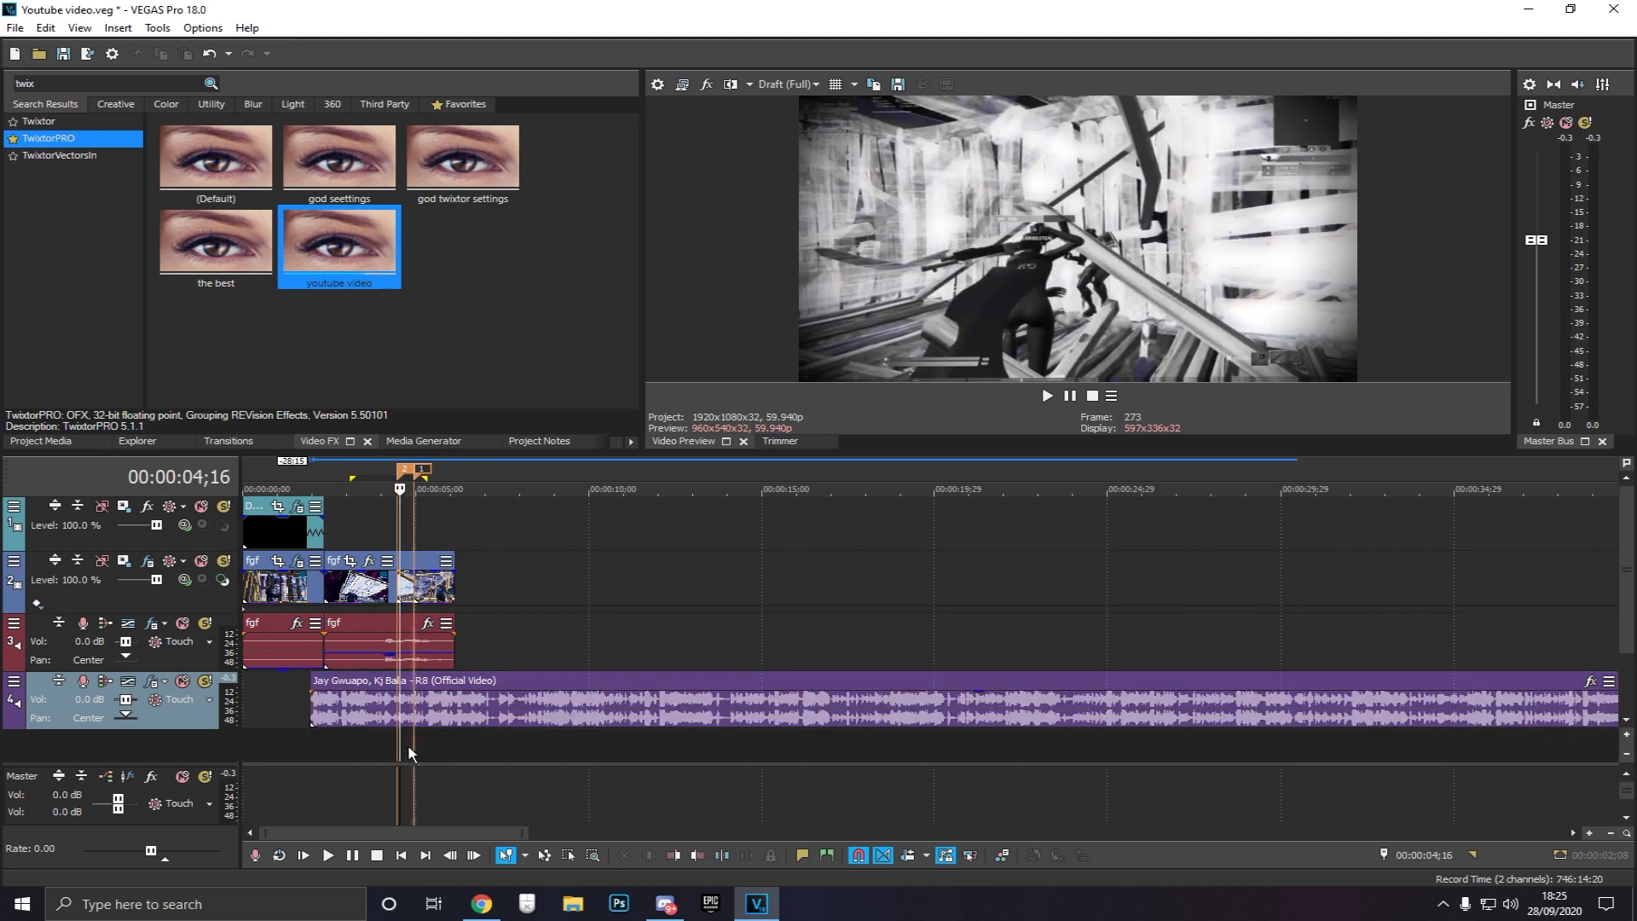
scroll(411, 749, "up", 5)
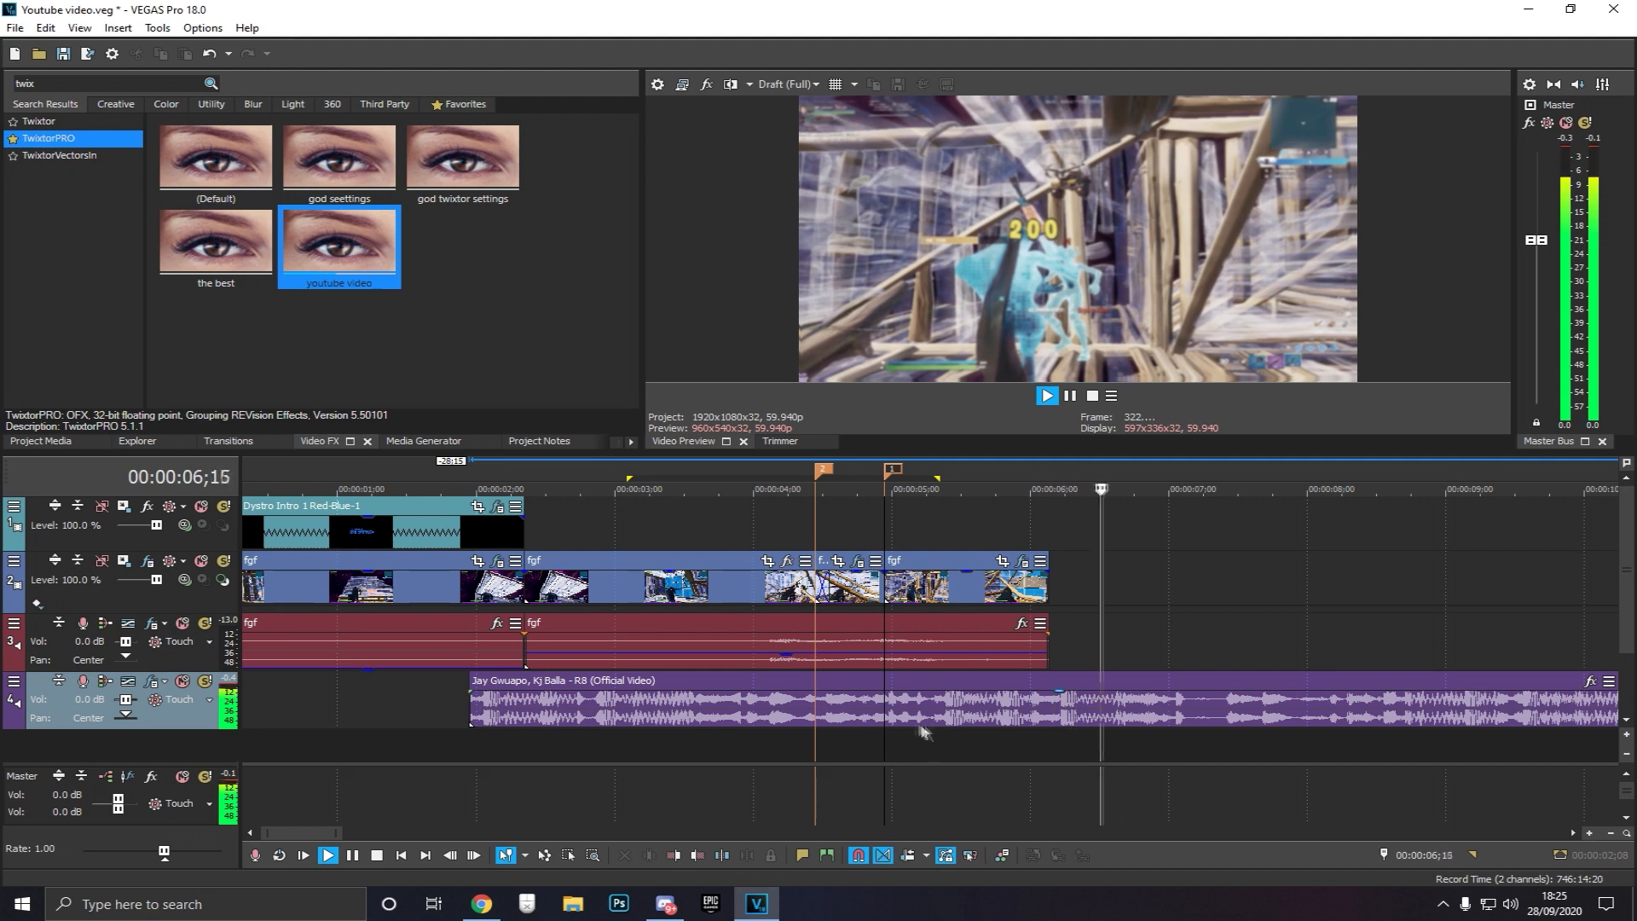
key("space")
left_click_drag(933, 689, 1317, 716)
left_click(855, 749)
key("space")
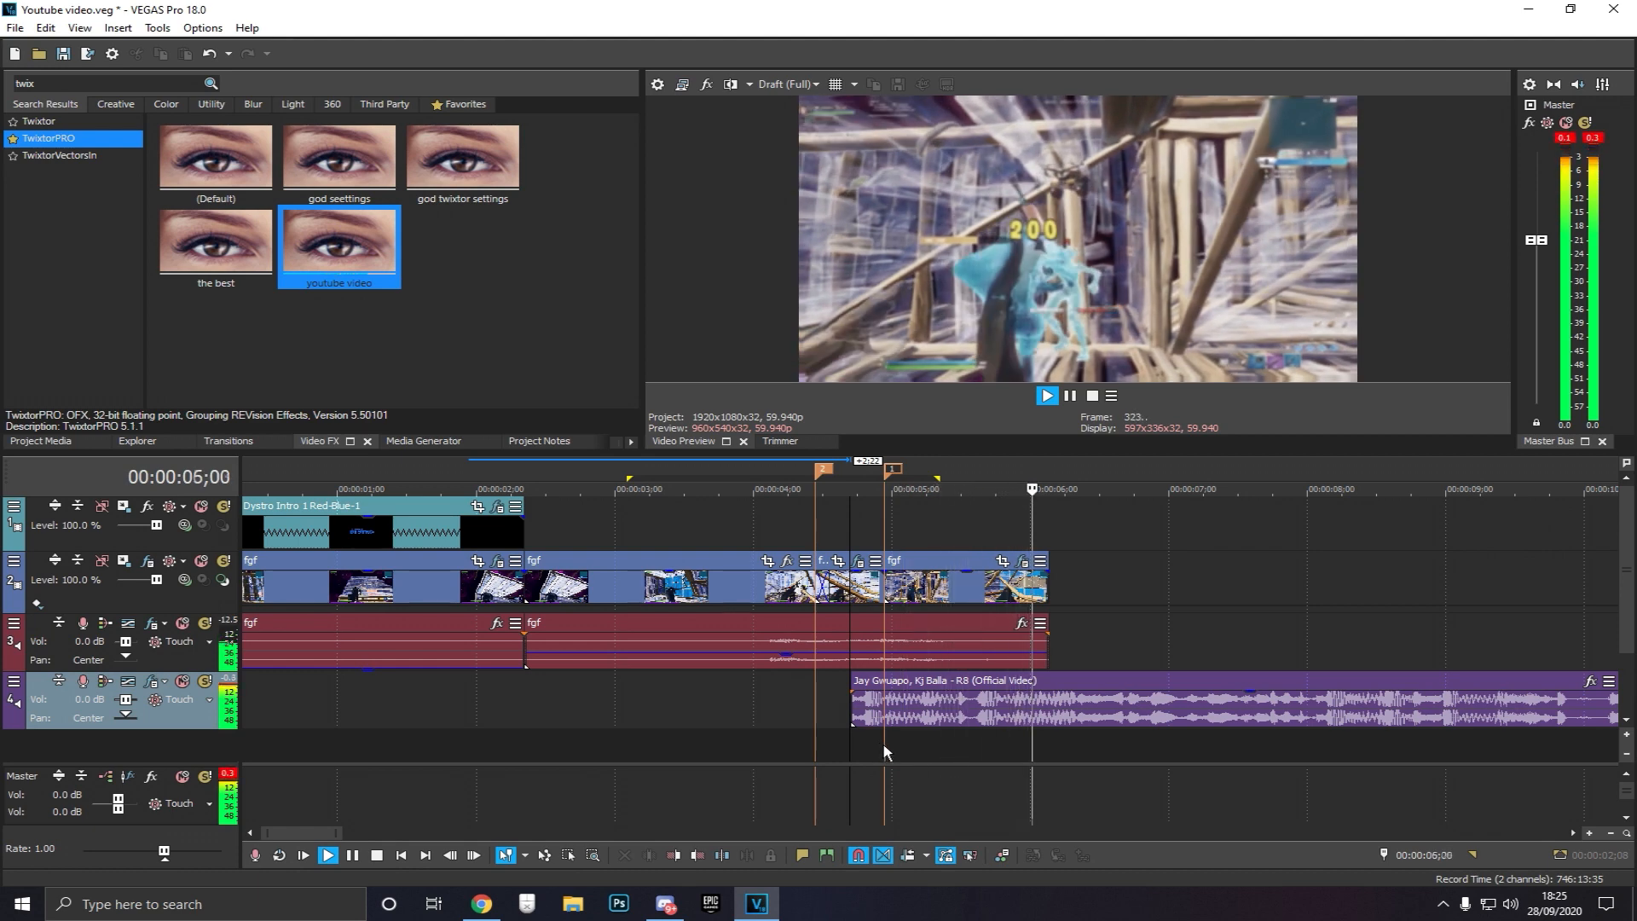
Move the song back to the start of the project and play it against the gameplay clip to check timing
key("space")
left_click_drag(980, 686, 21, 703)
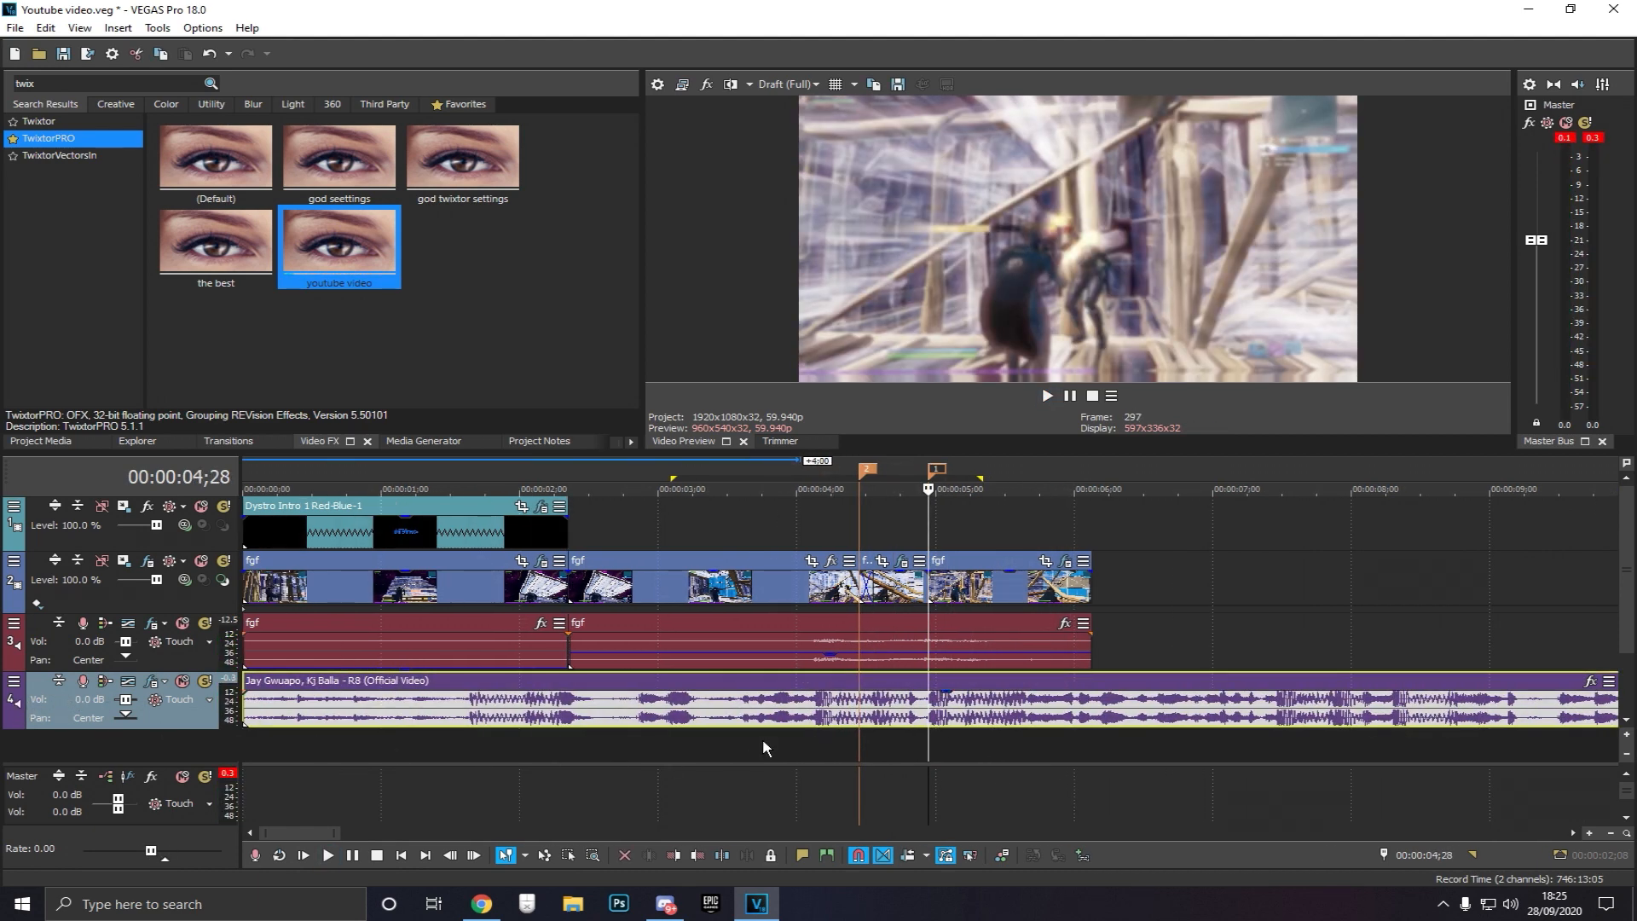
left_click(762, 747)
key("space")
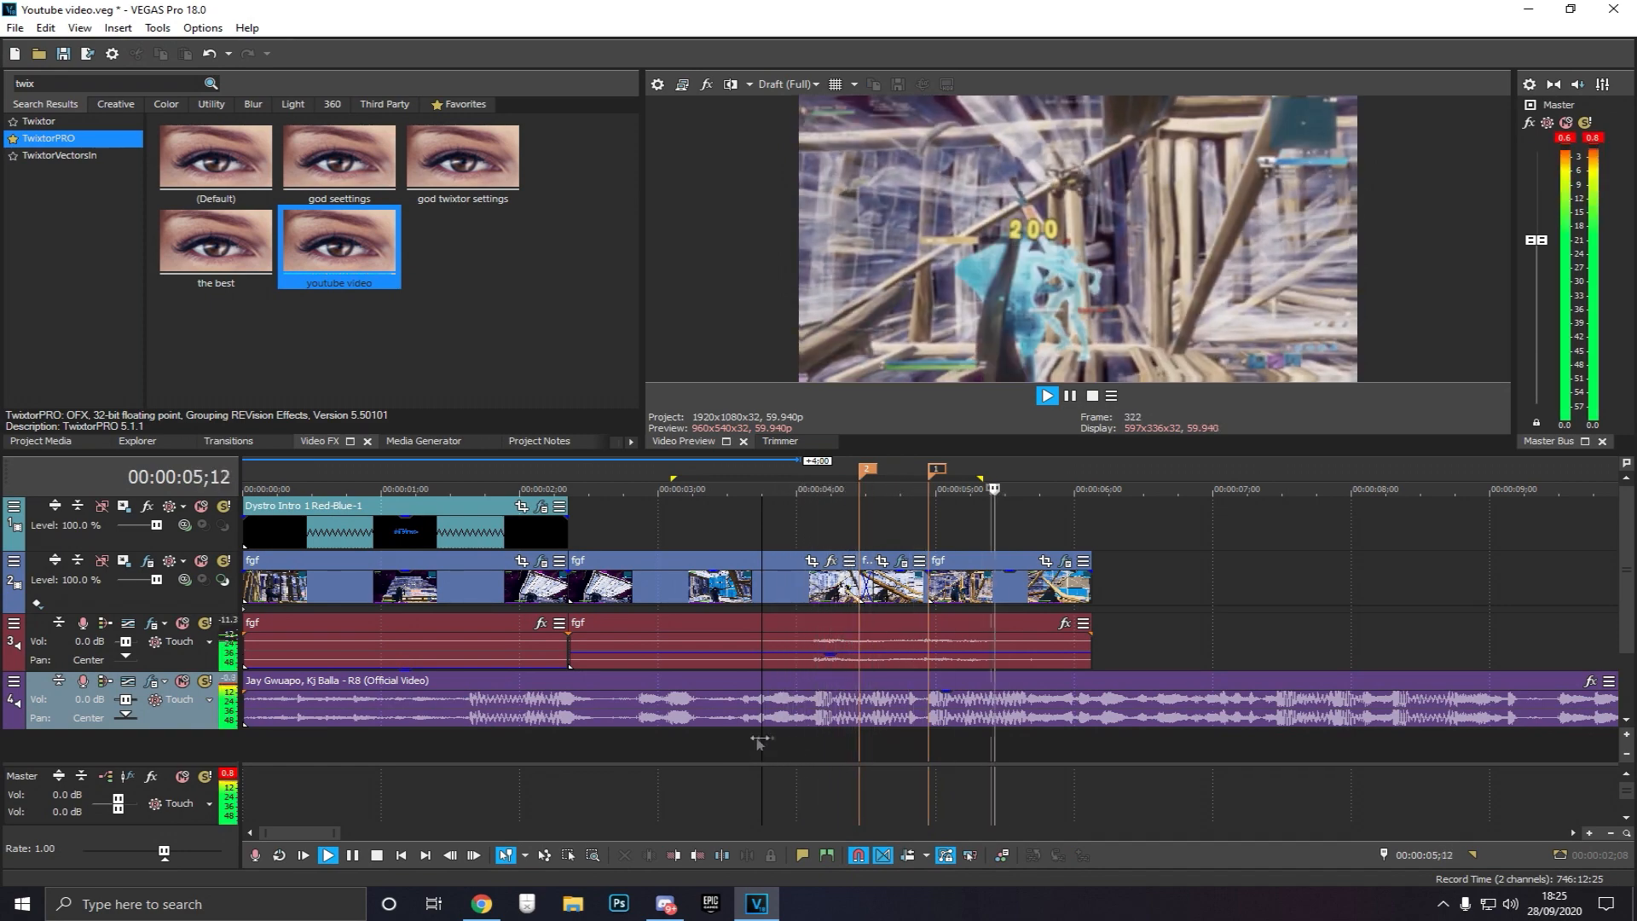
key("space")
left_click(928, 745)
Trim the song's end so it stops where the video clips end, then preview the result
scroll(928, 745, "down", 10)
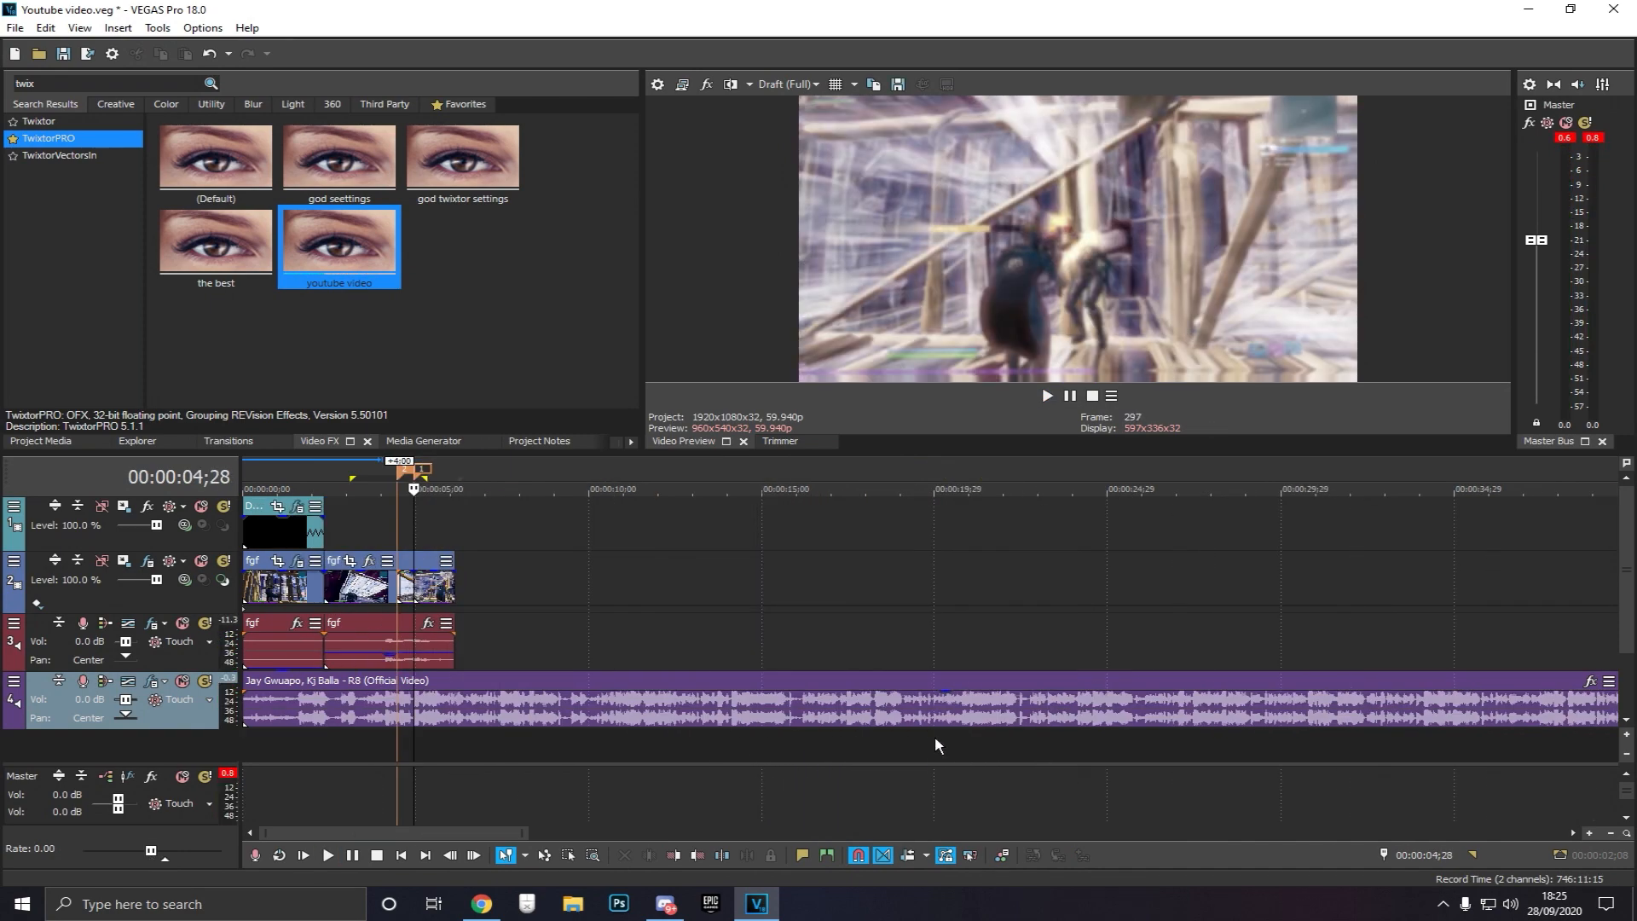
left_click_drag(1217, 715, 283, 697)
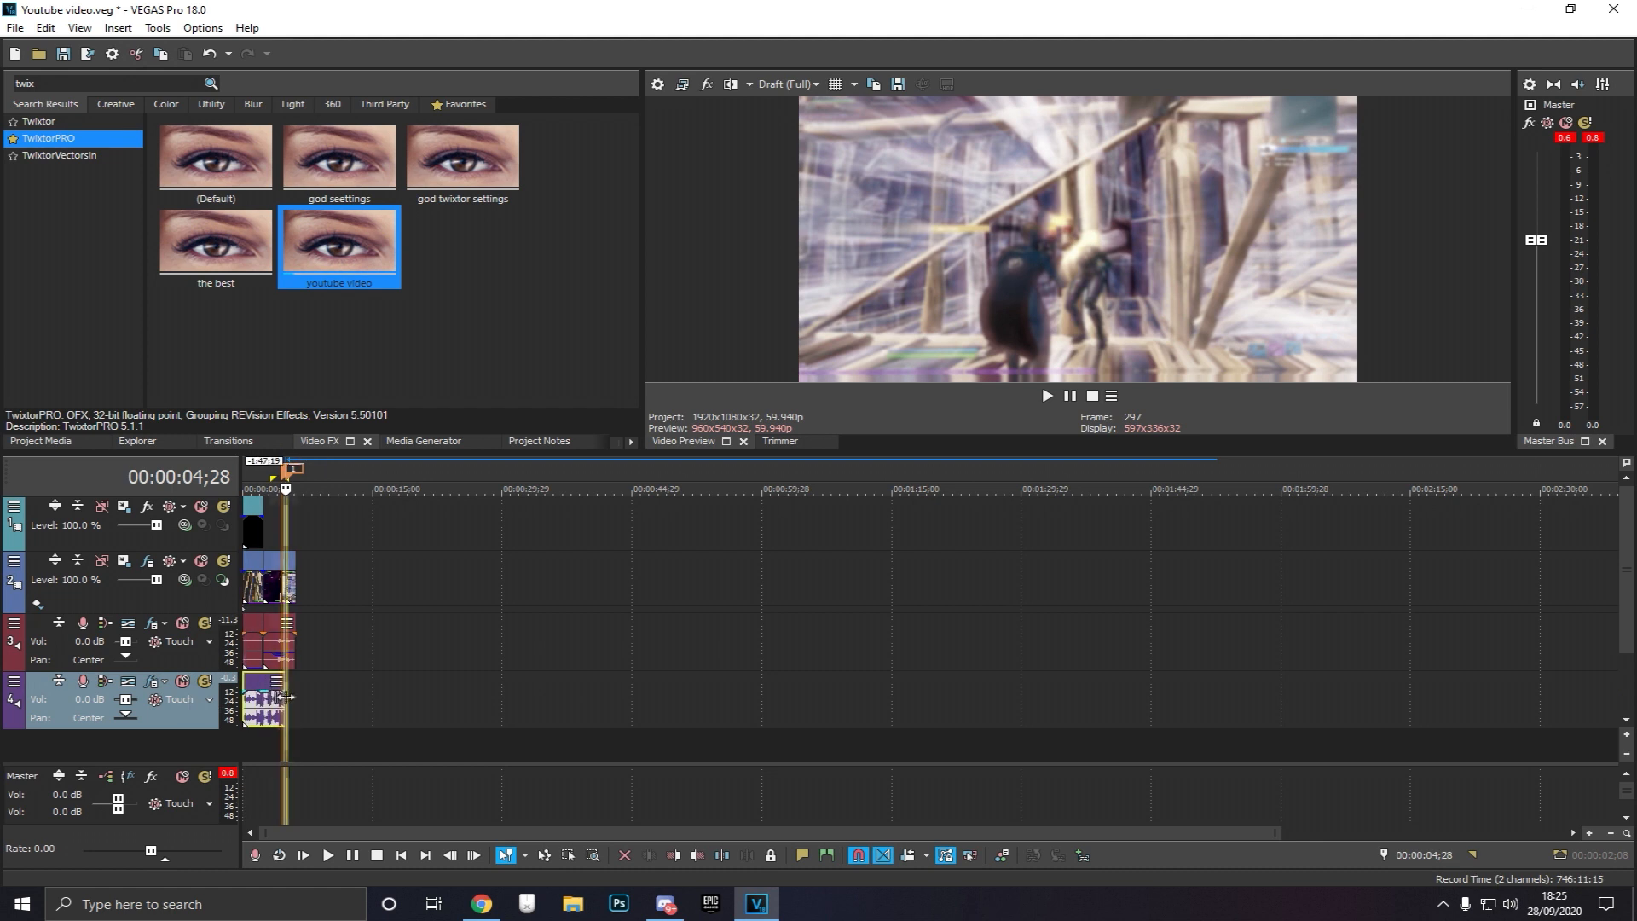
scroll(420, 759, "up", 4)
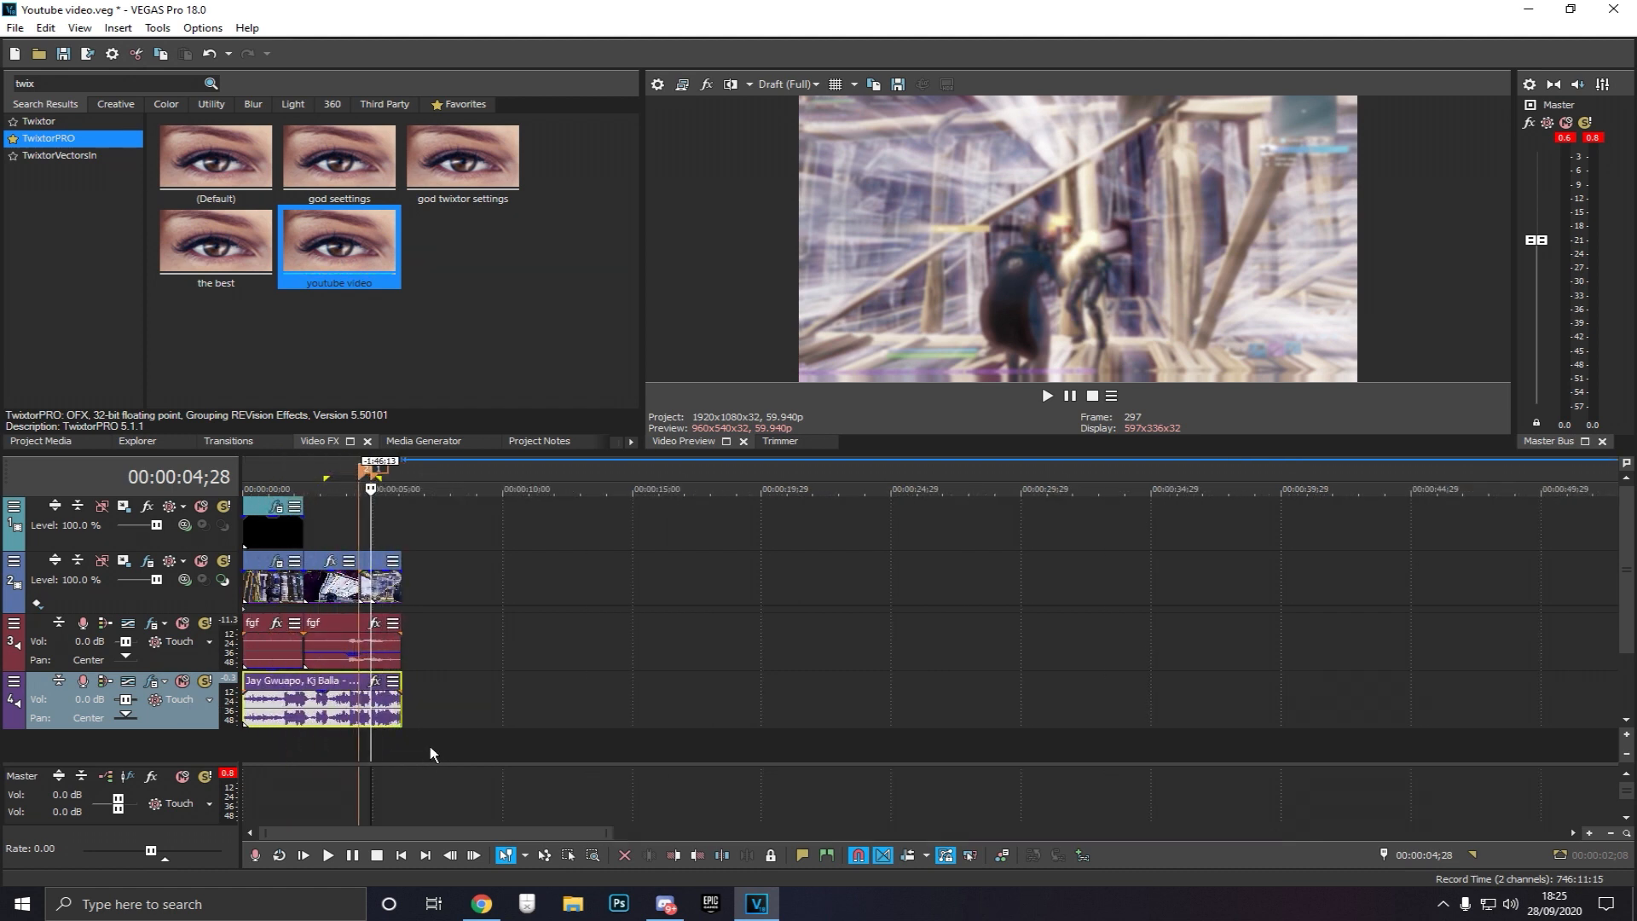
scroll(358, 727, "up", 3)
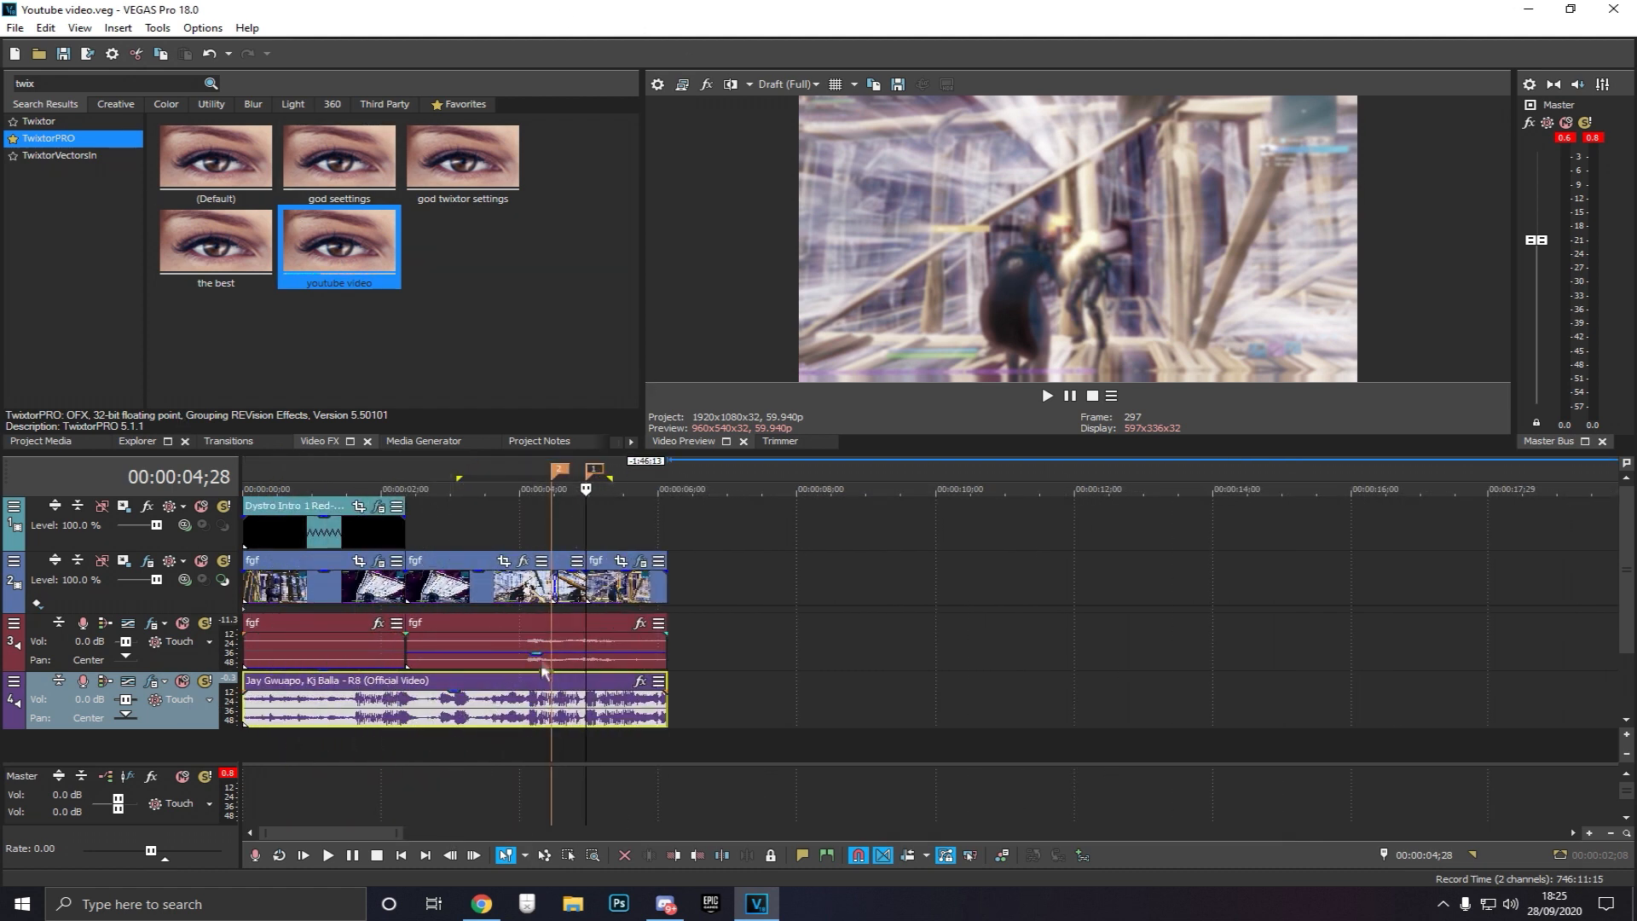
left_click(380, 744)
key("space")
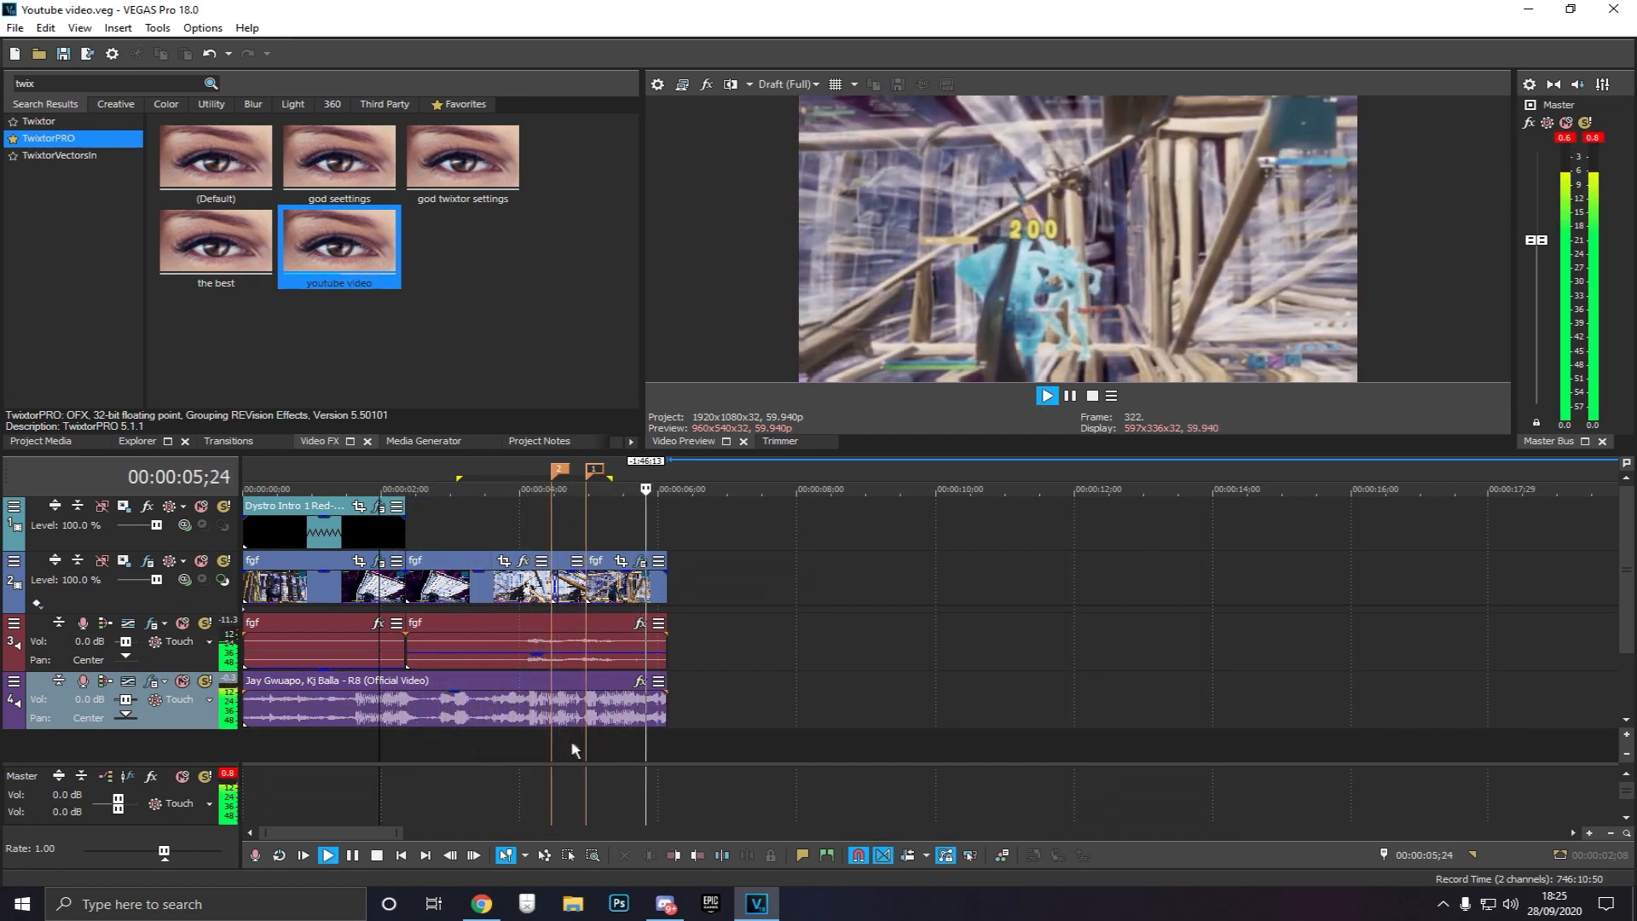
left_click(584, 743)
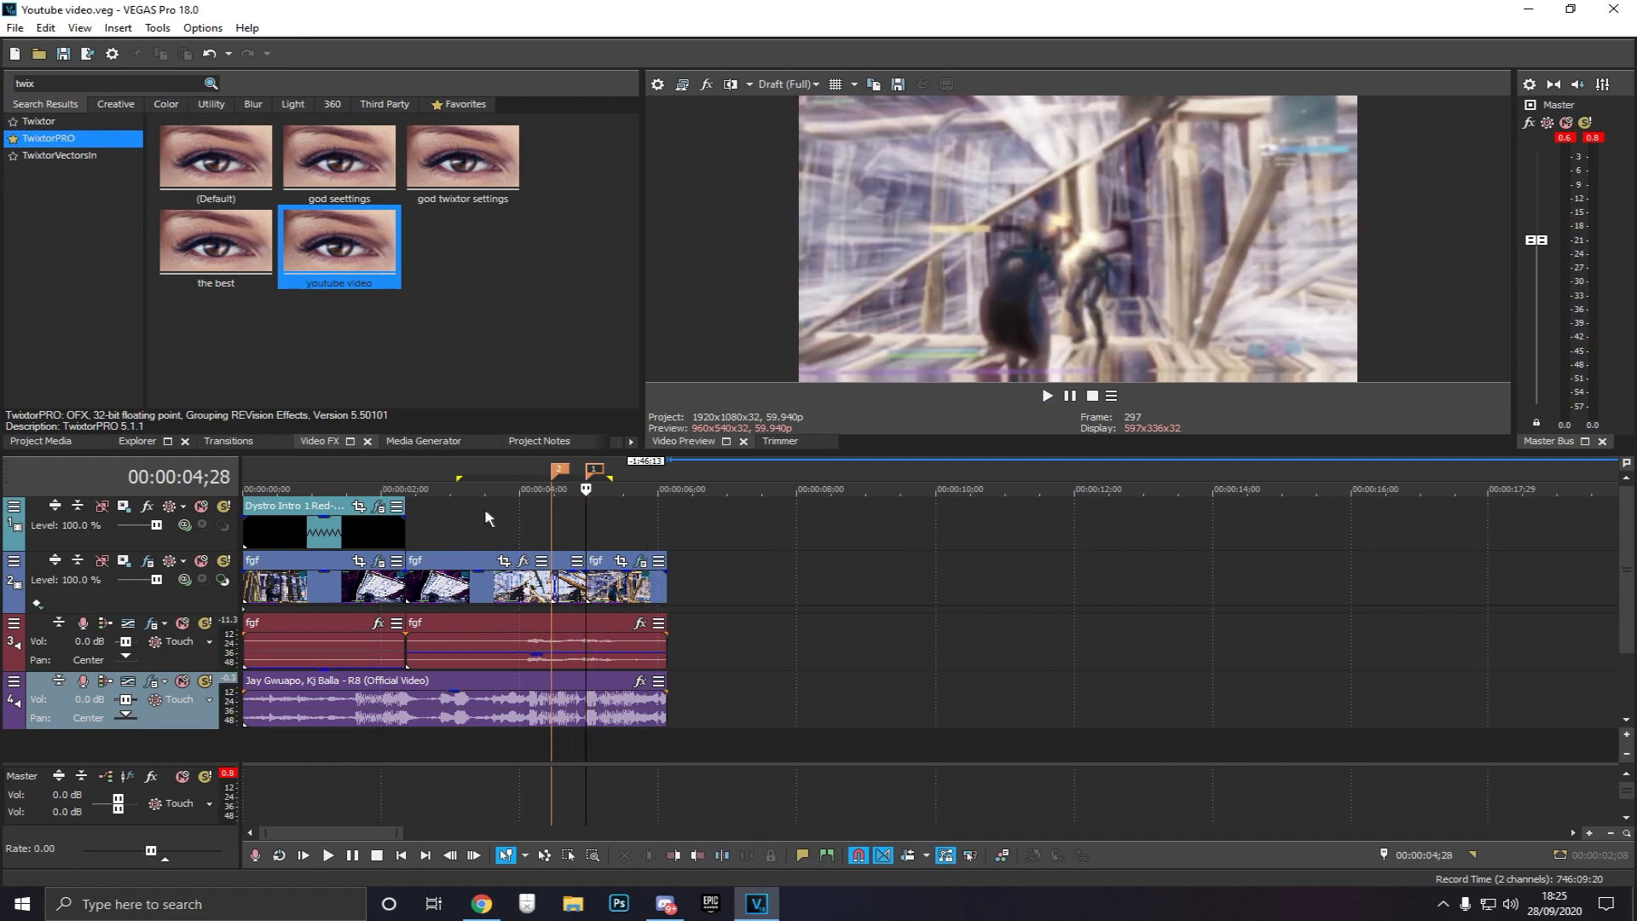